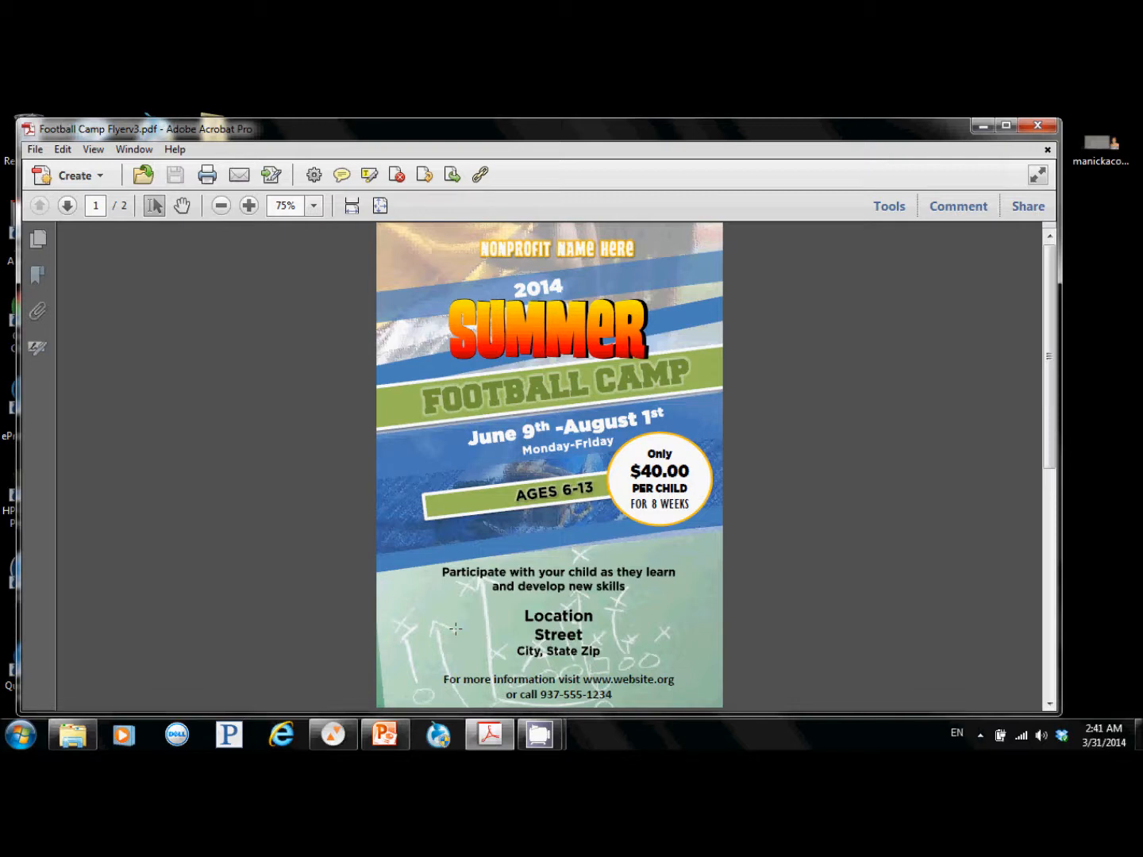
Step: Switch to the Football Camp Flyerv2 presentation in PowerPoint and view the finished flyer from its heading downward
mouse_move(390, 744)
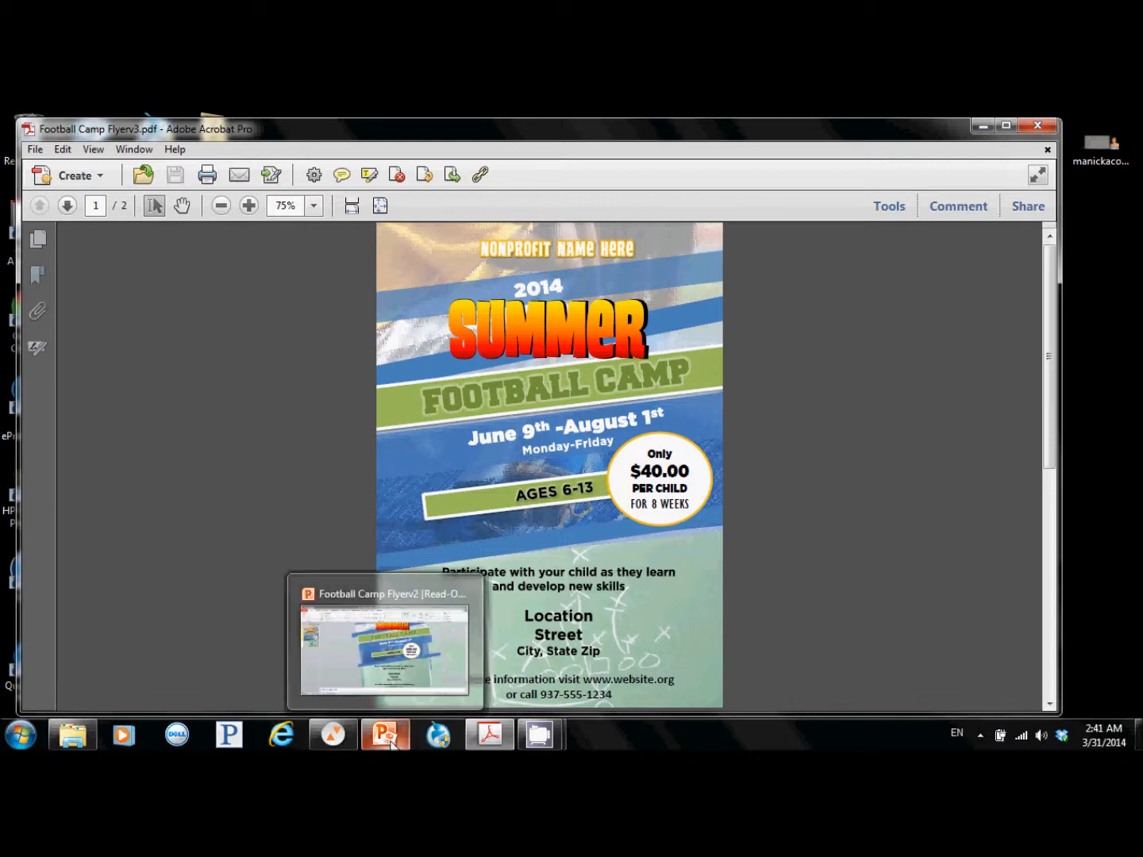
mouse_move(409, 678)
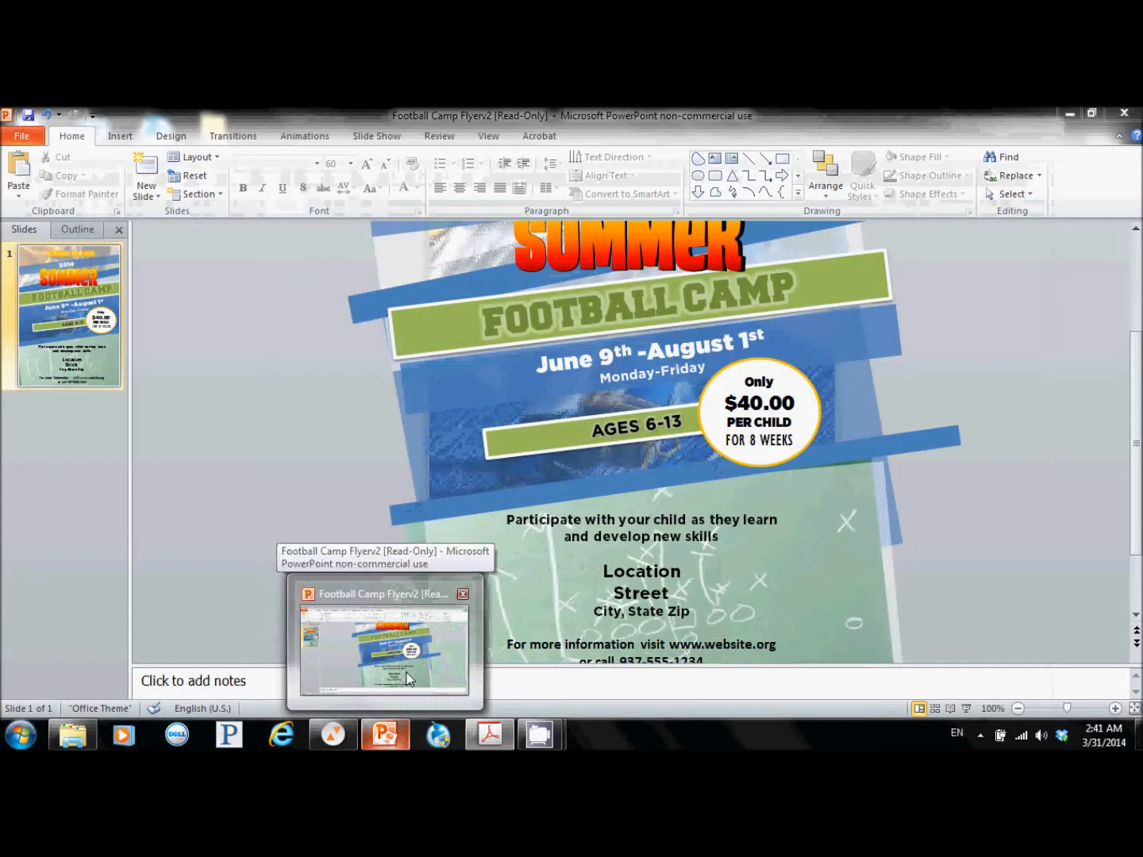
click(352, 656)
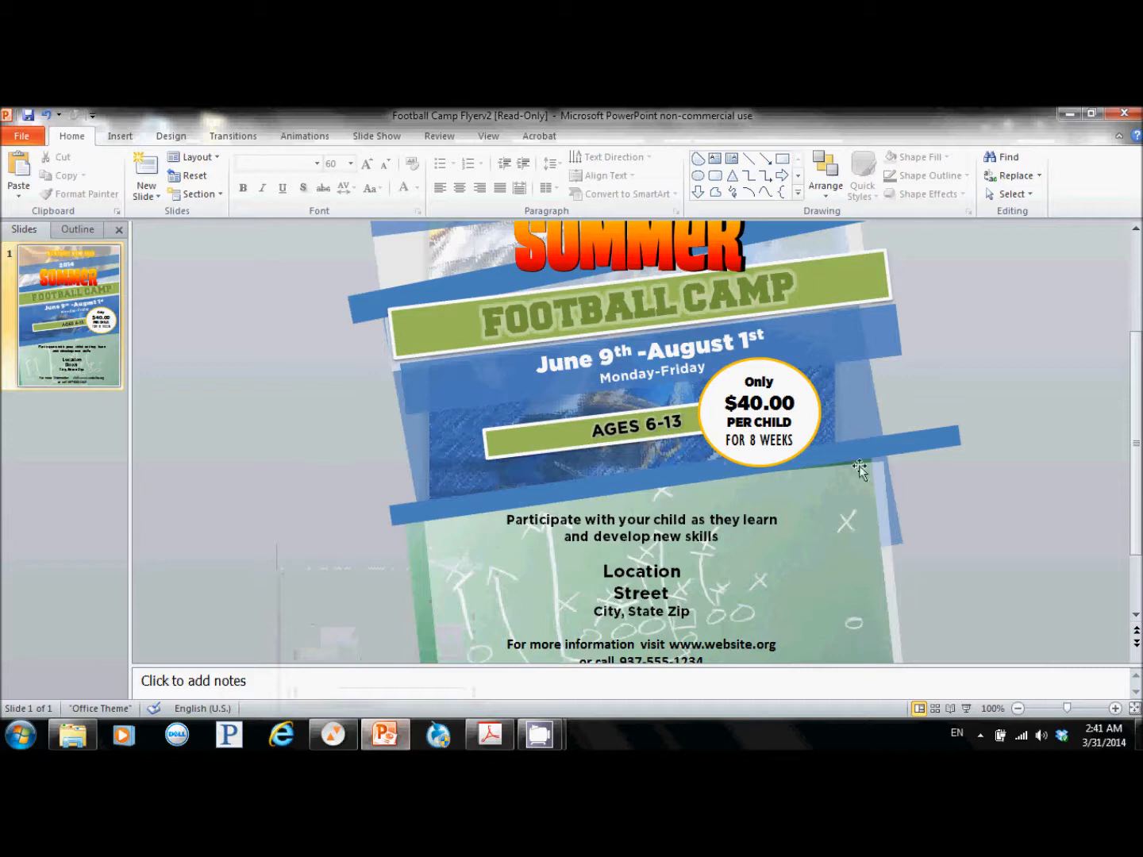
drag(1139, 448, 1138, 381)
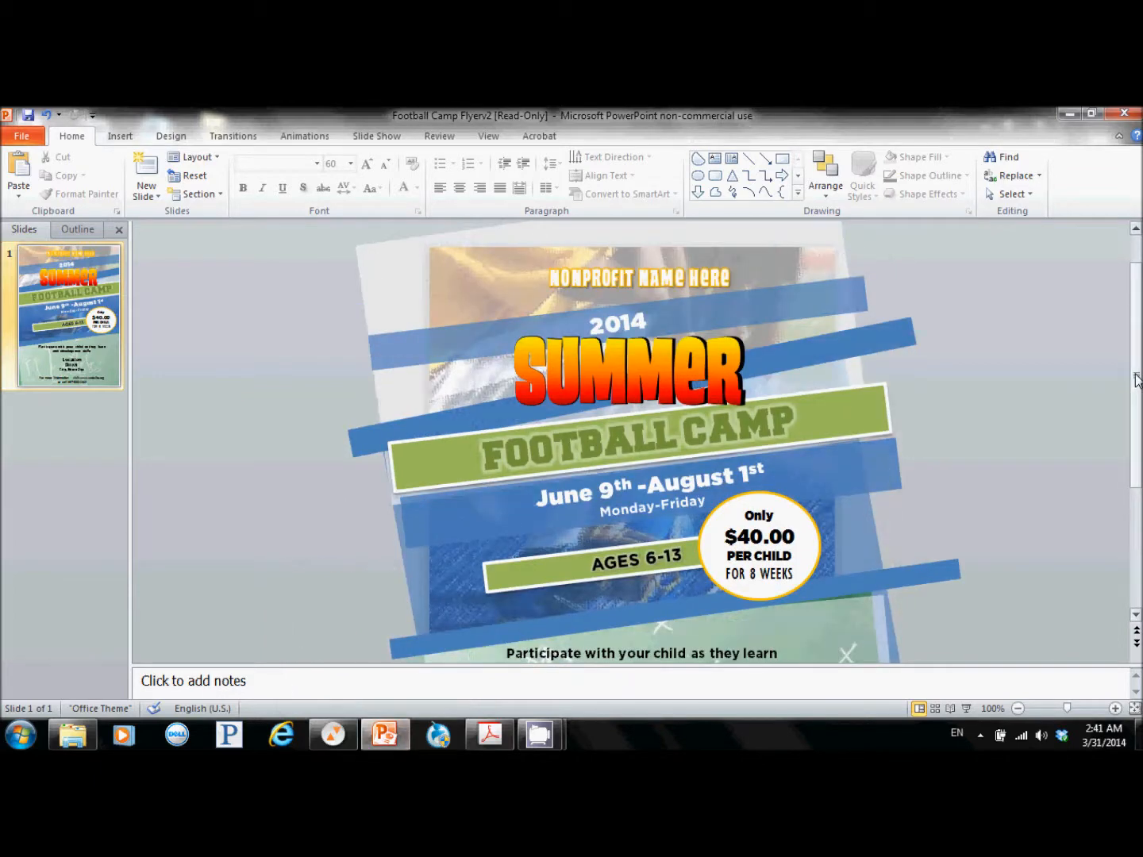
scroll(750, 270, down, 1)
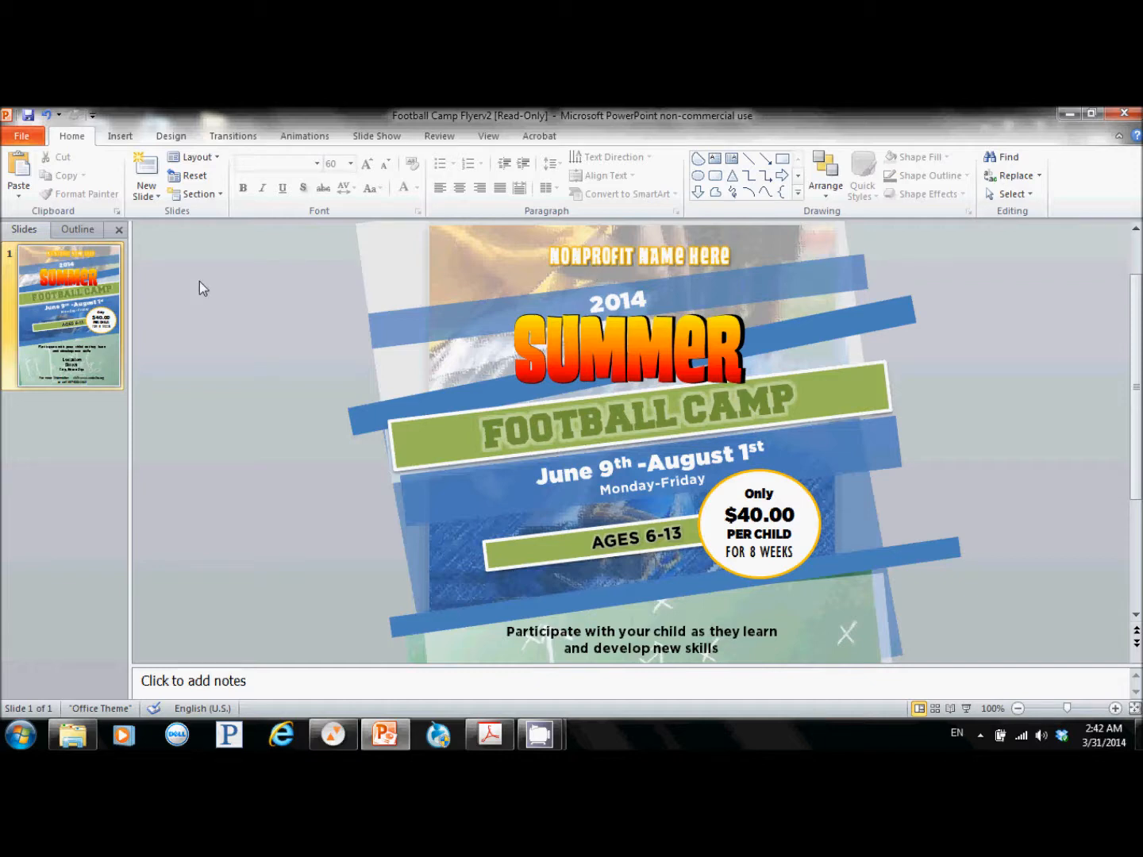
Step: Set the slide orientation to Portrait
click(123, 137)
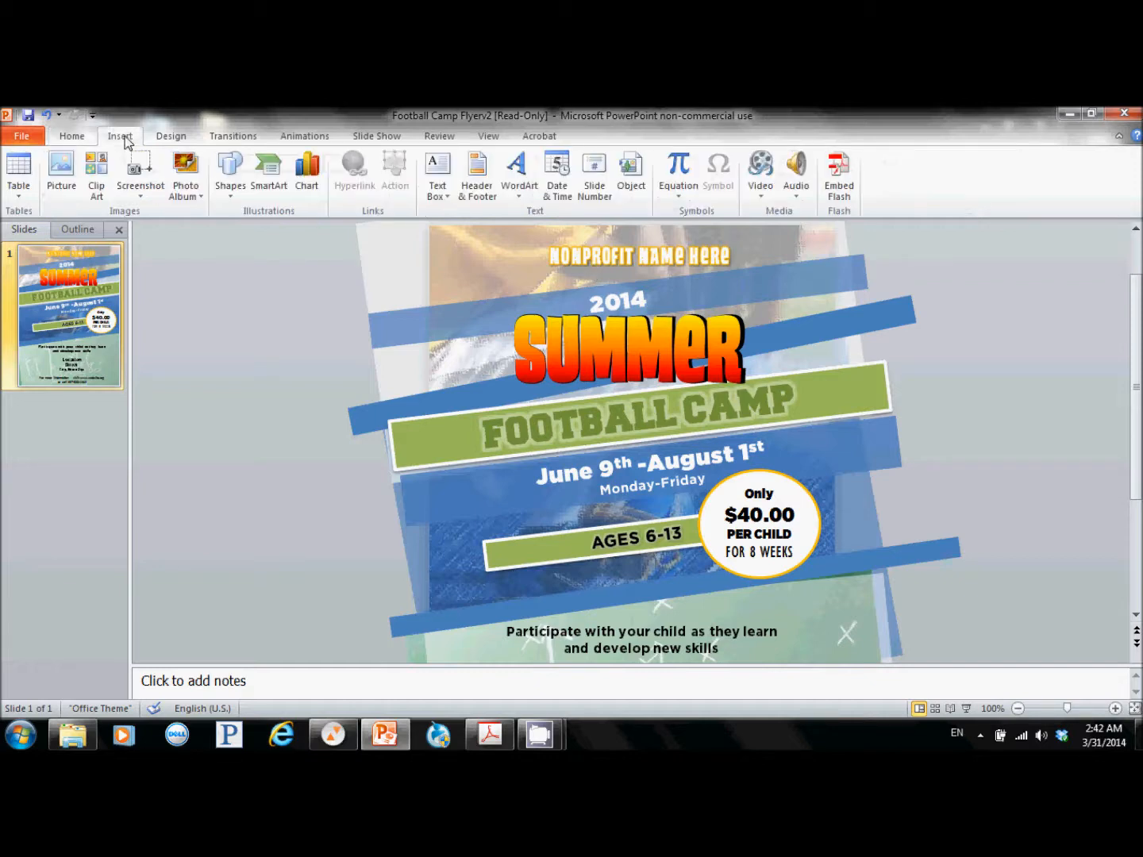
click(169, 138)
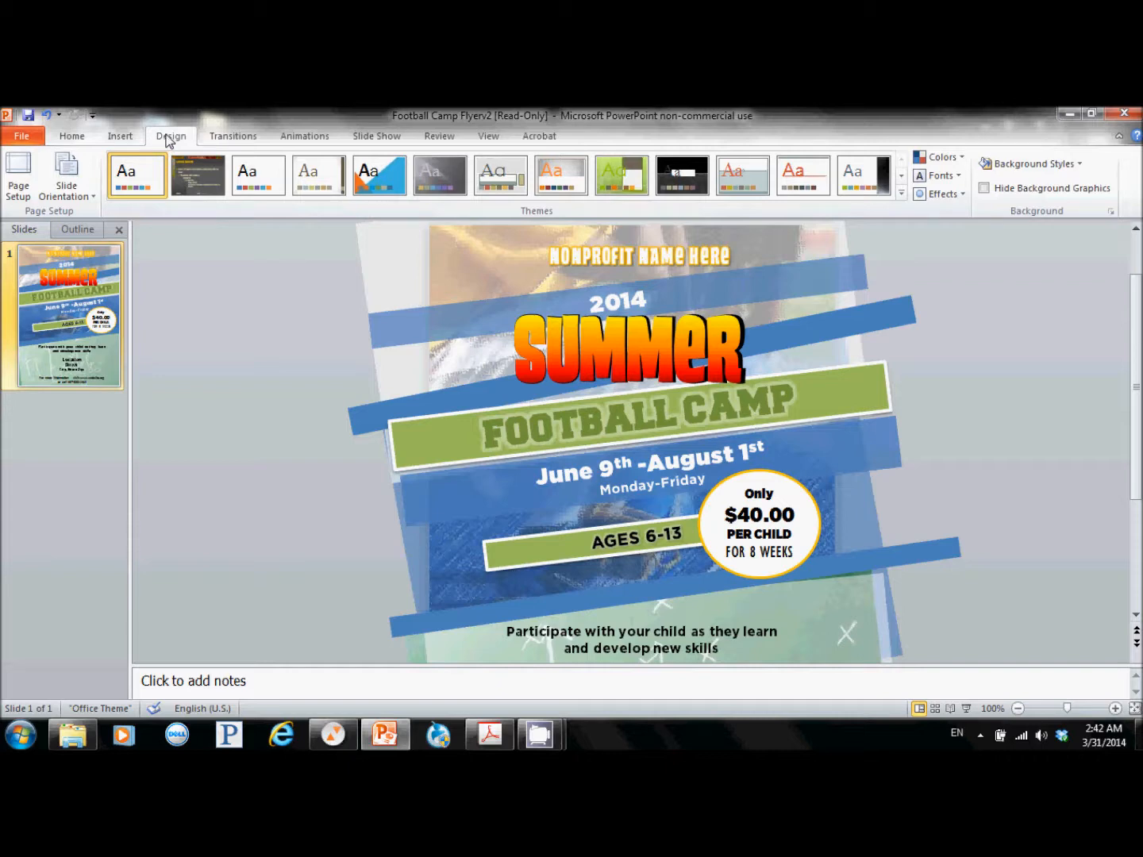
click(68, 189)
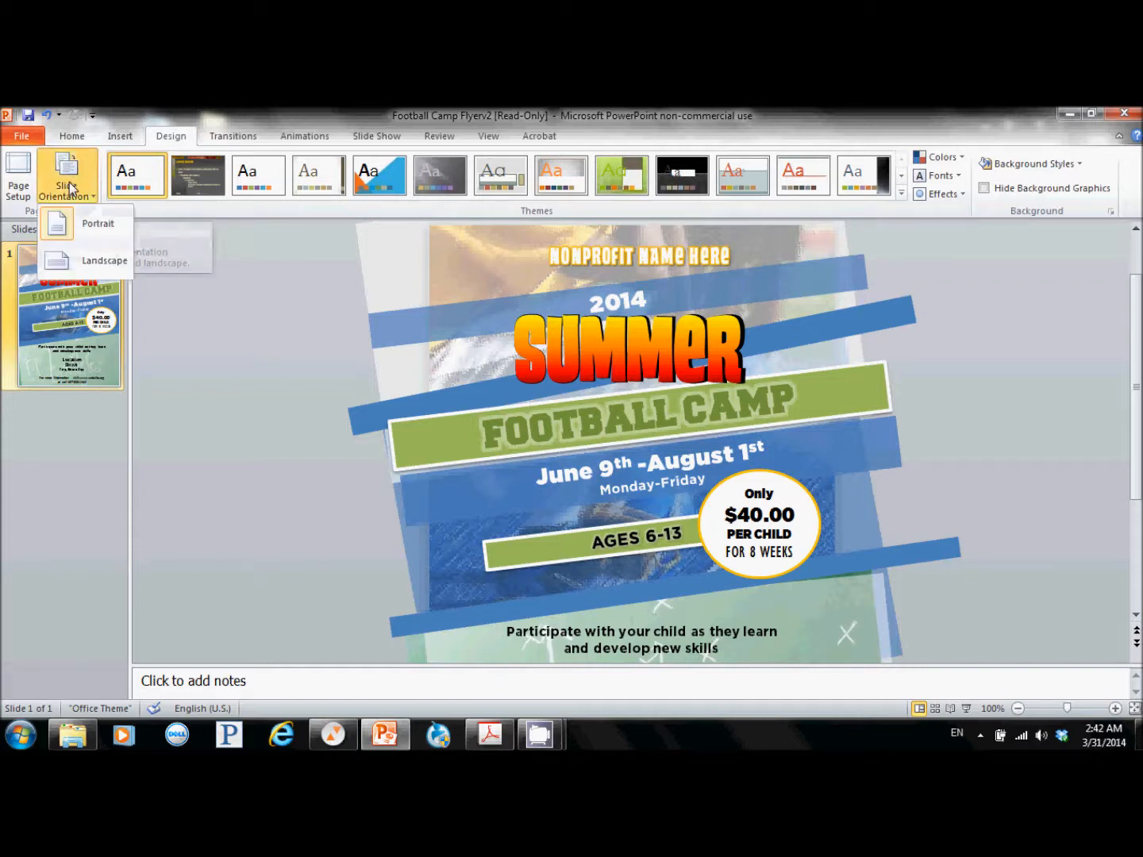
click(97, 231)
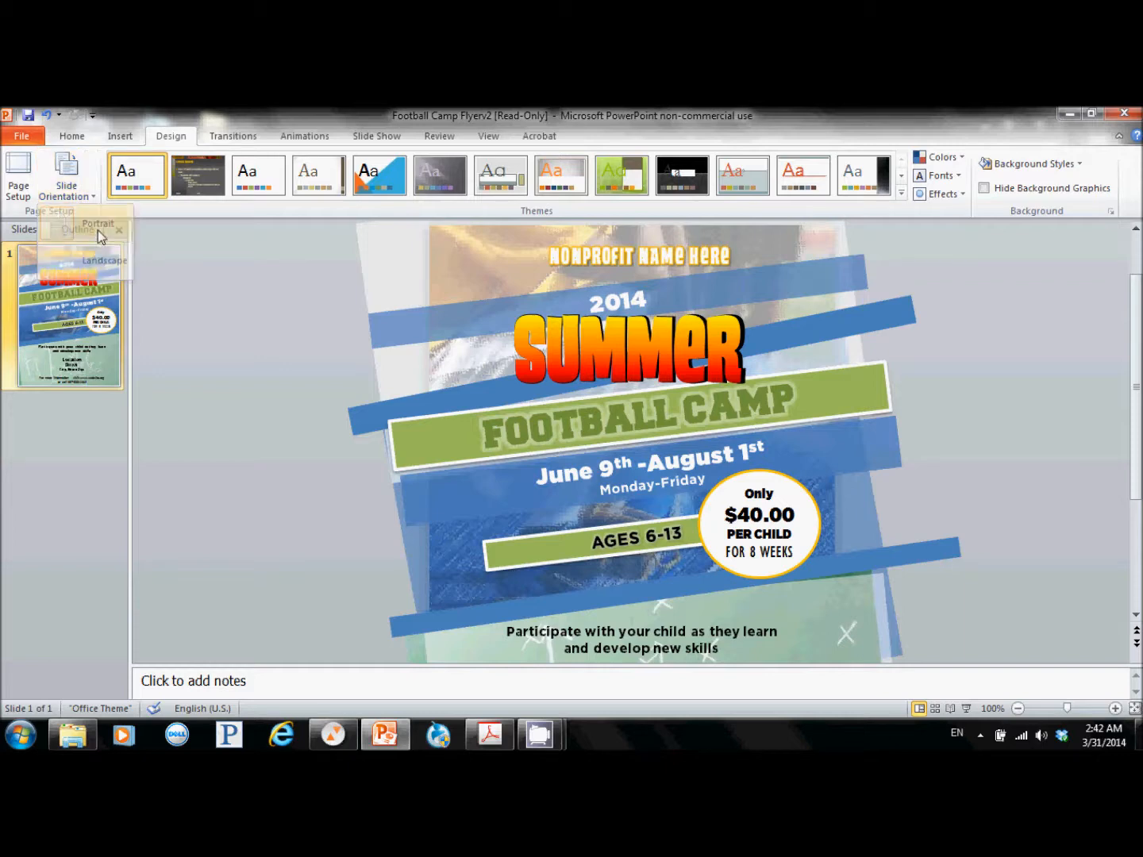
Step: Add a new slide after the flyer and delete its text and title placeholders to leave it blank
click(72, 141)
right_click(72, 294)
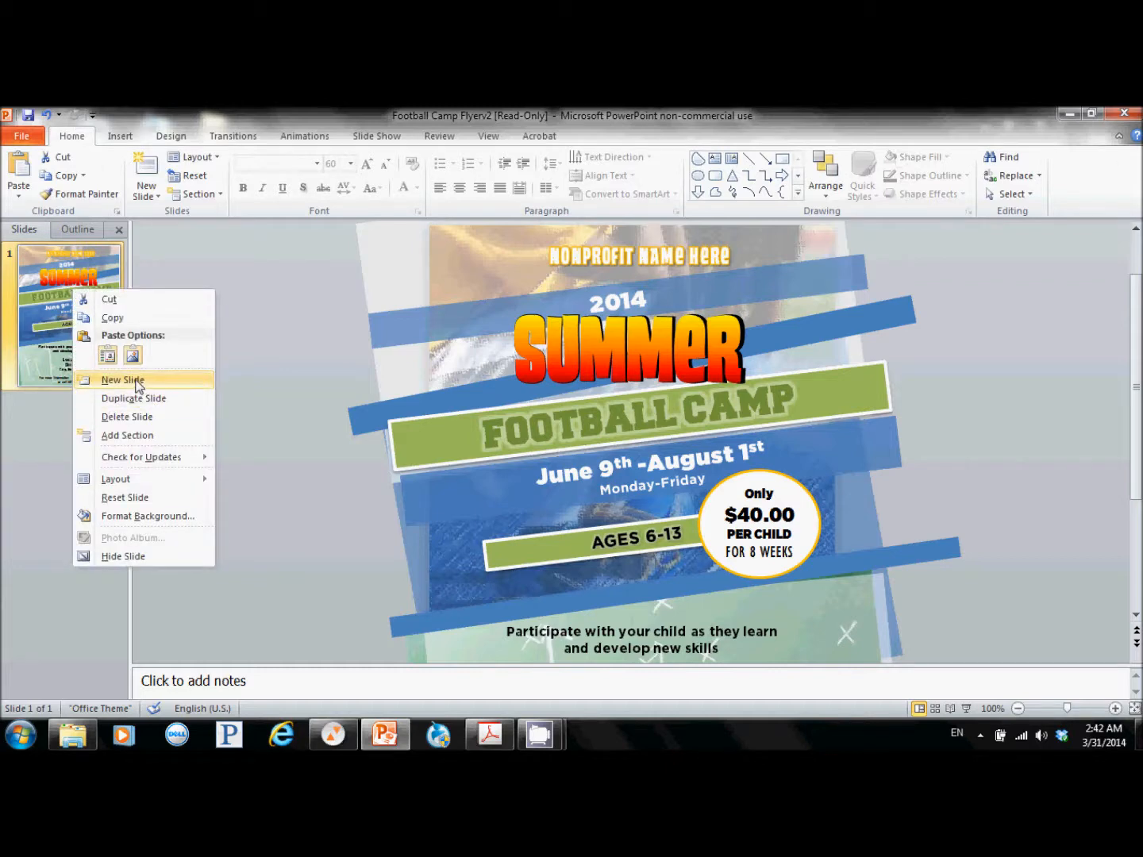
click(139, 383)
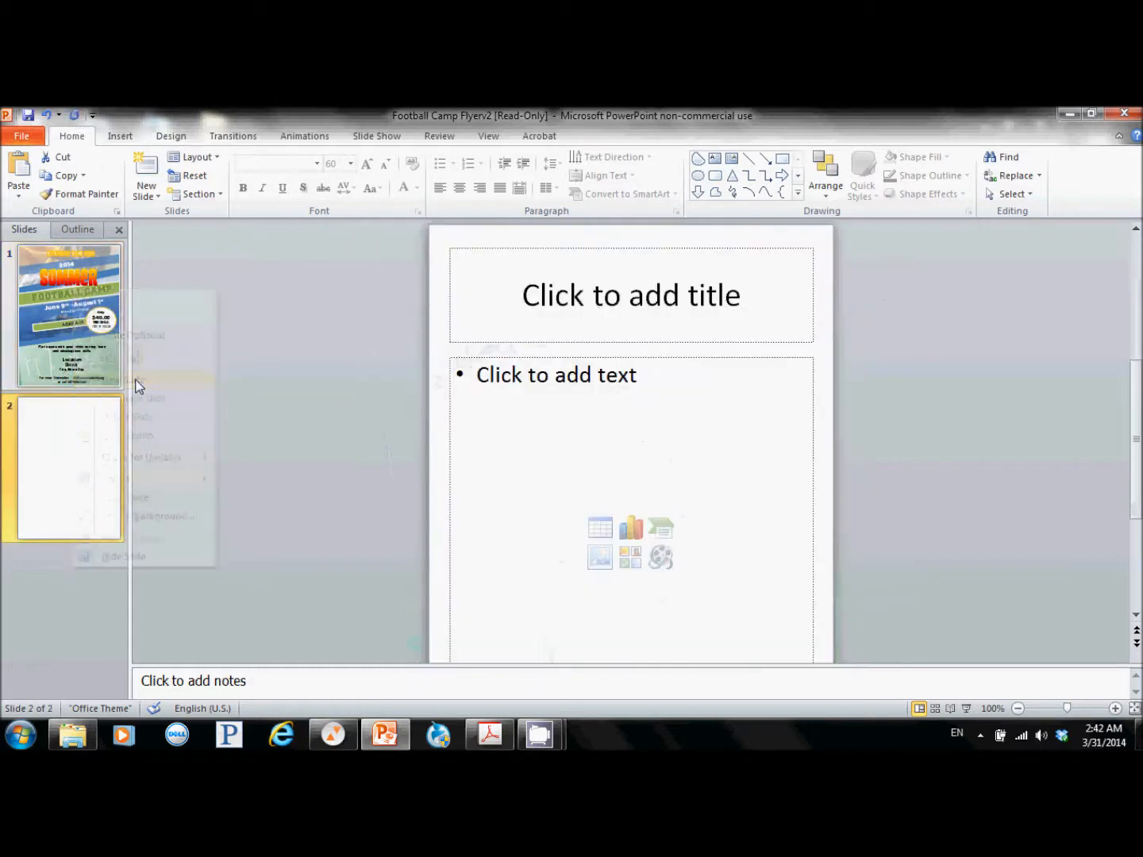
click(639, 360)
key(Delete)
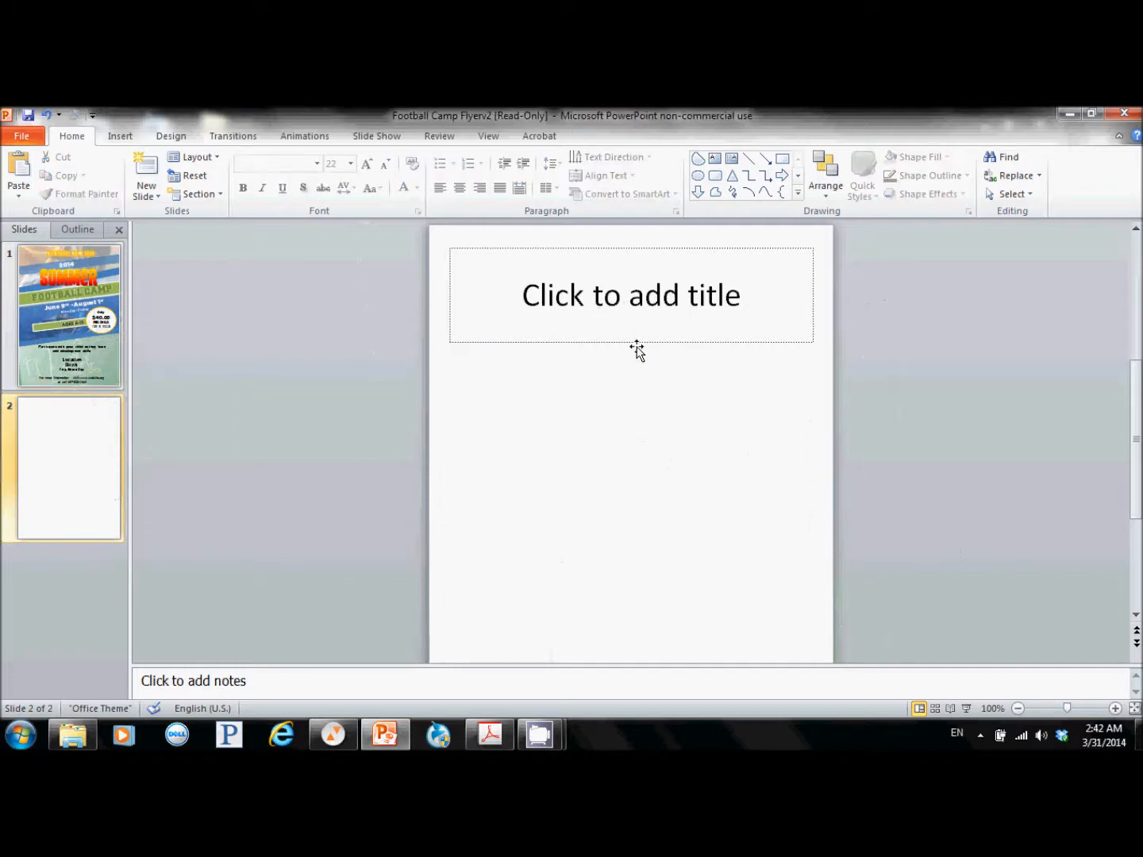
click(635, 343)
key(Delete)
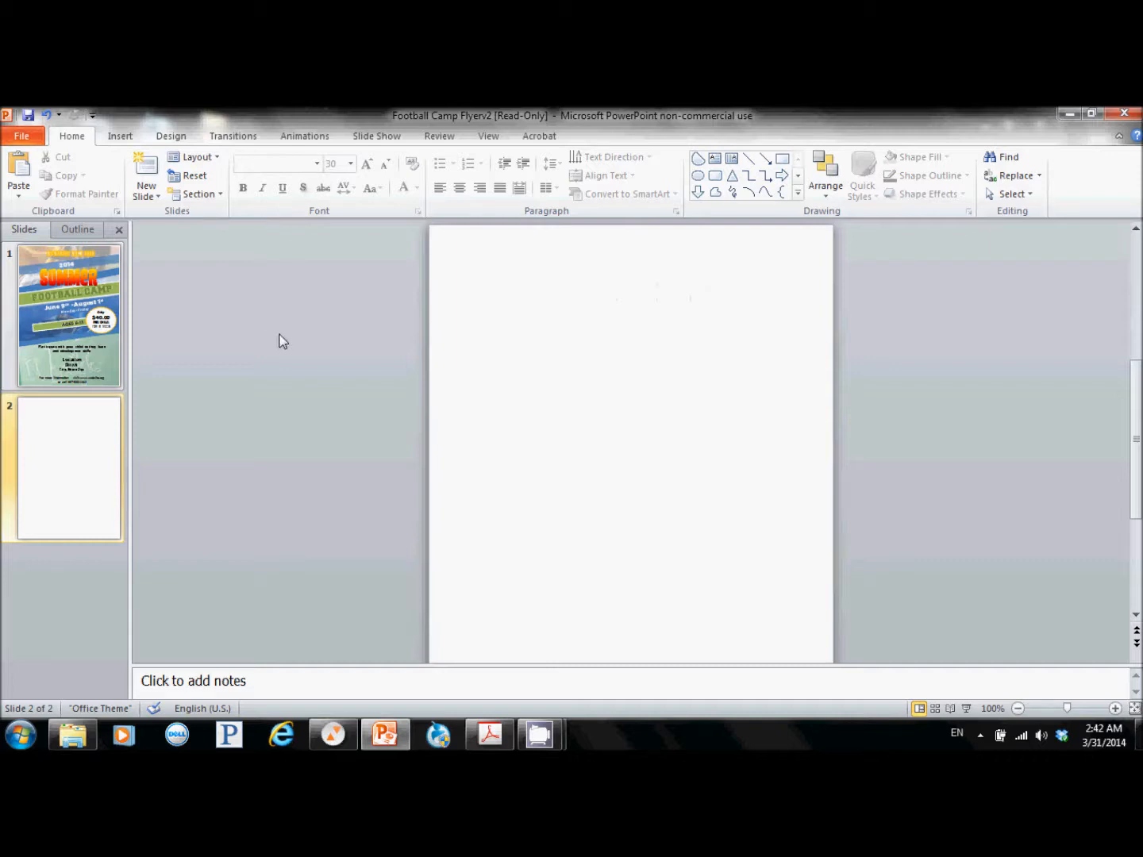
Step: Insert the footballplayers picture on slide 2 and move it up to the slide's top edge
click(127, 139)
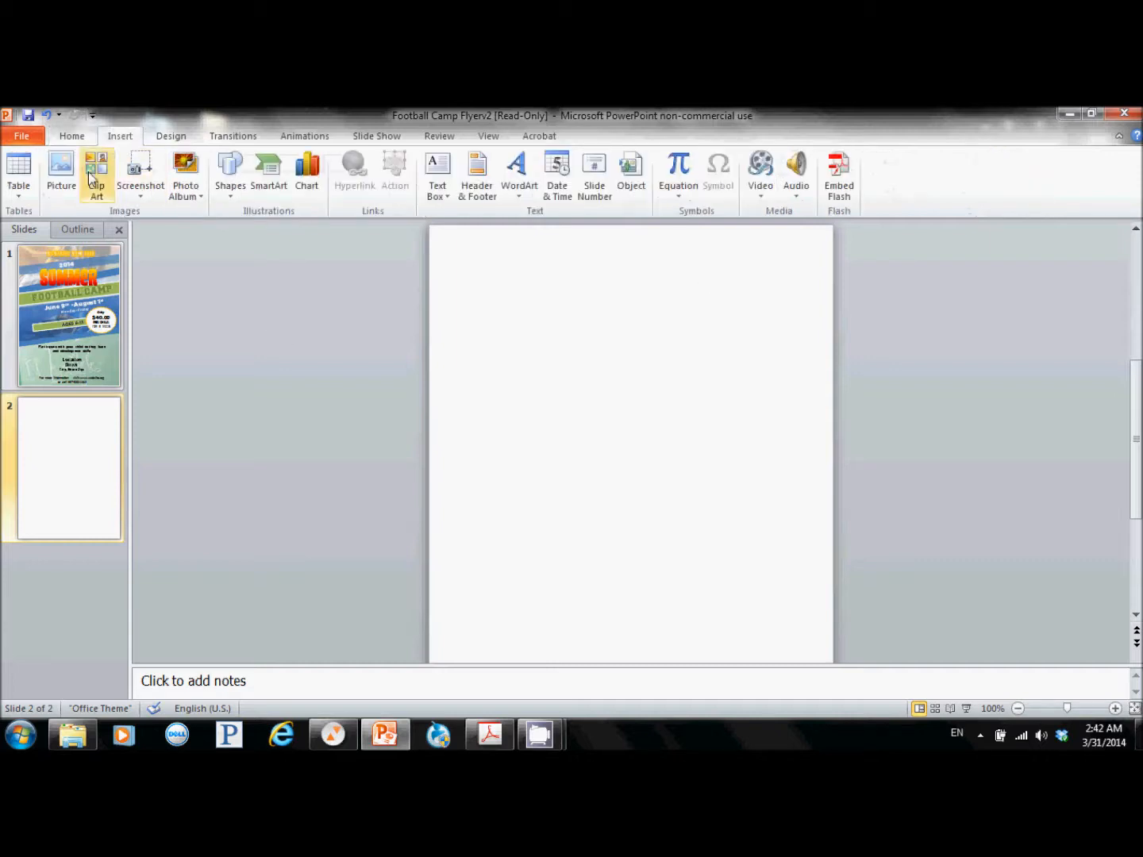
click(62, 170)
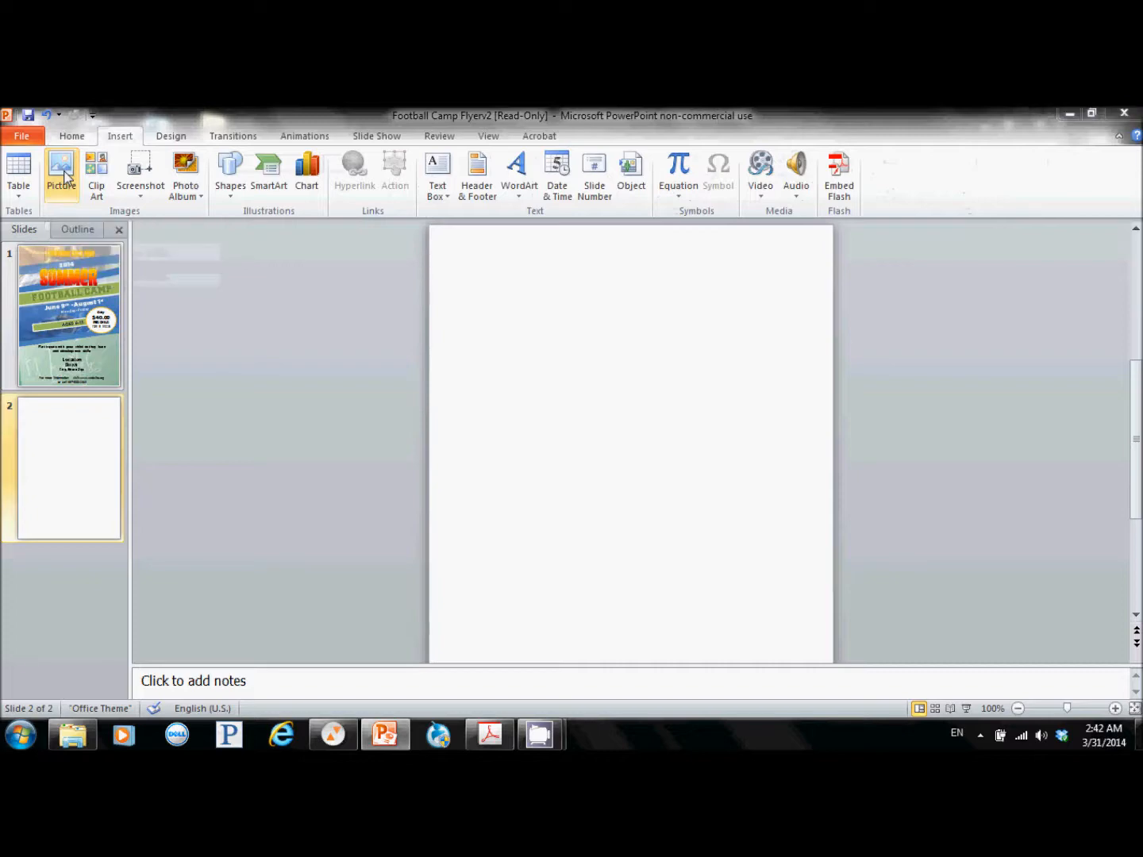
double_click(195, 234)
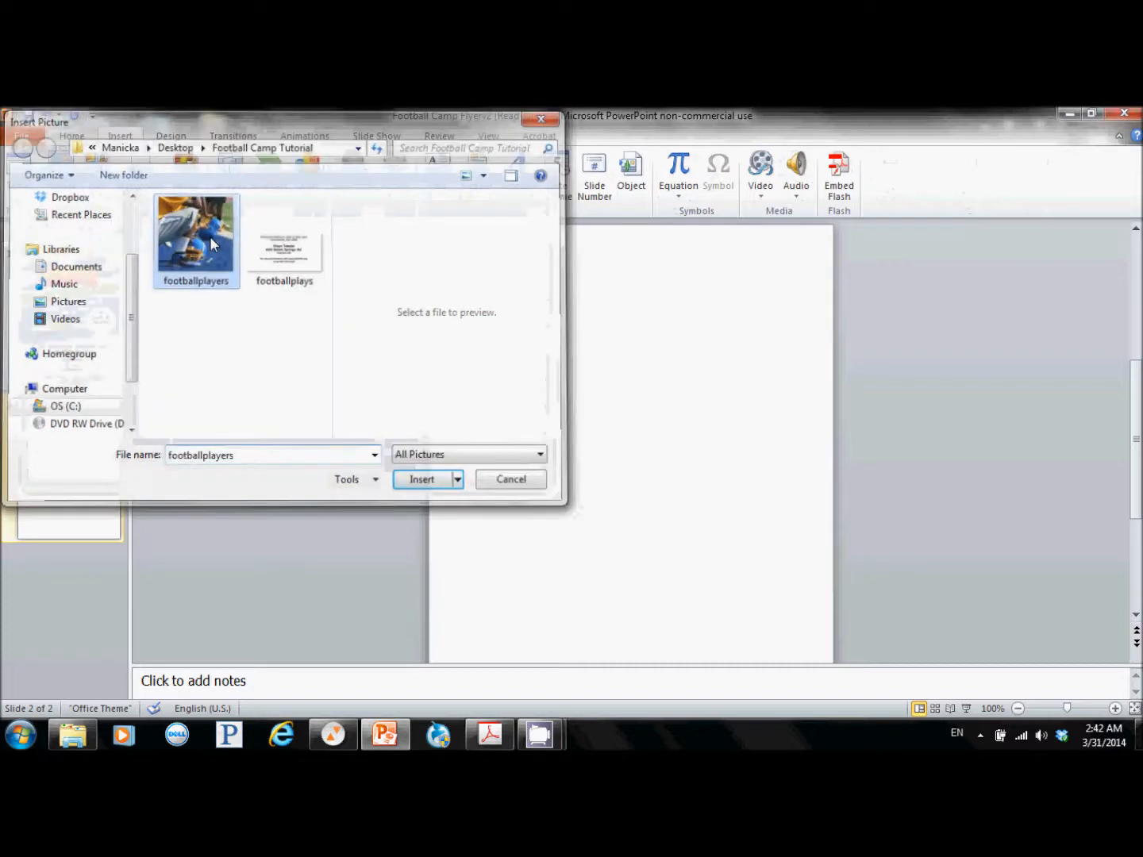
drag(691, 411, 691, 328)
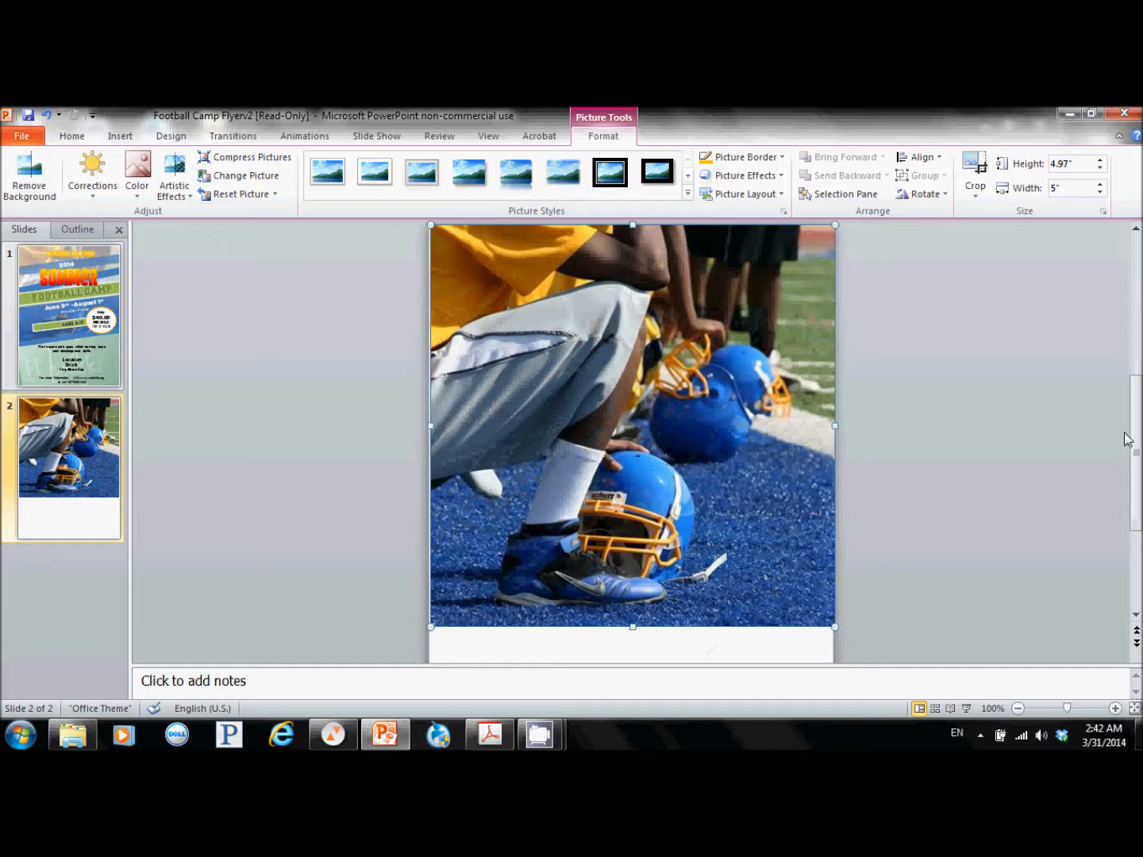
Step: Shift the football players picture slightly to the left and widen it to about 5.02" so it spans the slide
scroll(1125, 441, down, 2)
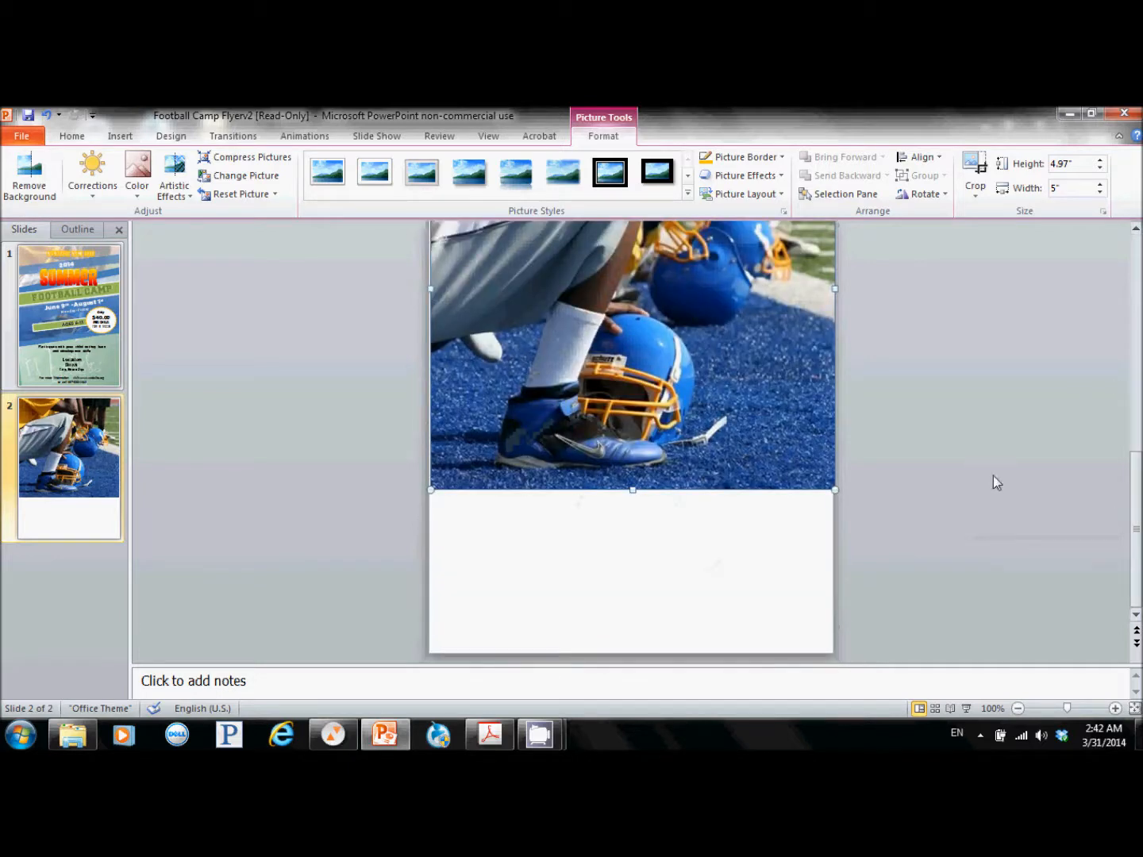
click(1018, 709)
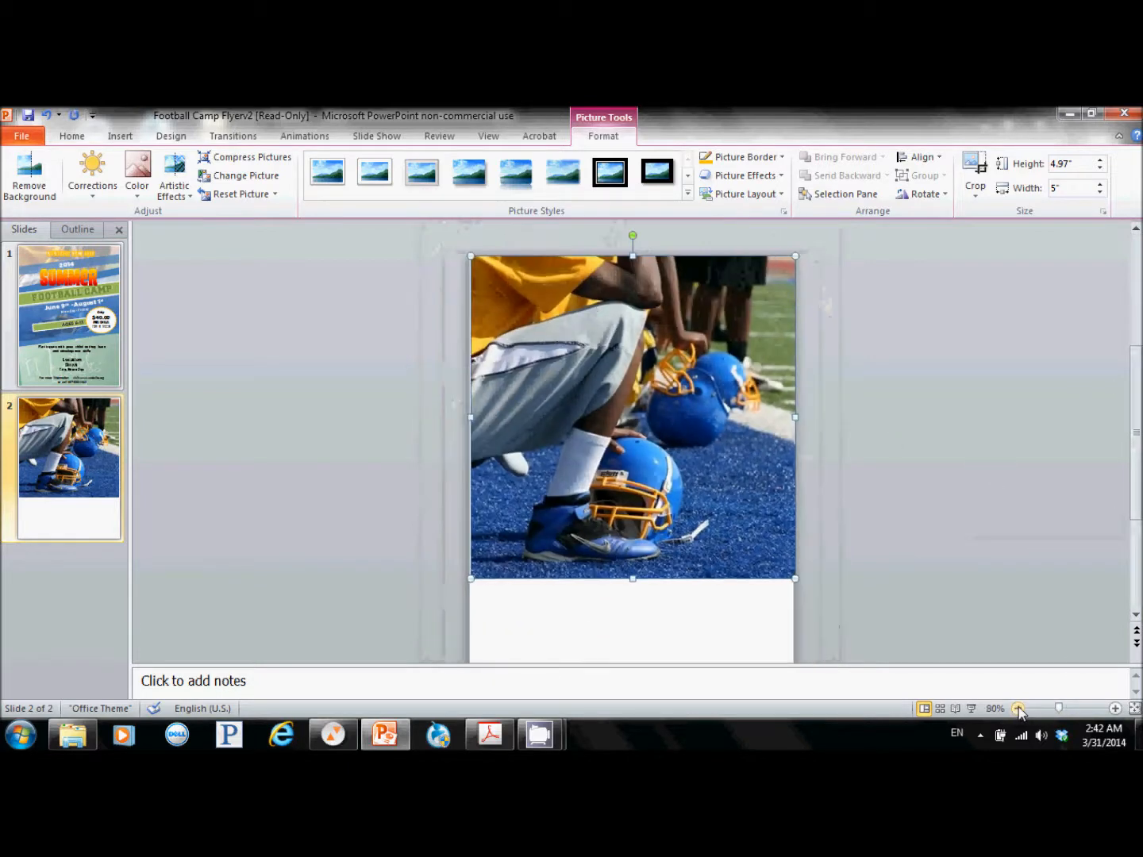
drag(1139, 496, 1109, 465)
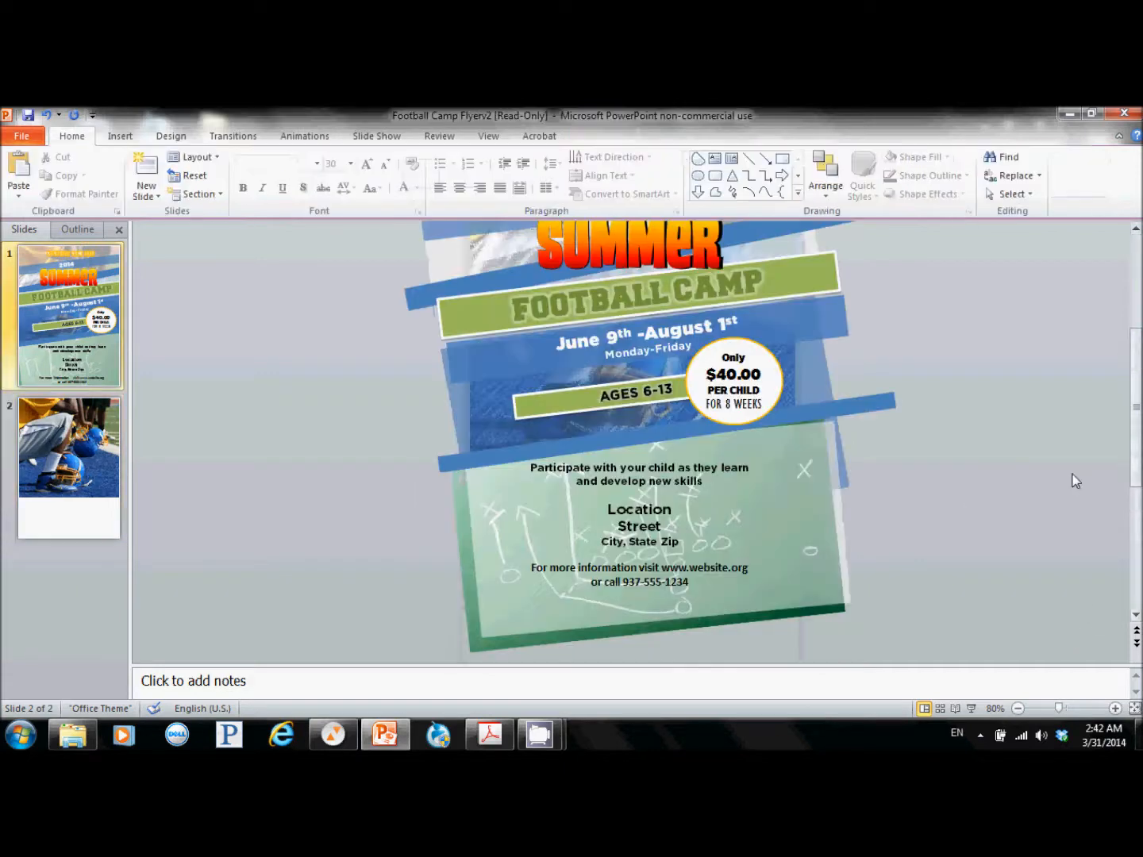
click(82, 455)
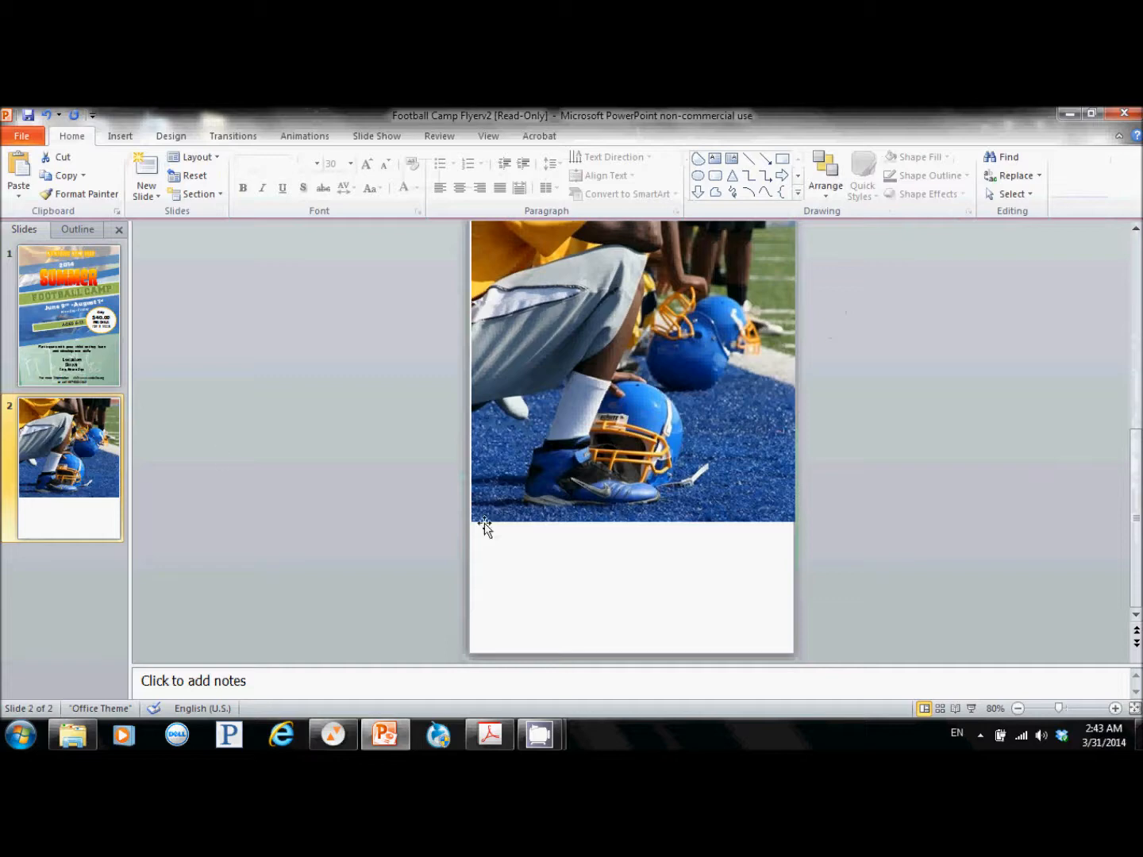
click(542, 509)
drag(539, 492, 536, 492)
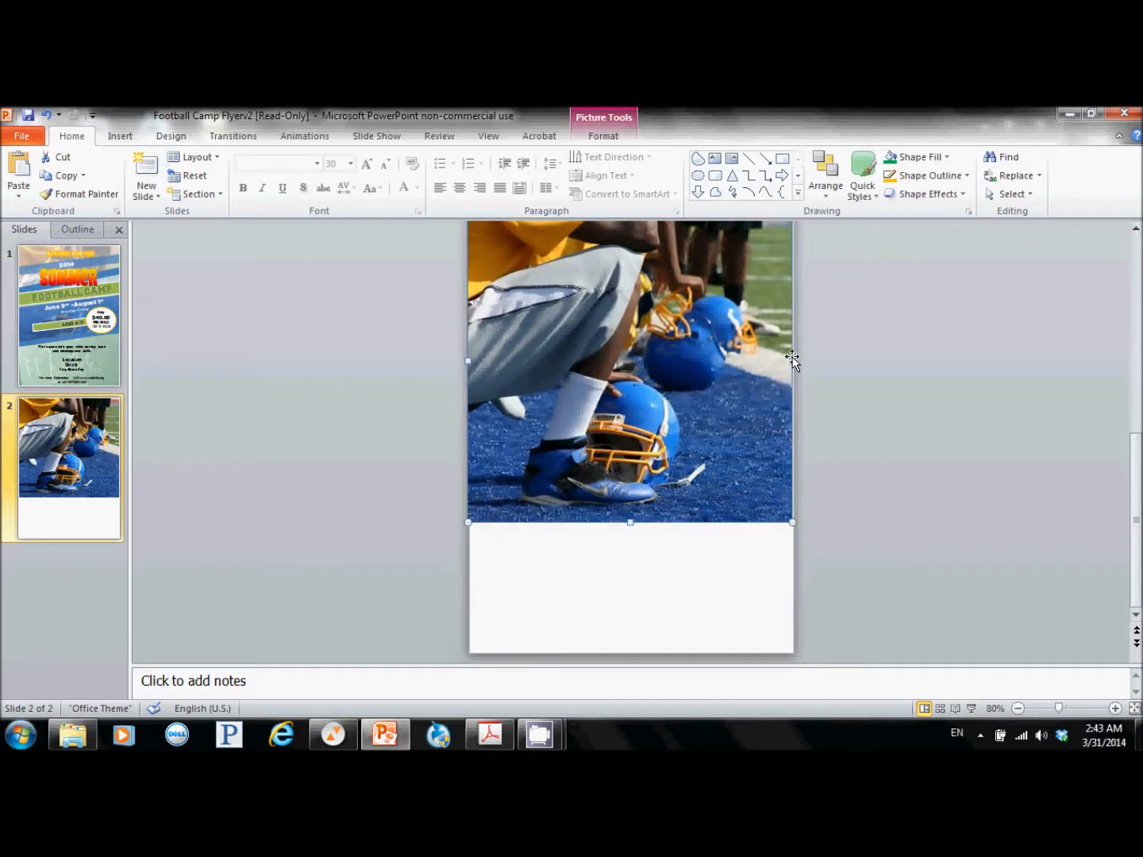
drag(792, 360, 796, 360)
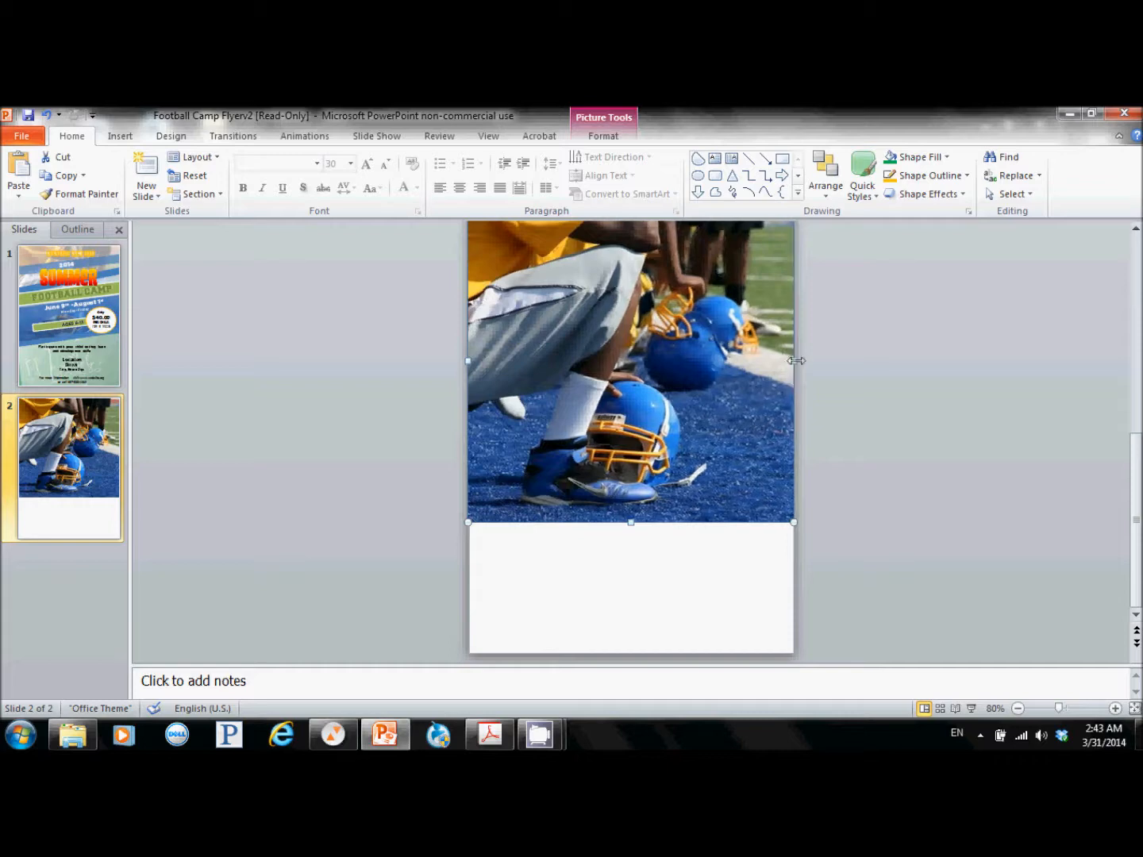
click(848, 380)
Step: Apply the Pastels Smooth artistic effect to the football players picture on slide 2
drag(1136, 519, 1132, 385)
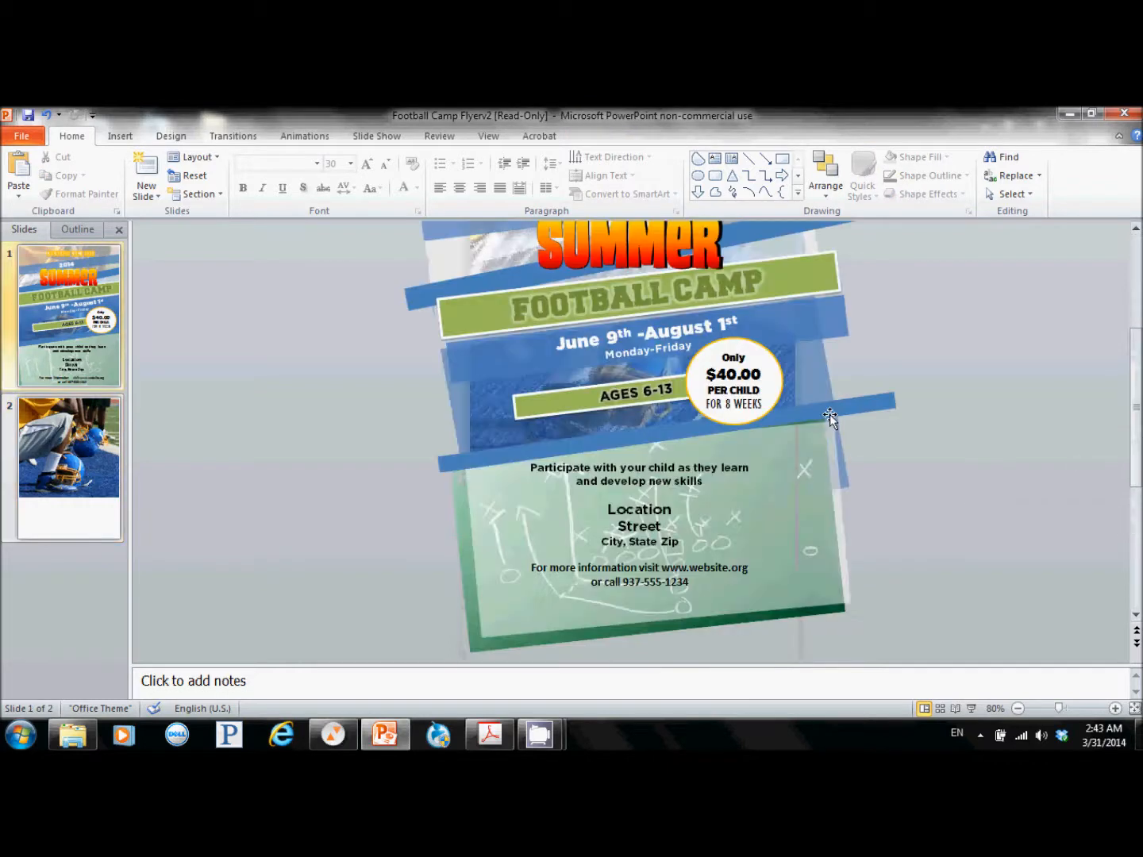
click(73, 489)
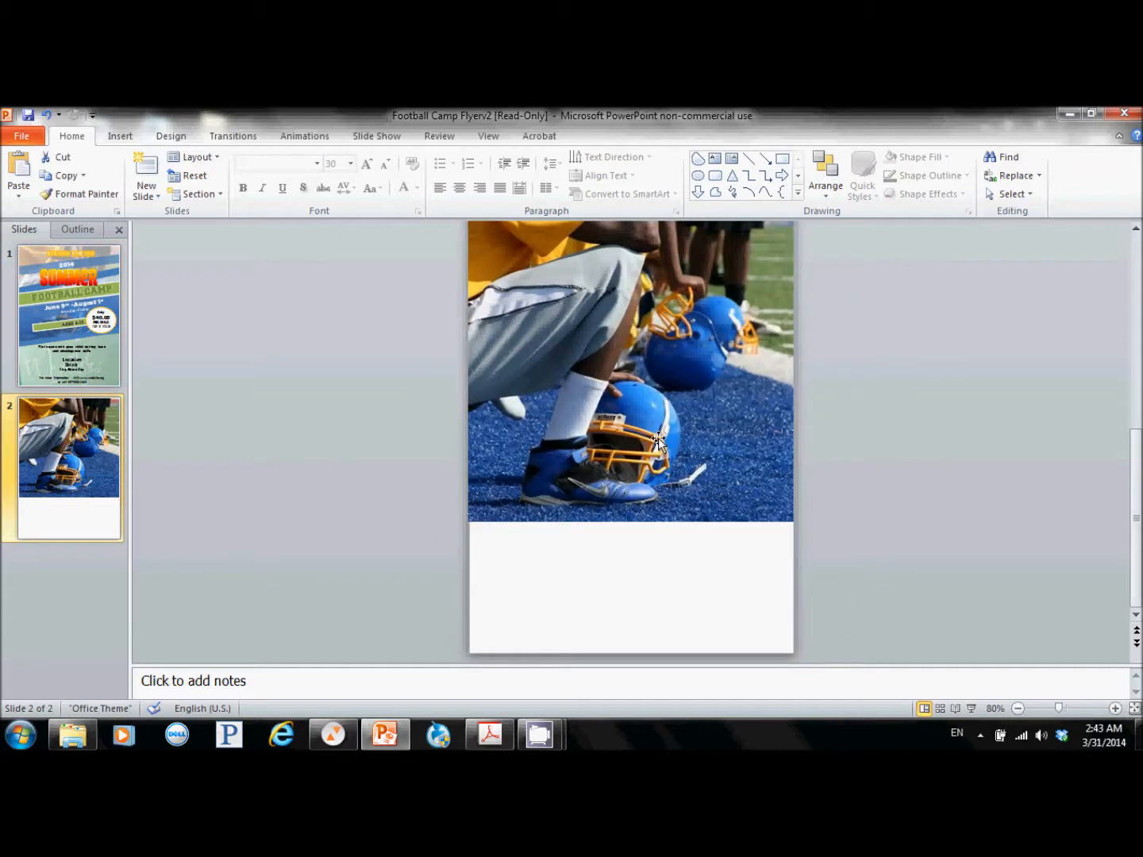
click(546, 334)
double_click(549, 335)
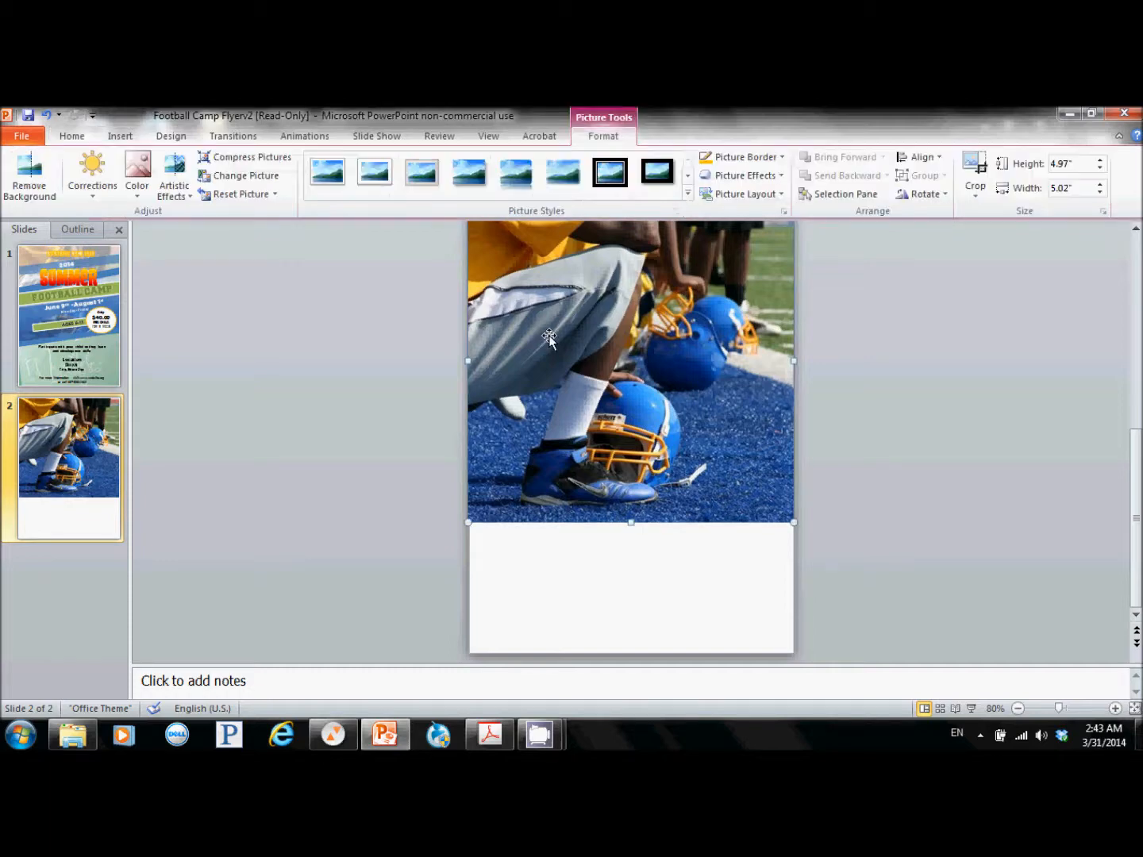
click(177, 196)
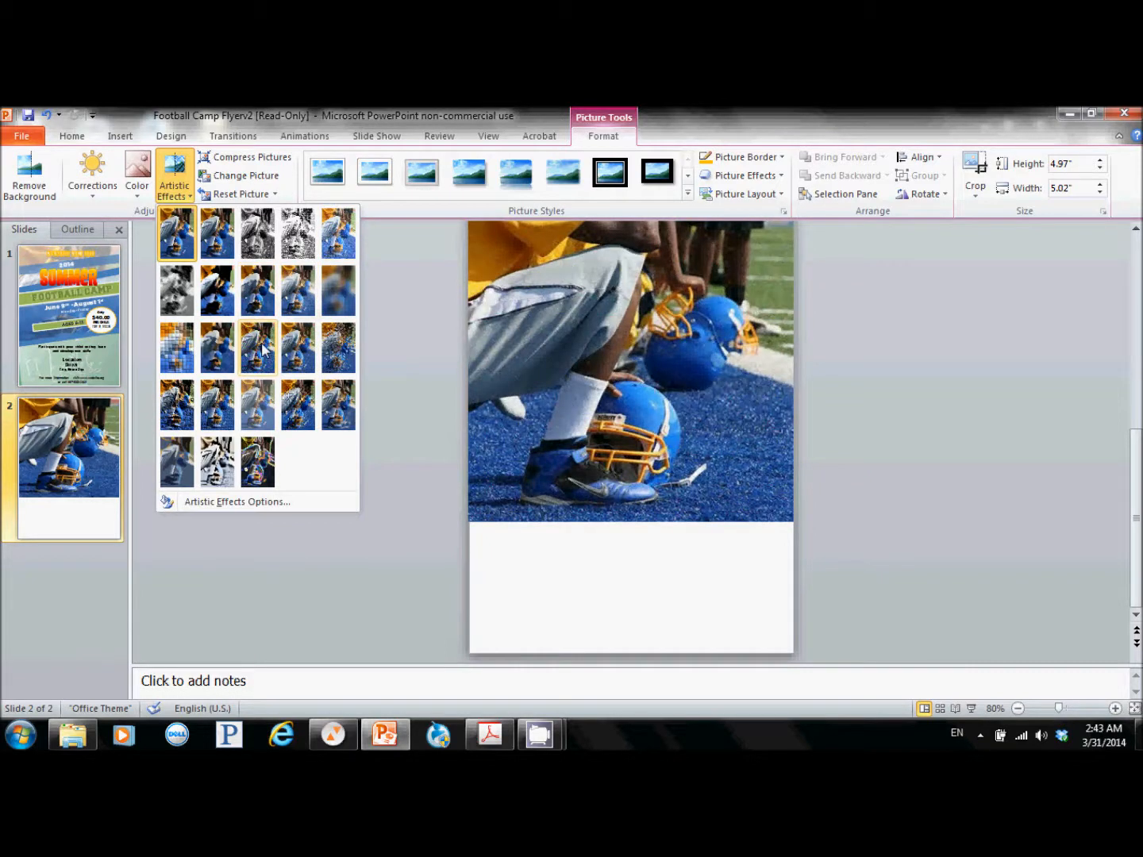
click(298, 404)
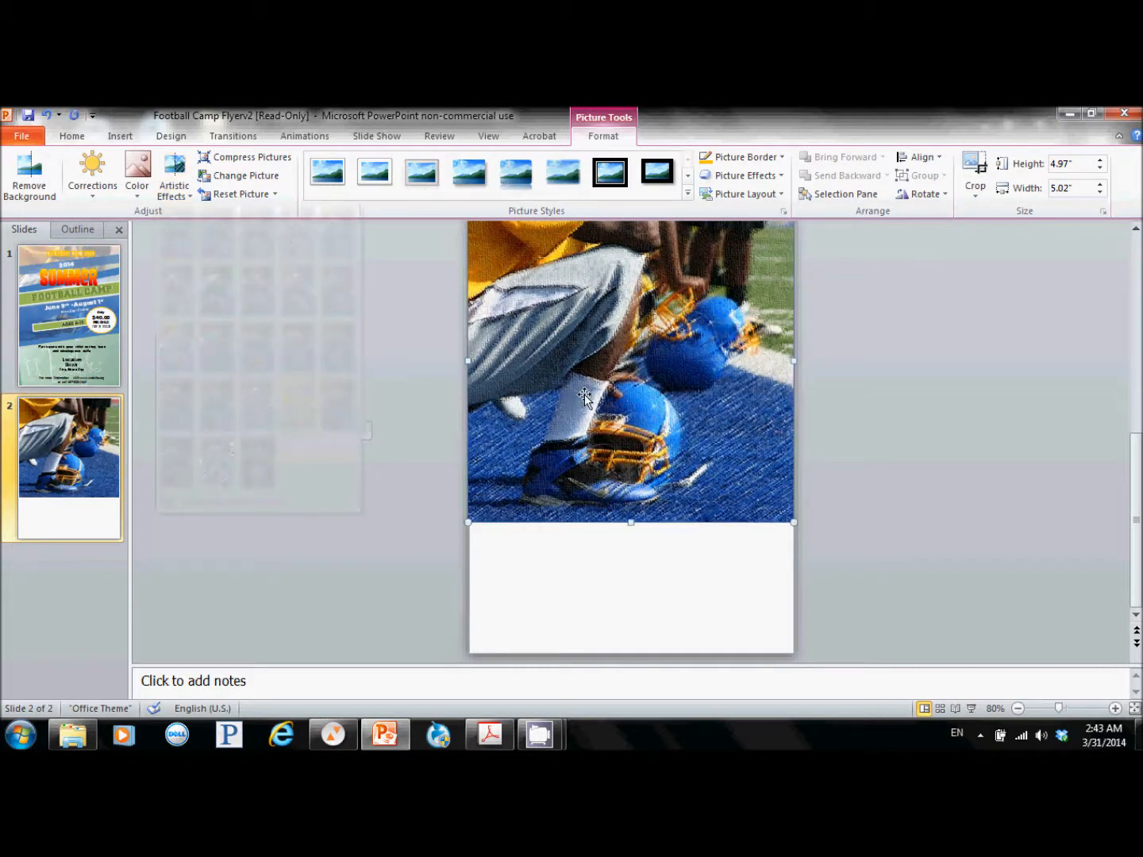
Step: Copy the green chalkboard play picture from the lower part of the flyer on slide 1
click(91, 357)
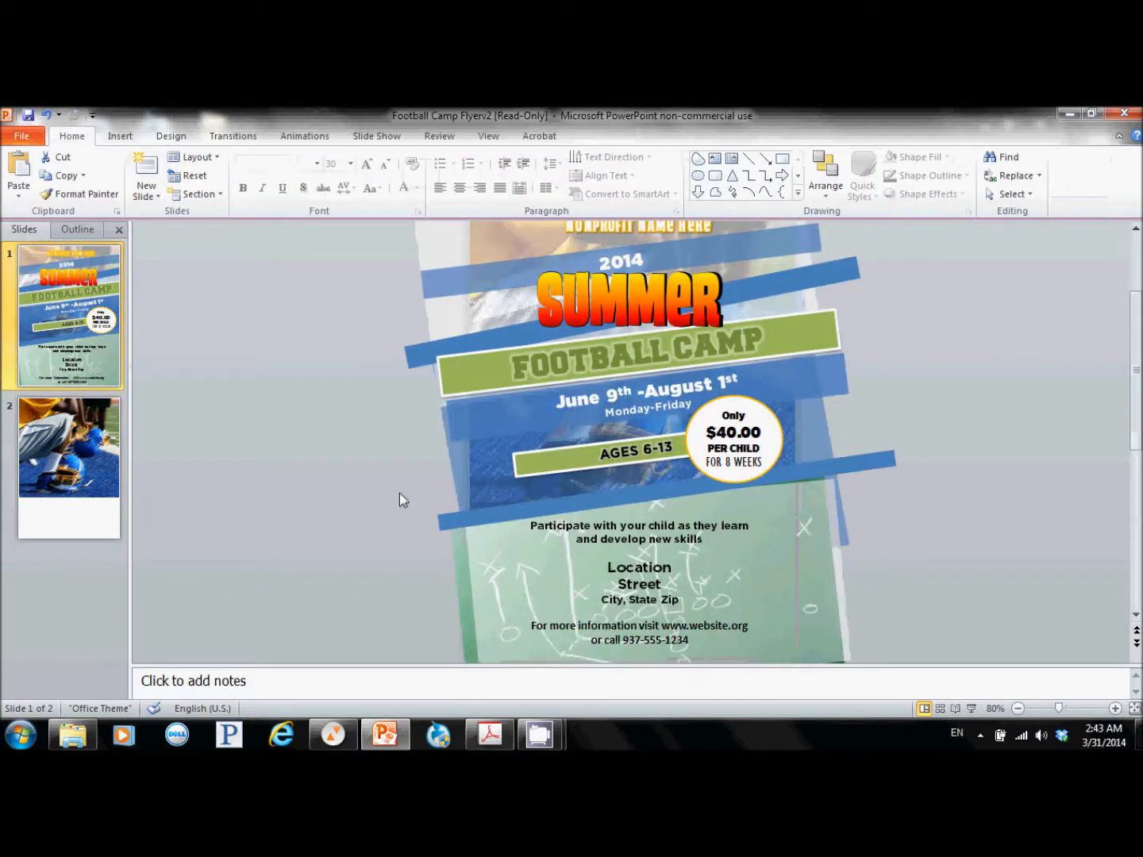
click(463, 579)
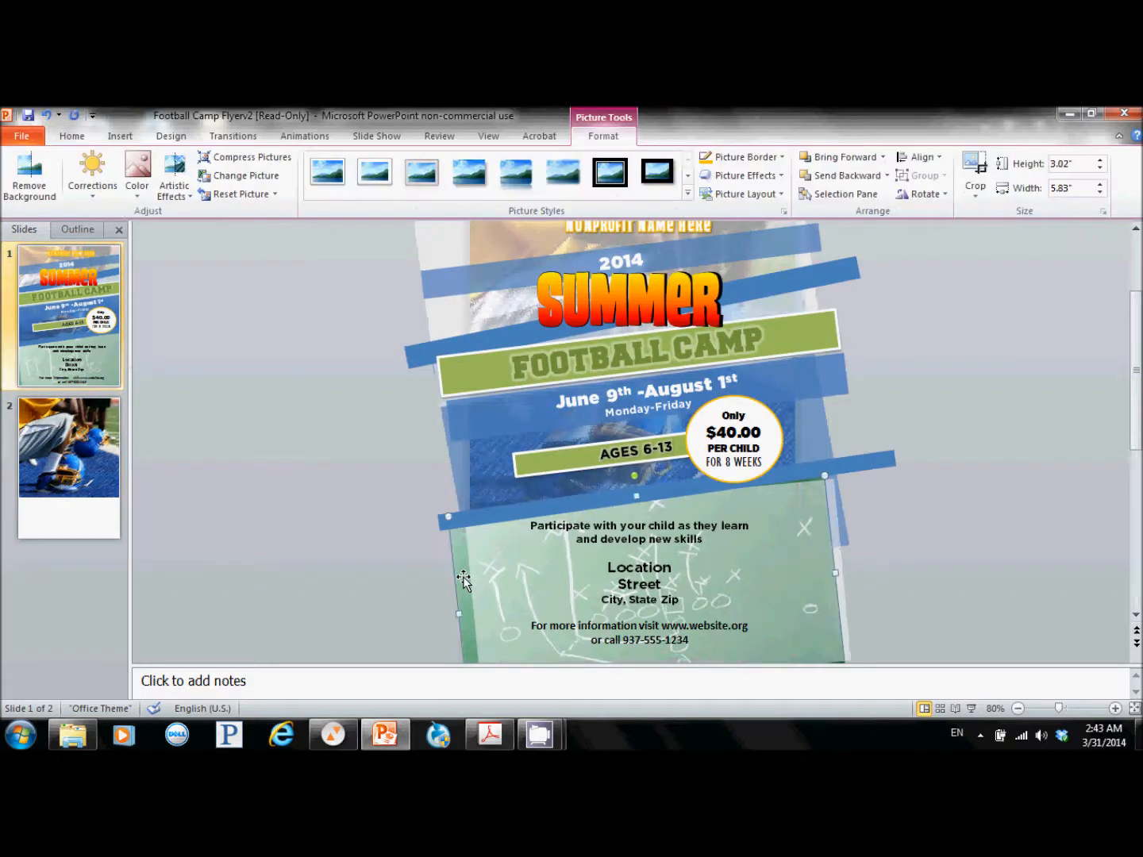
right_click(464, 581)
key(Escape)
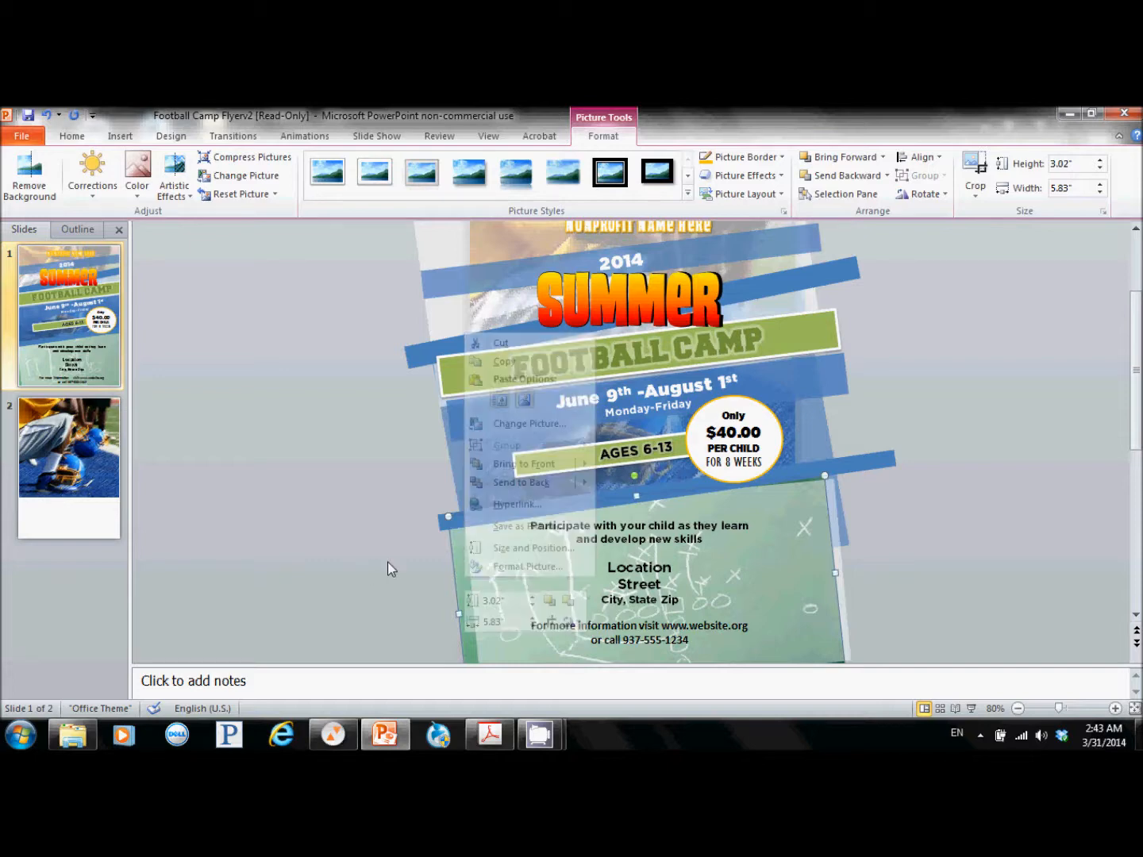
right_click(458, 555)
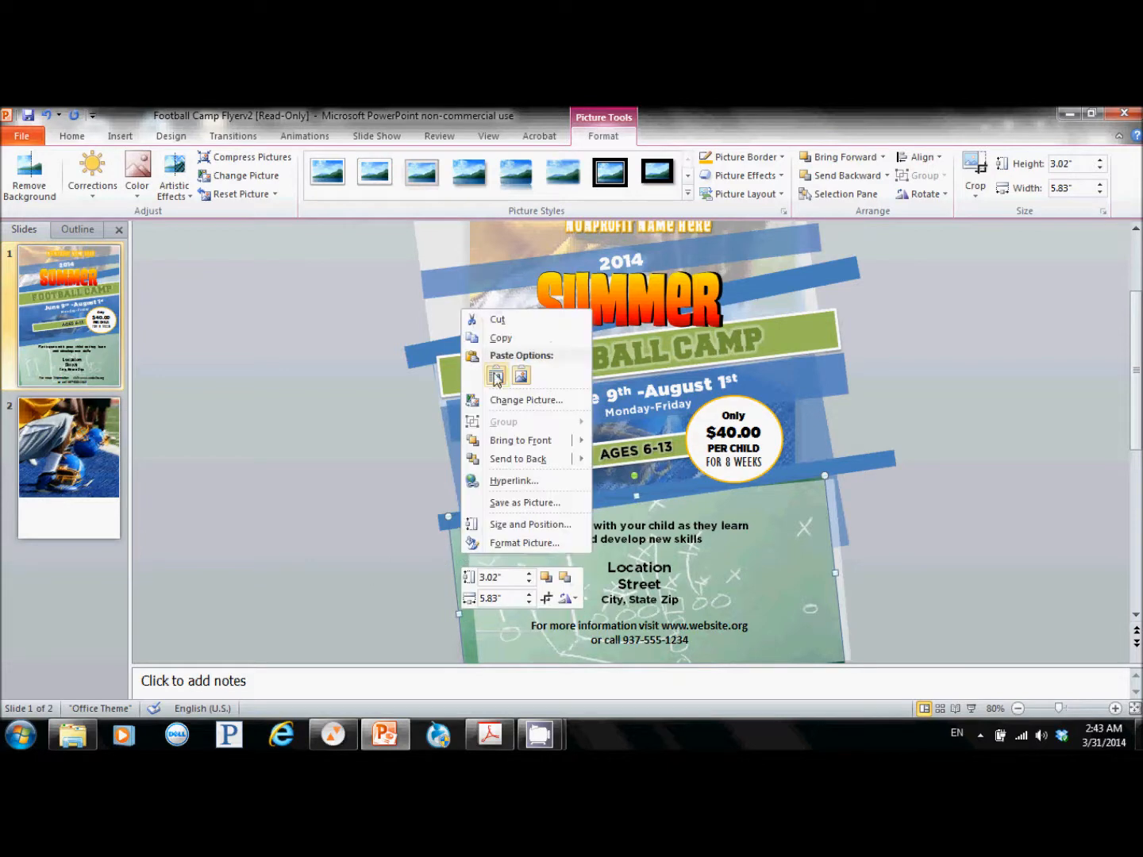
click(518, 339)
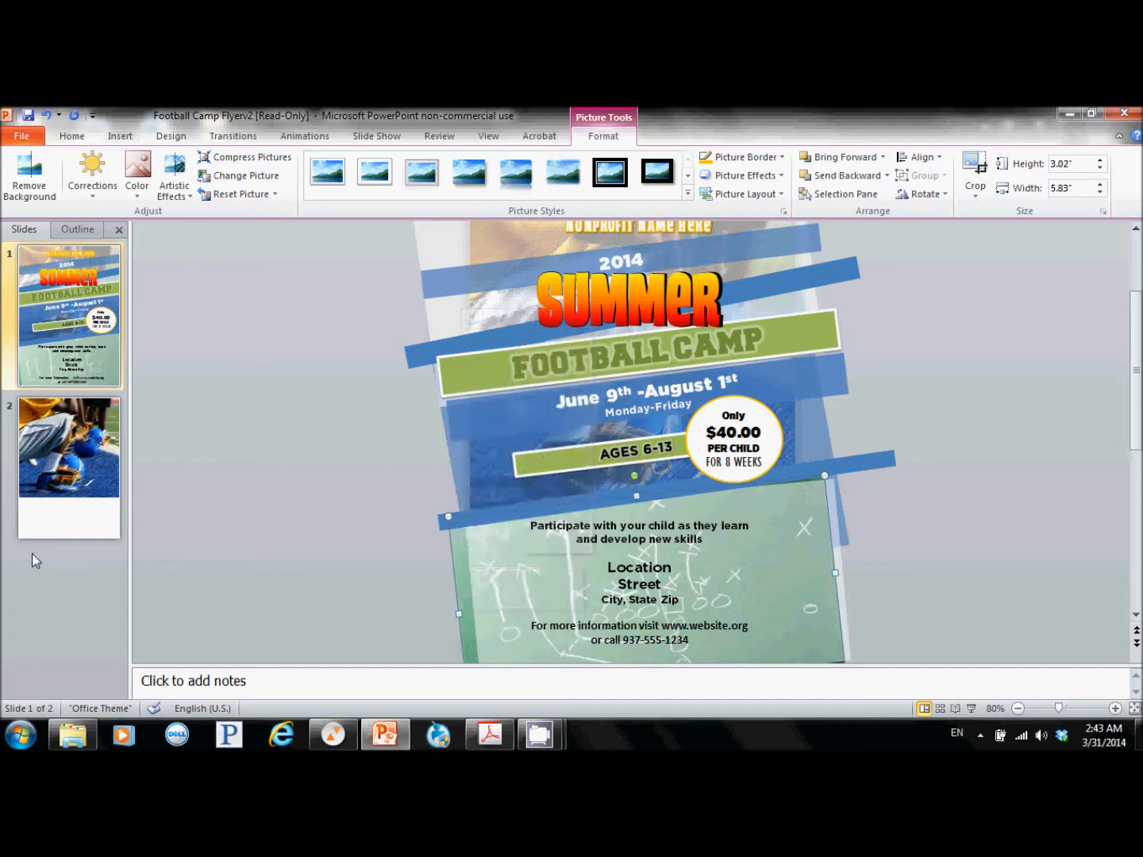
Step: Paste the chalkboard picture onto slide 2 and shift it slightly to the left over the slide's lower part
click(56, 521)
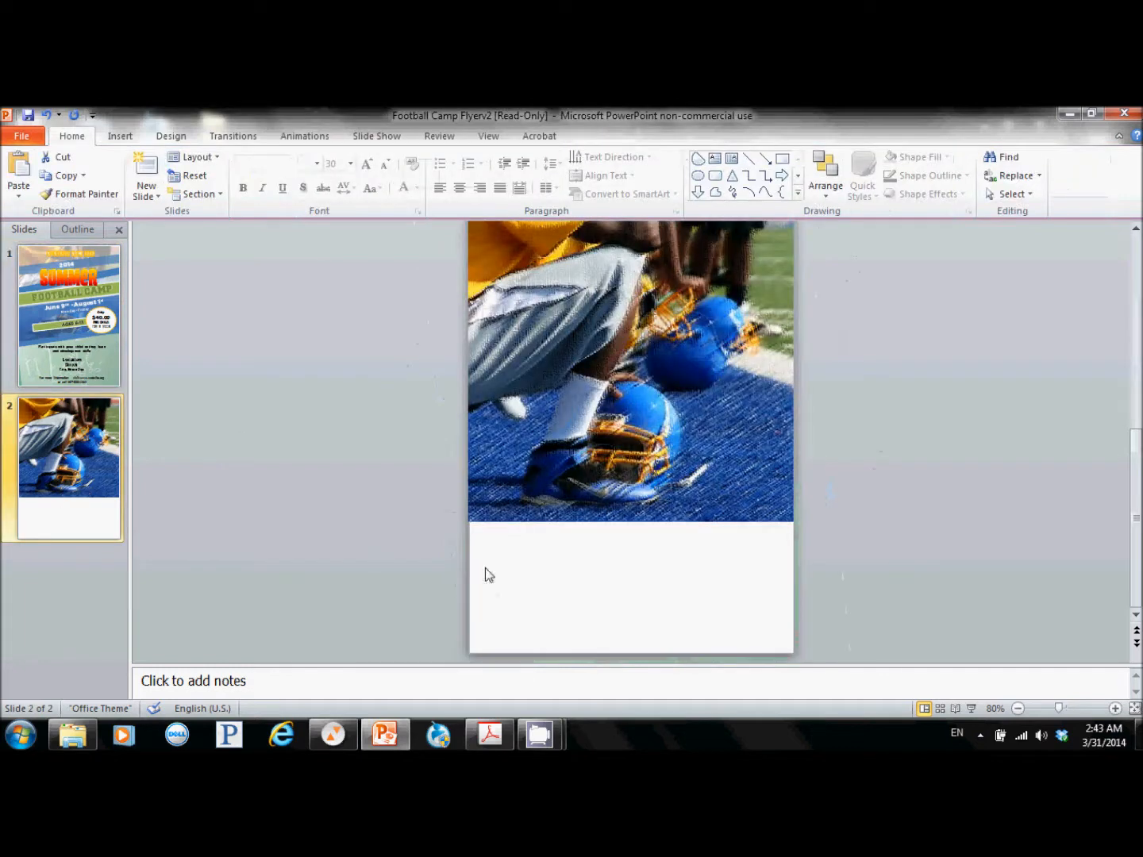
right_click(511, 571)
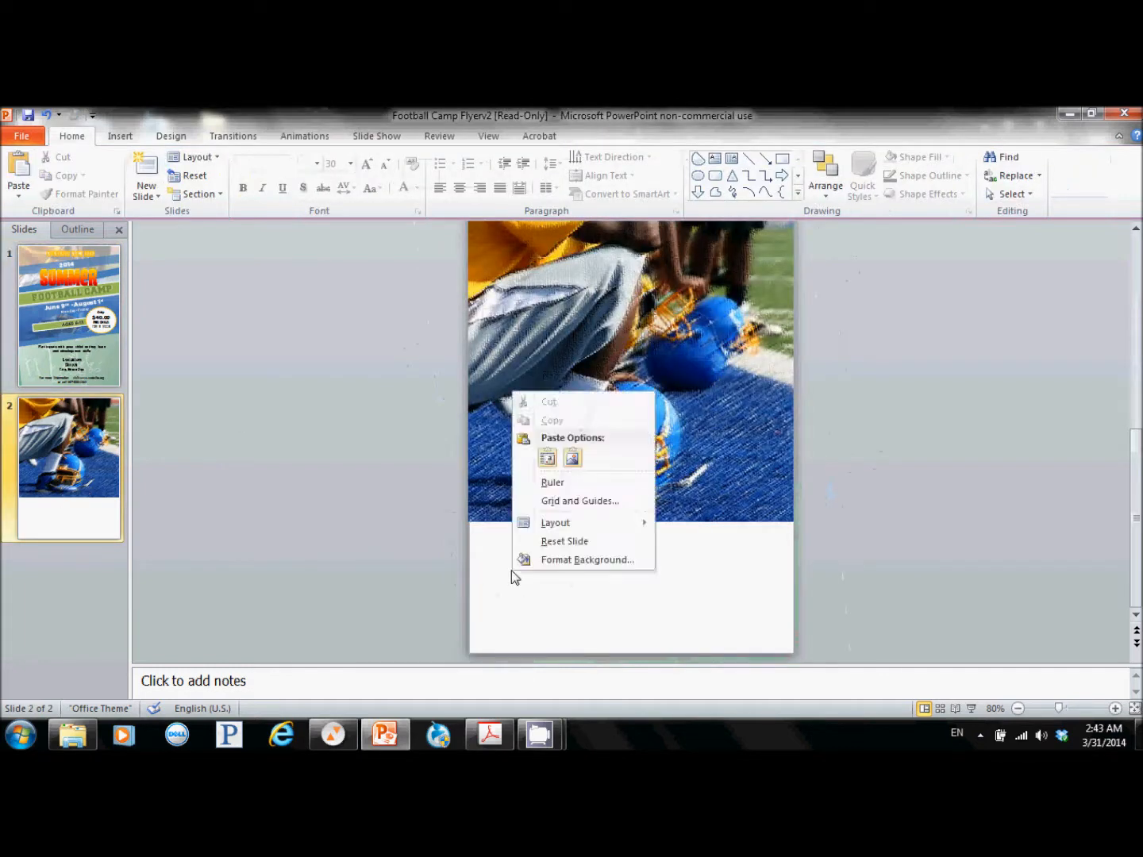
click(550, 457)
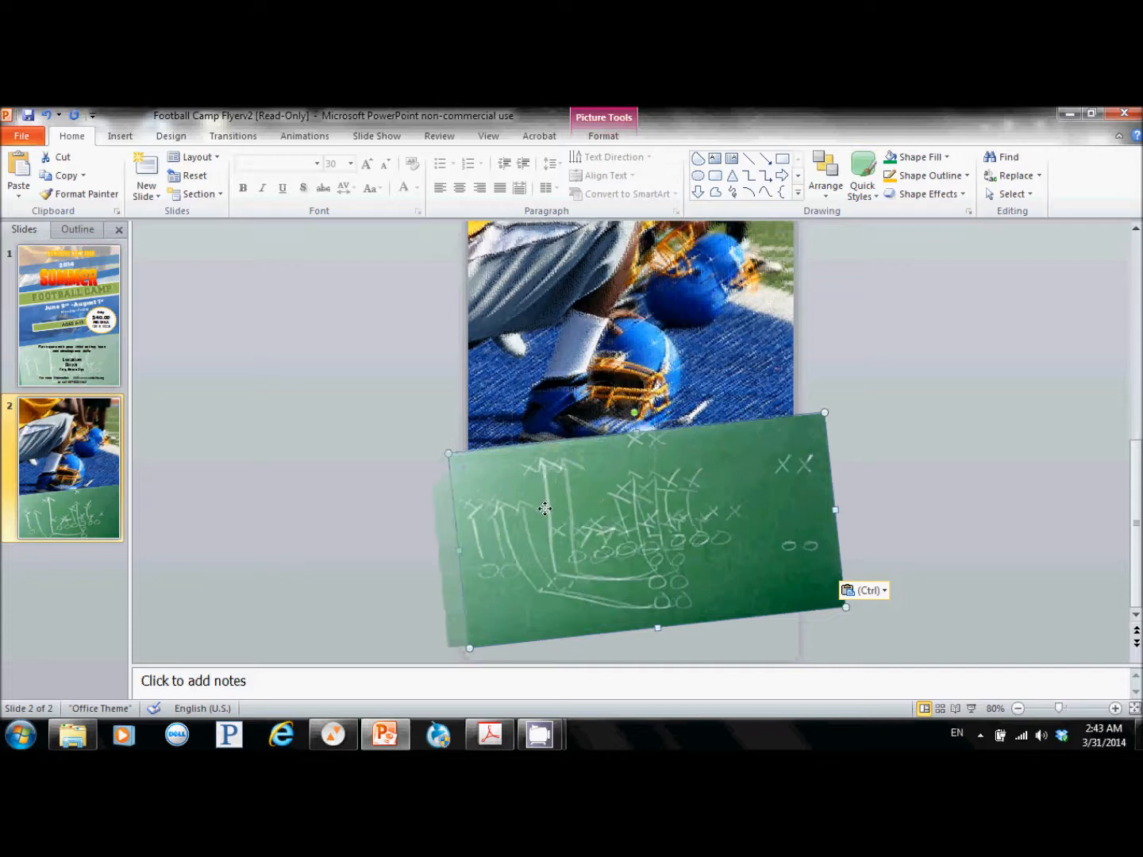
drag(544, 510, 543, 510)
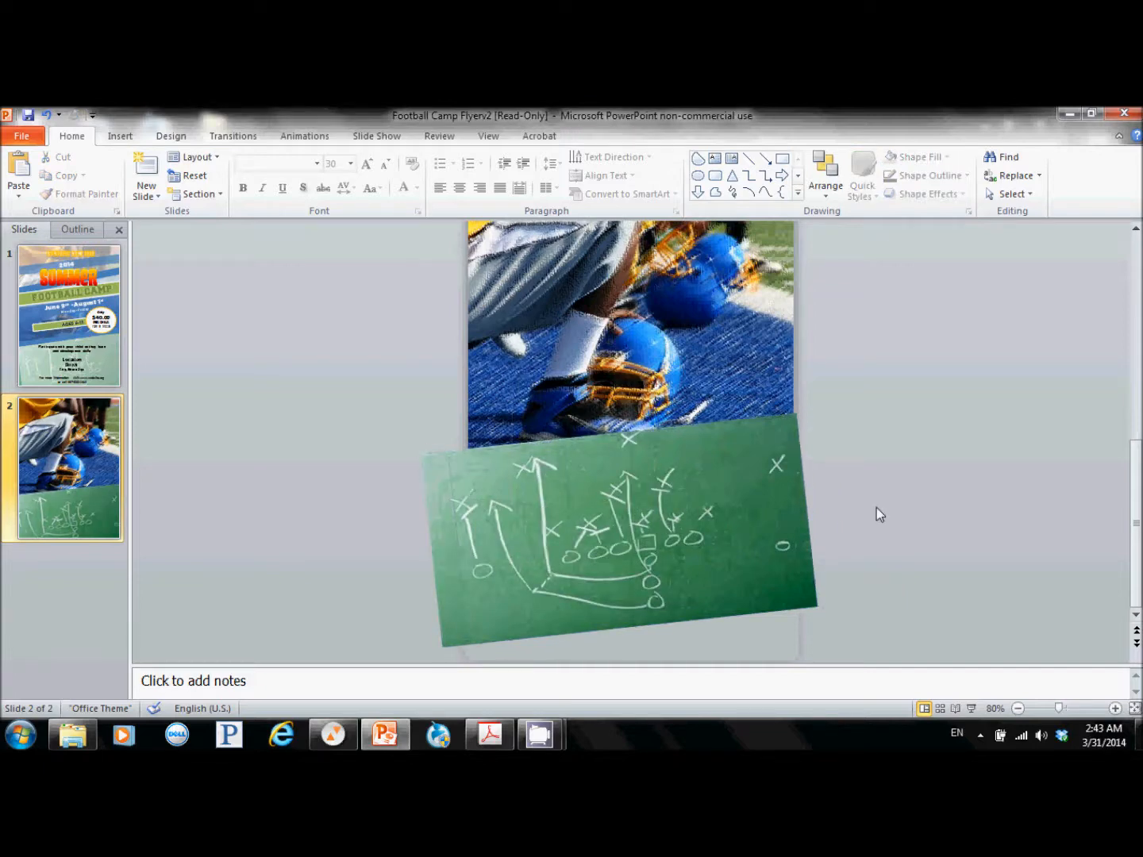
Step: Preview the artistic effects on the chalkboard picture and choose None
click(789, 566)
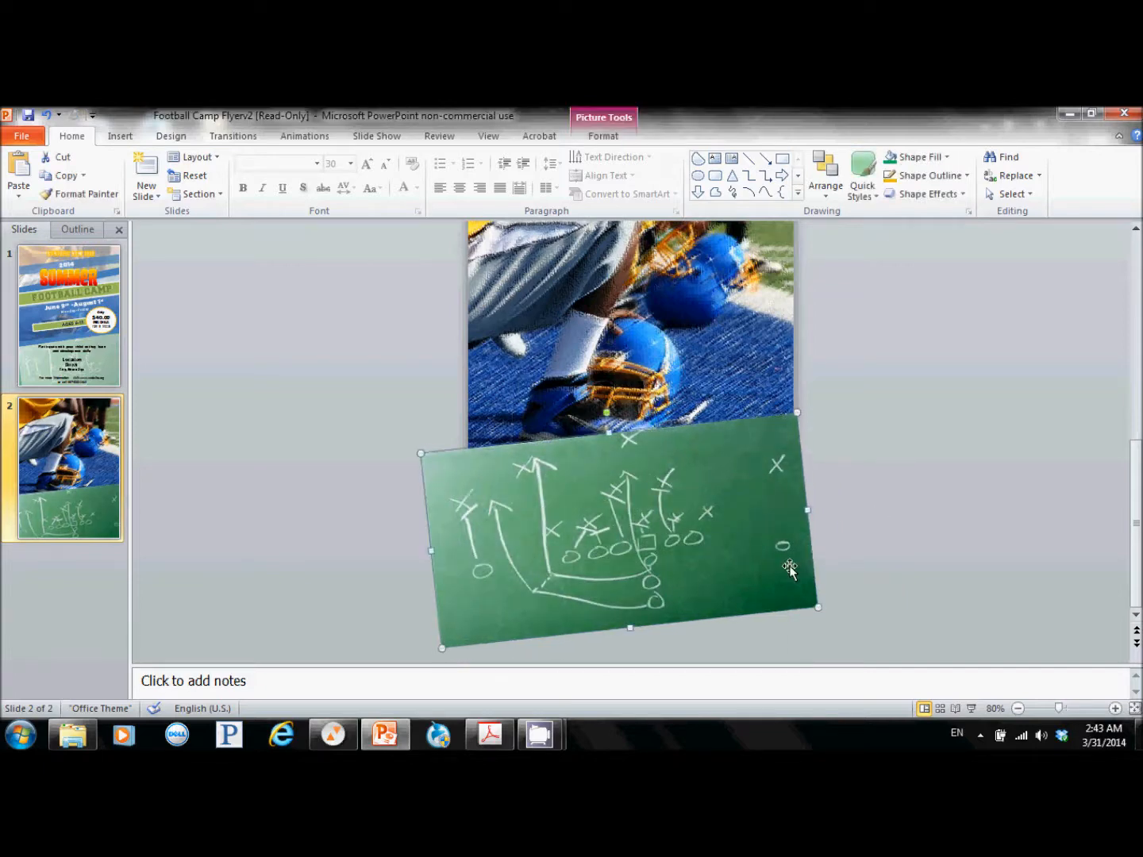
click(120, 136)
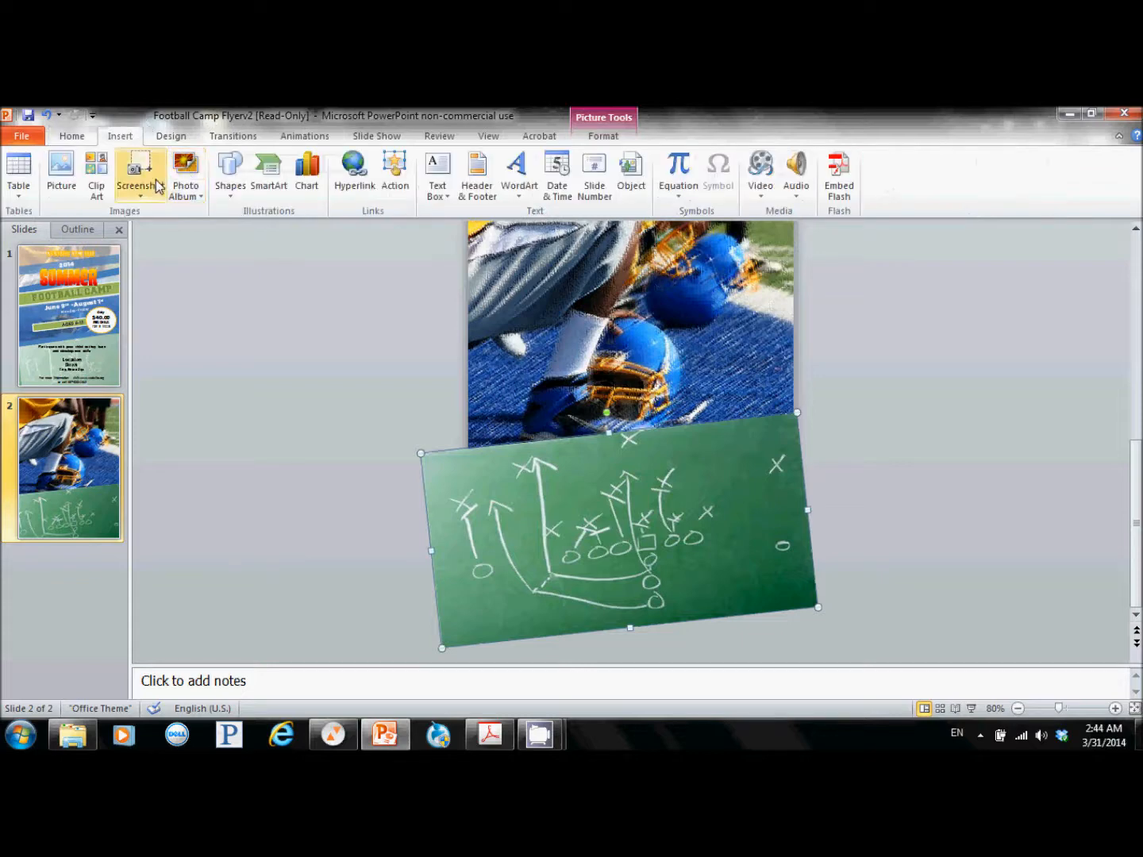
double_click(545, 530)
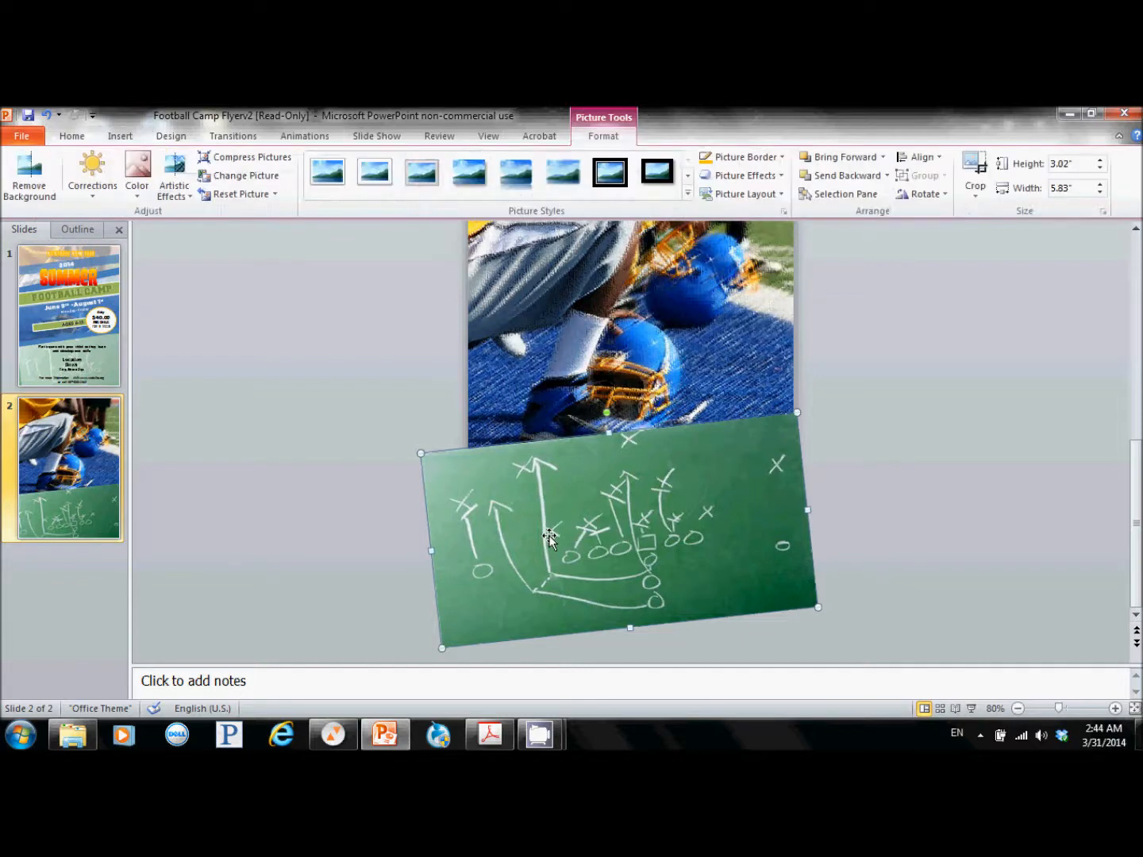
click(175, 179)
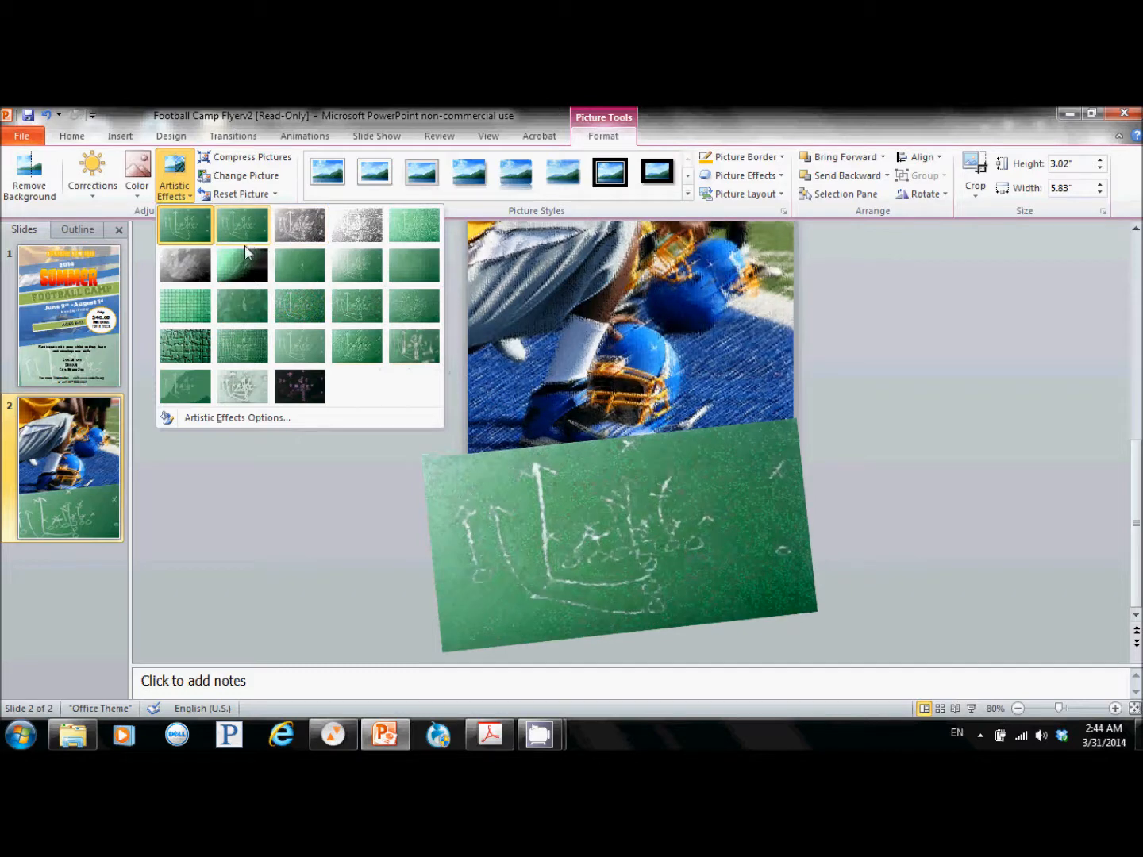
click(191, 230)
click(318, 462)
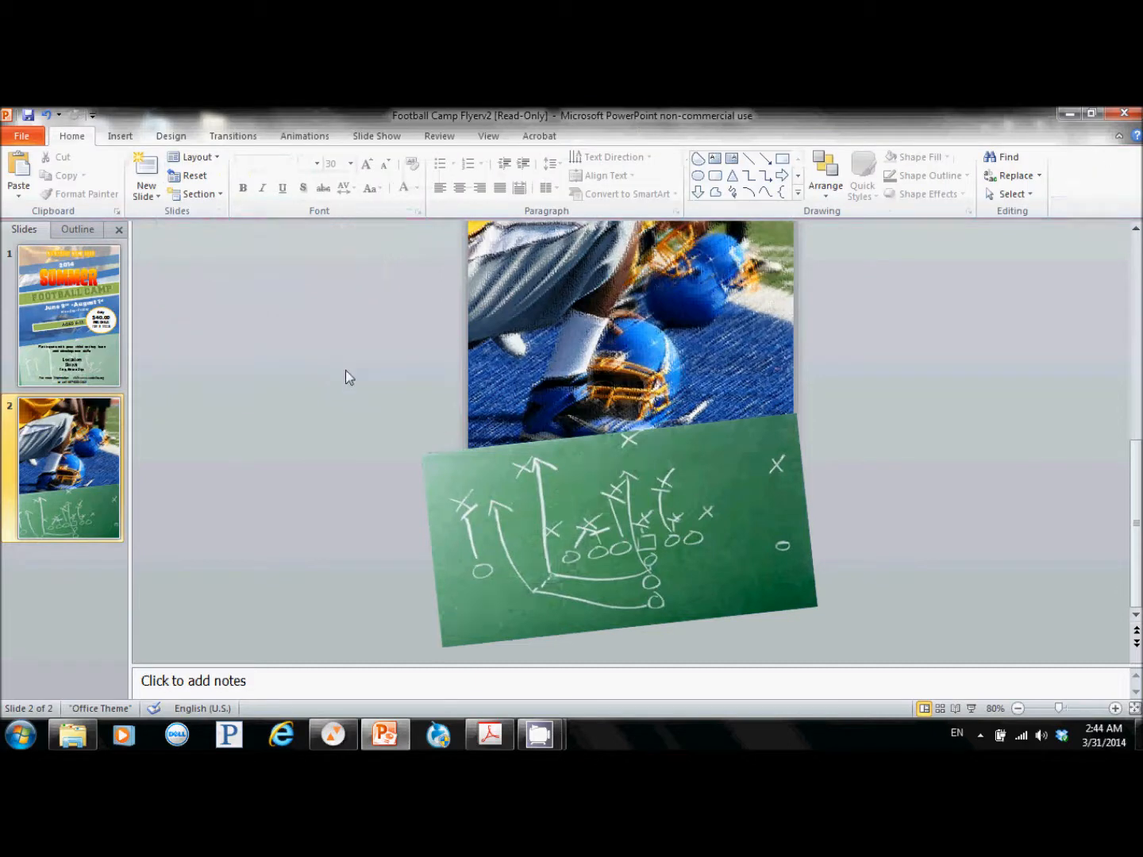
Step: Draw a rectangle across the slide's width over the football players picture and part of the chalkboard picture
click(125, 137)
click(231, 171)
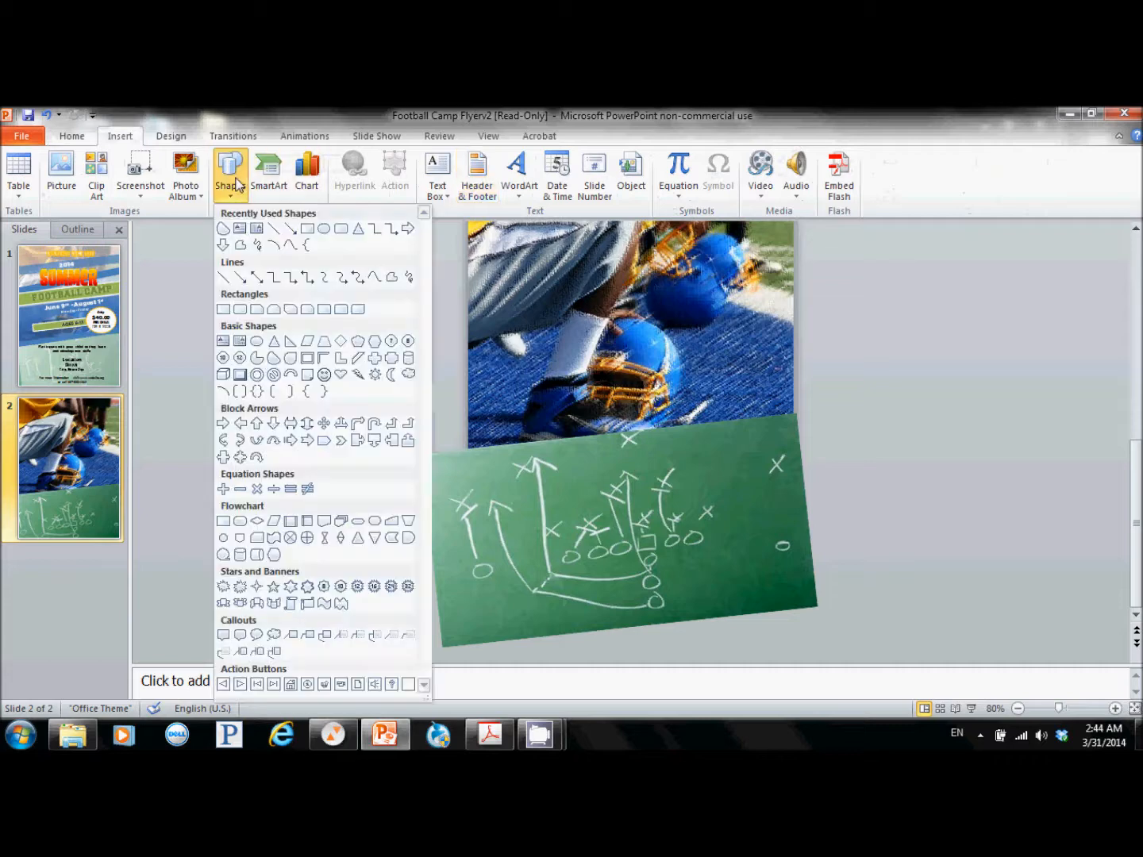
click(318, 231)
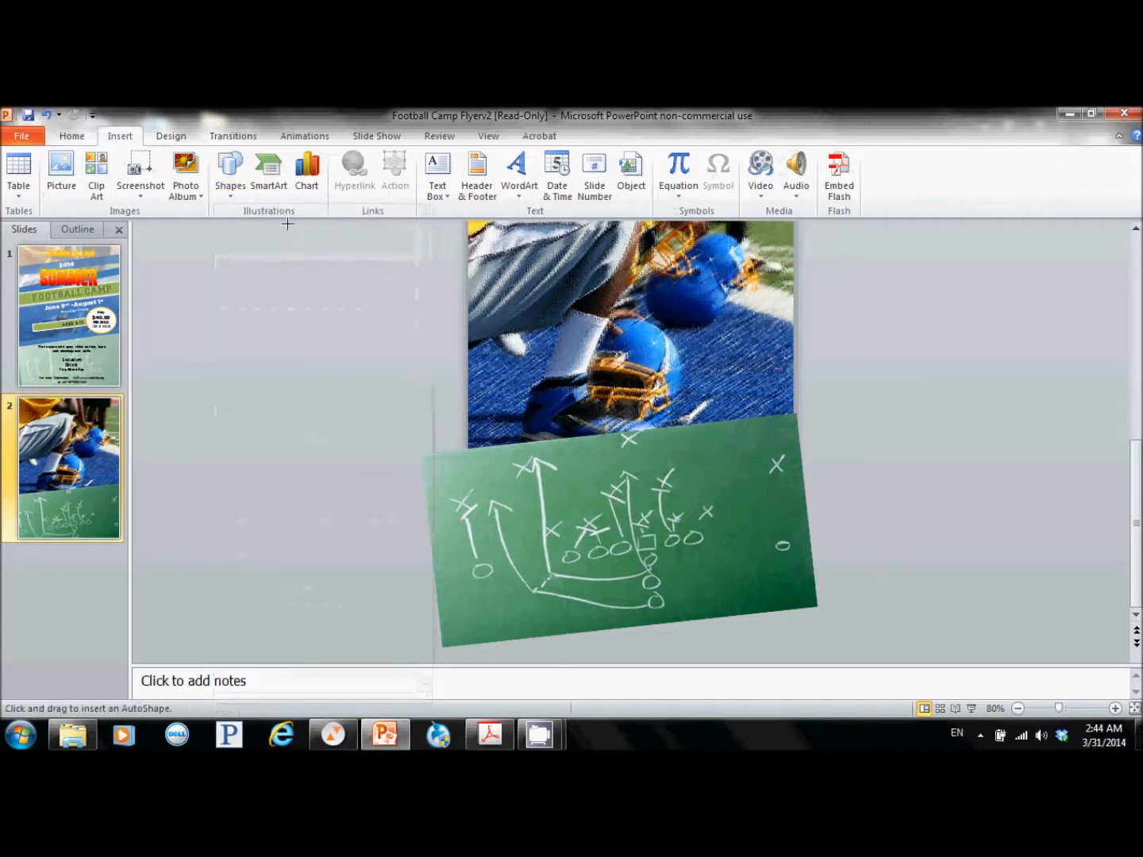
click(230, 170)
click(312, 228)
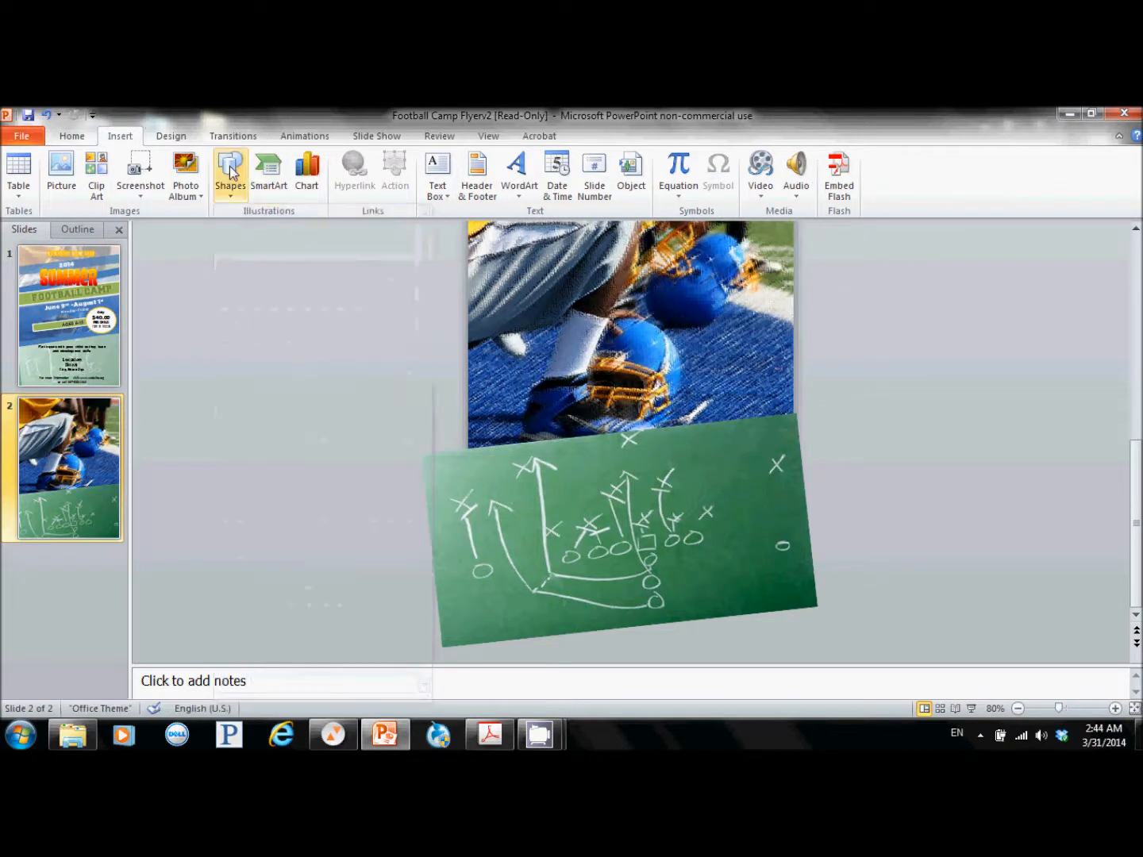
click(230, 171)
click(307, 229)
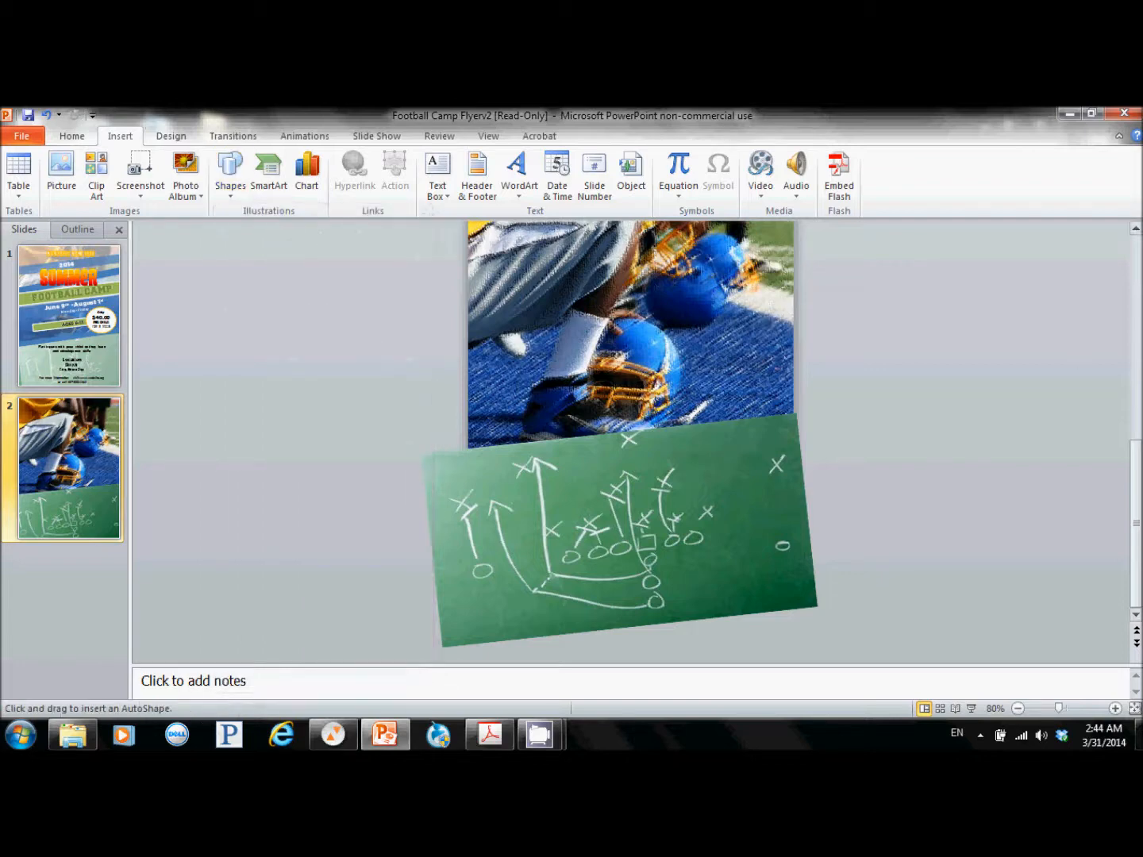
drag(1140, 504, 1140, 432)
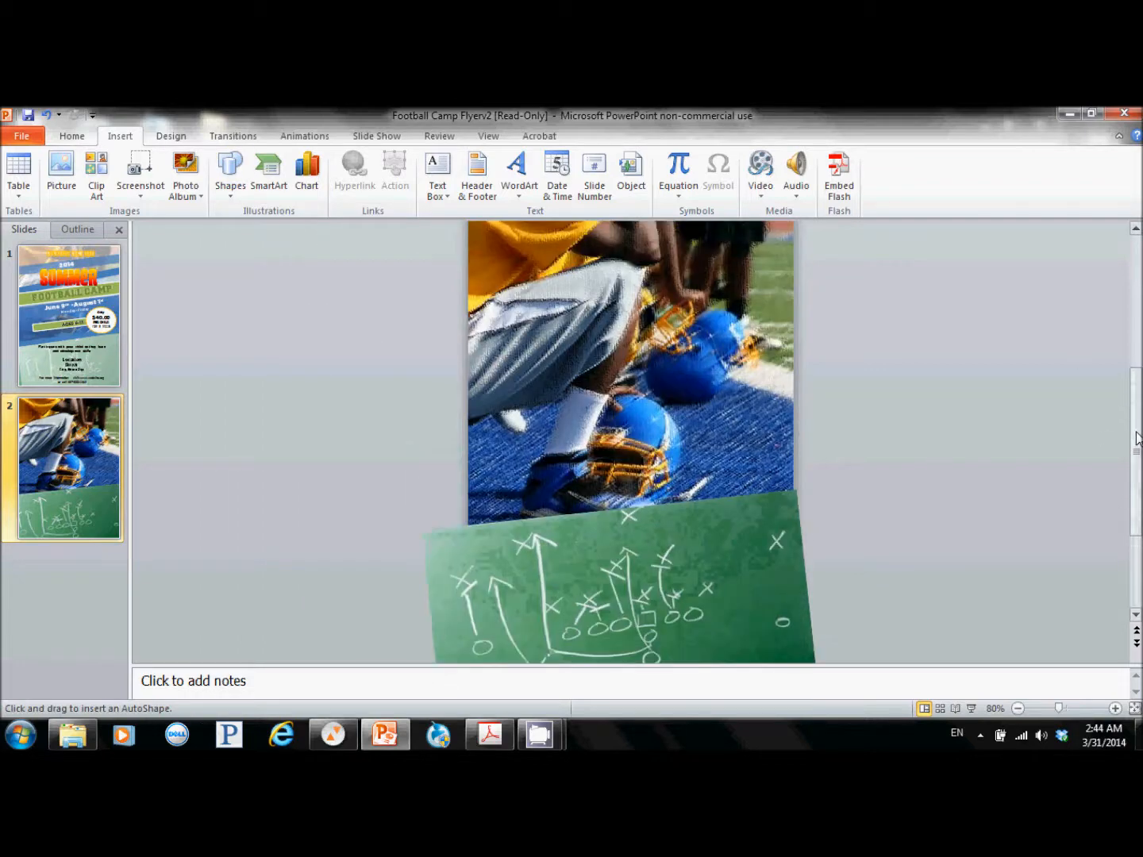
mouse_move(474, 236)
mouse_down()
mouse_move(635, 317)
mouse_move(798, 613)
mouse_up()
Step: Stretch the translucent rectangle's bottom, left and top edges outward to cover slide 2
scroll(944, 547, down, 1)
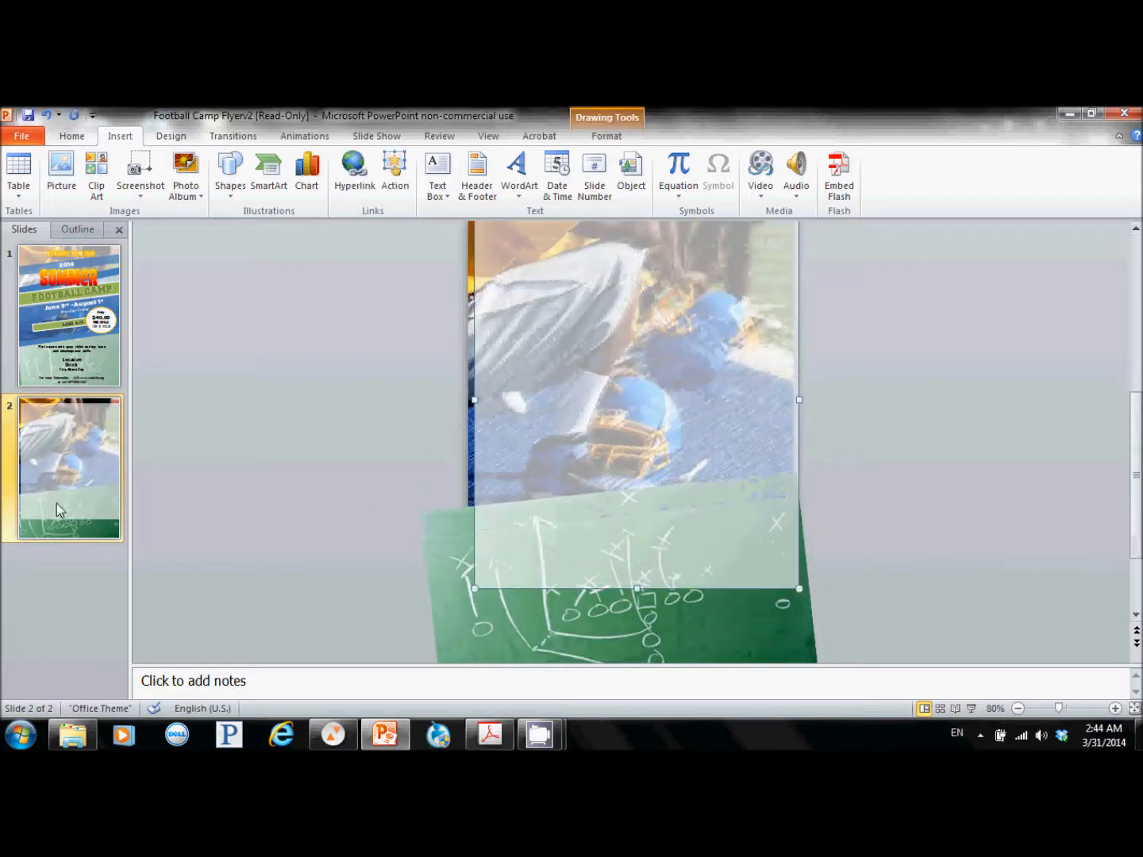
drag(636, 590, 639, 647)
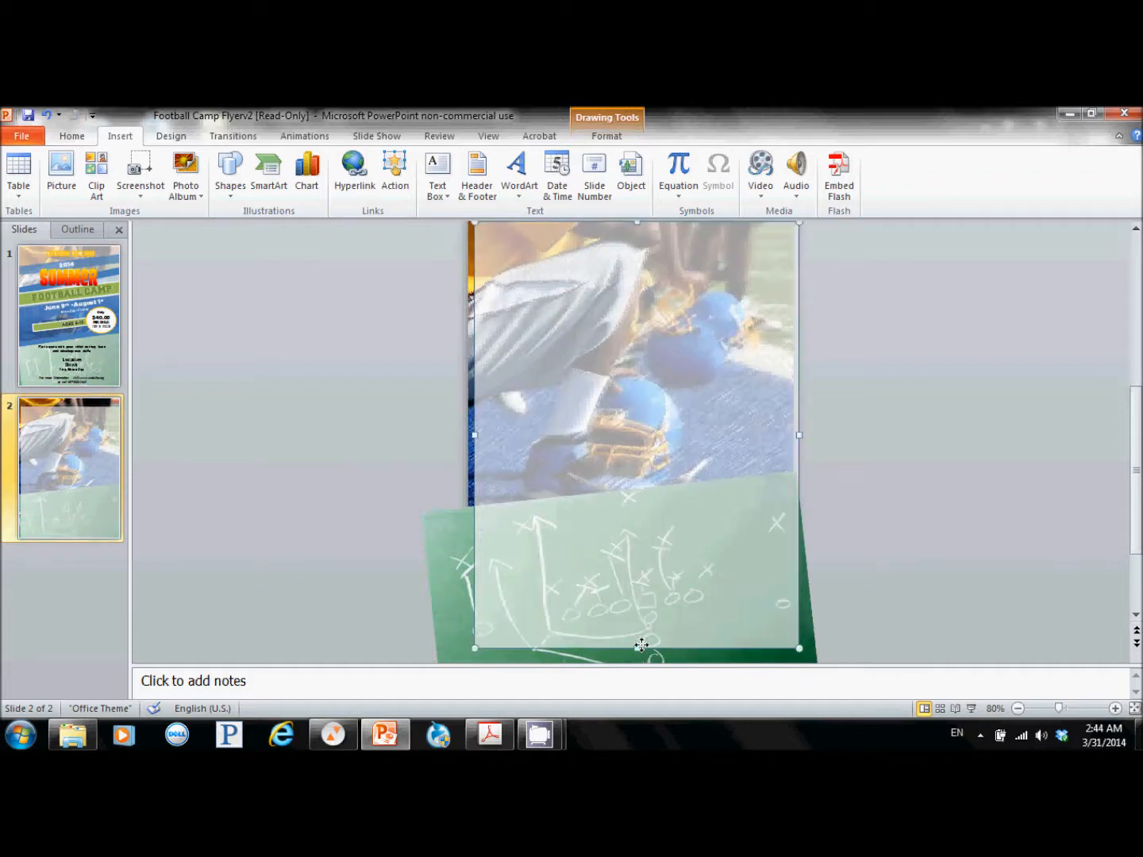
drag(471, 432, 468, 433)
drag(1141, 425, 1141, 366)
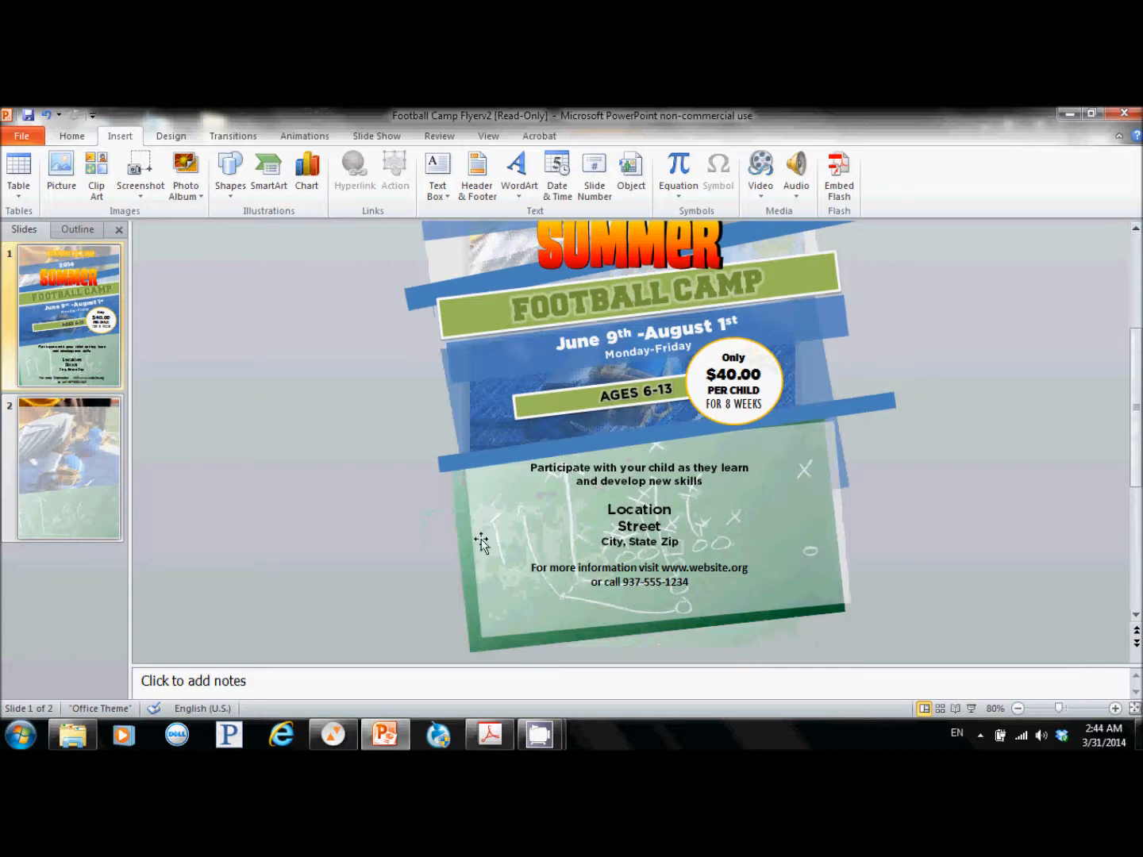
click(53, 480)
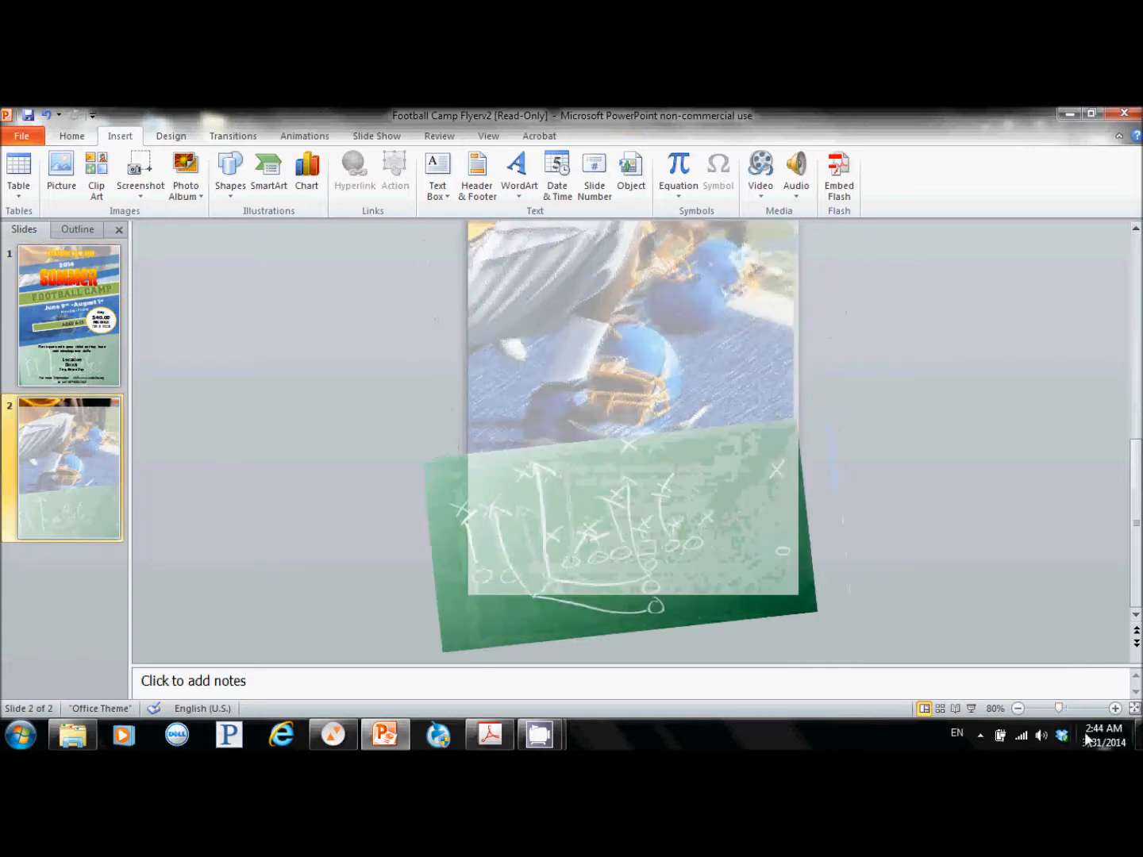
drag(1064, 711, 1054, 709)
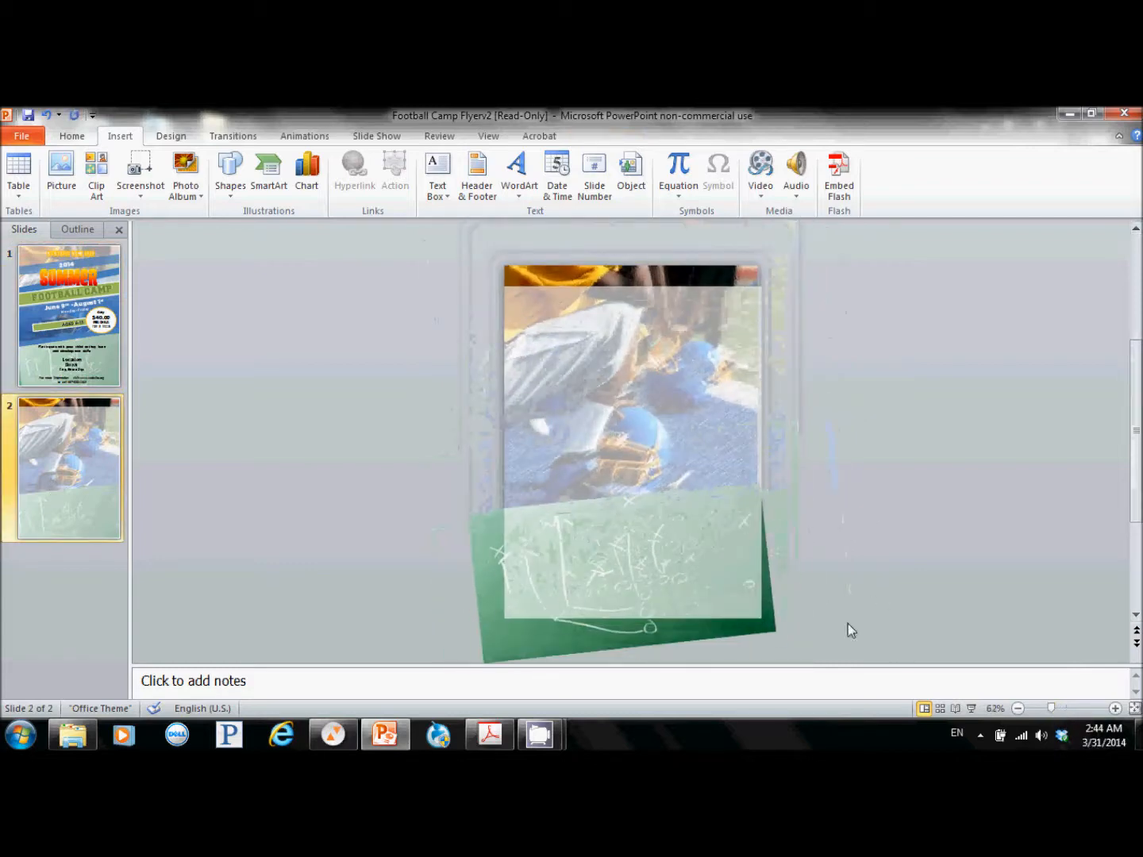
click(715, 485)
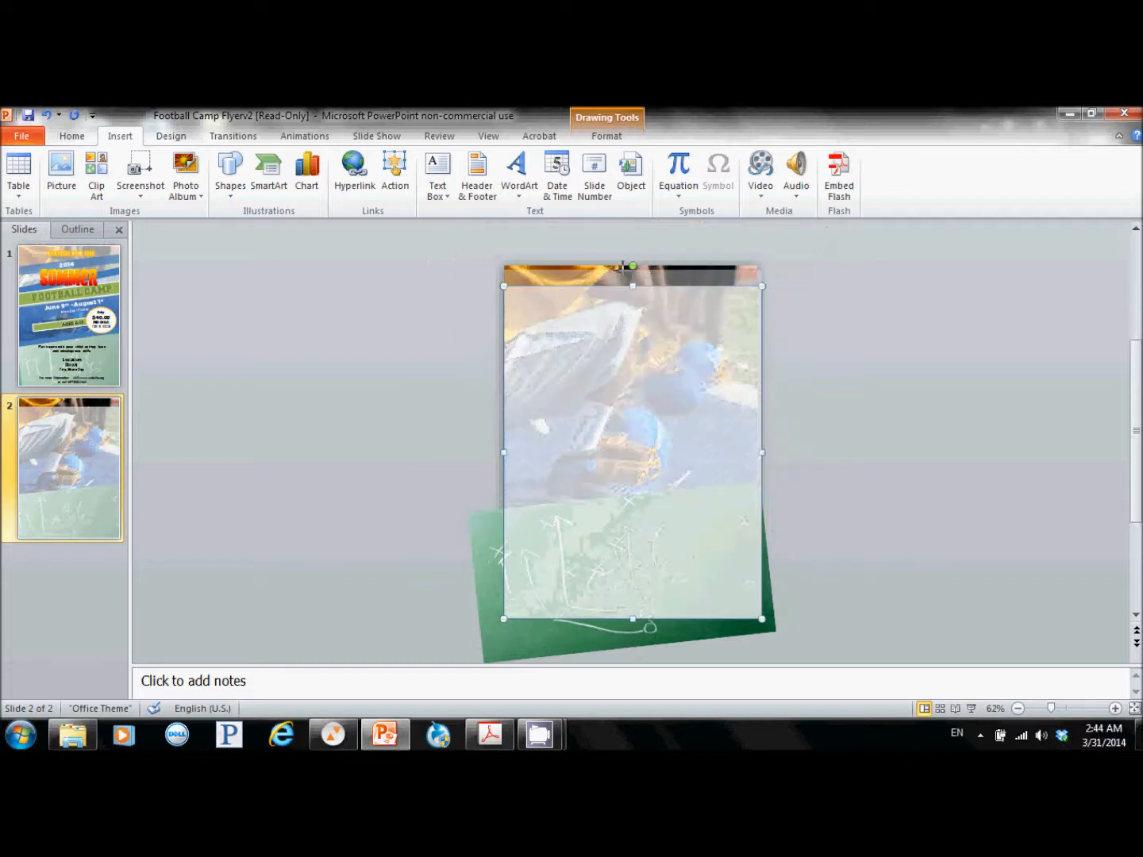
click(945, 399)
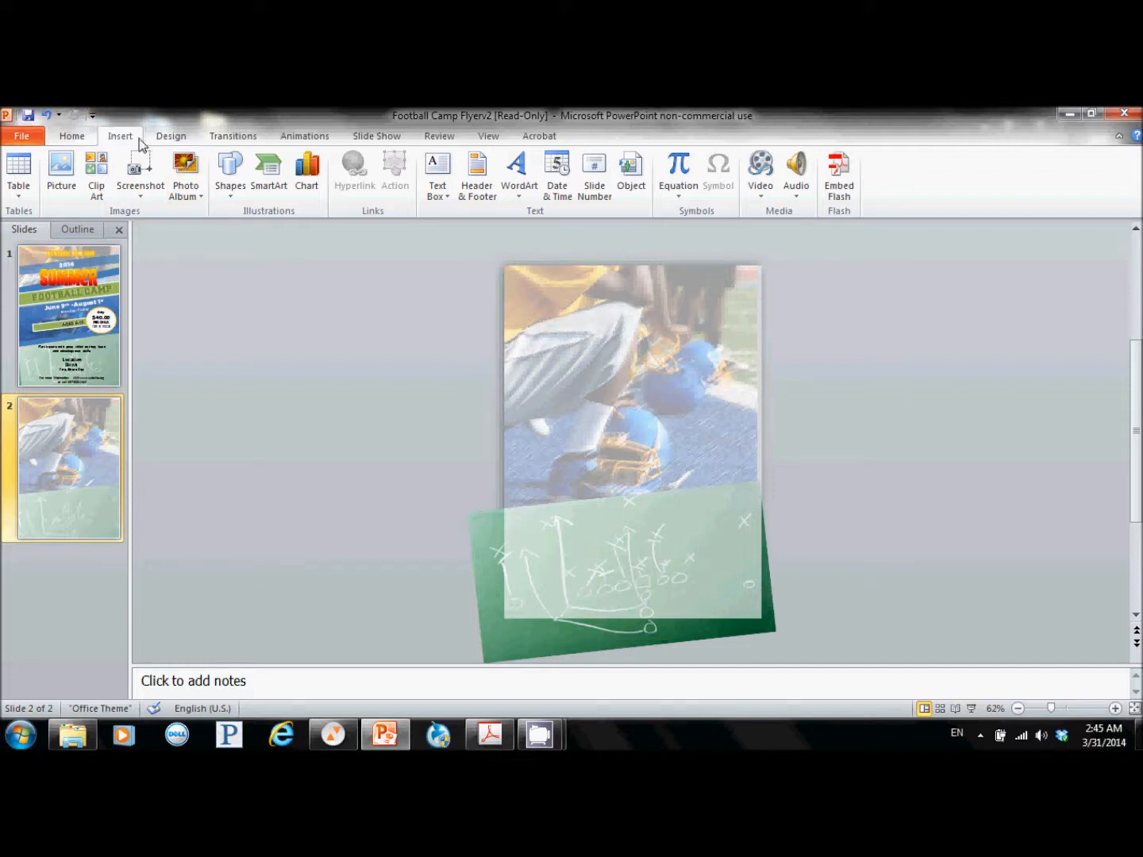
Step: Add a text box across the top of slide 2 with the centered text "Nonprofit Name Here"
click(432, 173)
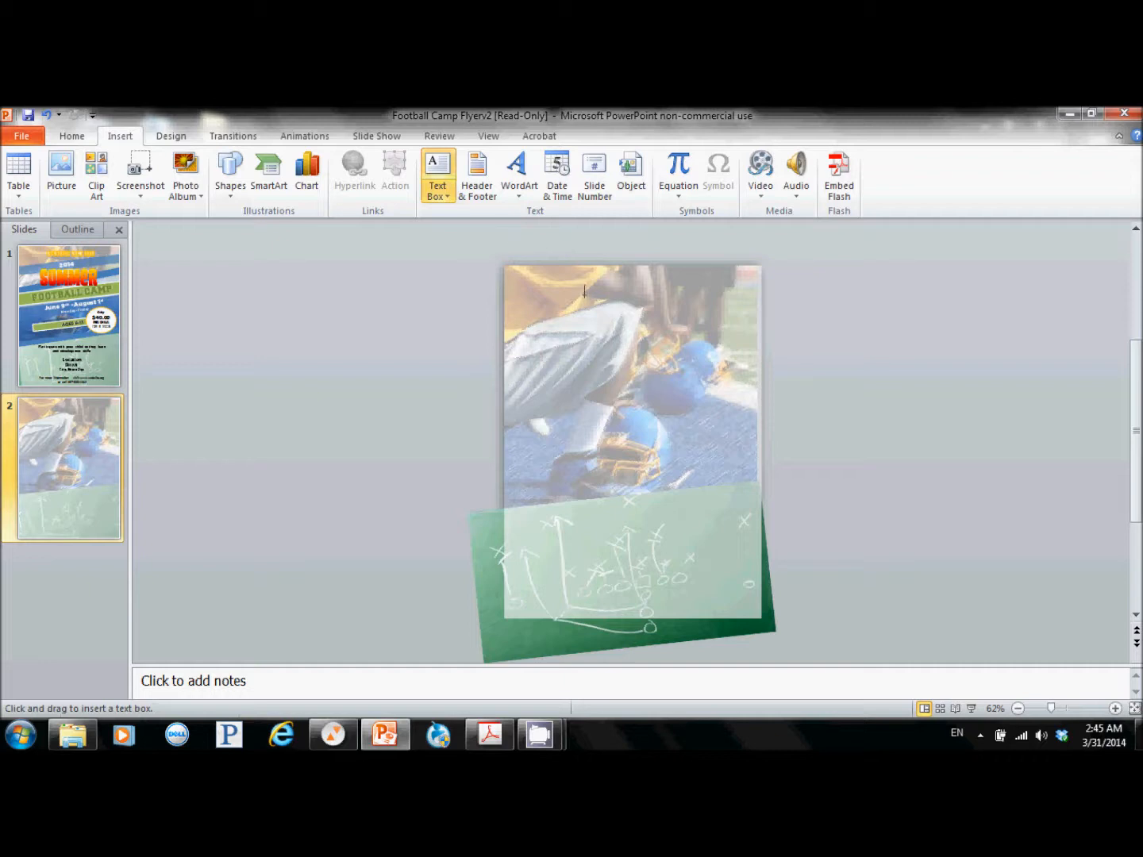
drag(539, 276, 725, 309)
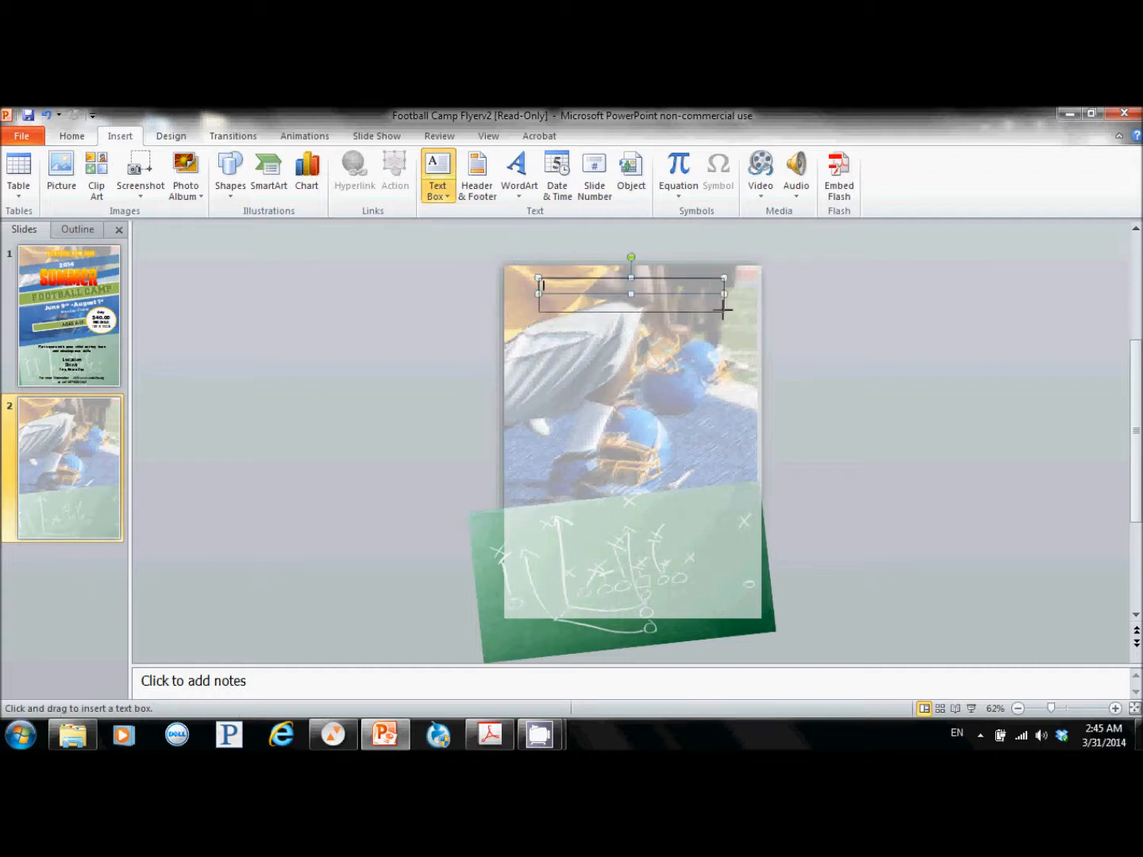
click(461, 189)
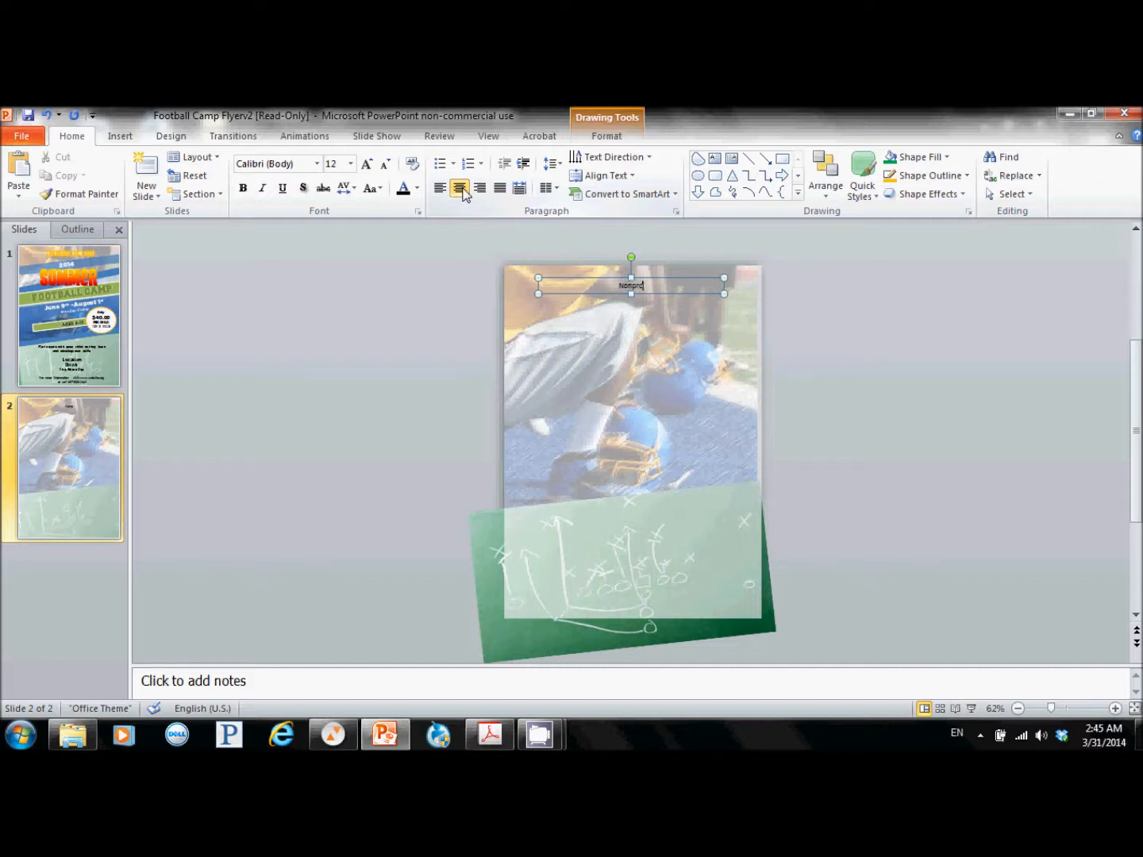
text(Name Here)
Step: Set the "Nonprofit Name Here" text to the Tan Patty font and color it white
drag(1050, 708, 1073, 710)
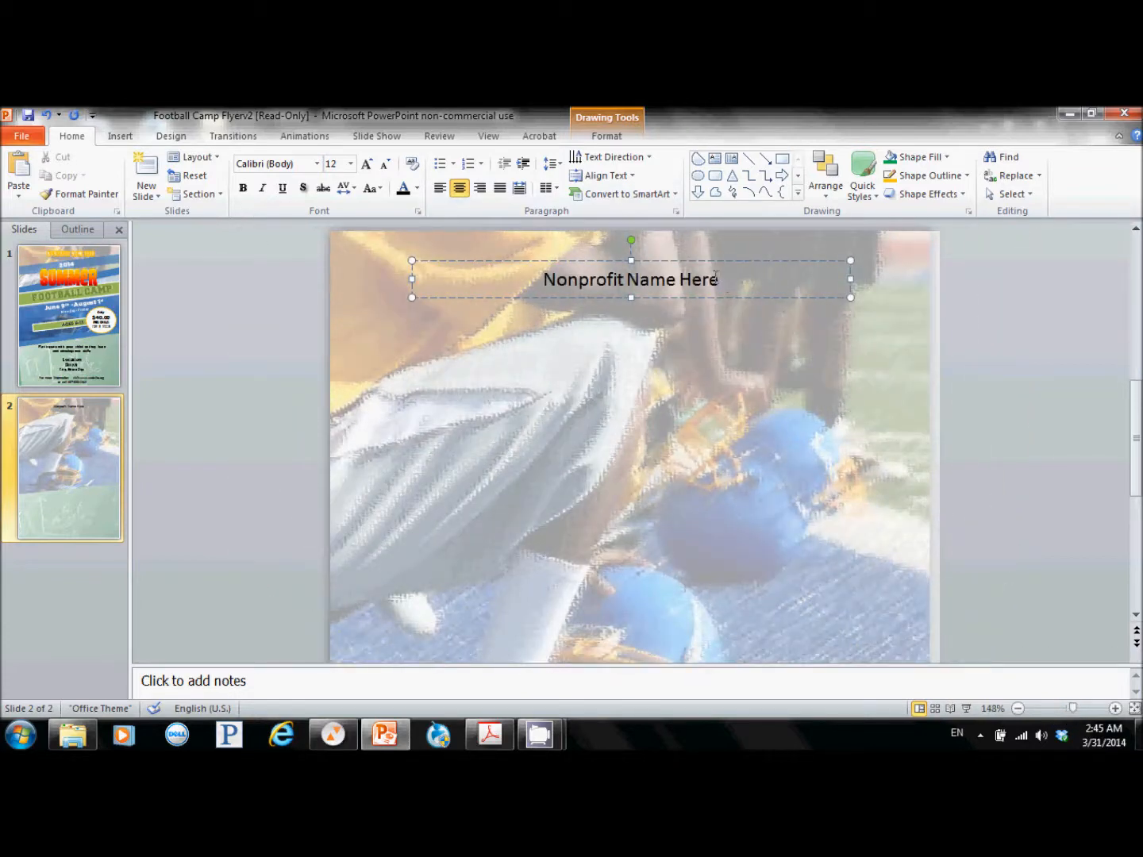
drag(718, 280, 558, 275)
click(304, 163)
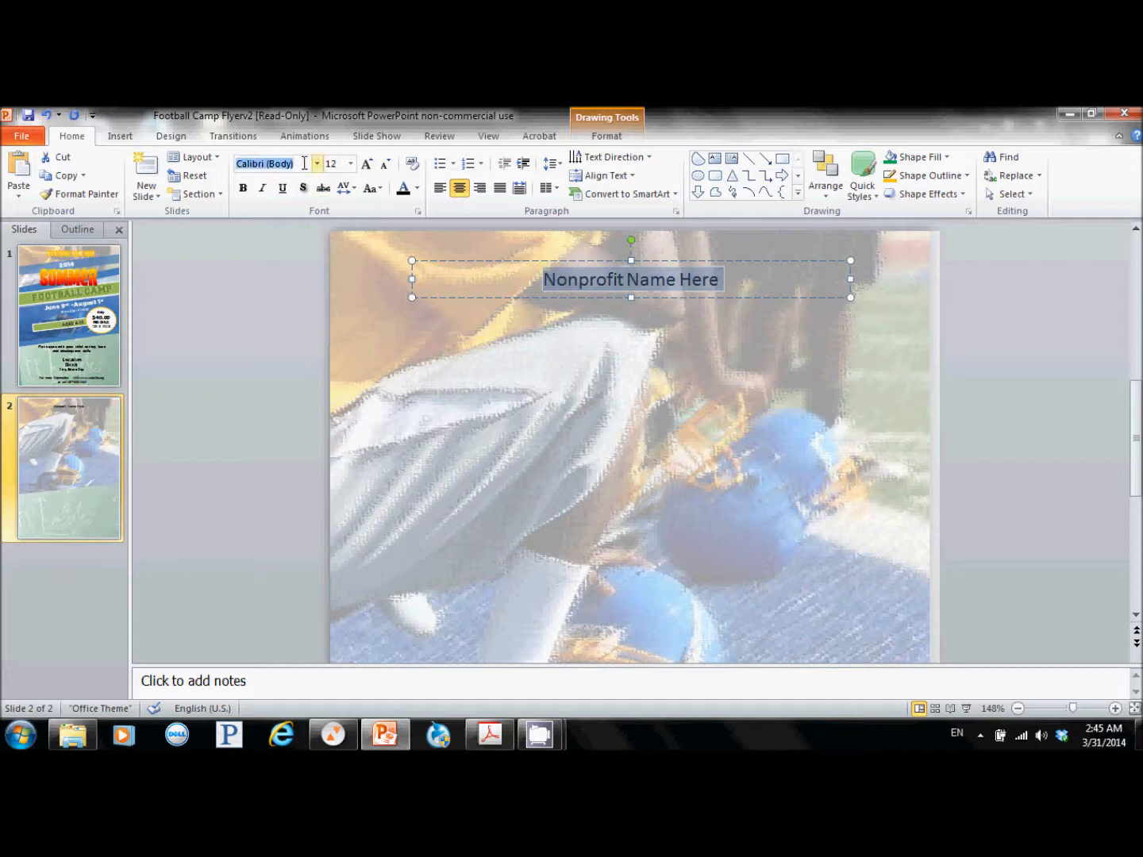
text(Tan Patty)
key(Return)
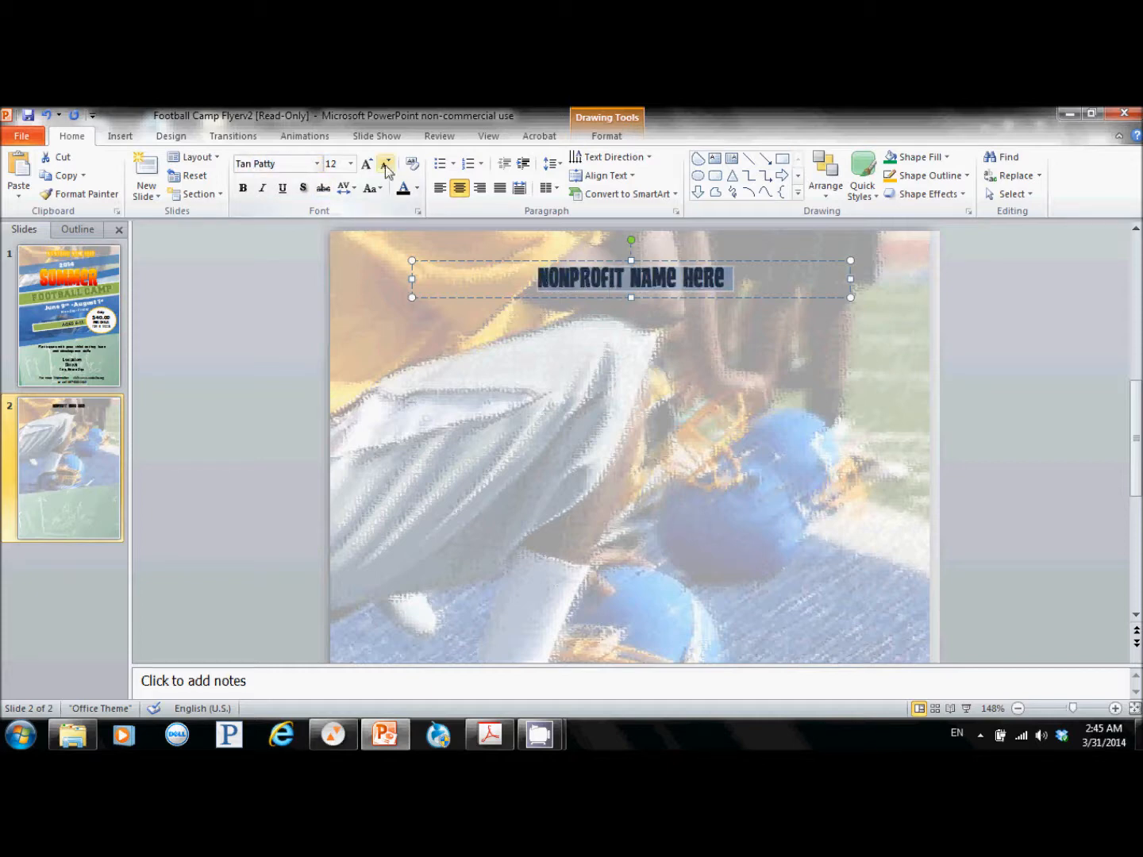
click(417, 190)
click(403, 223)
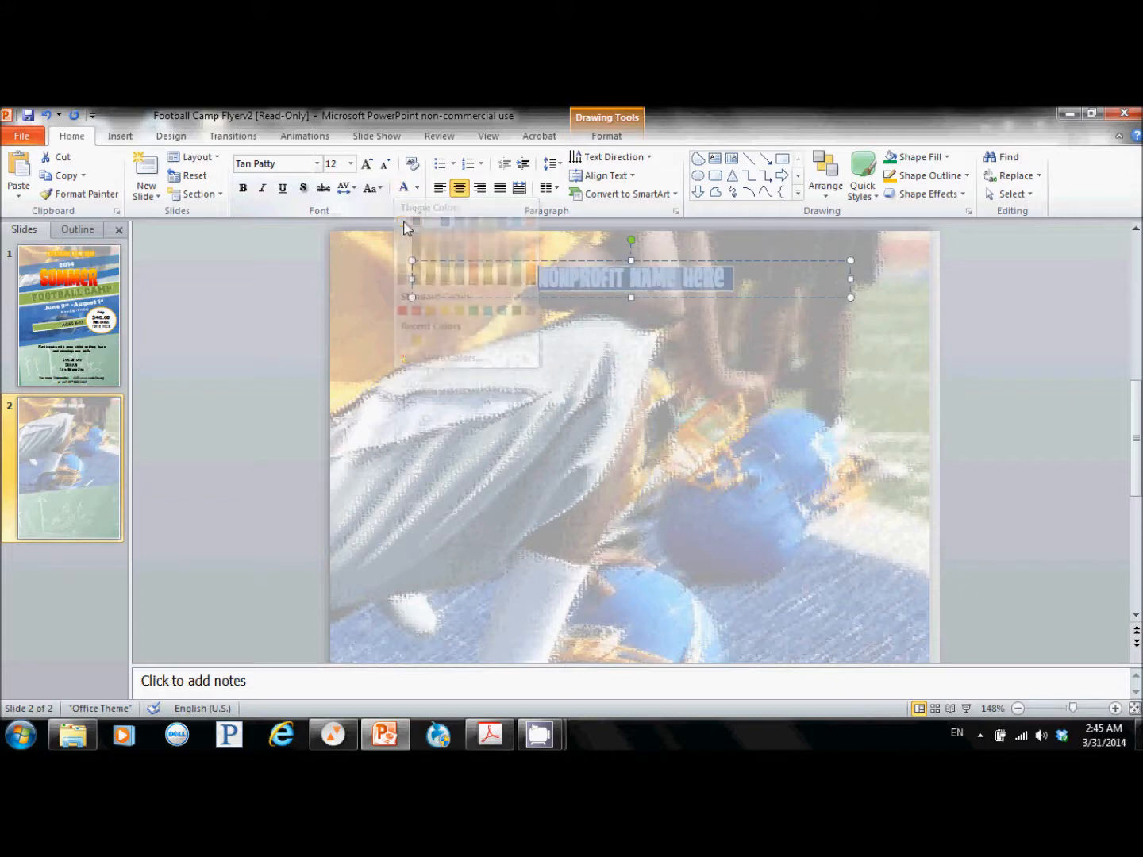
Step: Give the "Nonprofit Name Here" text an orange shadow with 19% transparency, 103% size, 0 pt blur, 102° angle and 2 pt distance
right_click(590, 282)
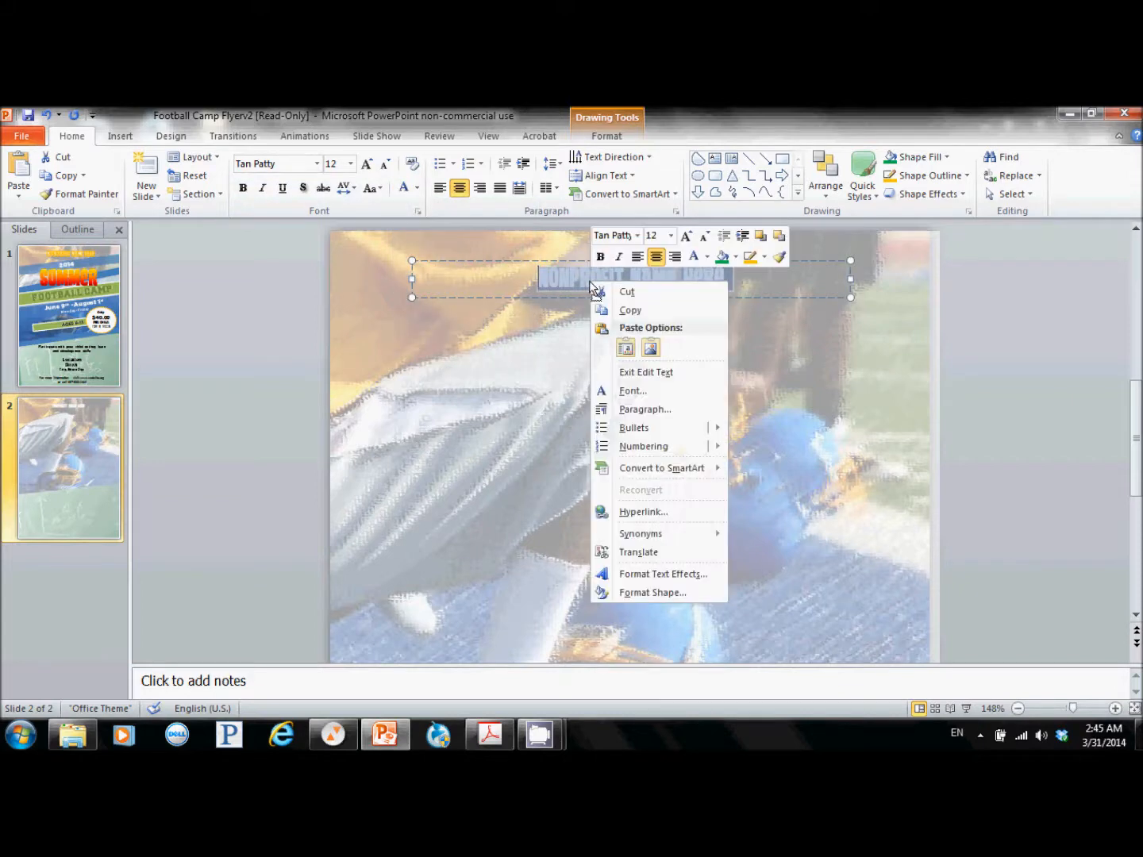
click(670, 575)
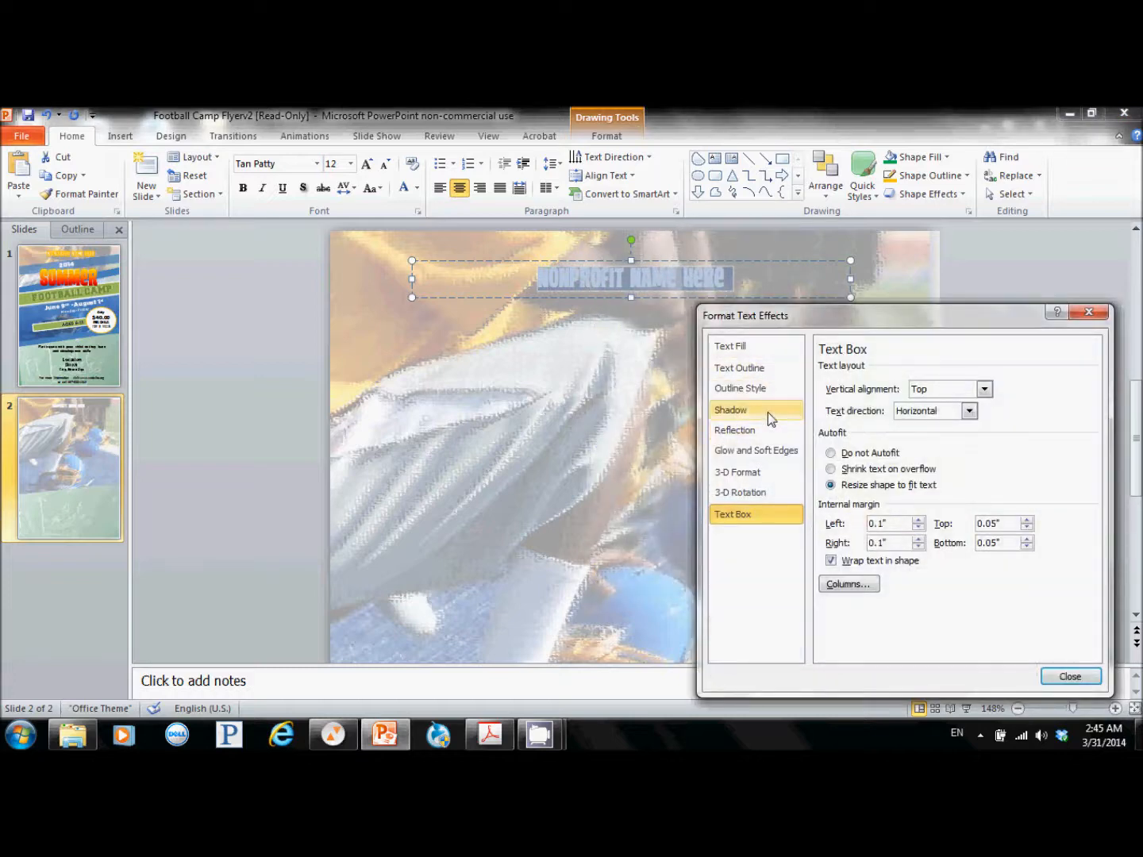
click(768, 412)
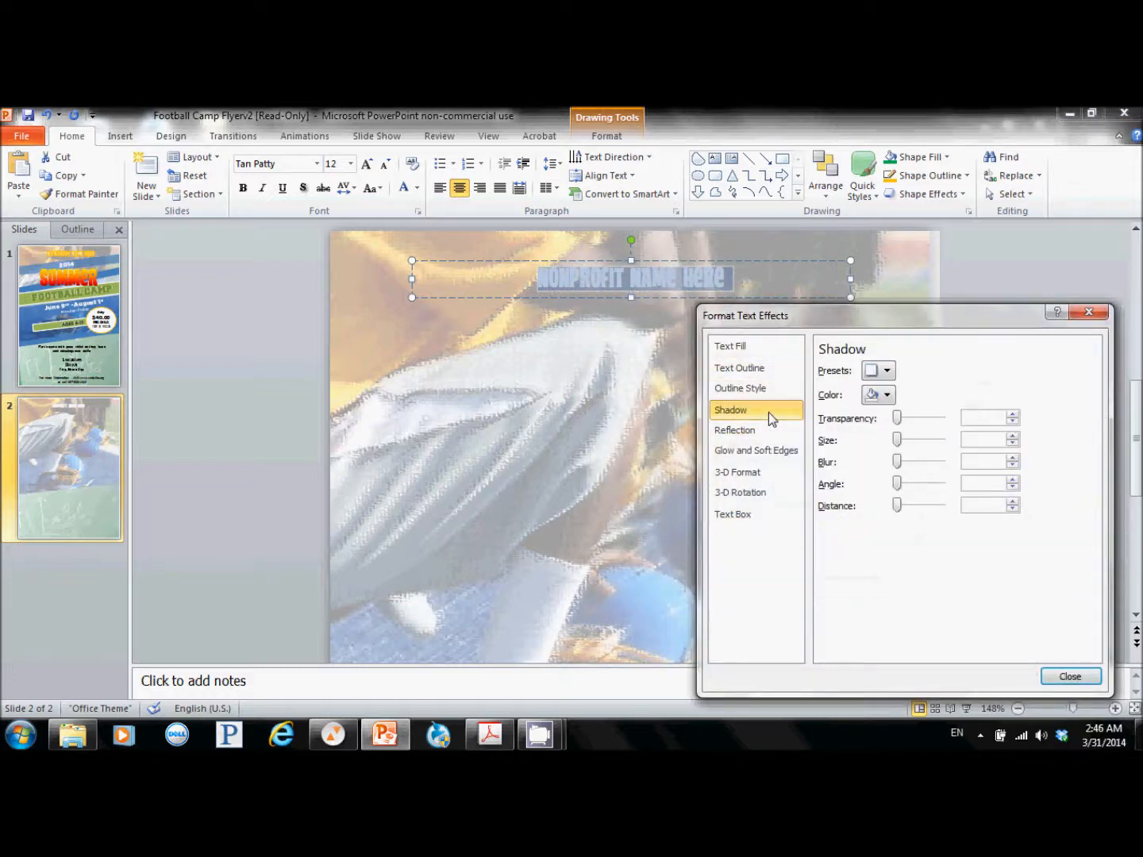
click(888, 395)
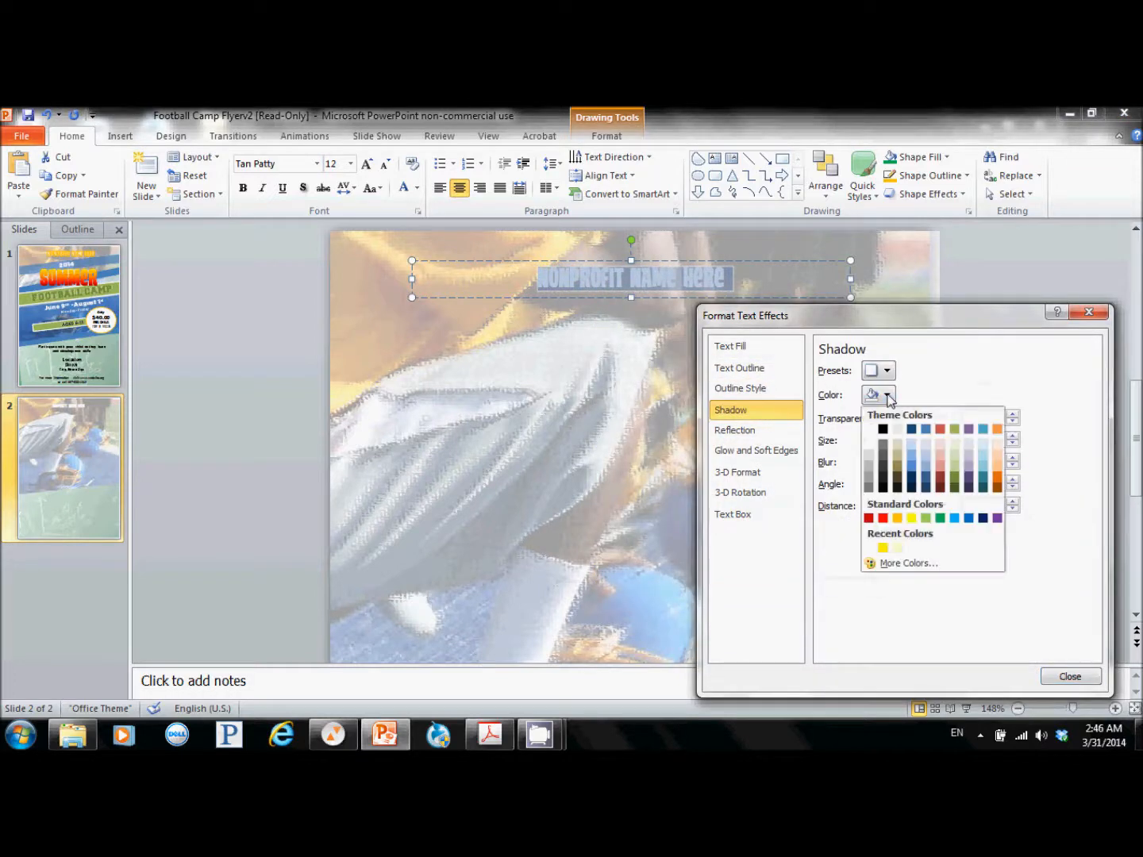
click(896, 517)
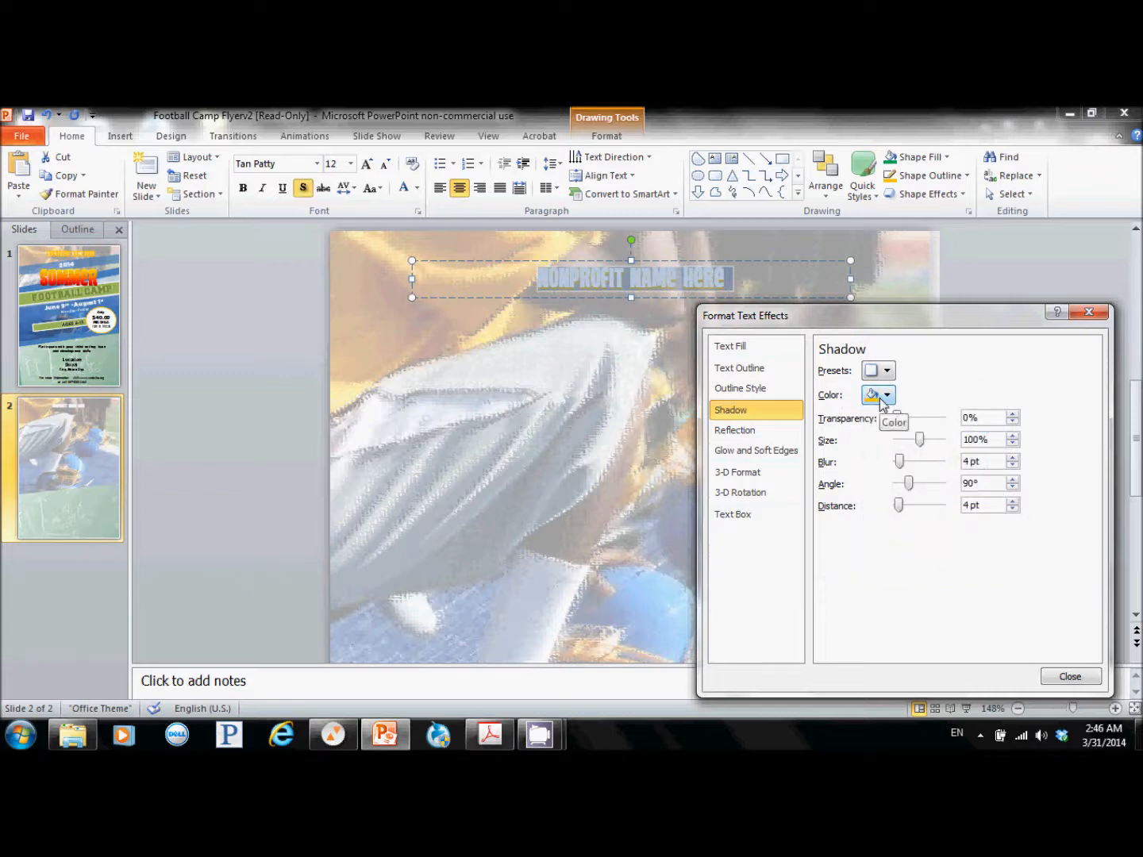
drag(919, 443, 895, 503)
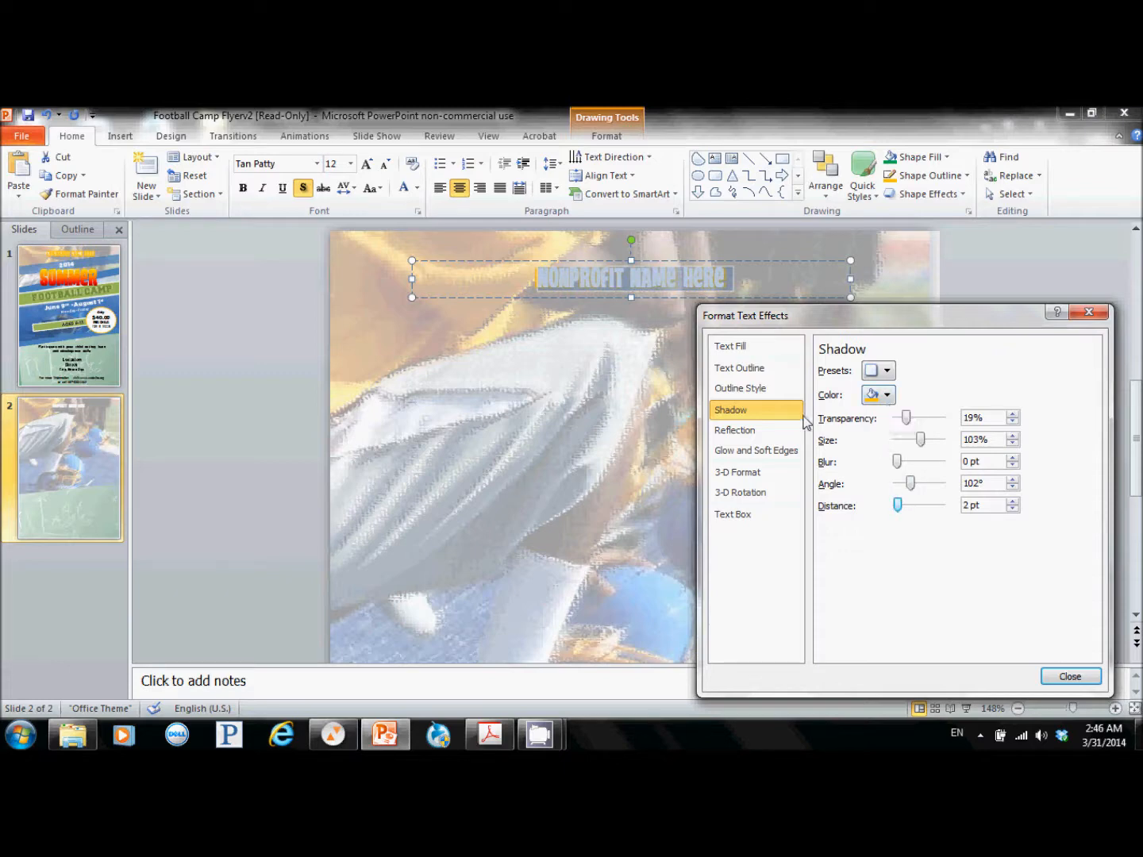
Step: Try black as the glow color and the shadow color of the "Nonprofit Name Here" text
click(772, 453)
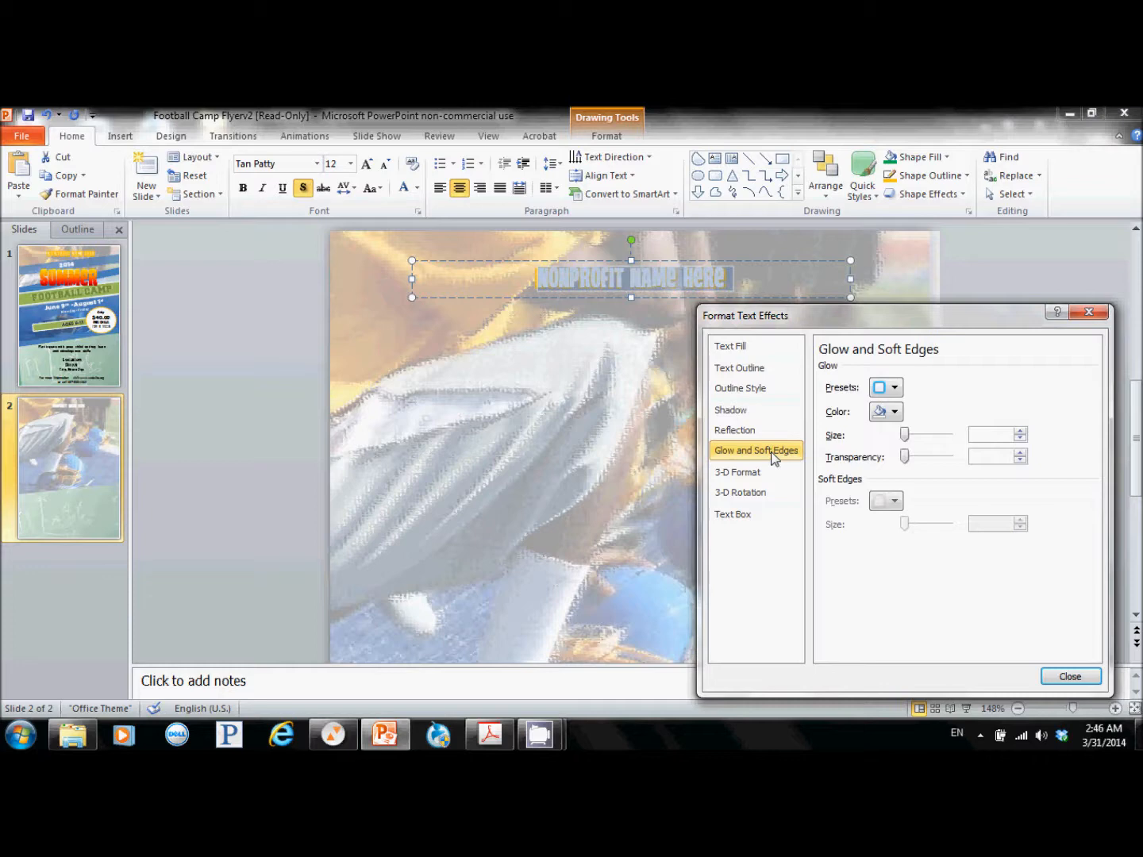
drag(904, 436, 904, 437)
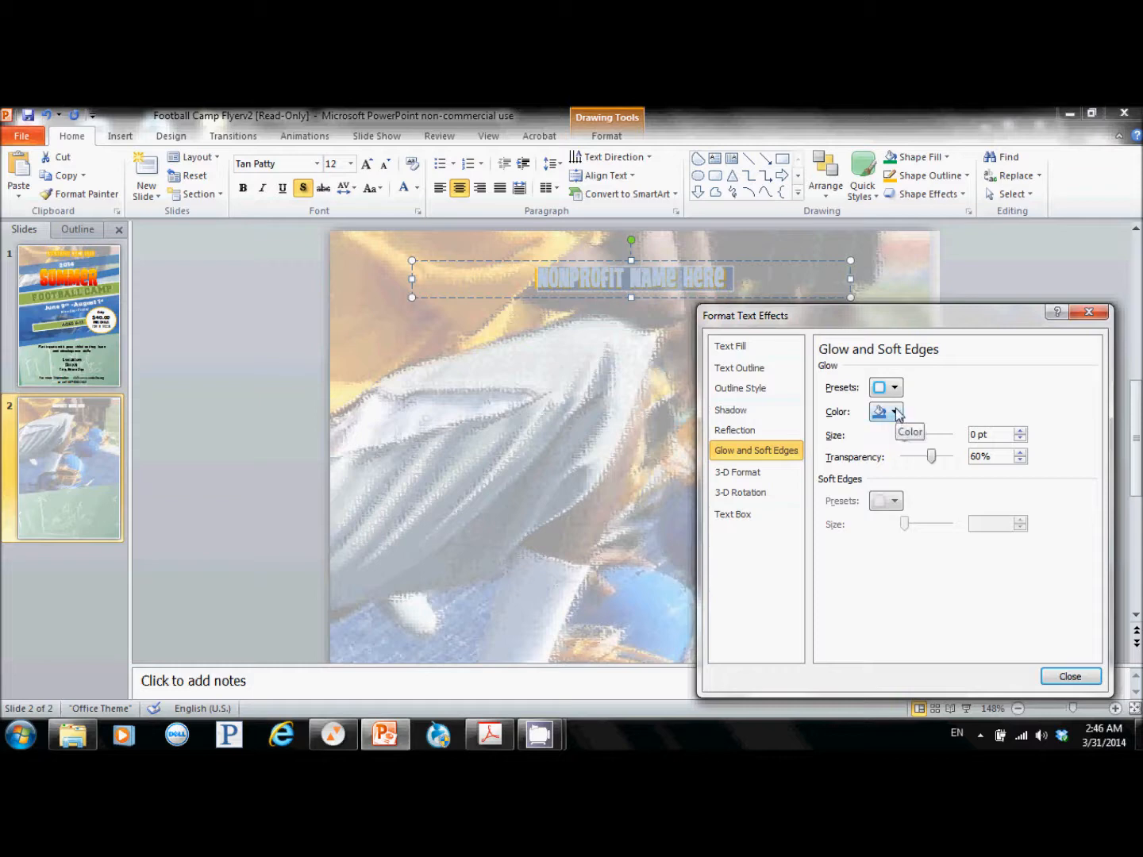
click(892, 412)
click(891, 446)
click(794, 410)
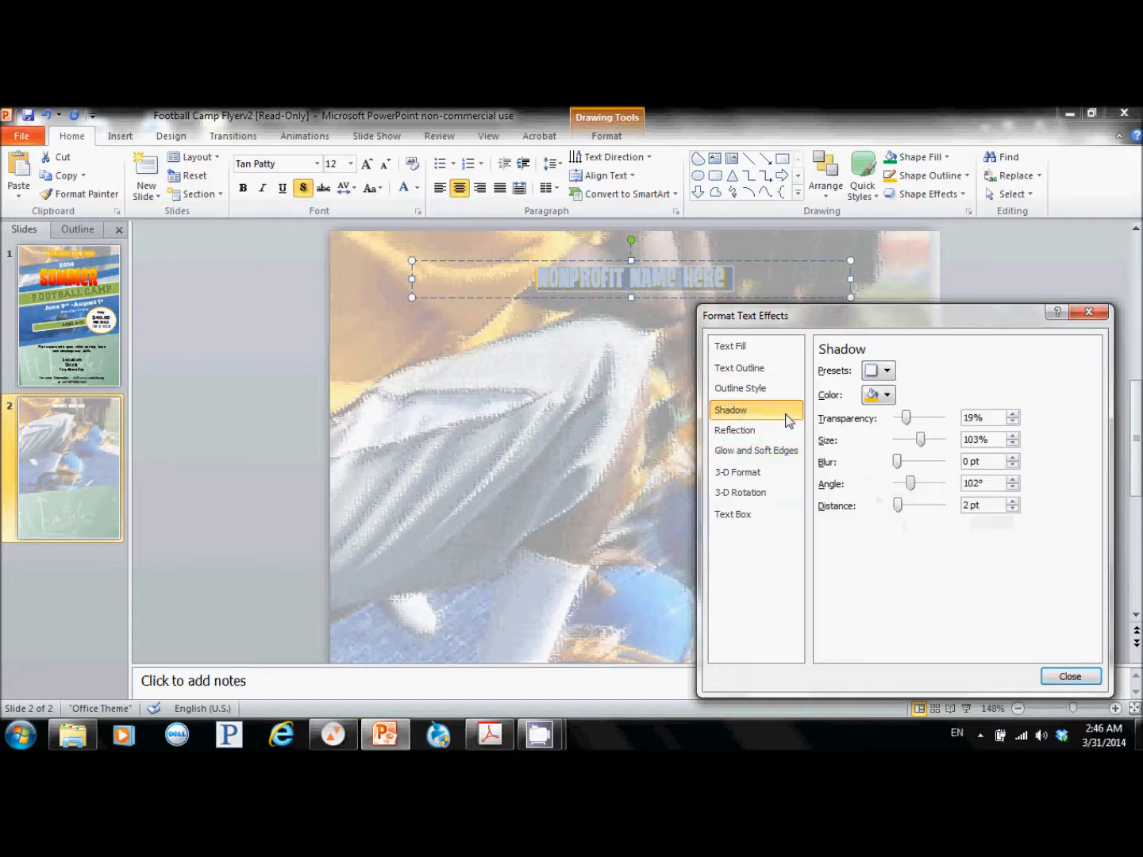
click(888, 395)
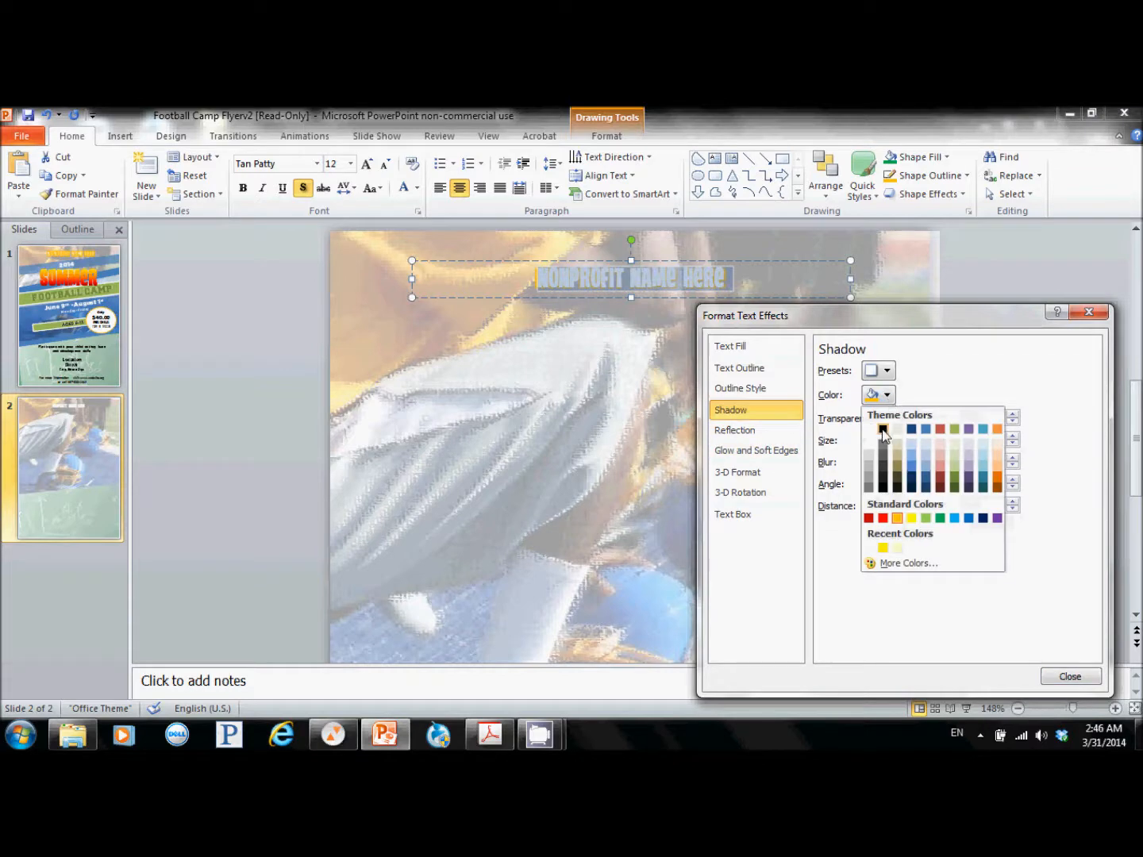
click(886, 438)
Step: Give the "Nonprofit Name Here" text an orange glow with a size of 3 pt and 16% transparency
click(762, 450)
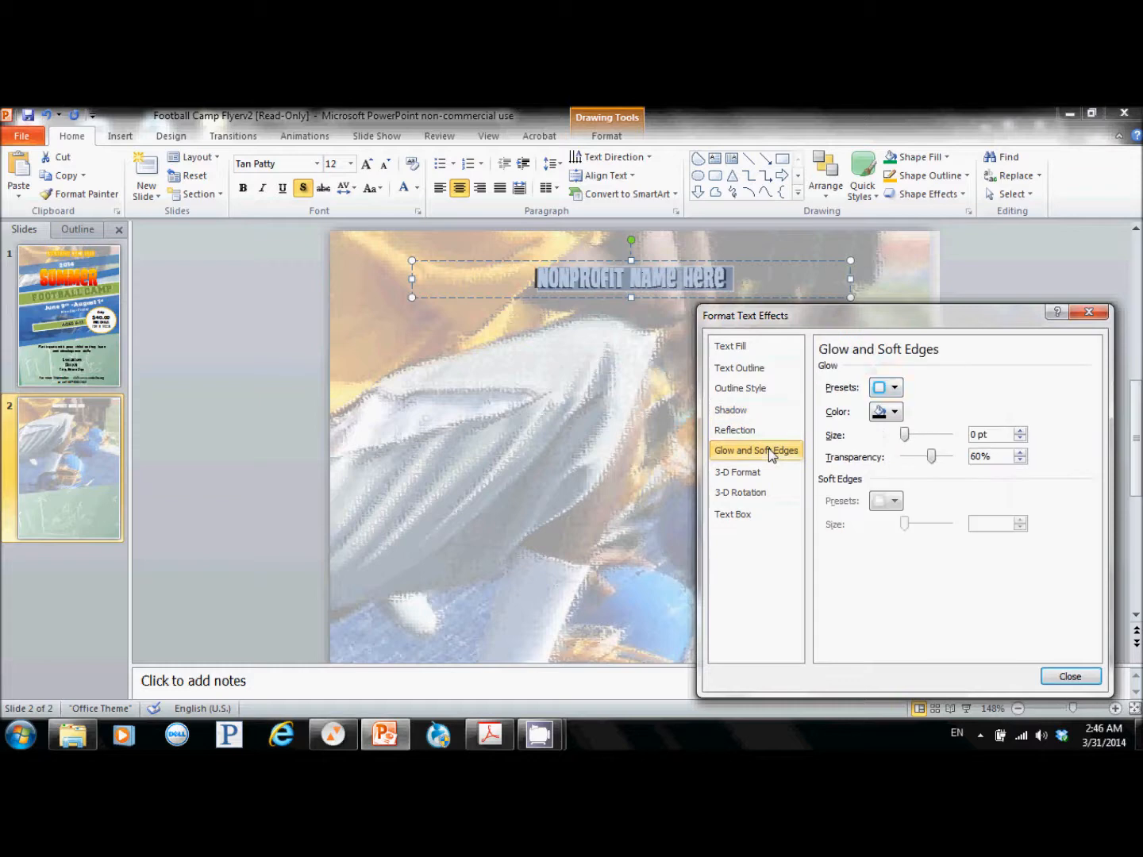
click(894, 410)
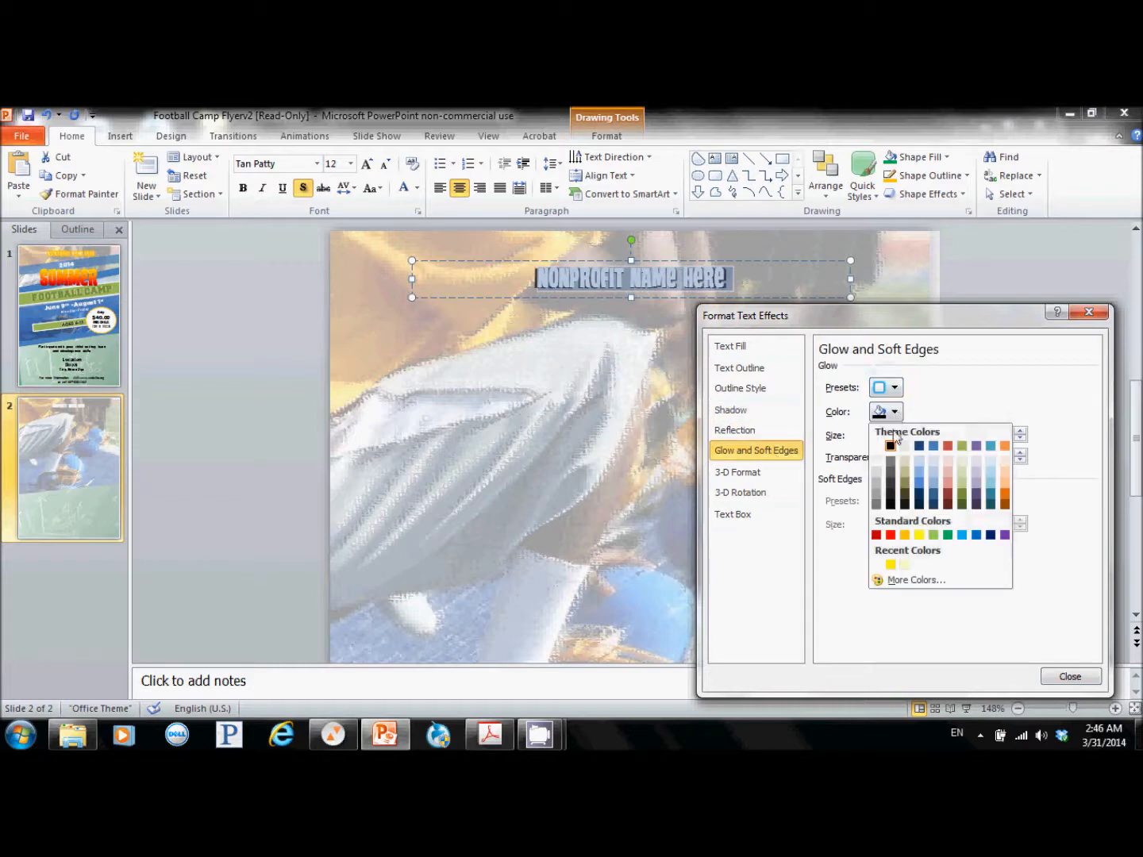
click(905, 533)
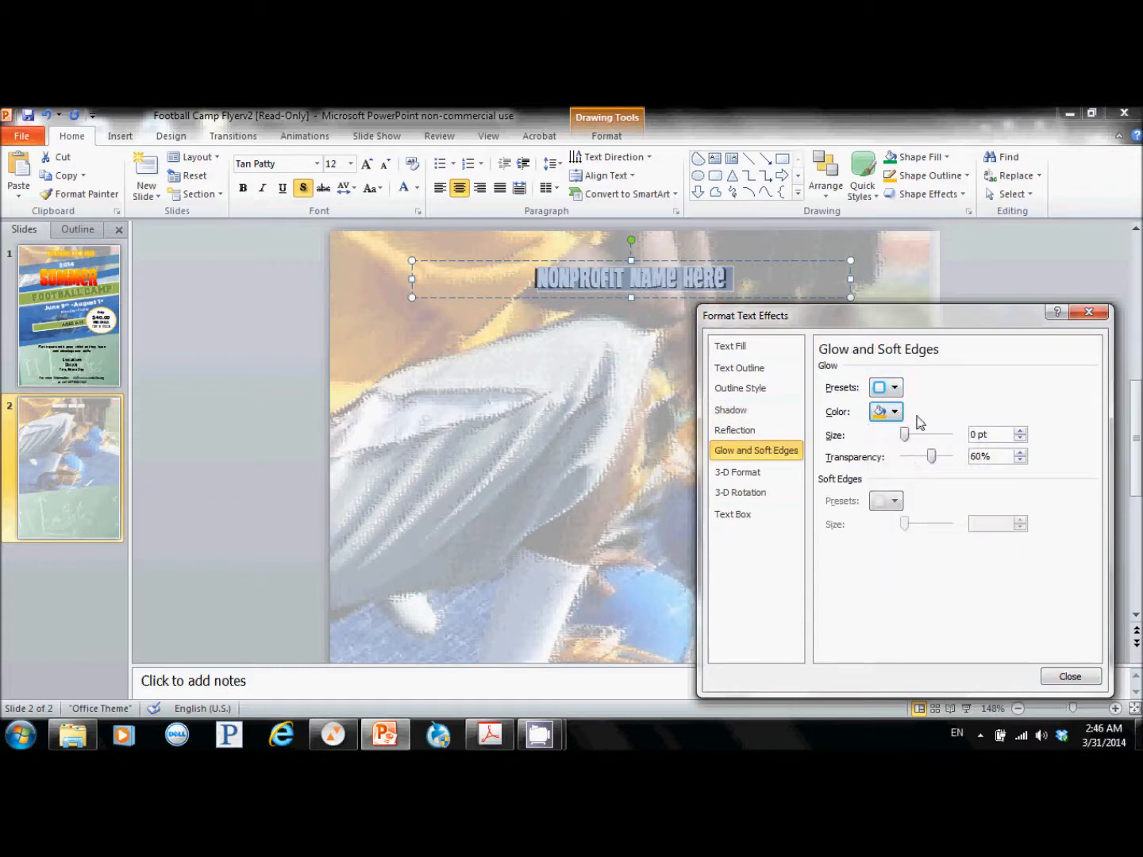
mouse_move(903, 435)
mouse_down()
mouse_move(943, 459)
mouse_move(915, 458)
mouse_up()
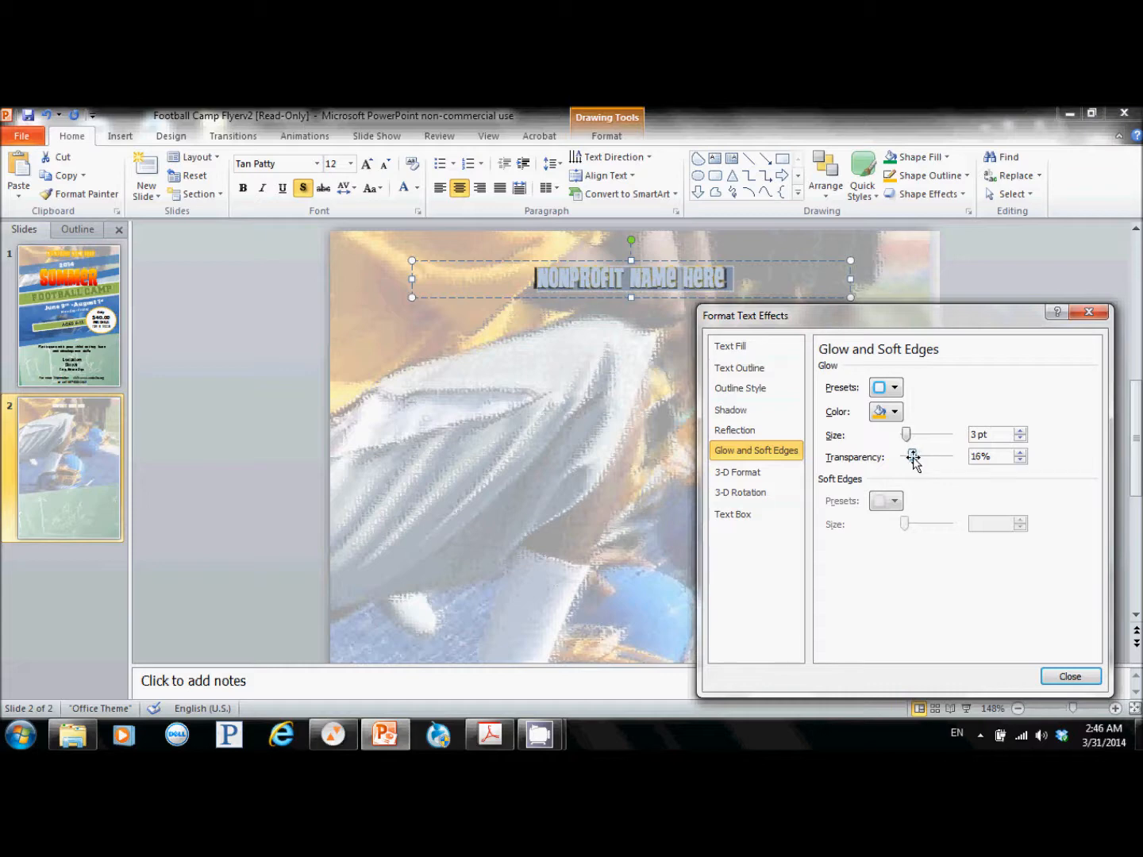
Step: Set the "Nonprofit Name Here" text's shadow color to orange and finish formatting its effects
click(797, 410)
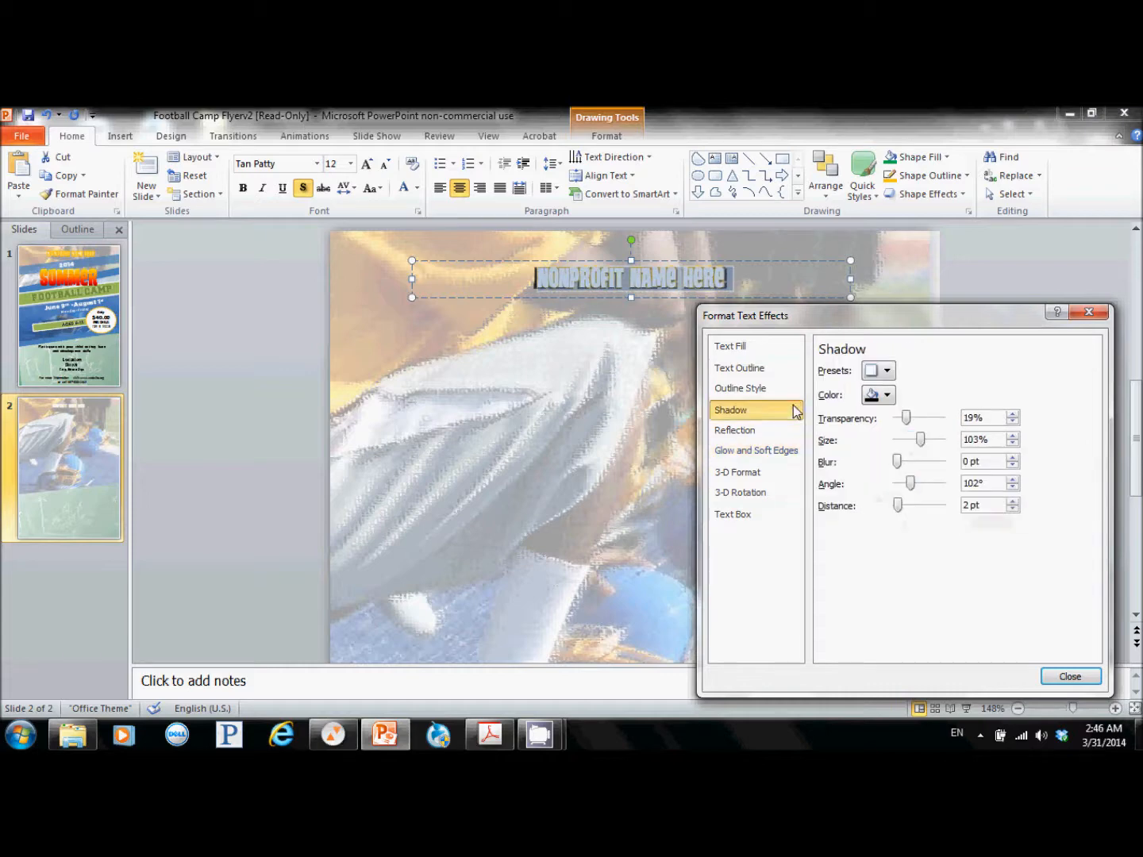
click(887, 395)
click(892, 519)
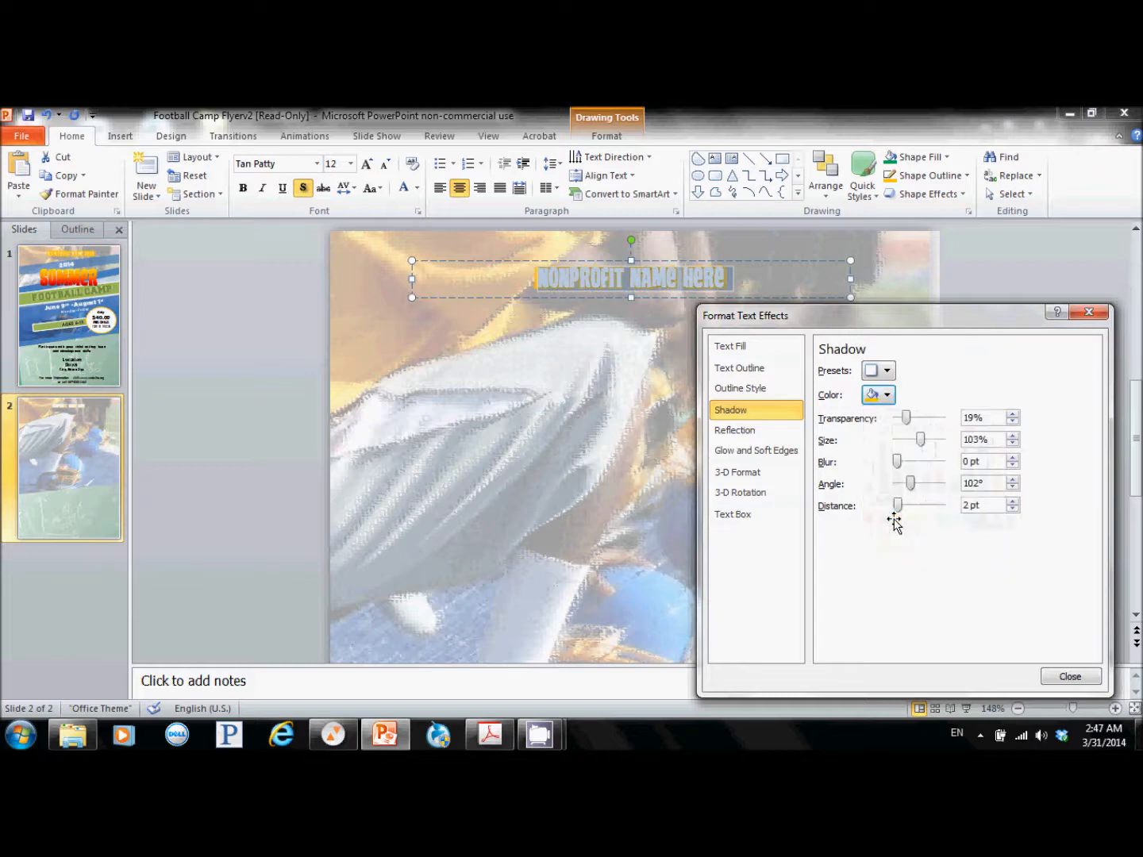
click(1070, 676)
click(790, 535)
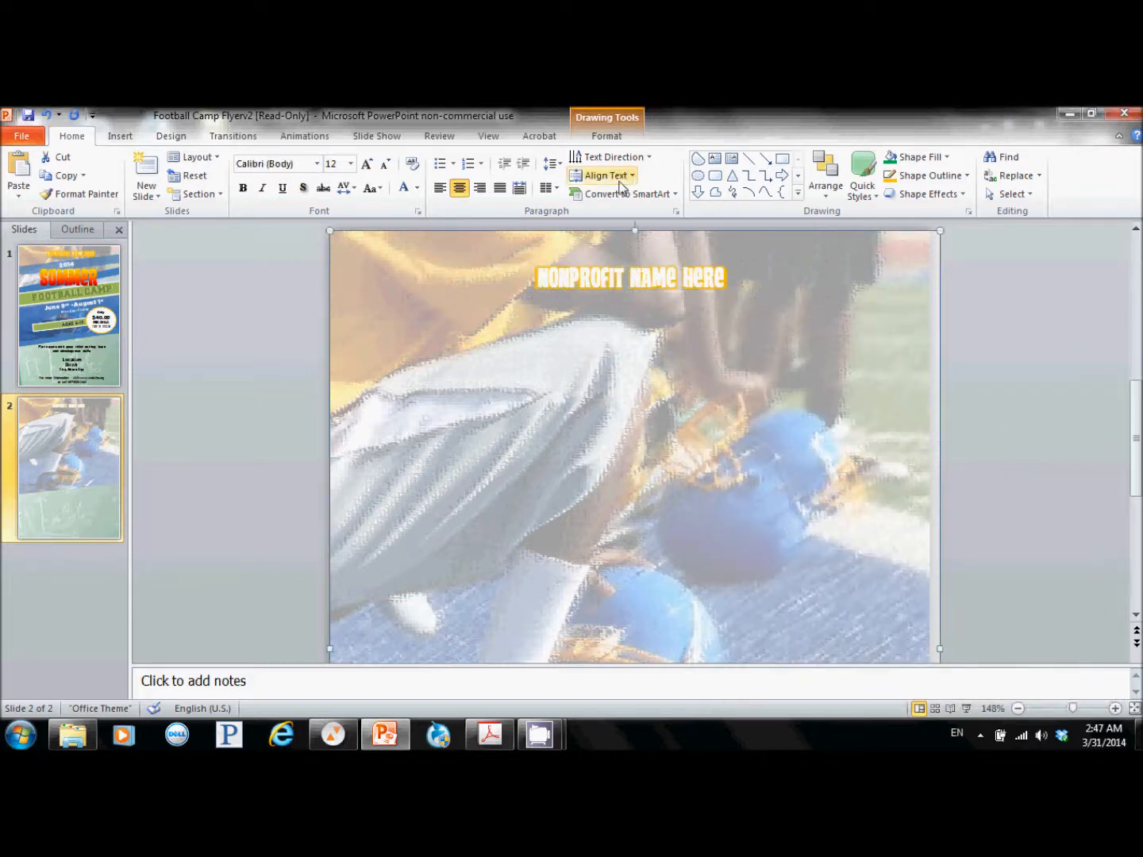
Step: Move the "Nonprofit Name Here" text box slightly upward on slide 2
click(645, 277)
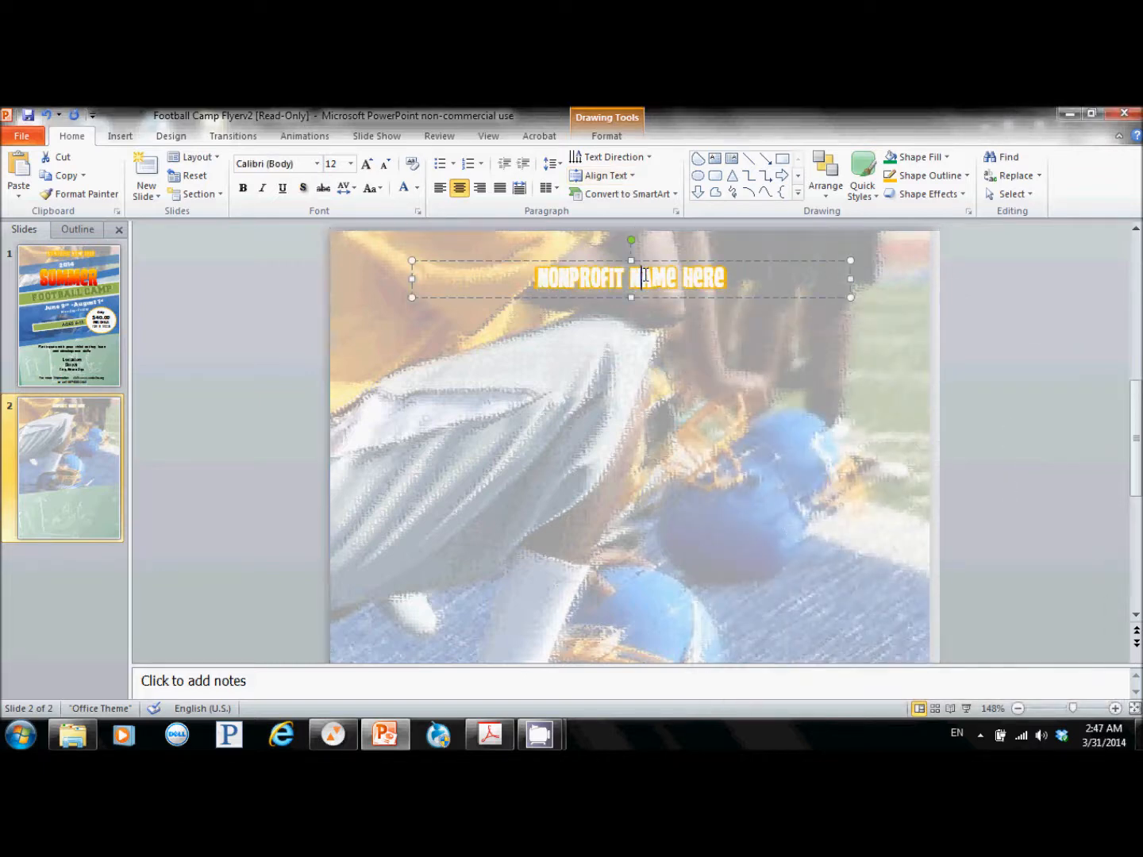
click(755, 262)
drag(756, 263, 755, 254)
Step: Review the shadow and glow settings of the "Nonprofit Name Here" text
click(704, 268)
right_click(704, 267)
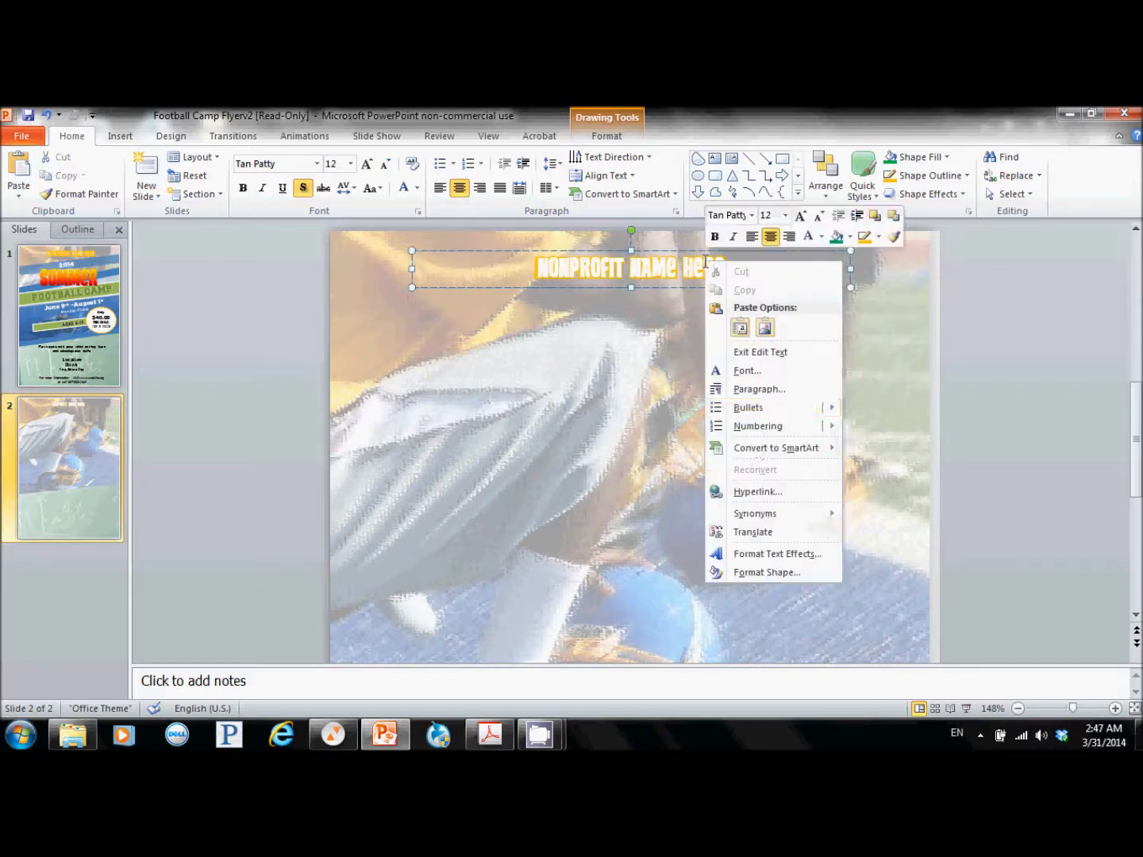
click(789, 554)
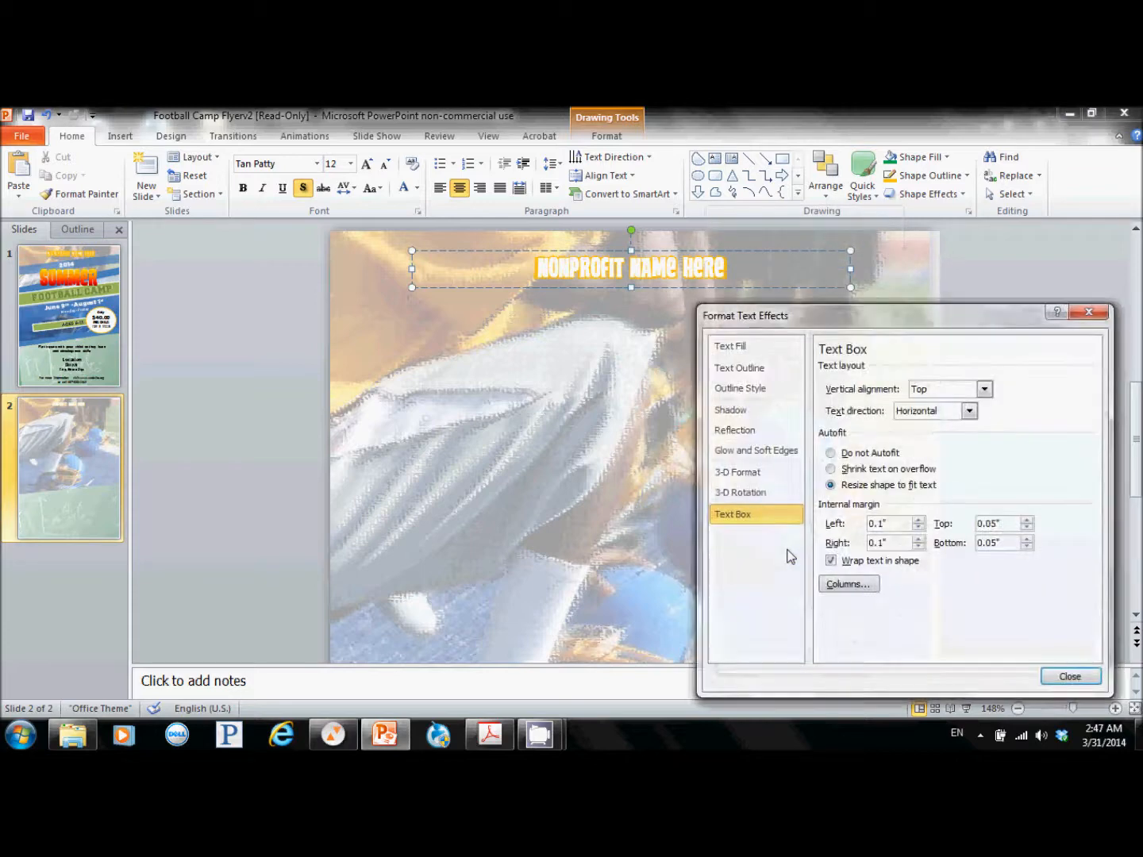
click(769, 410)
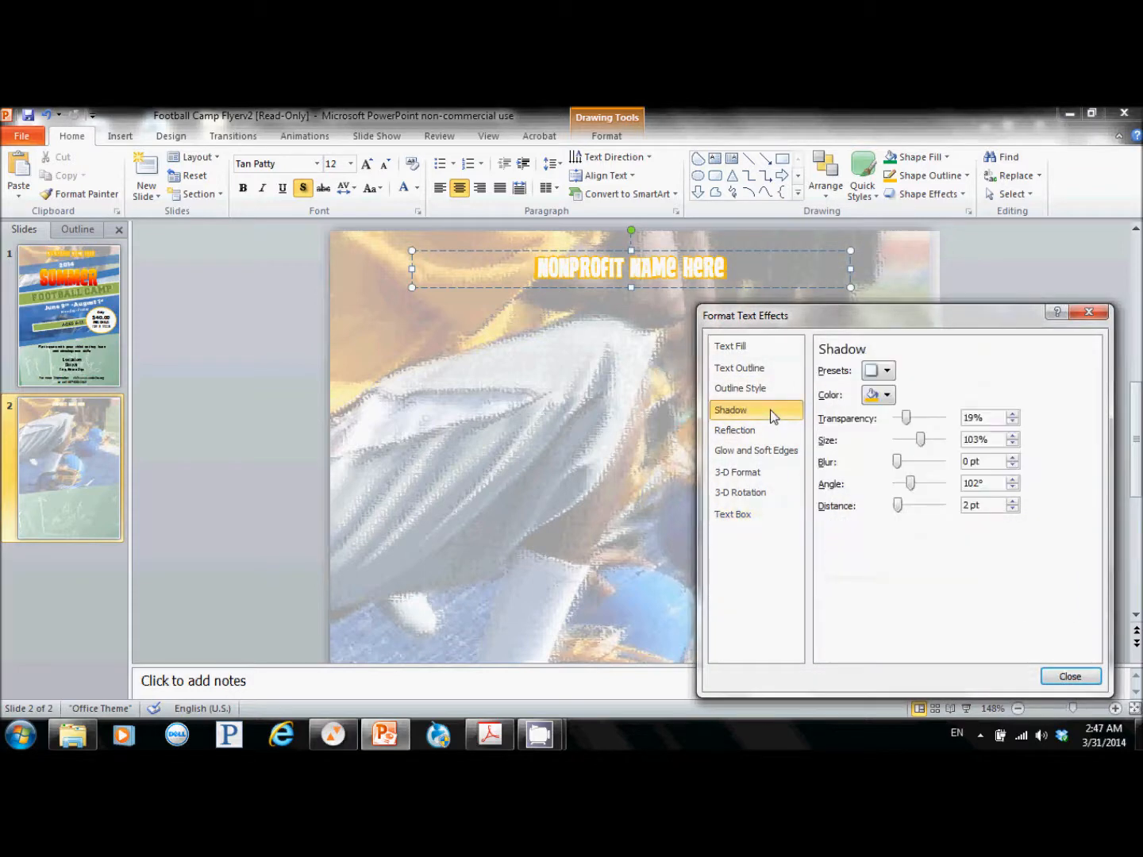
click(876, 396)
click(896, 518)
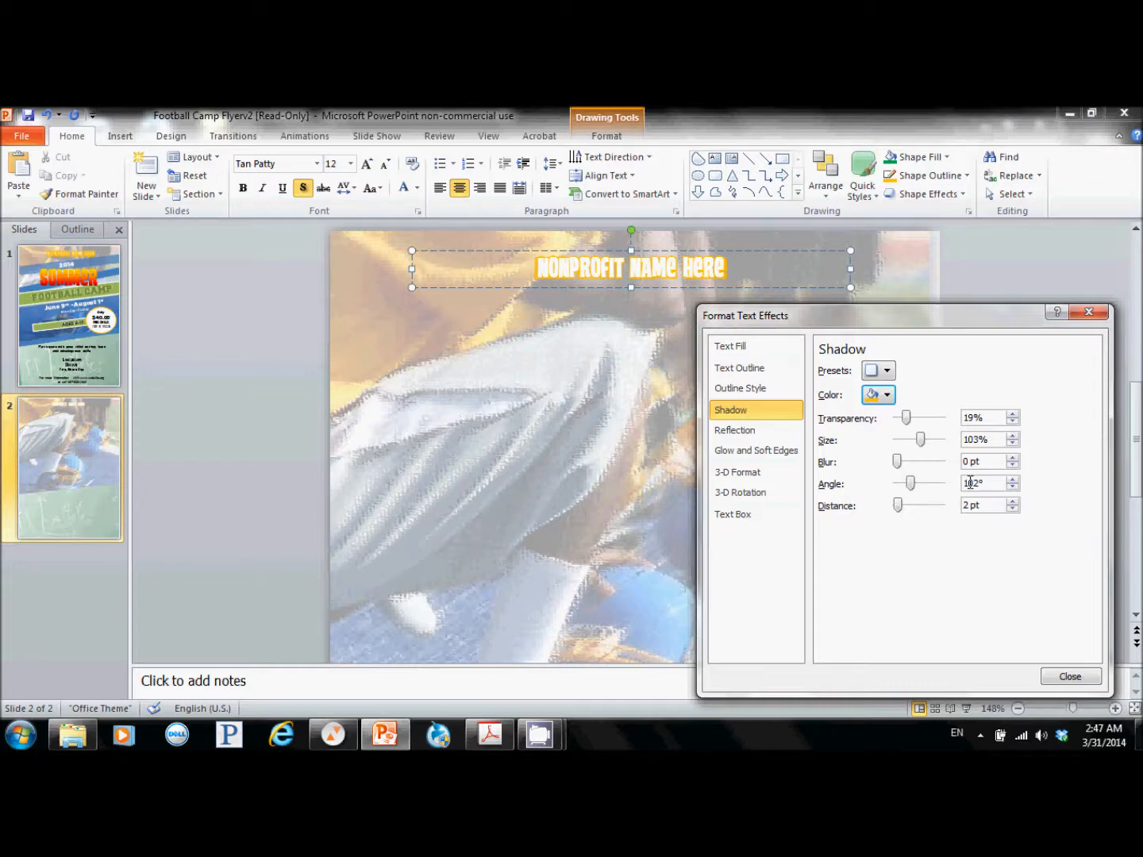
click(769, 452)
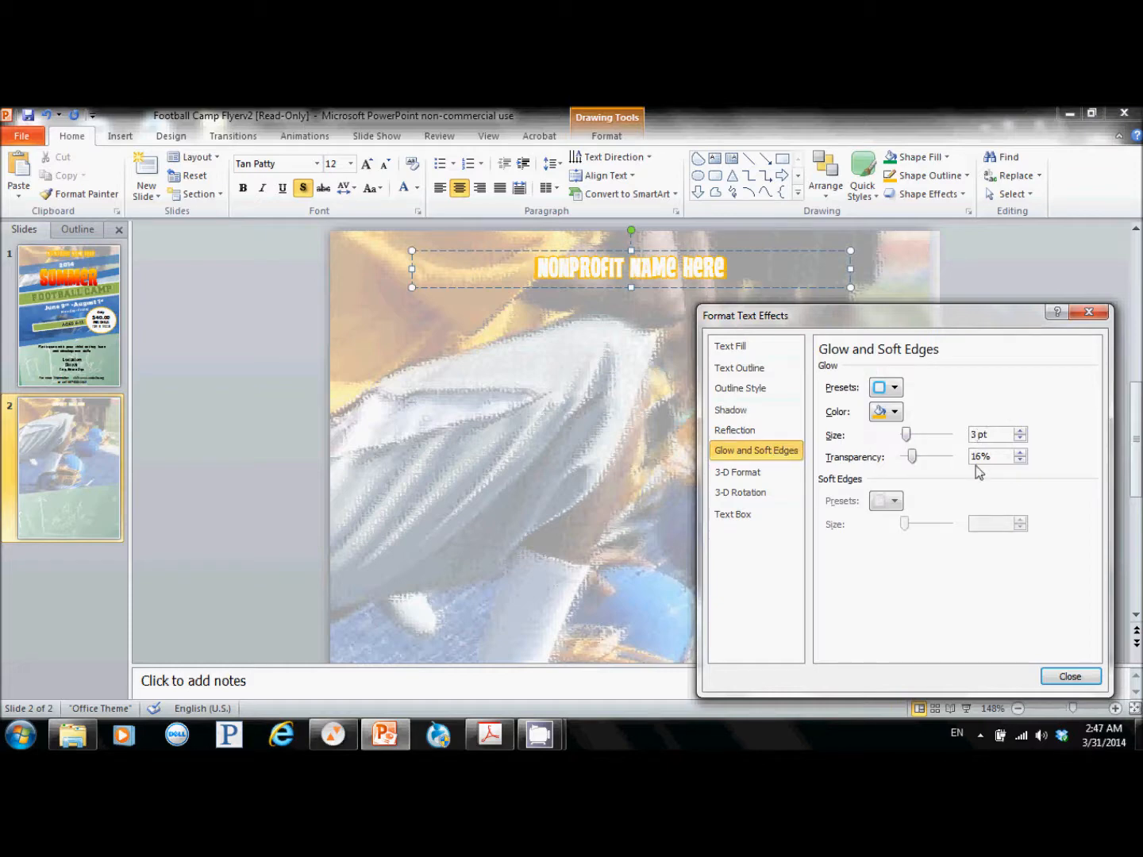
click(1090, 310)
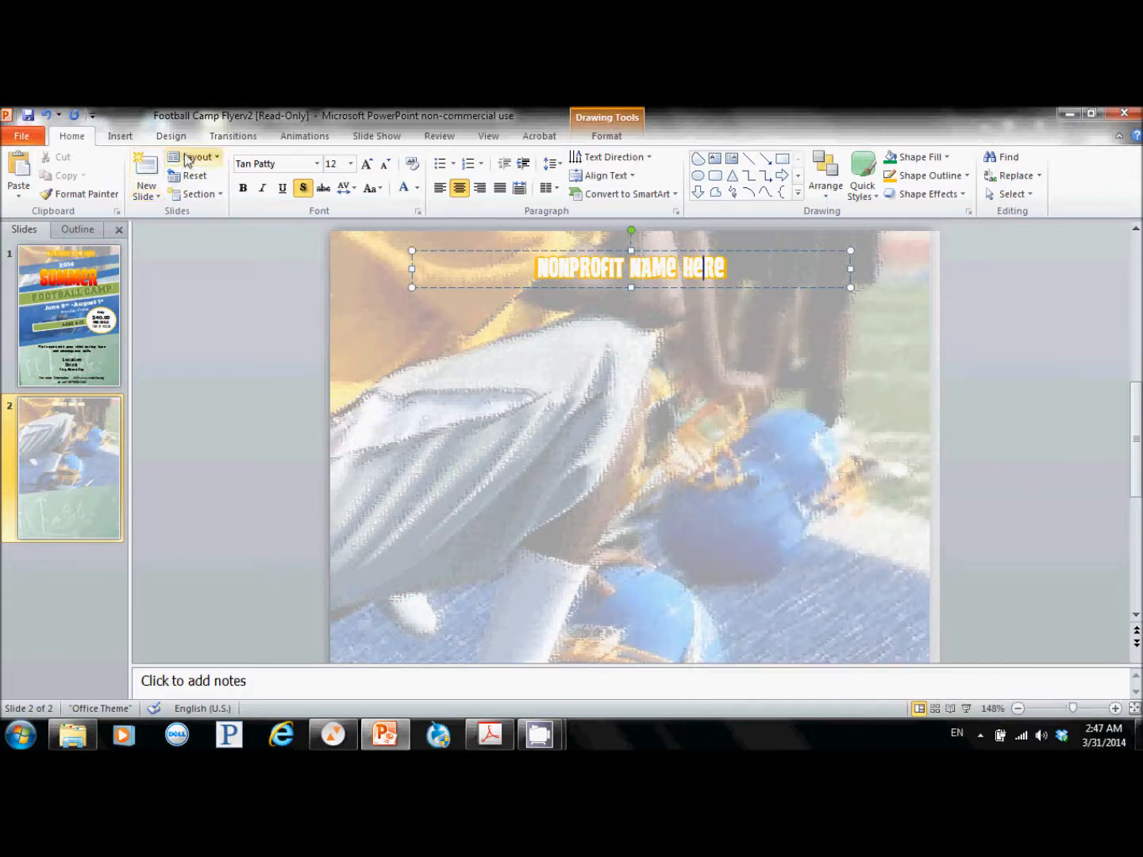
Step: Add a wide horizontal text box with centered alignment below the "Nonprofit Name Here" heading
click(117, 137)
click(440, 193)
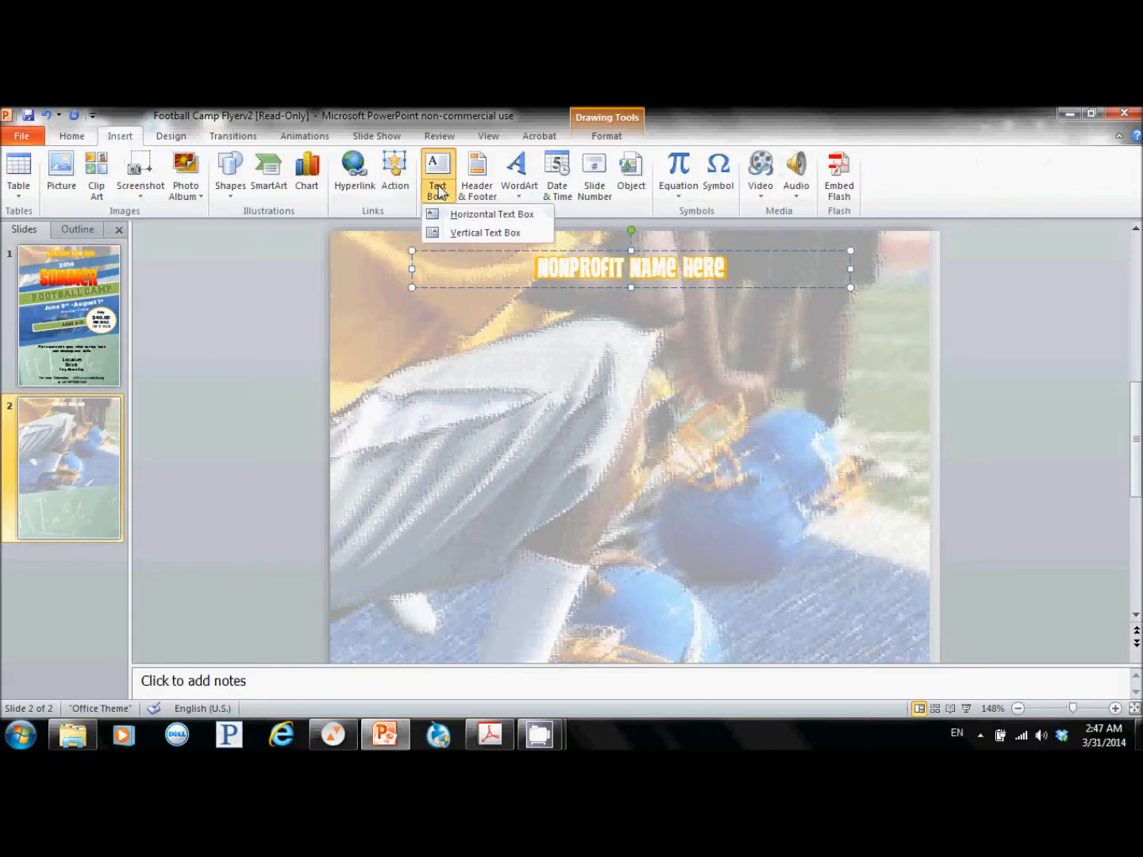
click(485, 214)
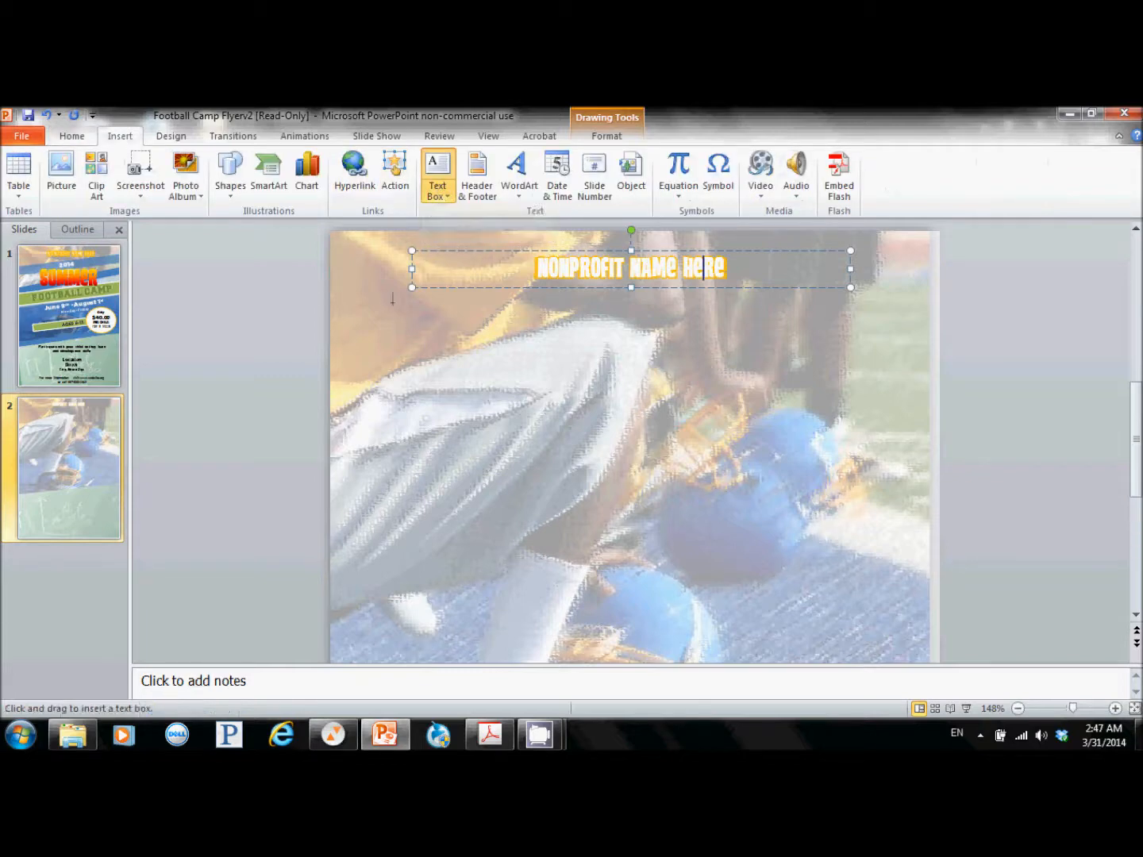
drag(384, 300, 904, 337)
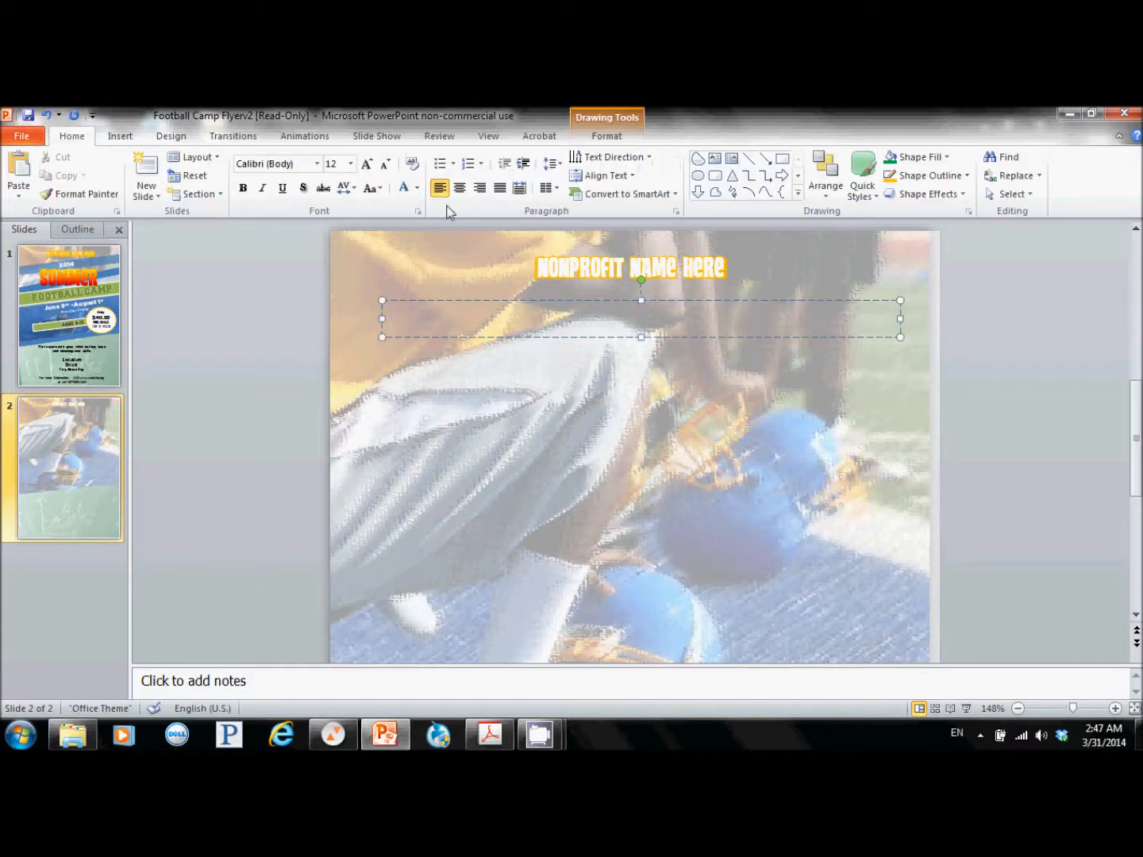
click(465, 188)
Step: Set the new text box's font to the heavy Gotham Narrow typeface and enter "2014"
click(302, 165)
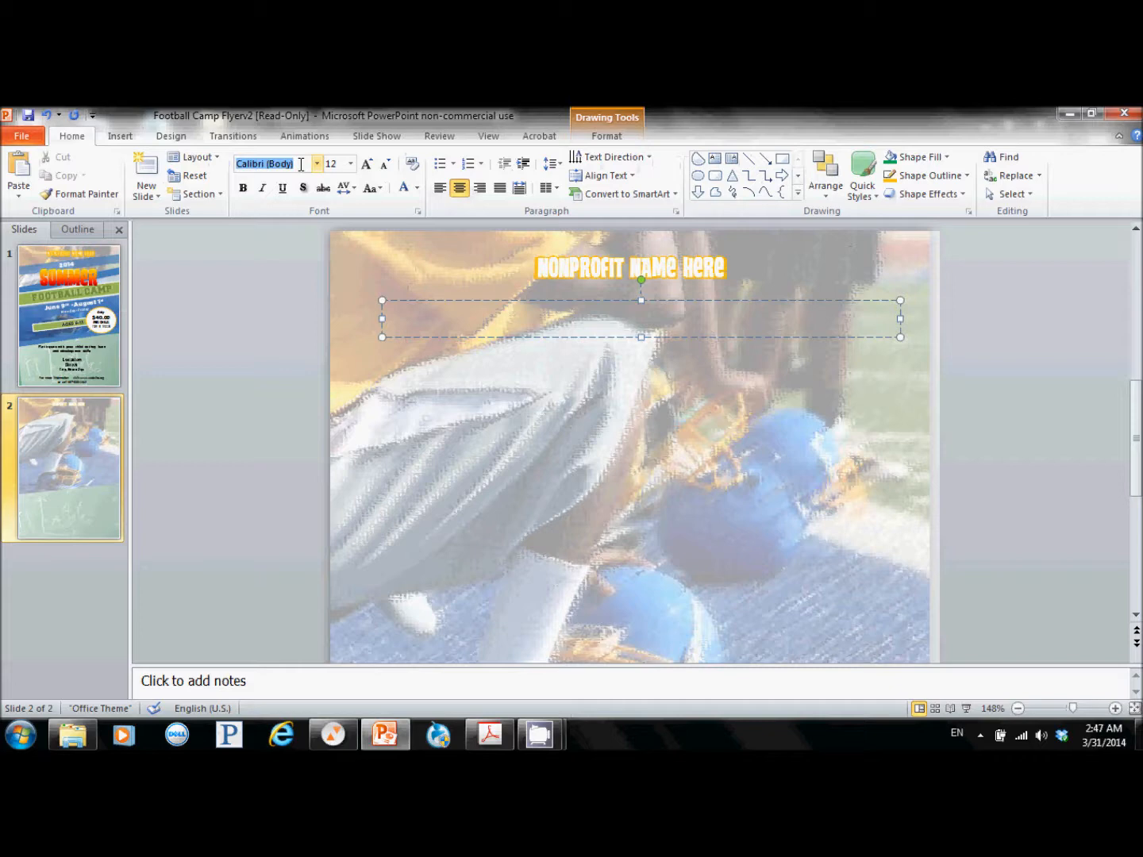
text(Gotham Narrow L)
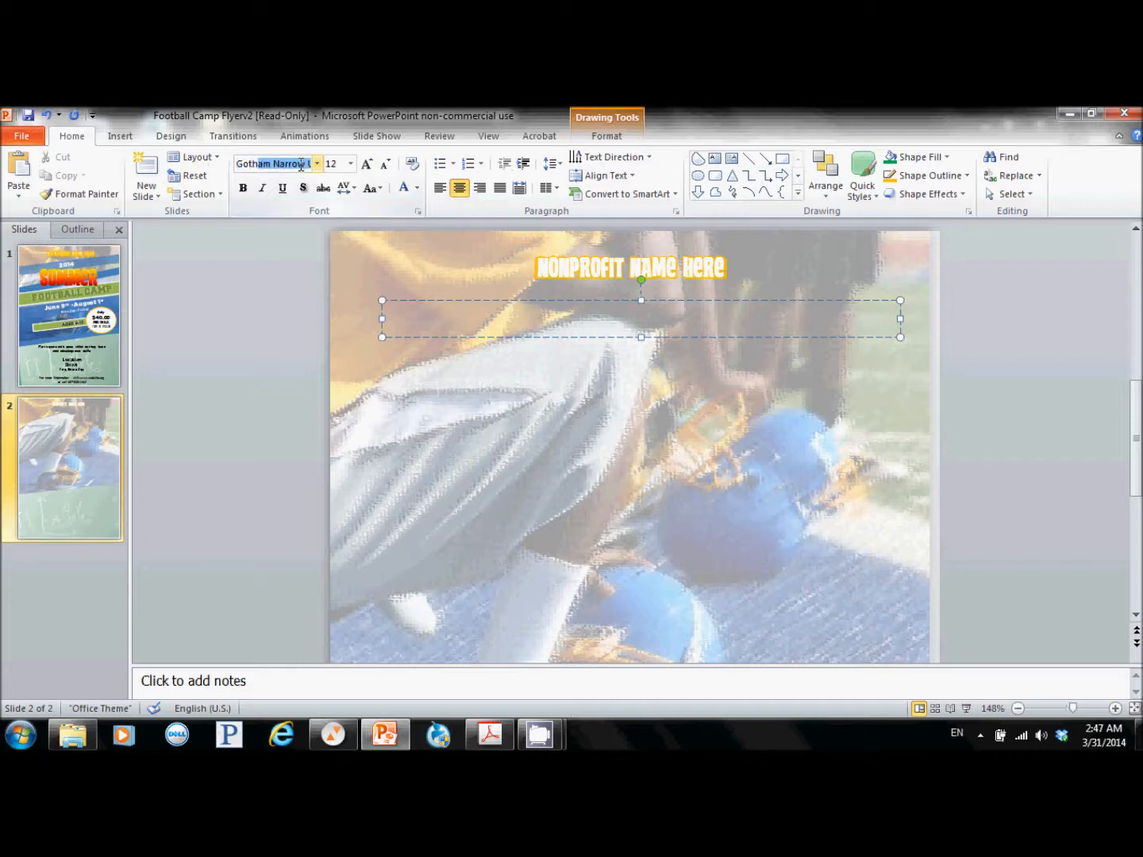
key(Return)
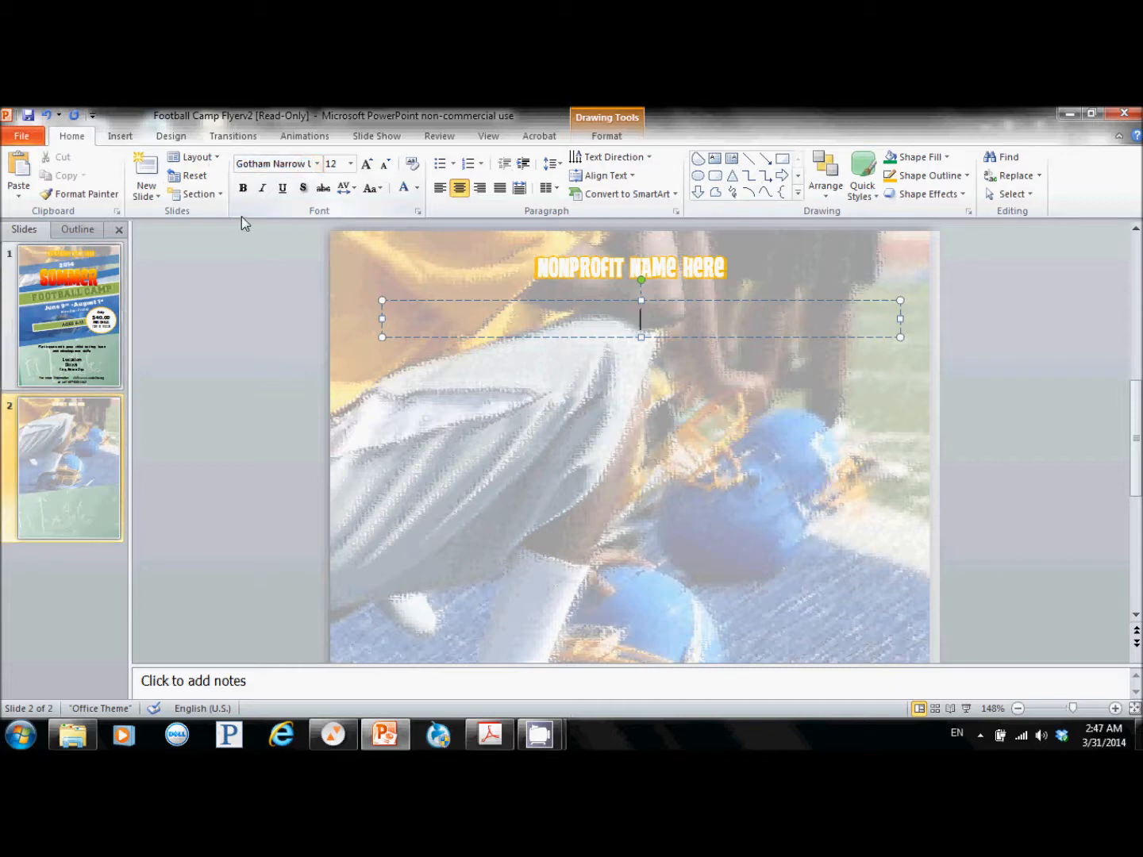
text(2014)
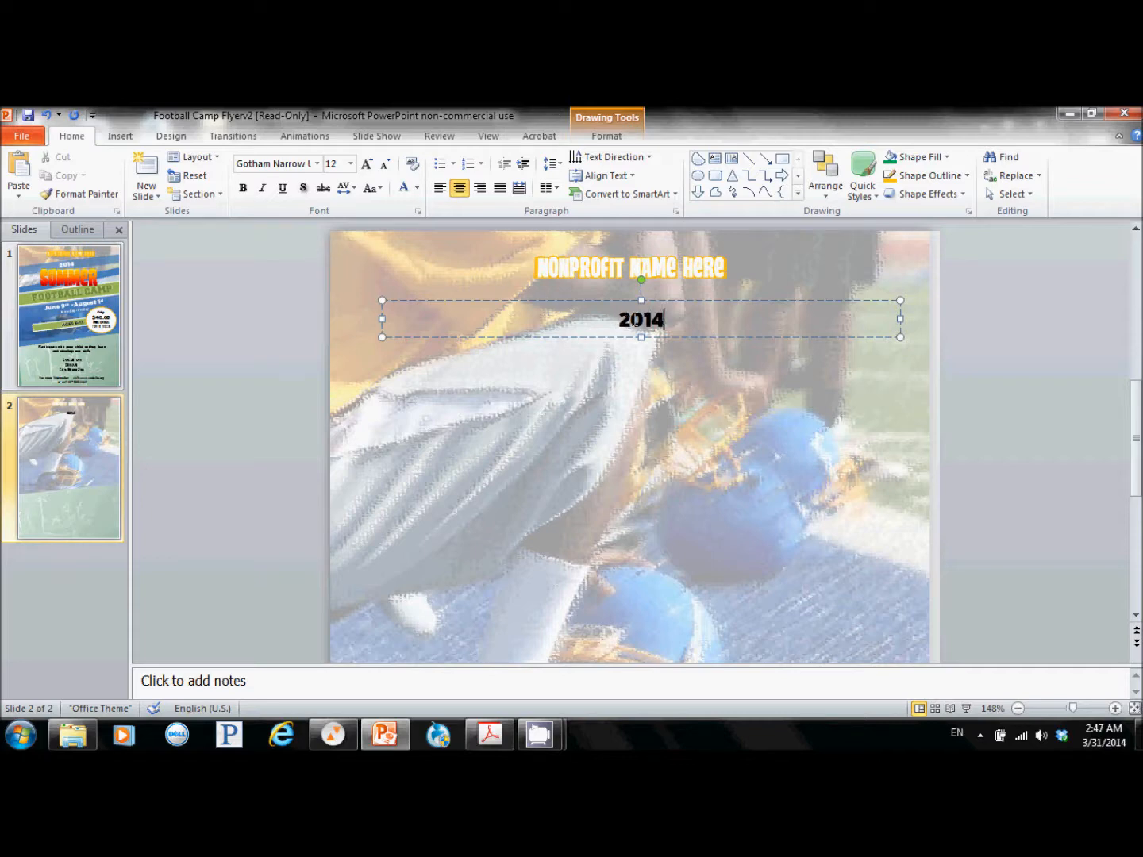
Step: Color the "2014" text white
drag(664, 319, 618, 318)
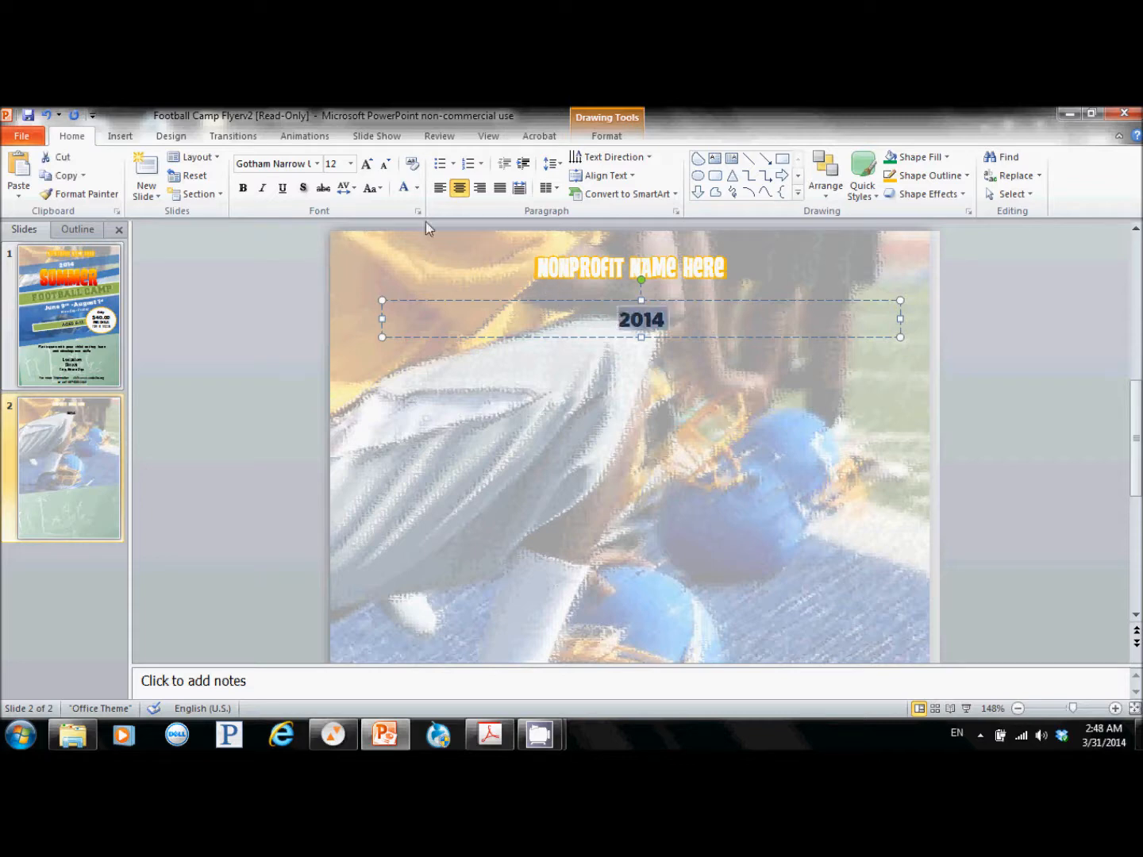
click(403, 190)
click(696, 303)
right_click(699, 302)
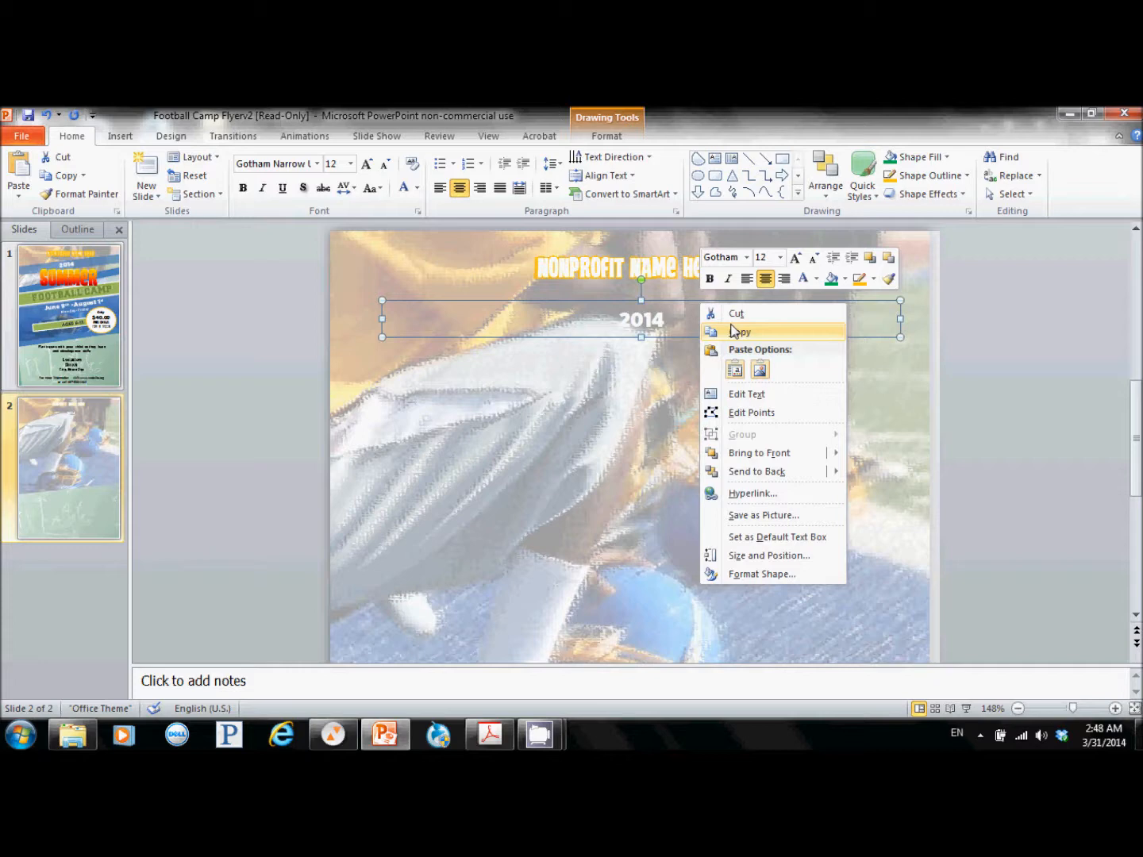
click(581, 334)
double_click(583, 333)
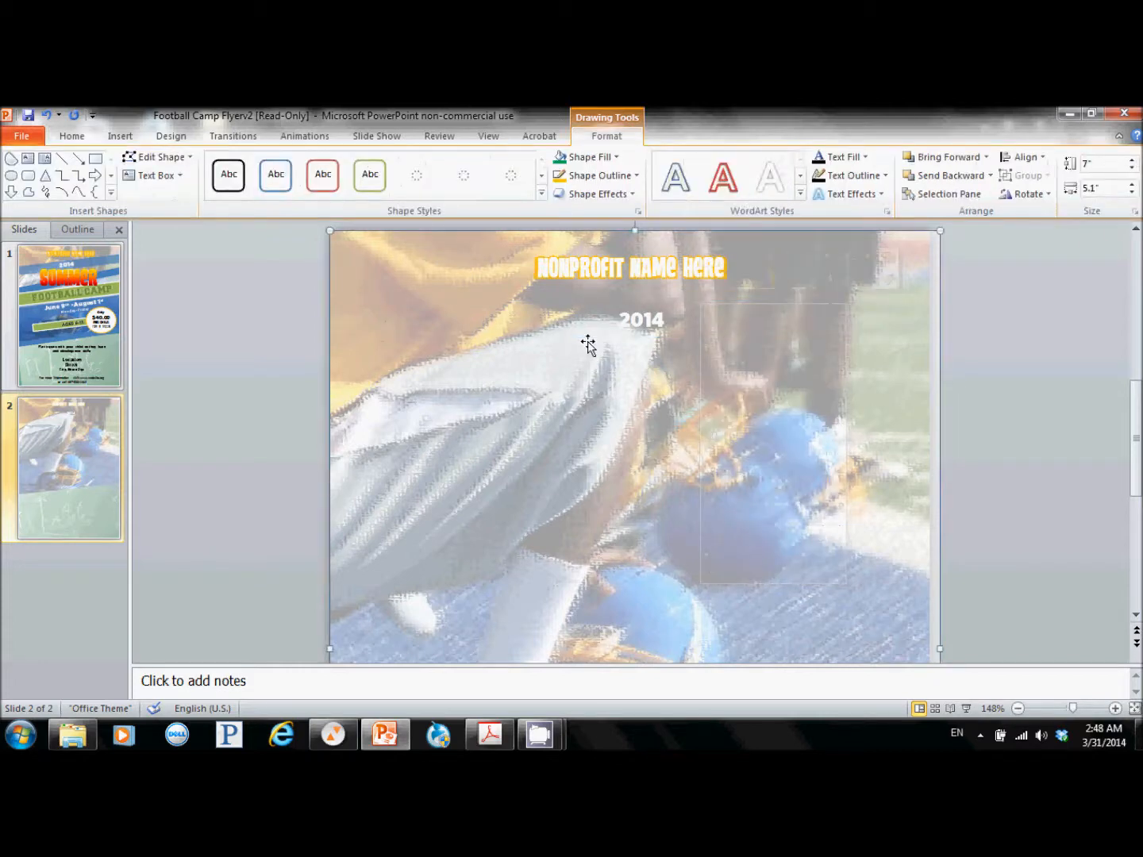
click(609, 162)
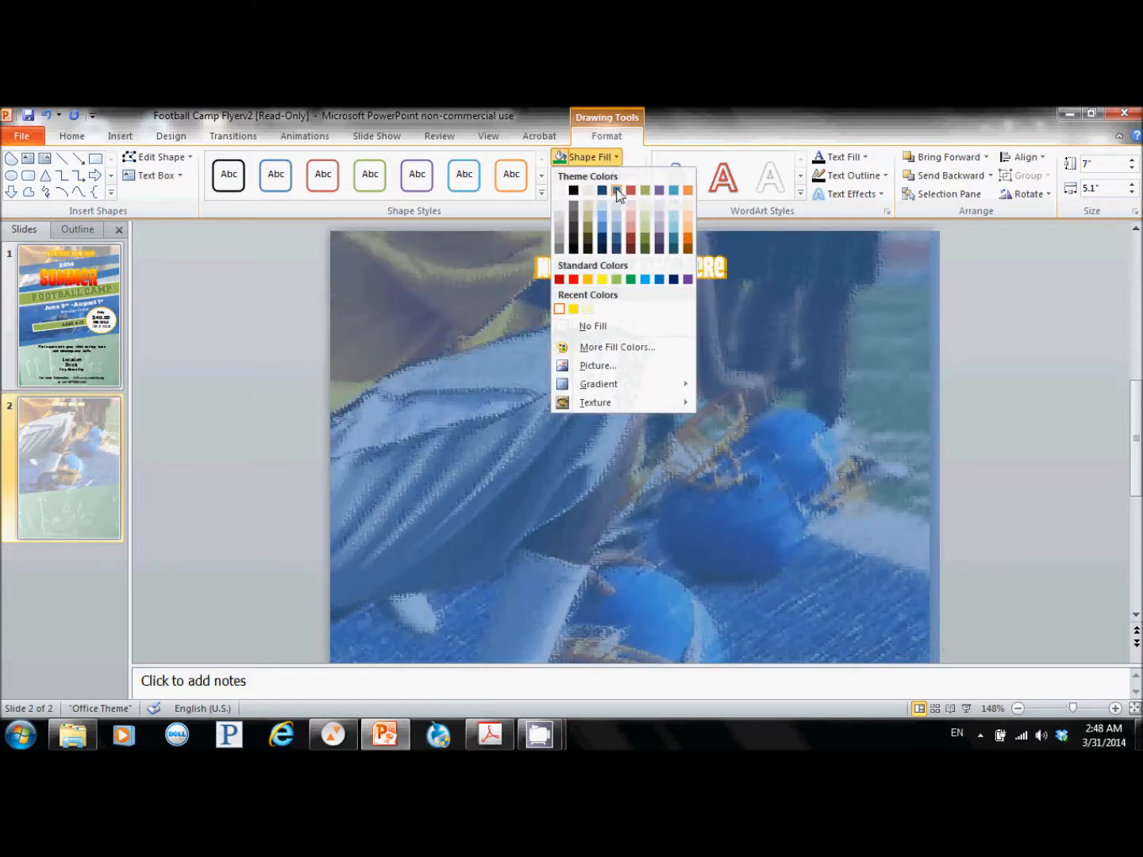
click(522, 327)
Step: Fill the "2014" text box with the blue theme color
click(633, 321)
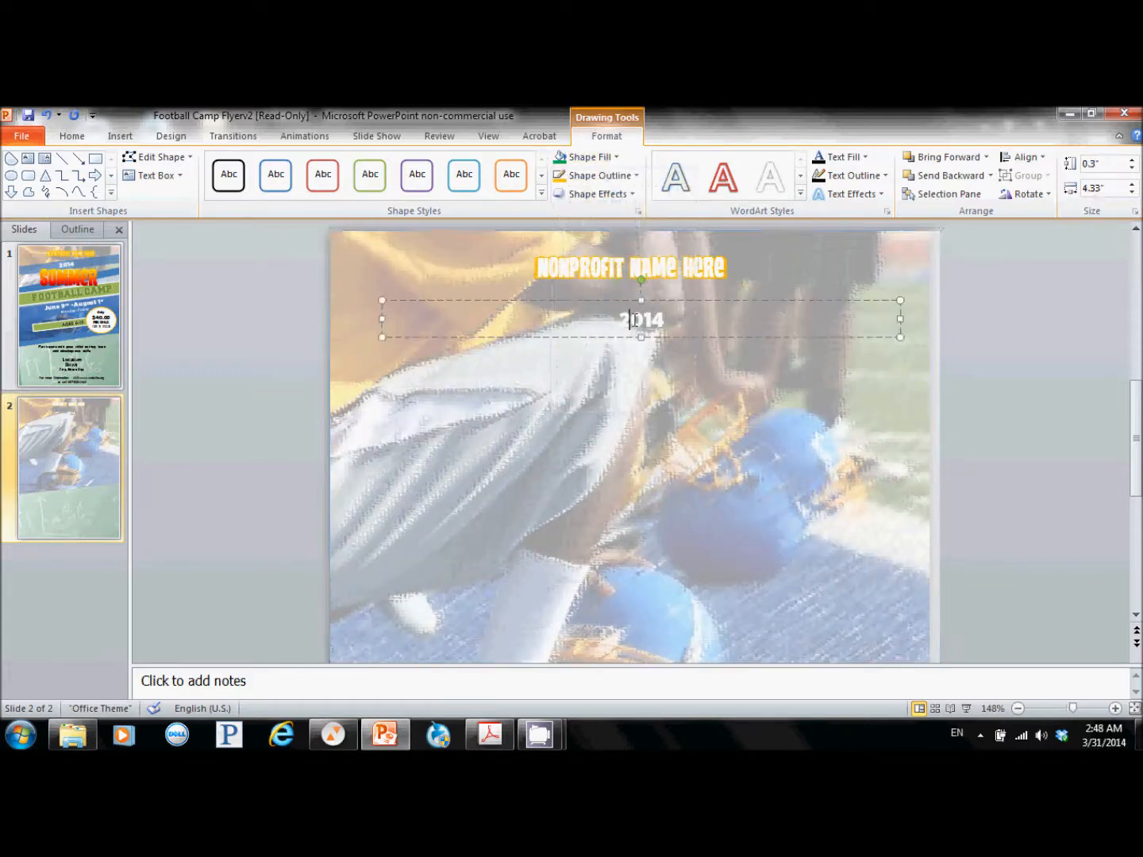
click(597, 160)
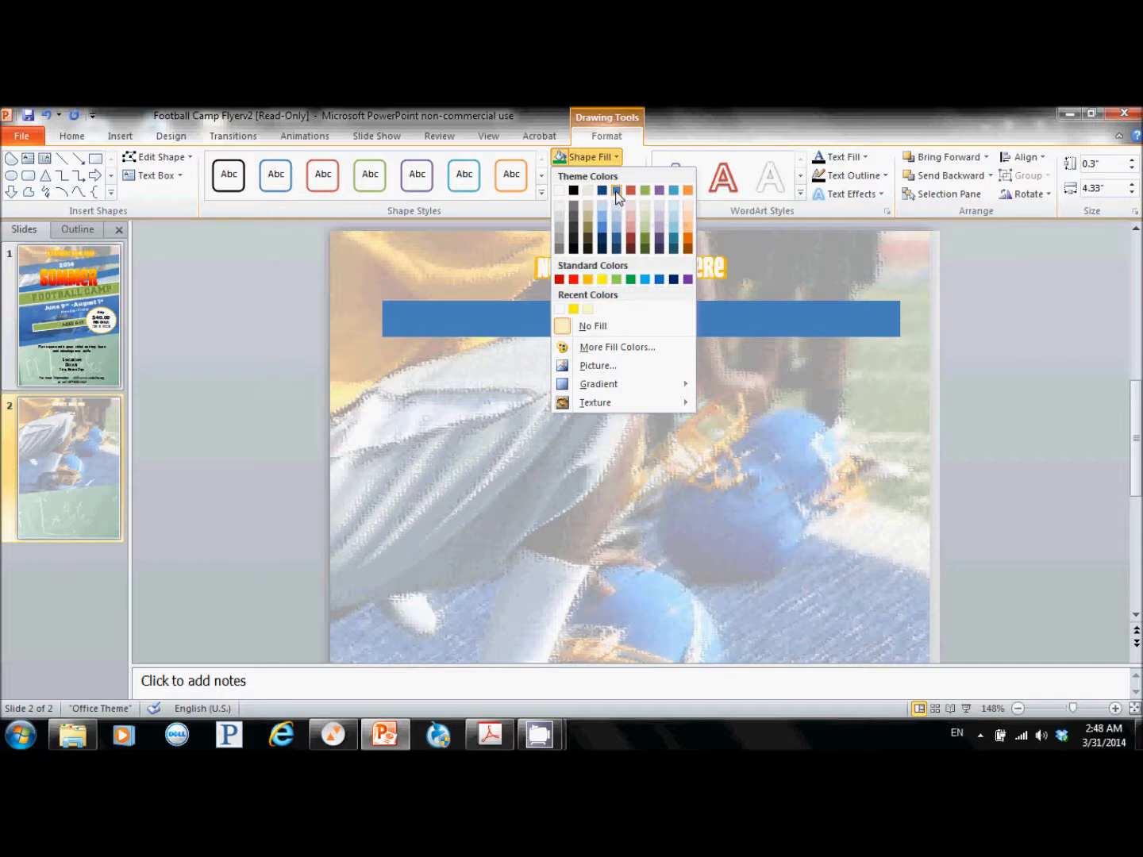
click(618, 191)
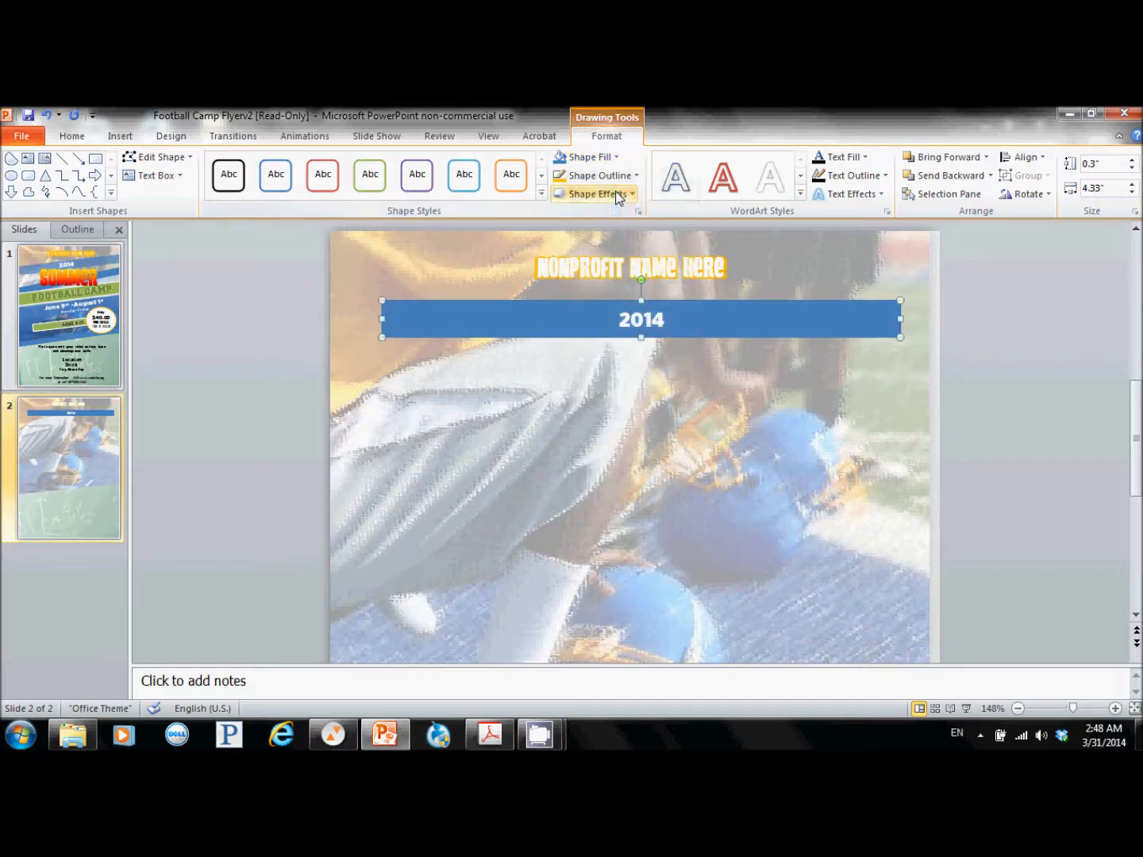
Step: Set the blue fill of the "2014" text box to 32% transparency
right_click(598, 319)
click(673, 599)
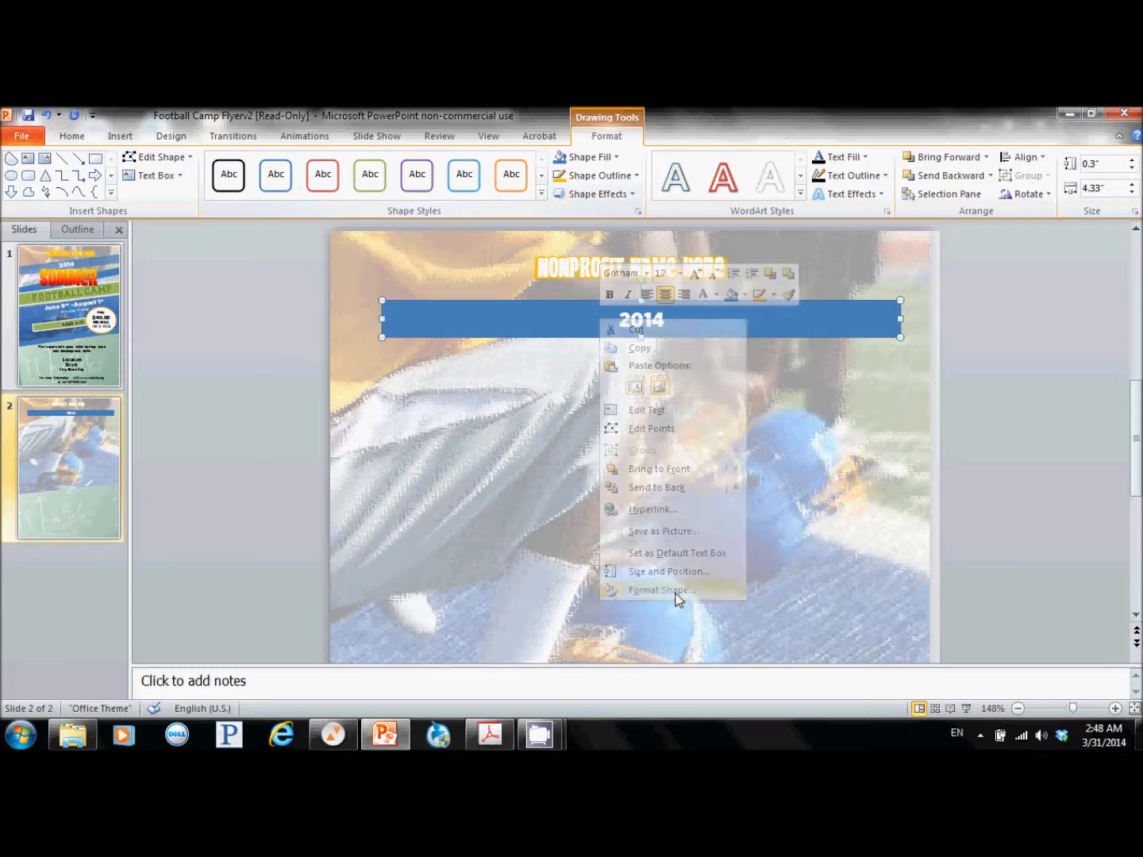
drag(919, 502, 938, 502)
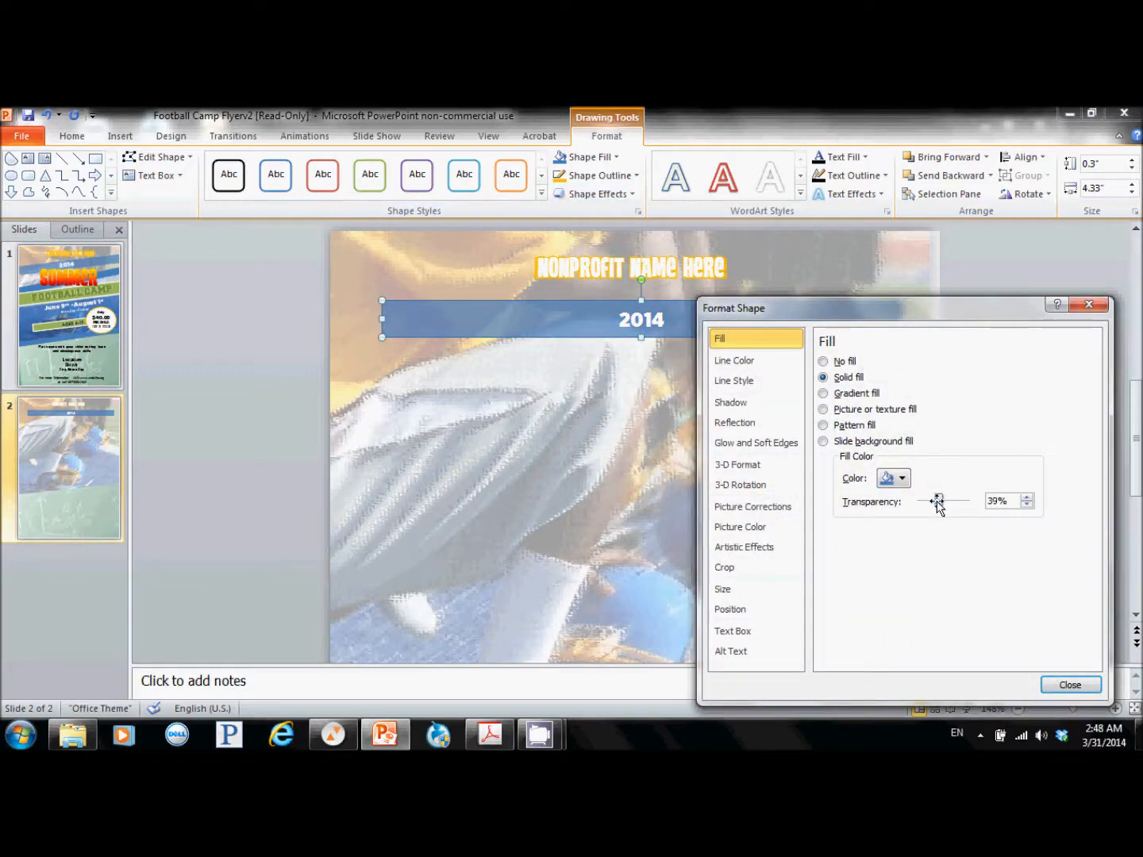
click(1027, 504)
click(1070, 684)
click(770, 535)
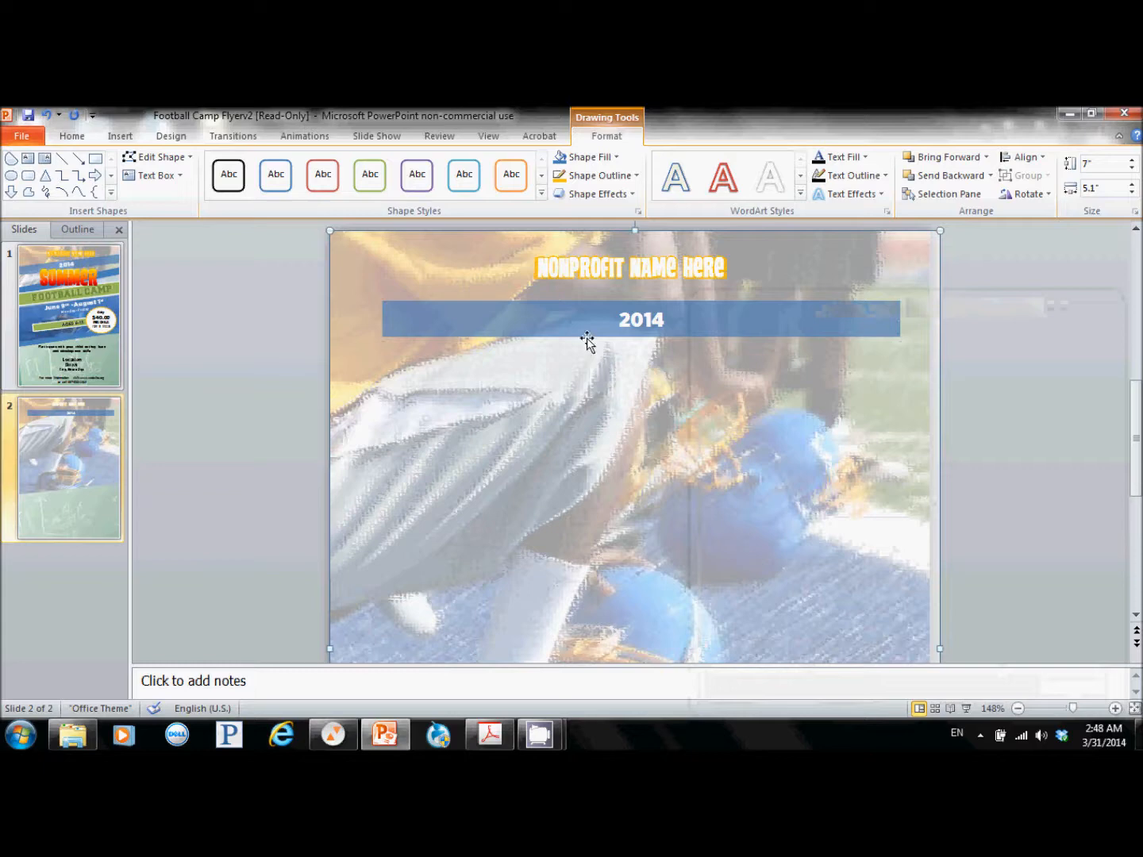
Step: Tilt the "2014" strip slightly counterclockwise and widen it to about 5.72" so it extends past both slide edges
click(582, 308)
drag(640, 280, 638, 277)
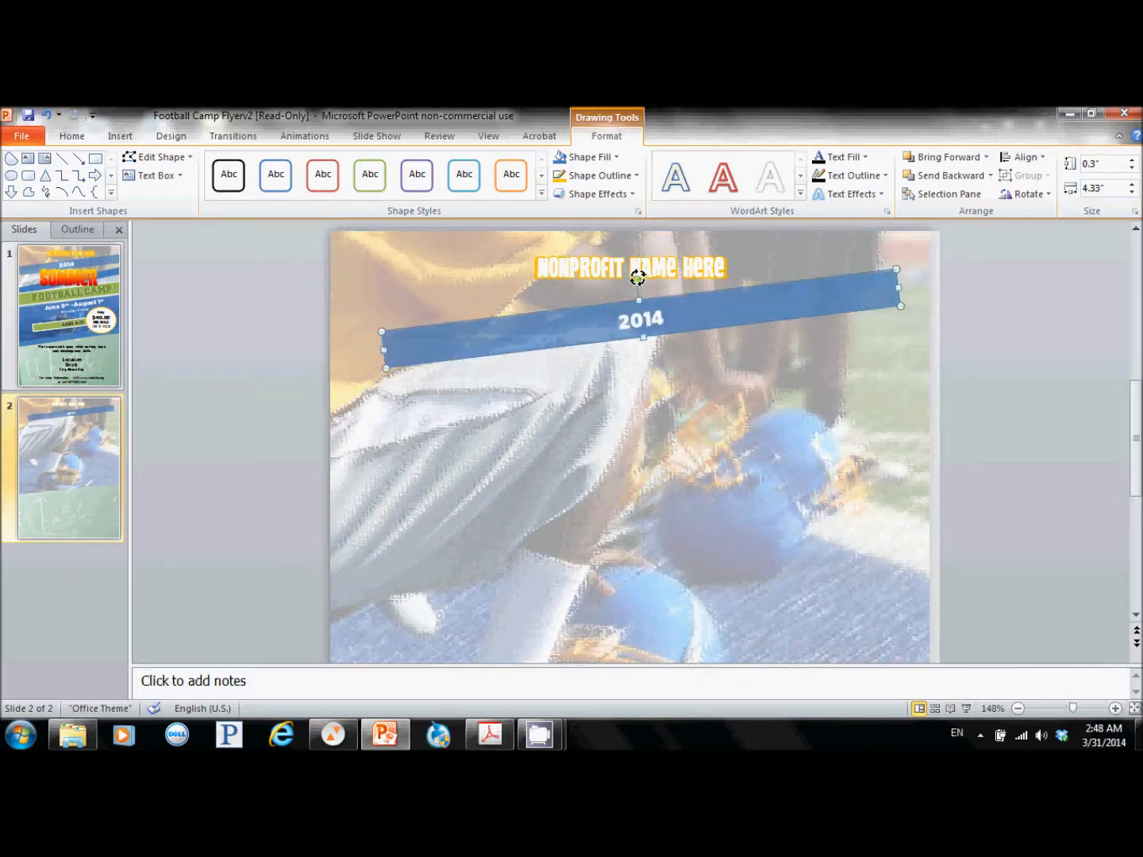
drag(382, 345, 312, 354)
drag(898, 275, 982, 266)
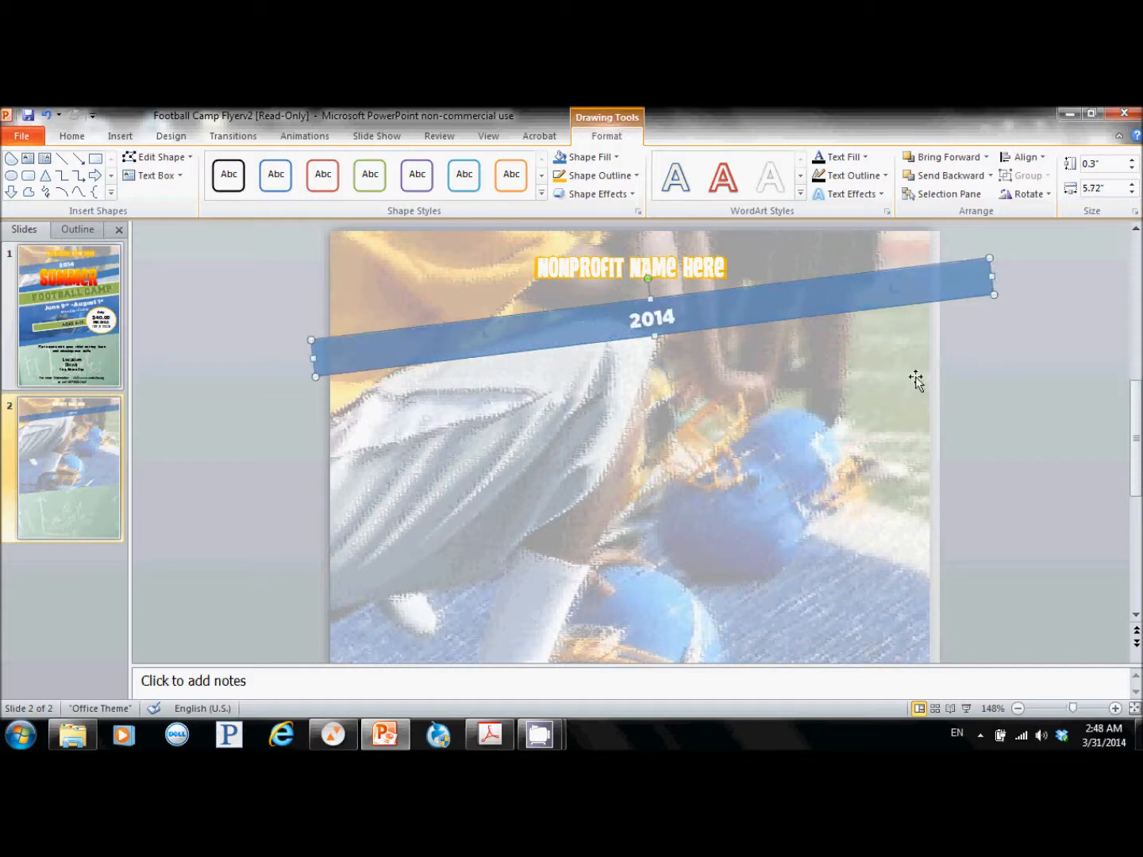
click(1021, 387)
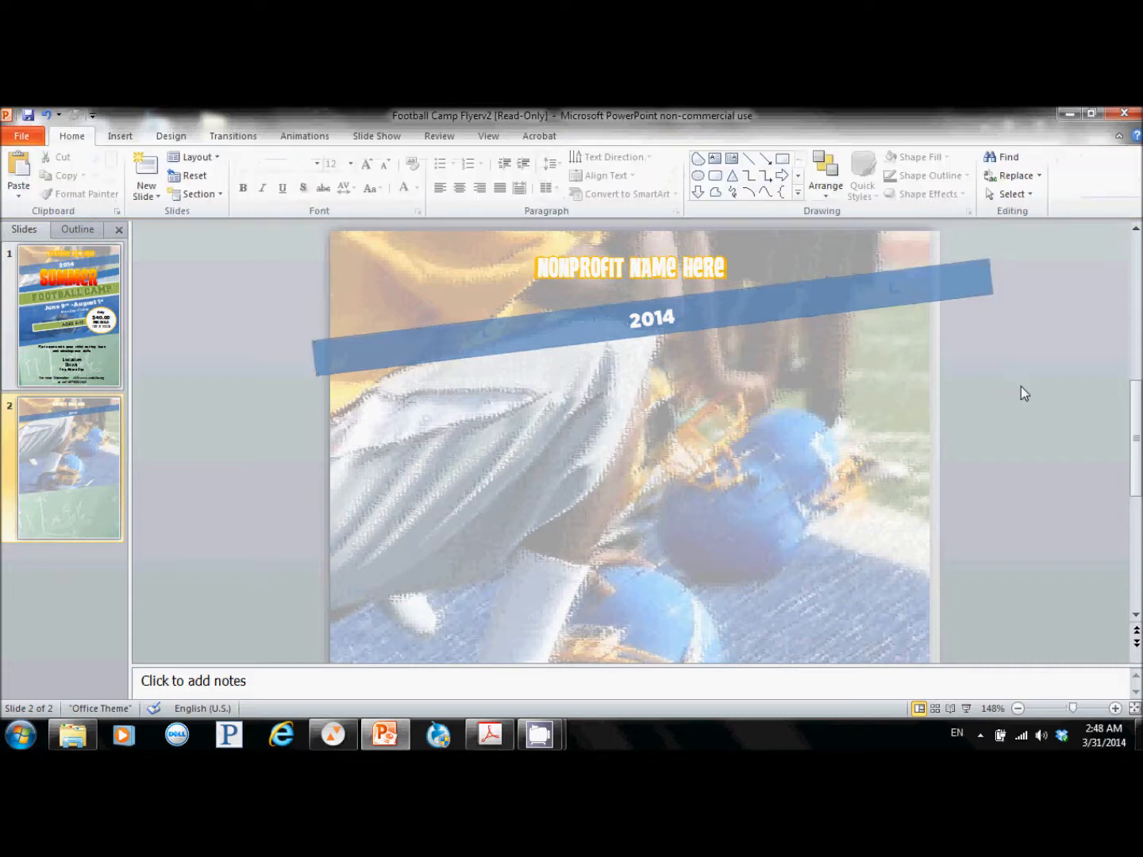
Step: Set the font size of the "2014" text to 16
click(673, 312)
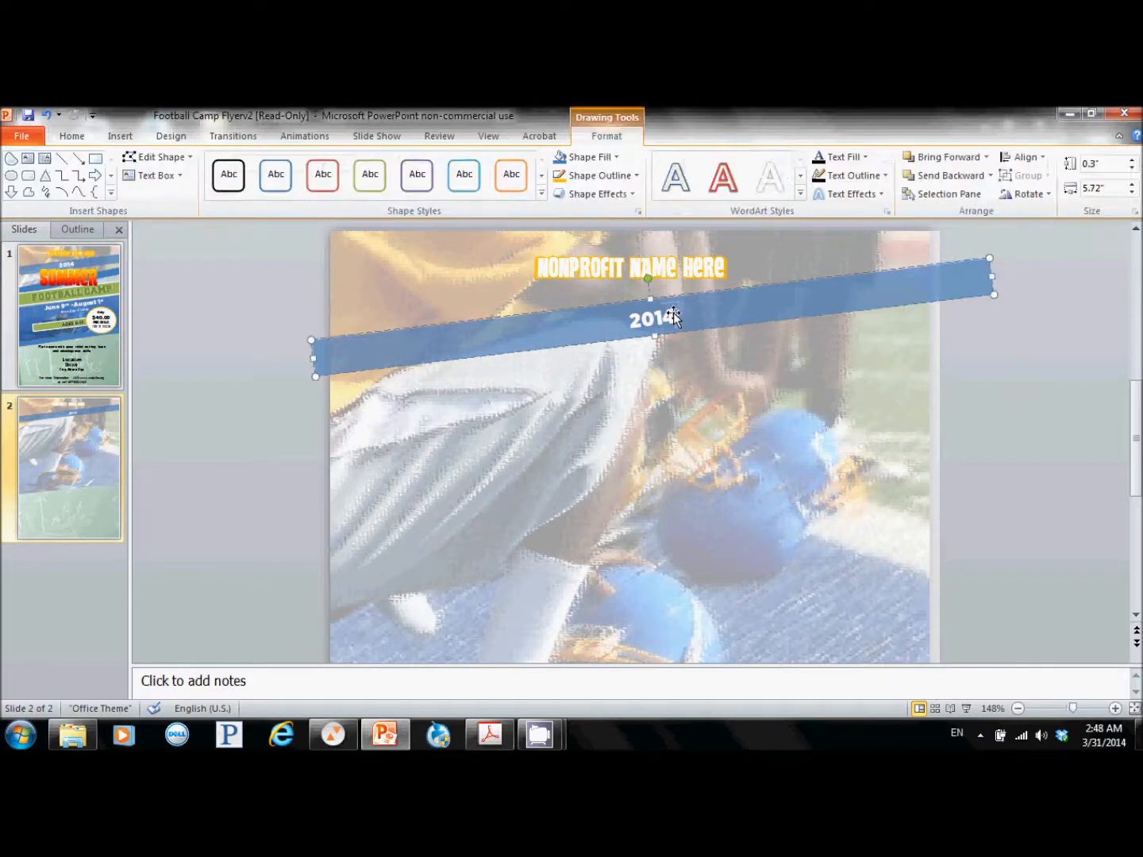
click(71, 135)
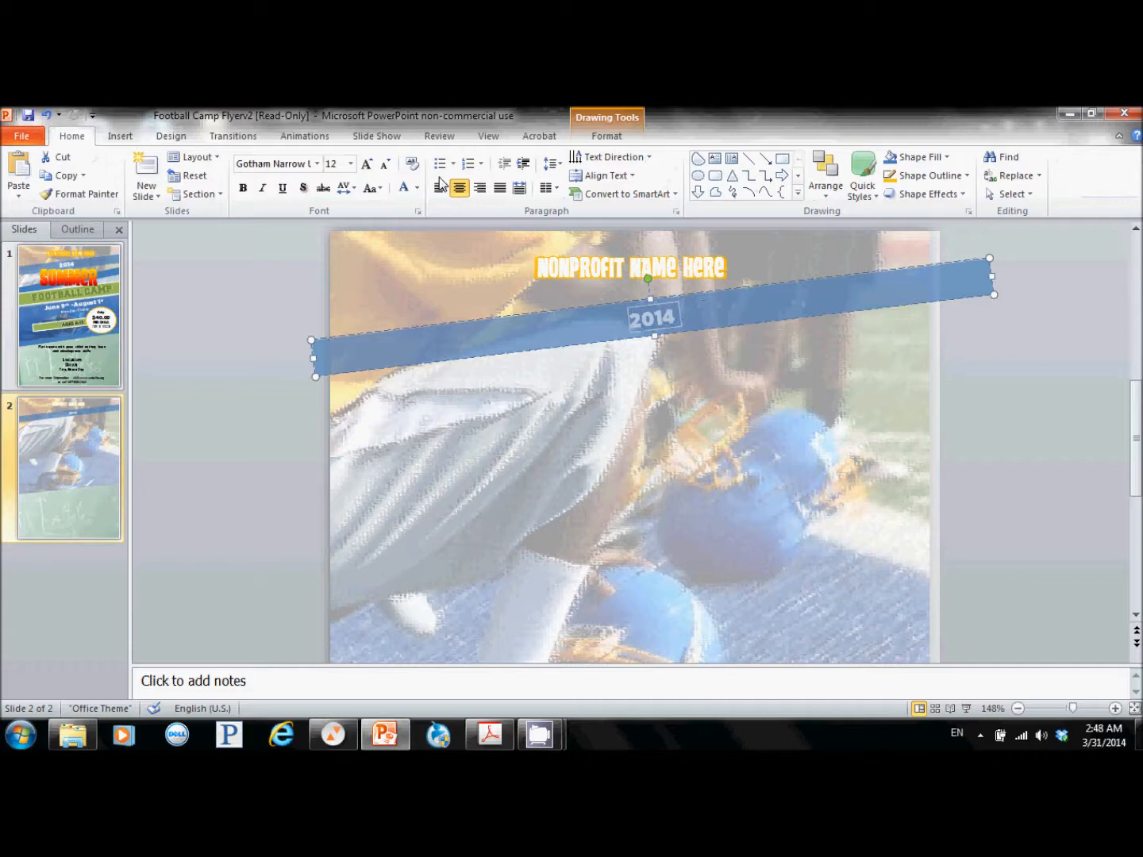
text(16)
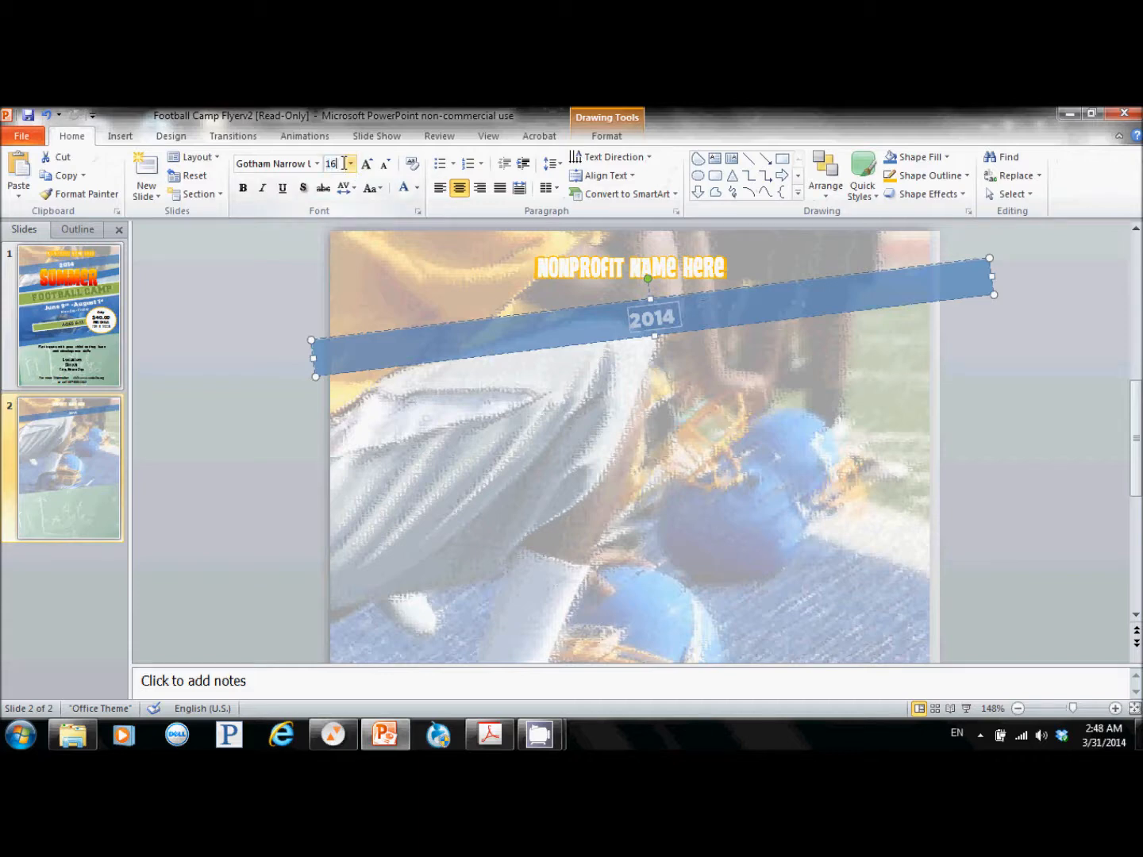
key(Return)
click(978, 390)
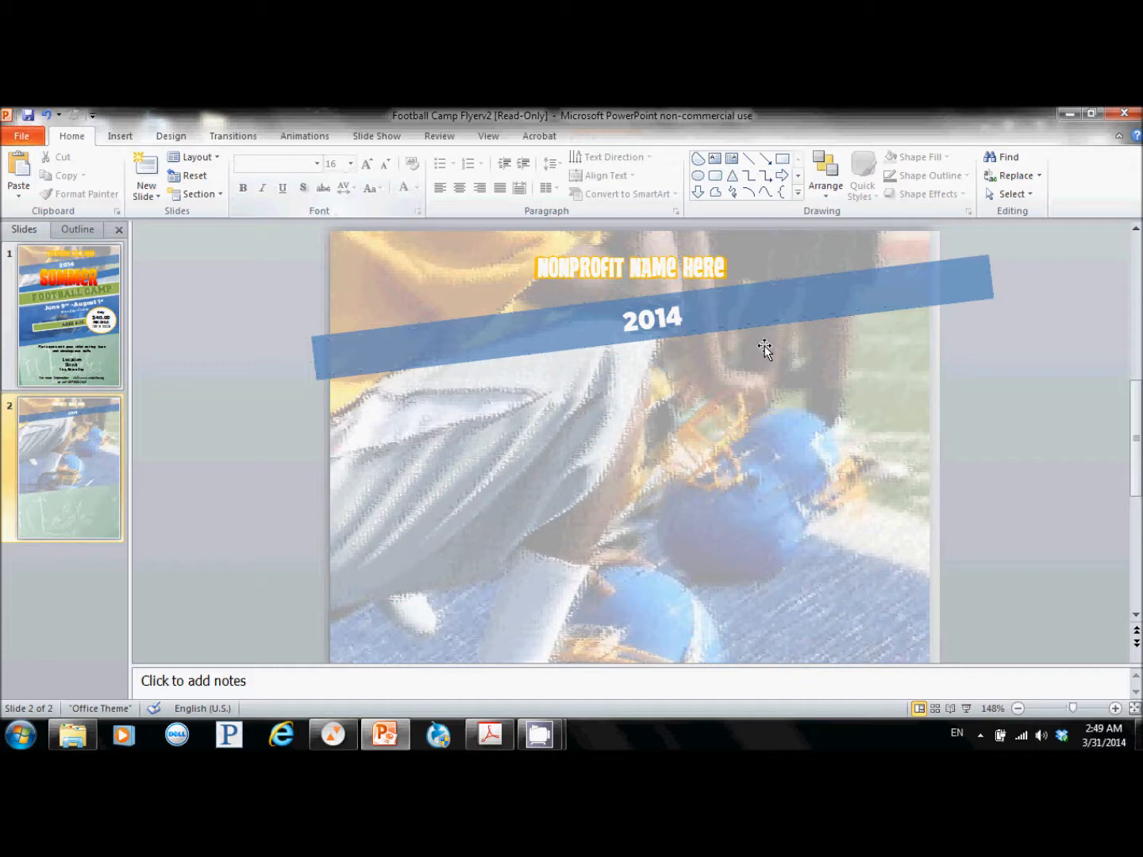
Step: Duplicate the tilted "2014" strip and place the copy parallel below the original, leaving a small gap
click(700, 319)
right_click(703, 319)
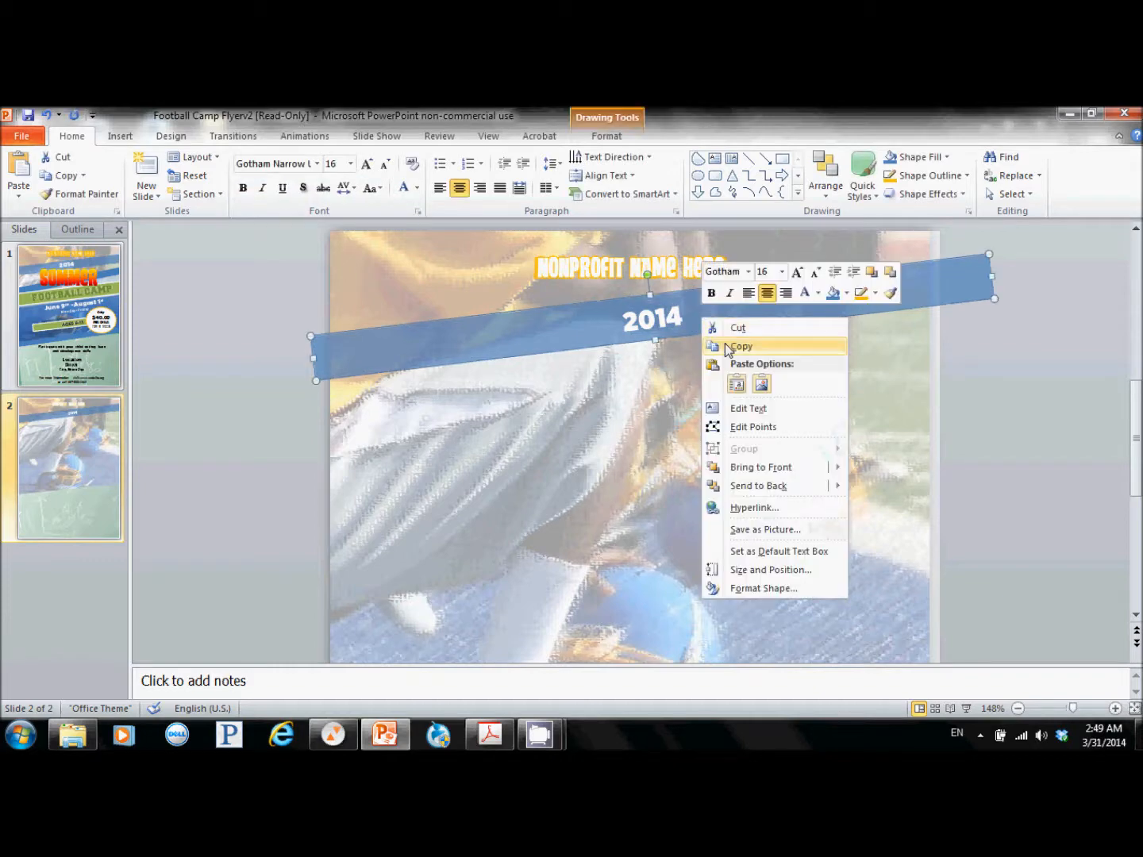
click(739, 347)
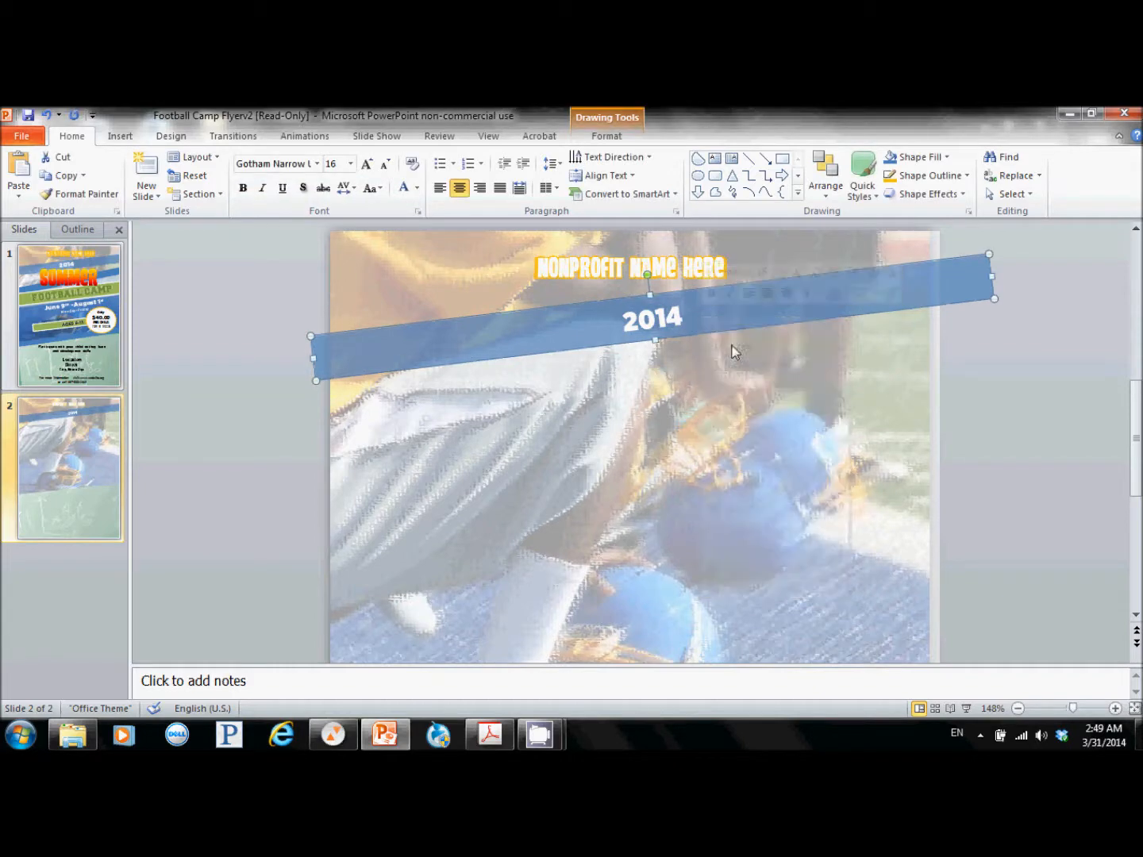
click(19, 168)
drag(446, 378, 436, 433)
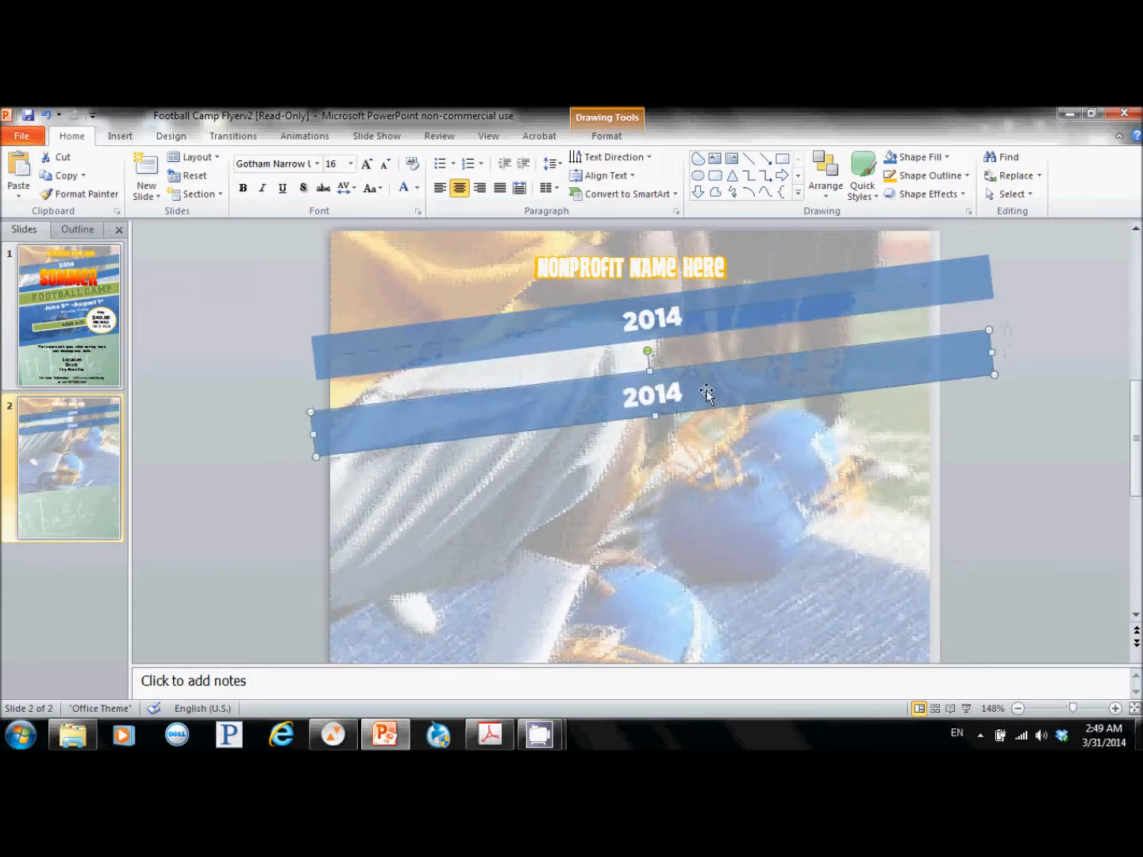
Step: Delete the "2014" text from the lower strip
double_click(682, 399)
key(BackSpace)
key(BackSpace)
key(BackSpace)
key(BackSpace)
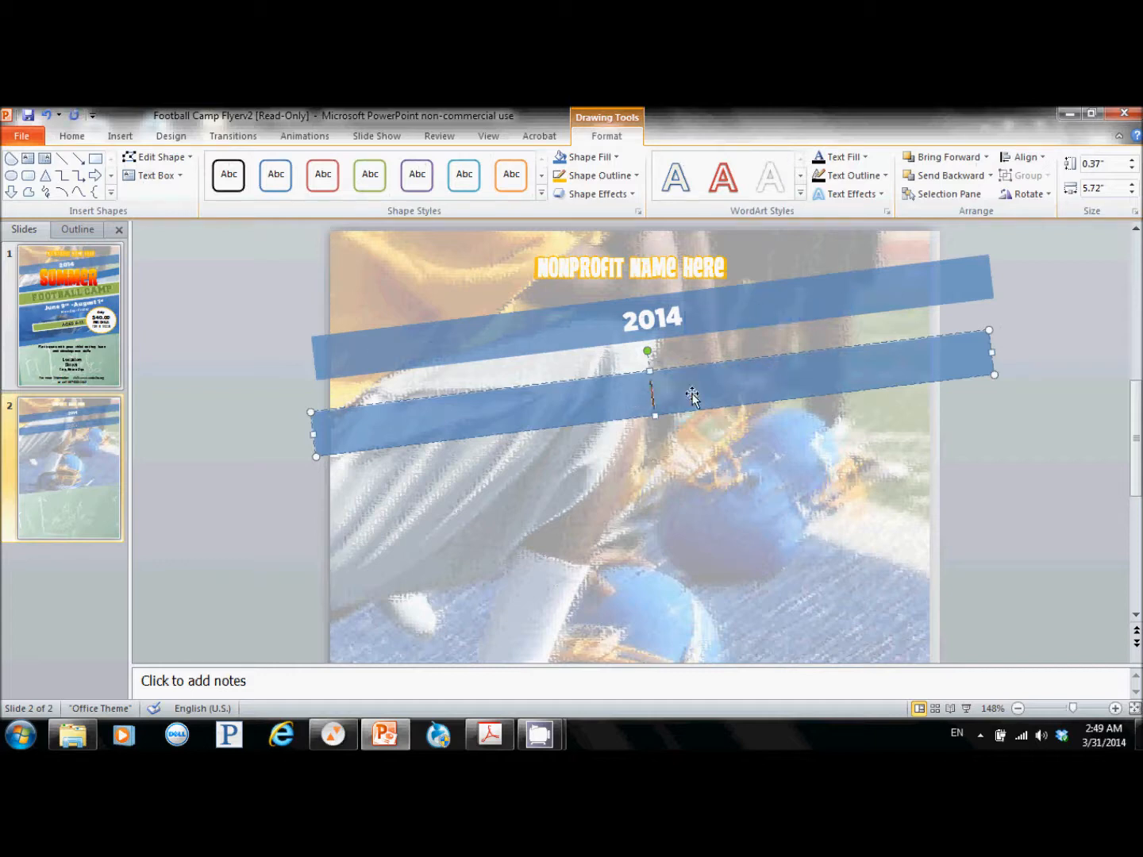
Step: Make the lower blue strip fully opaque by setting its fill transparency to 0%
click(617, 158)
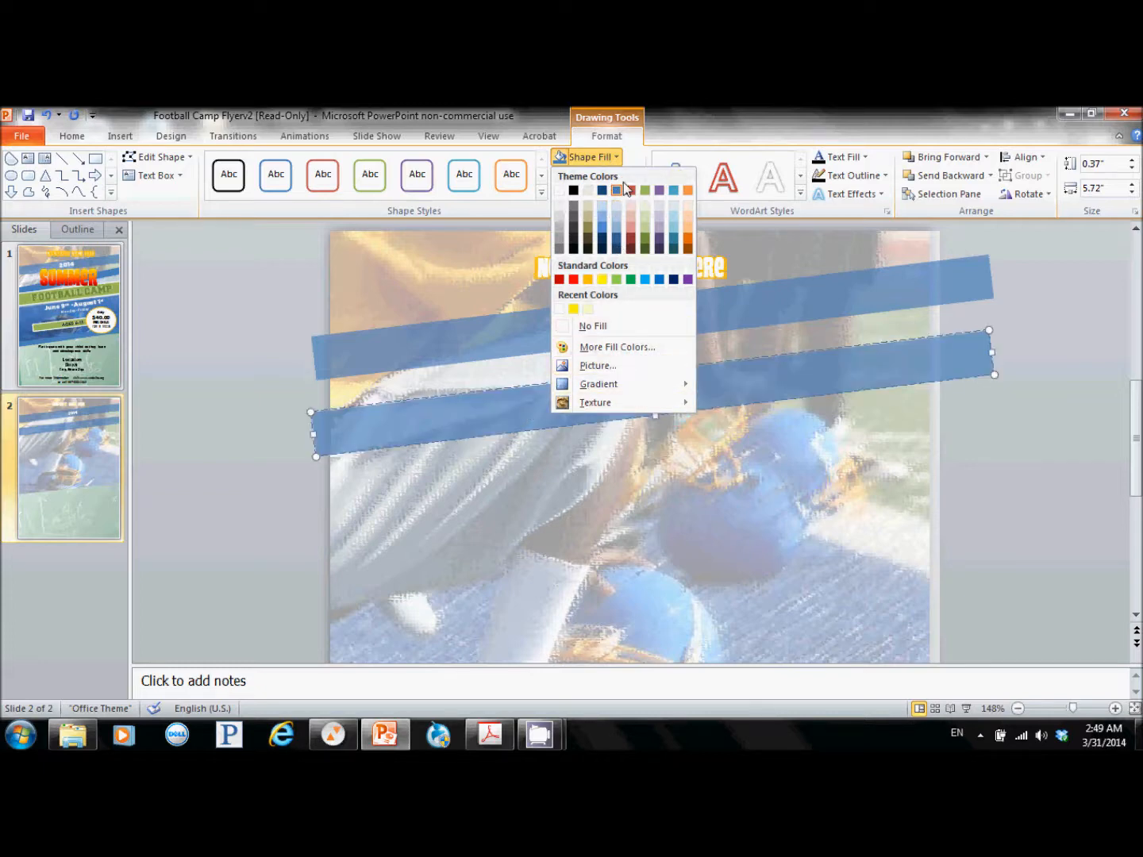
click(531, 413)
right_click(530, 414)
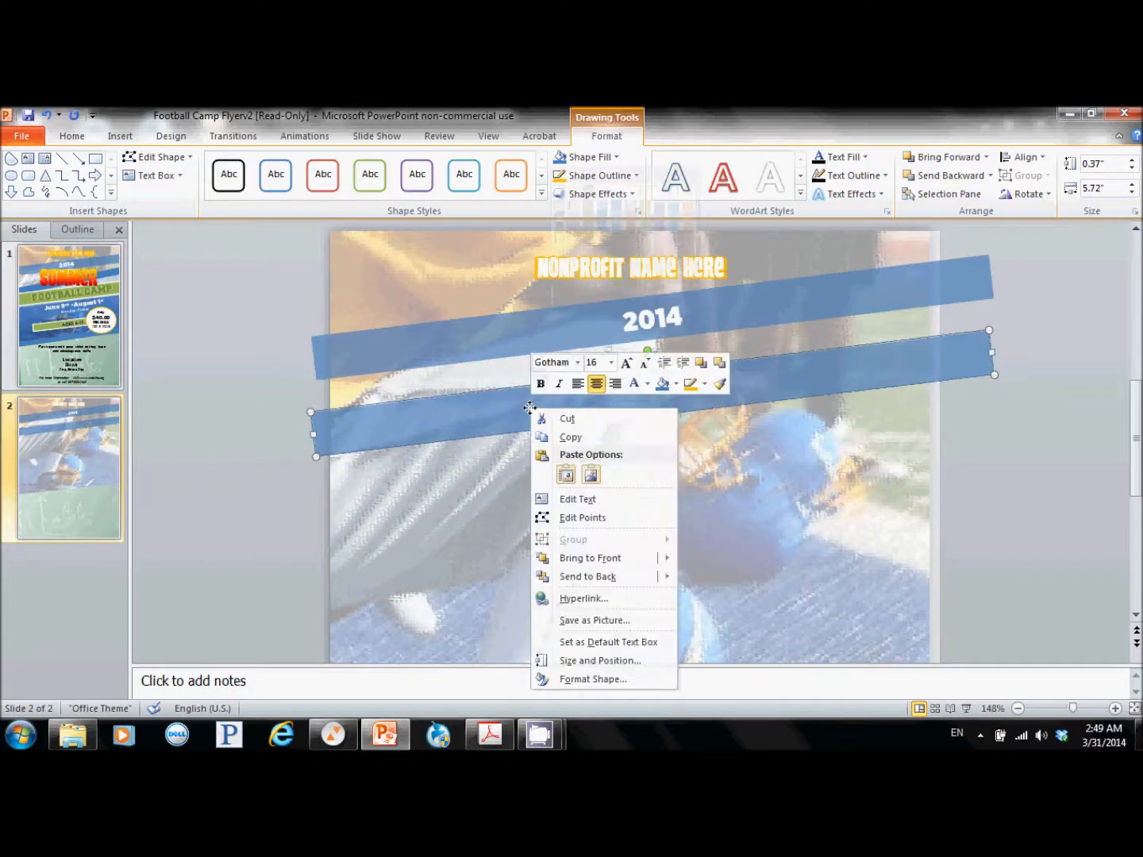
click(616, 680)
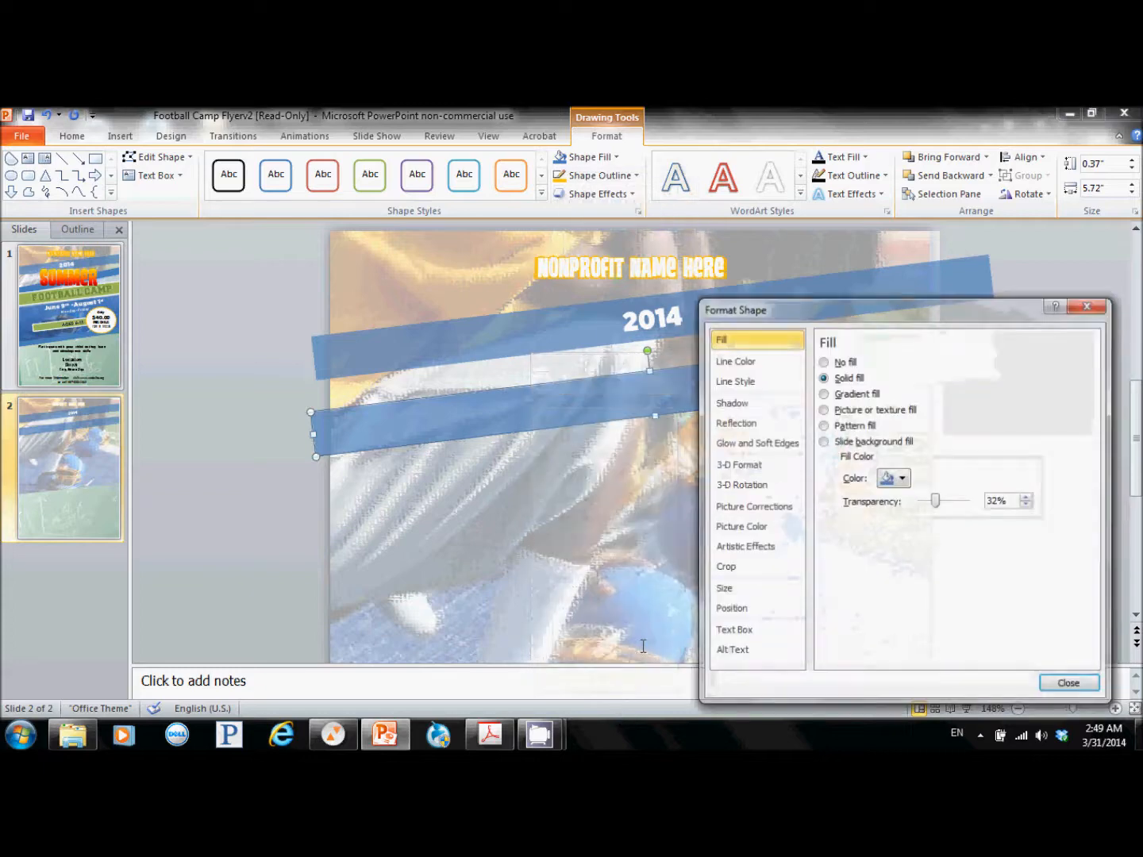
drag(935, 502, 914, 501)
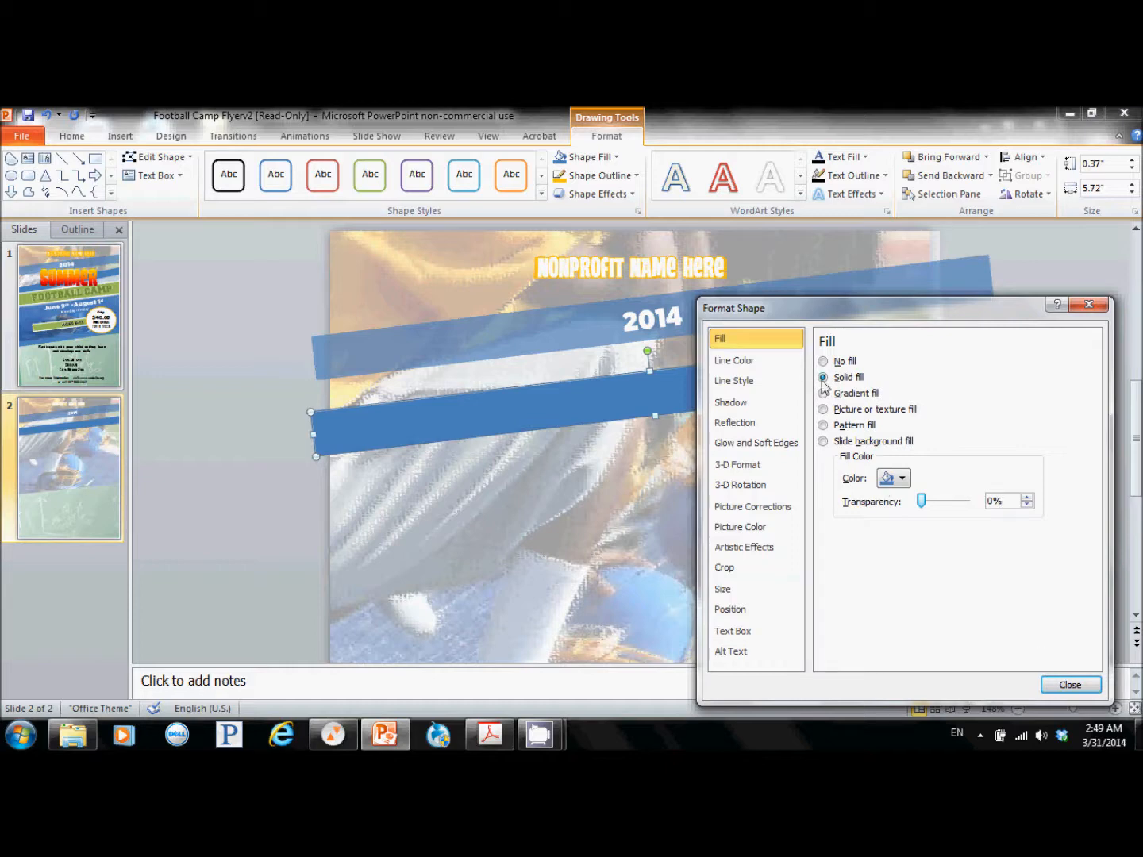
click(1060, 684)
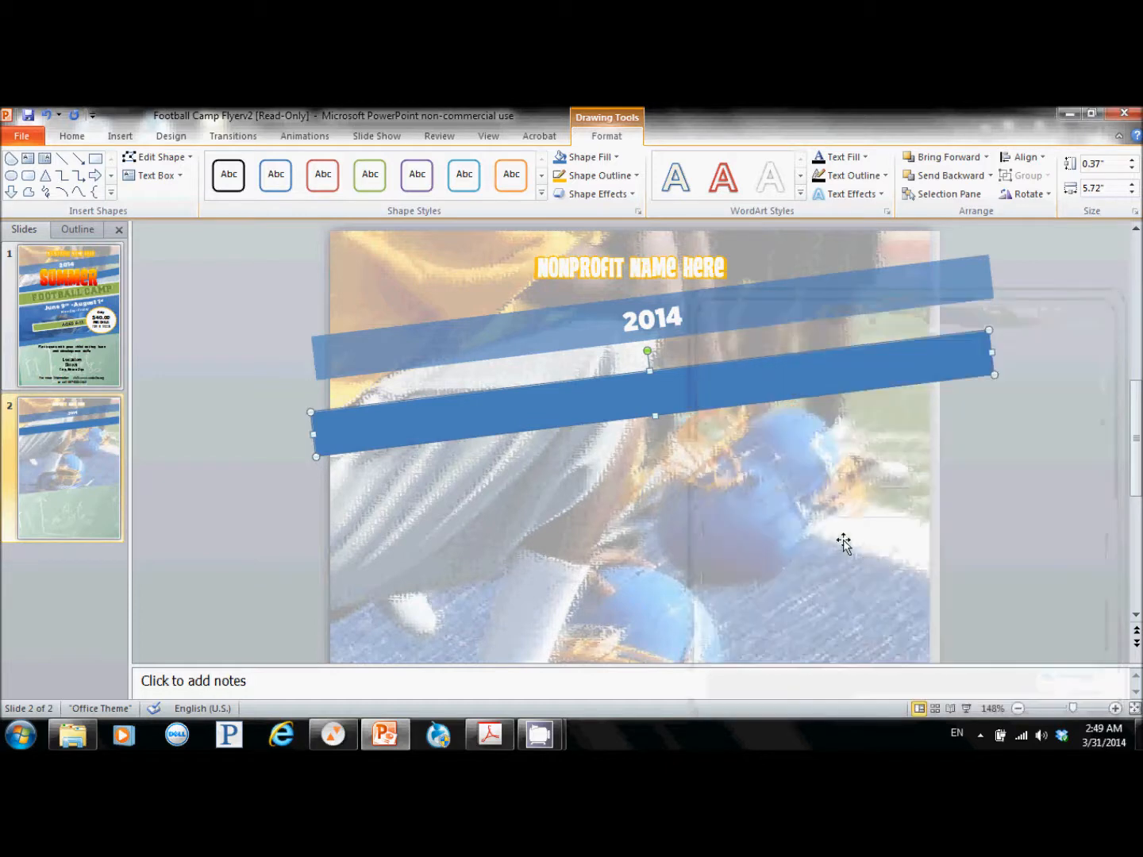
Step: Compare the lower blue strip with the solid strip behind the "SUMMER" heading on slide 1, and return to slide 2
click(729, 354)
click(670, 382)
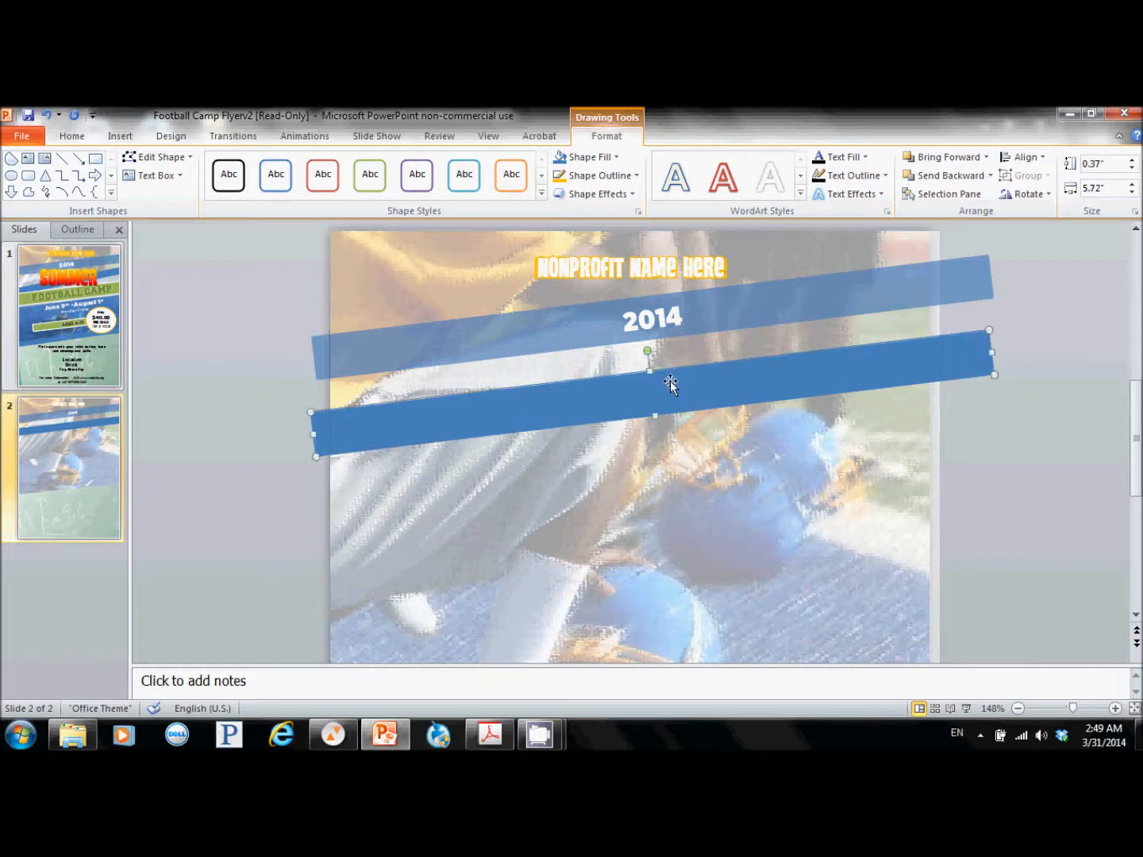
click(101, 318)
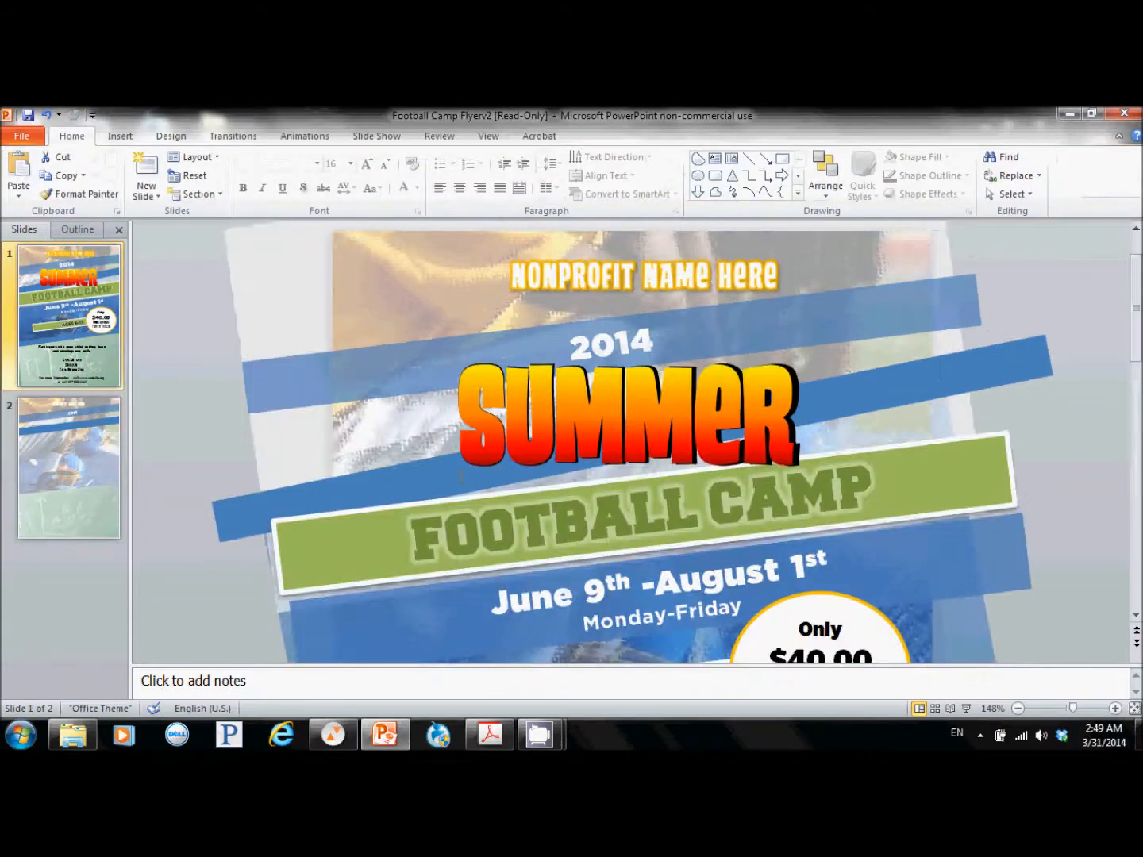
click(443, 470)
click(247, 533)
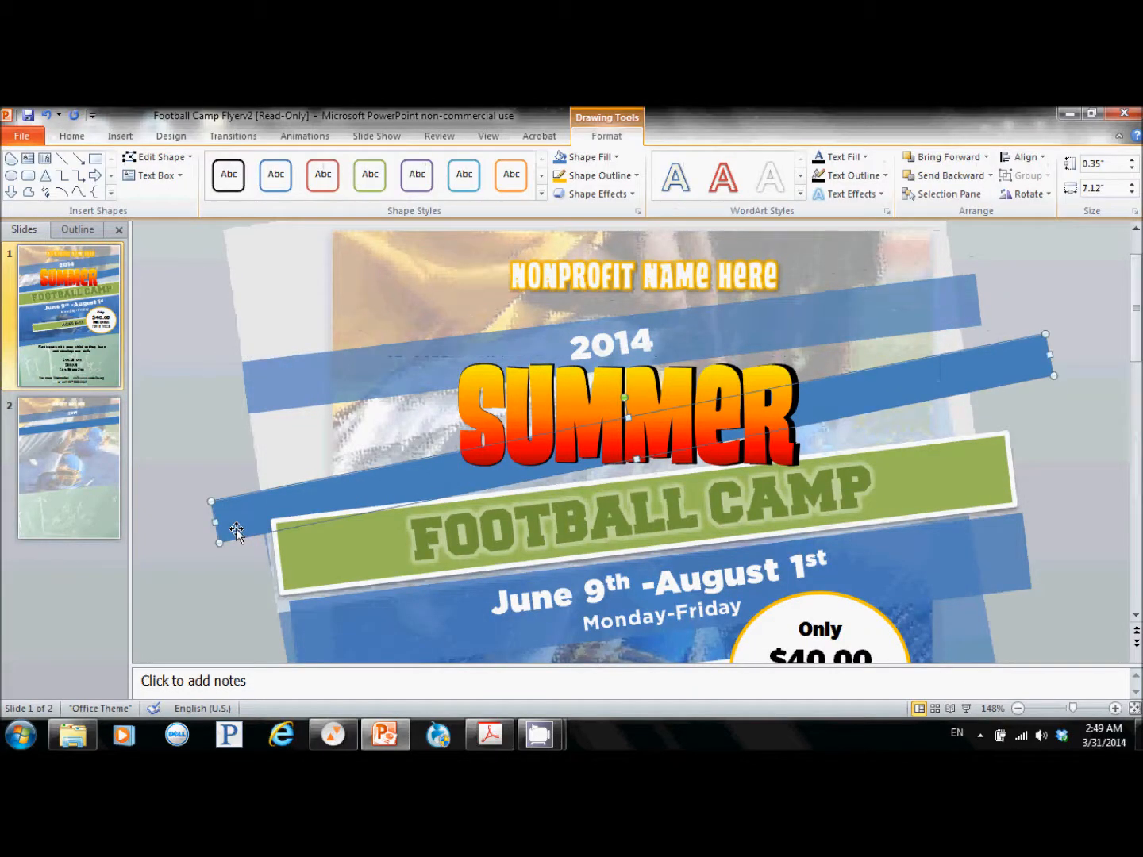
click(87, 350)
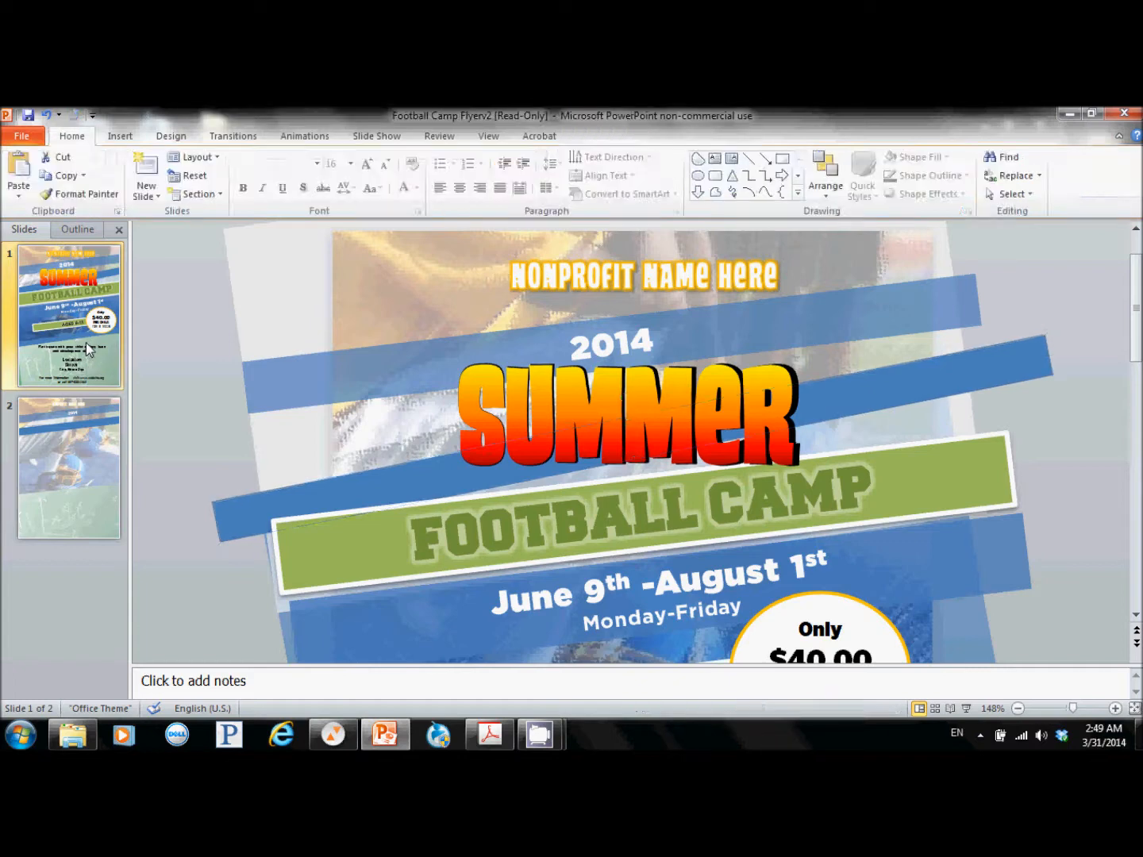
click(80, 407)
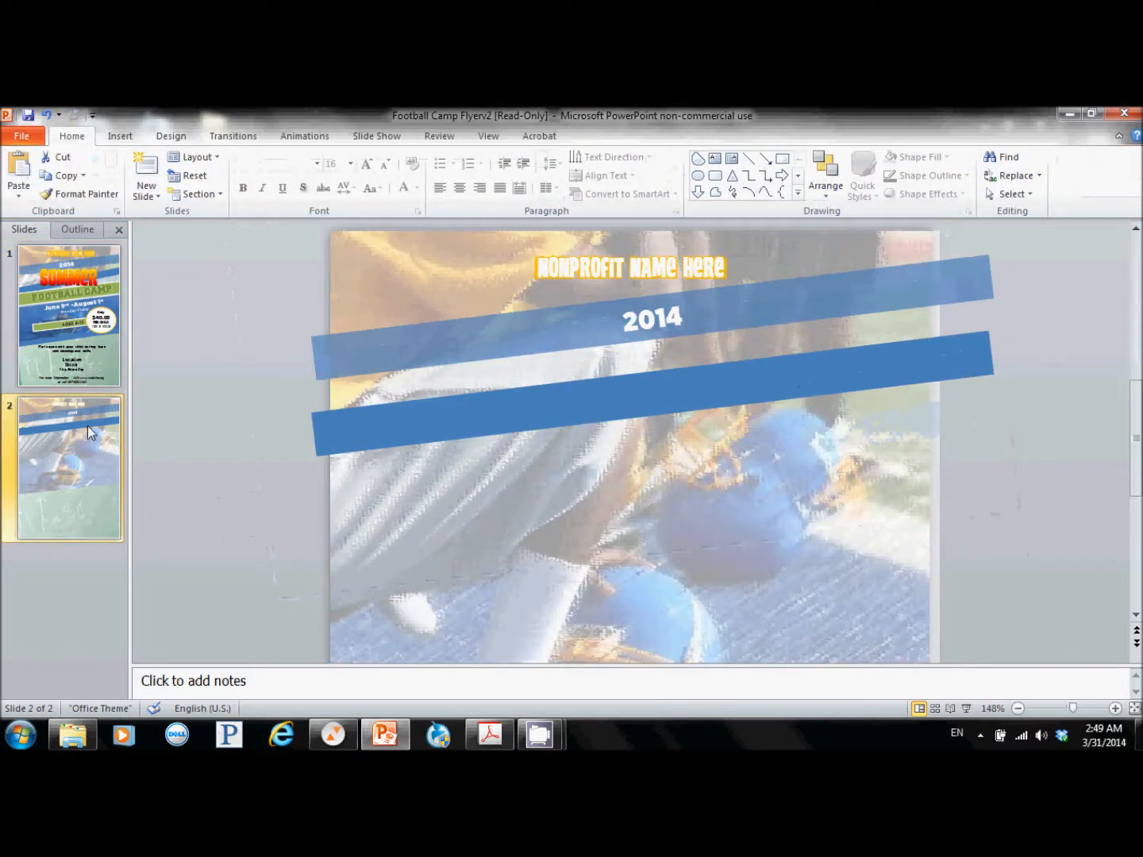
Step: Add a center-aligned text box over the lower blue strip, enter "SUMMER" and select the text
click(120, 136)
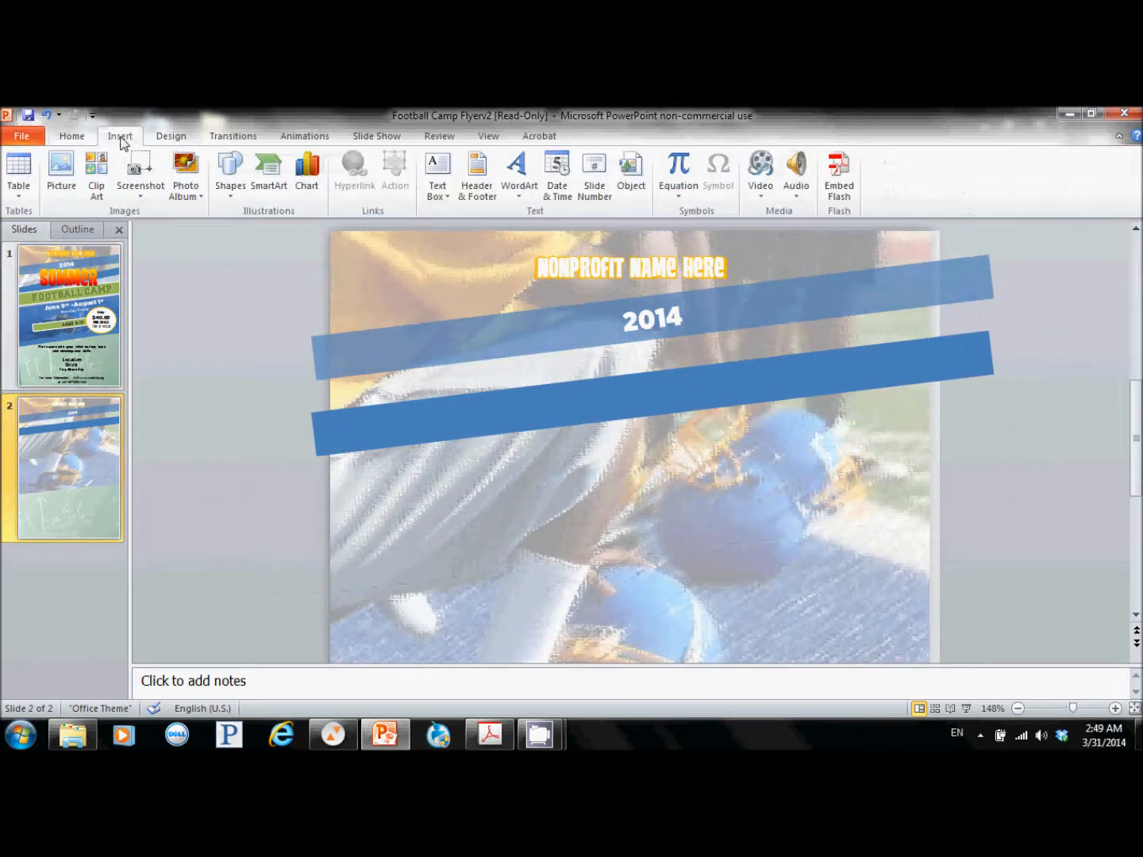
click(651, 314)
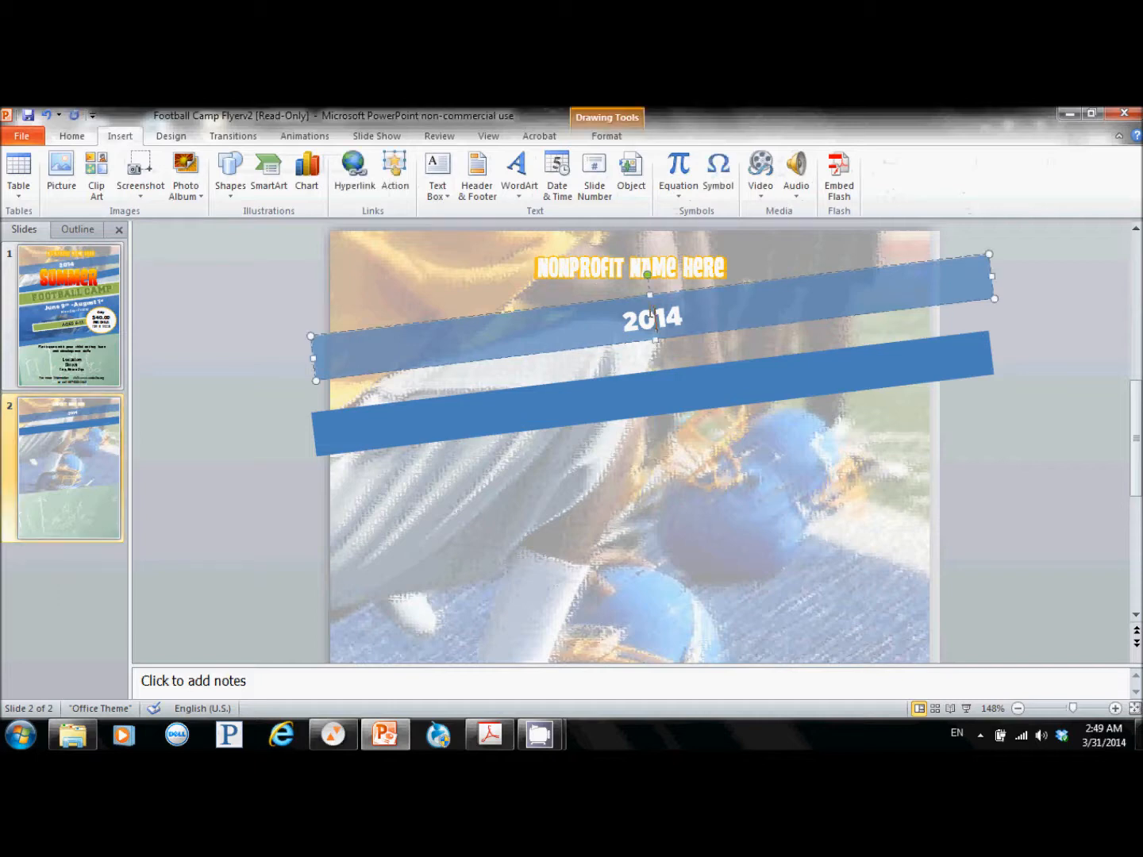
click(438, 185)
click(467, 213)
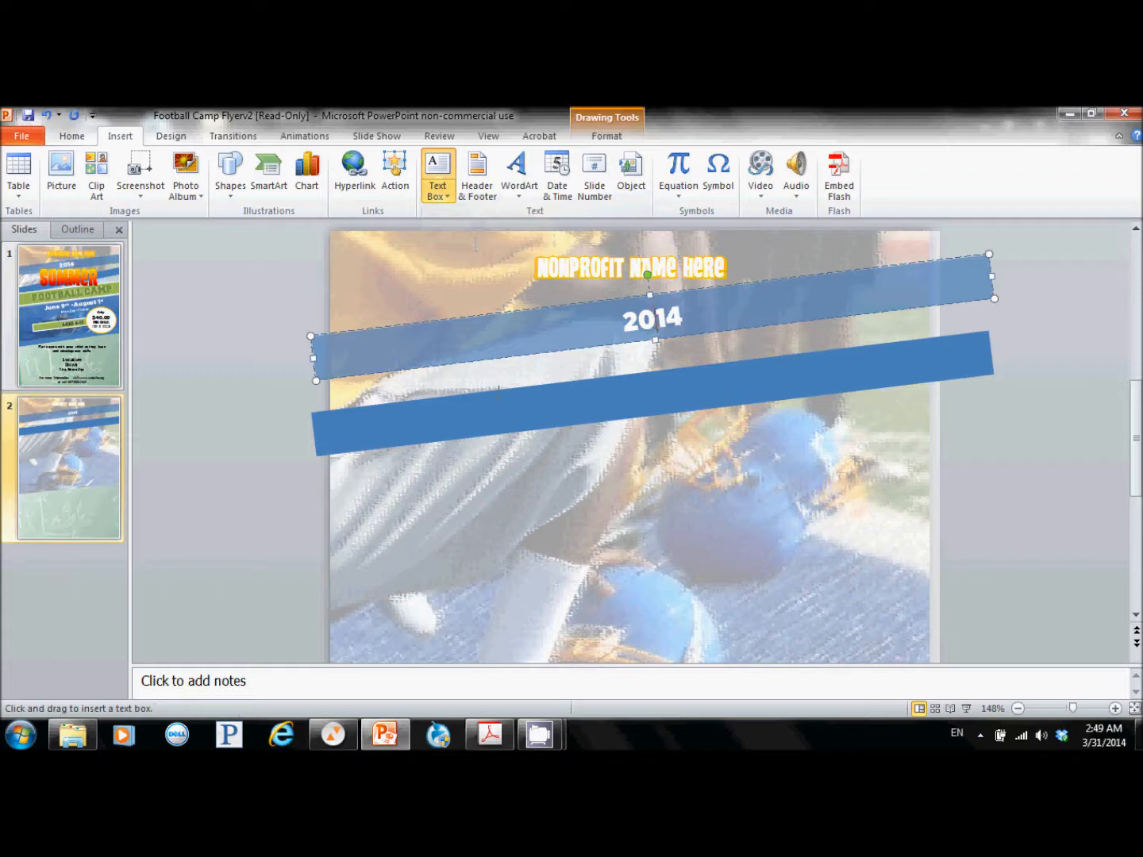
drag(491, 392, 851, 462)
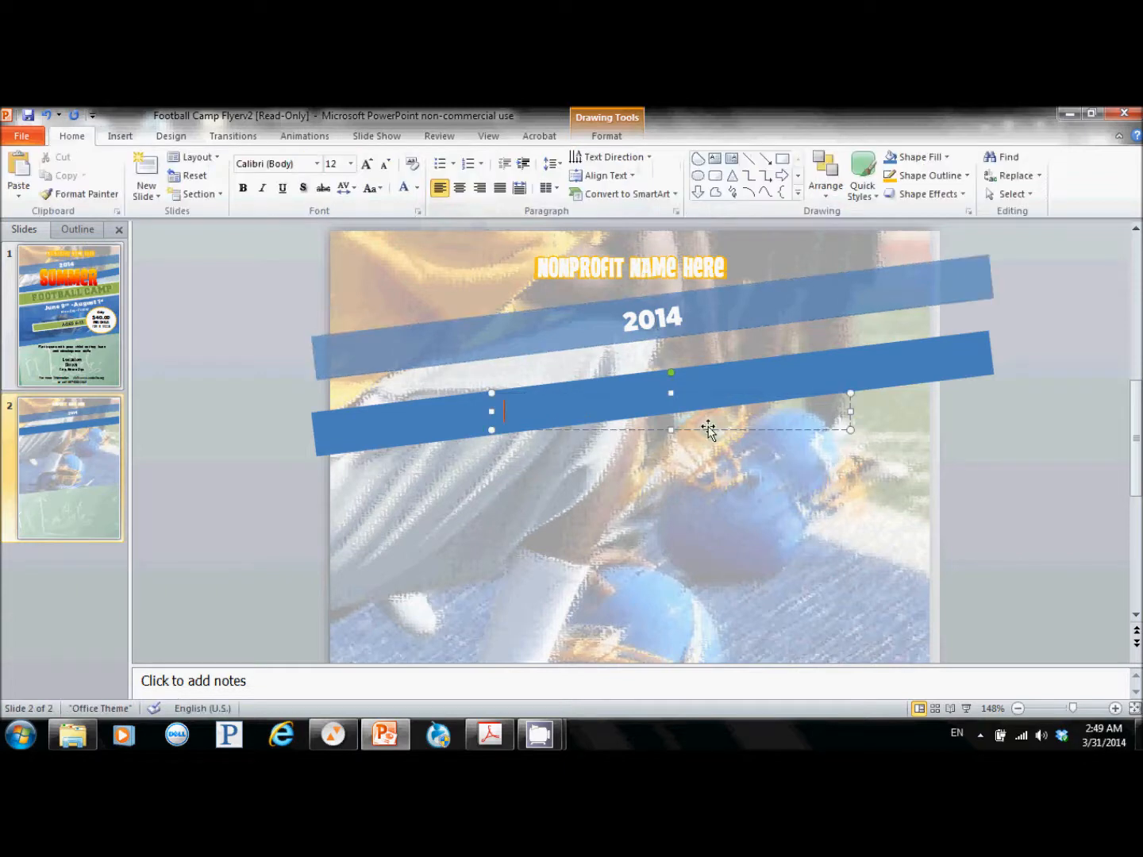
click(457, 191)
text(SUMMER)
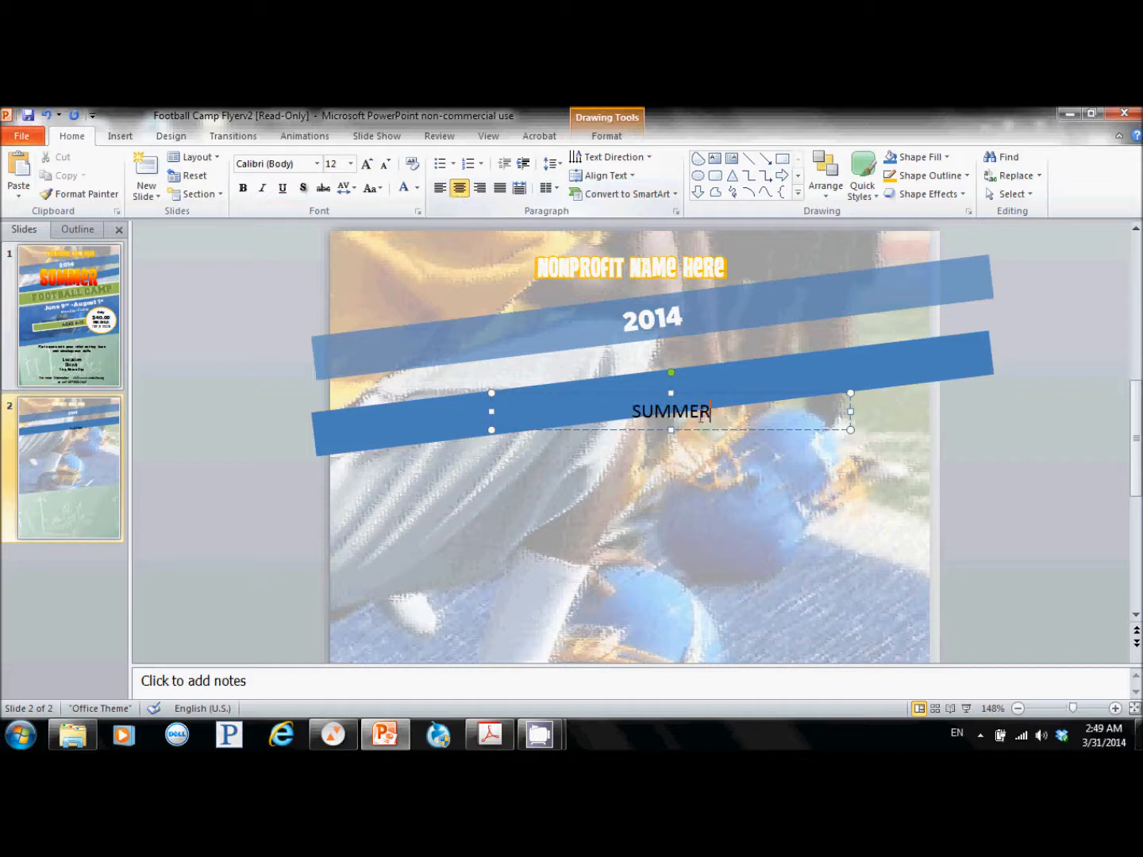
drag(712, 410, 636, 410)
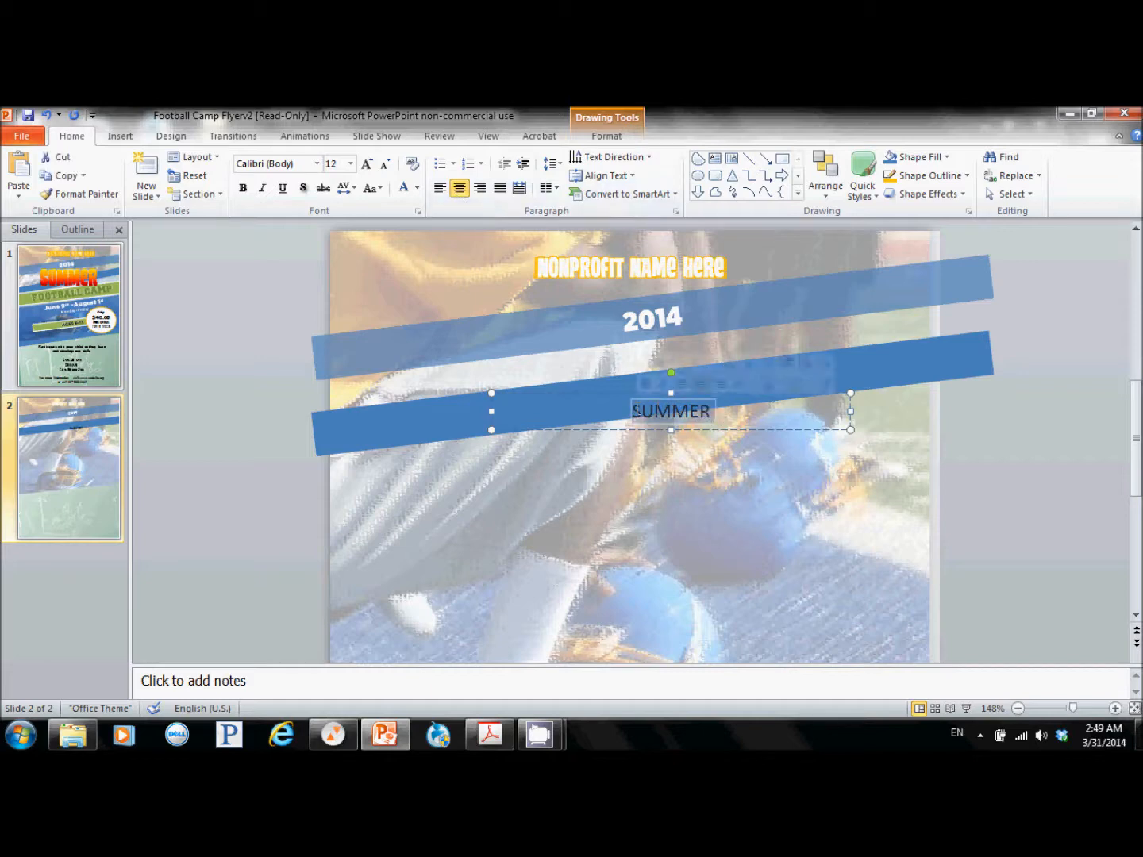
Step: Format the "SUMMER" text in the Tan Patty font at 60 pt
click(332, 164)
key(Return)
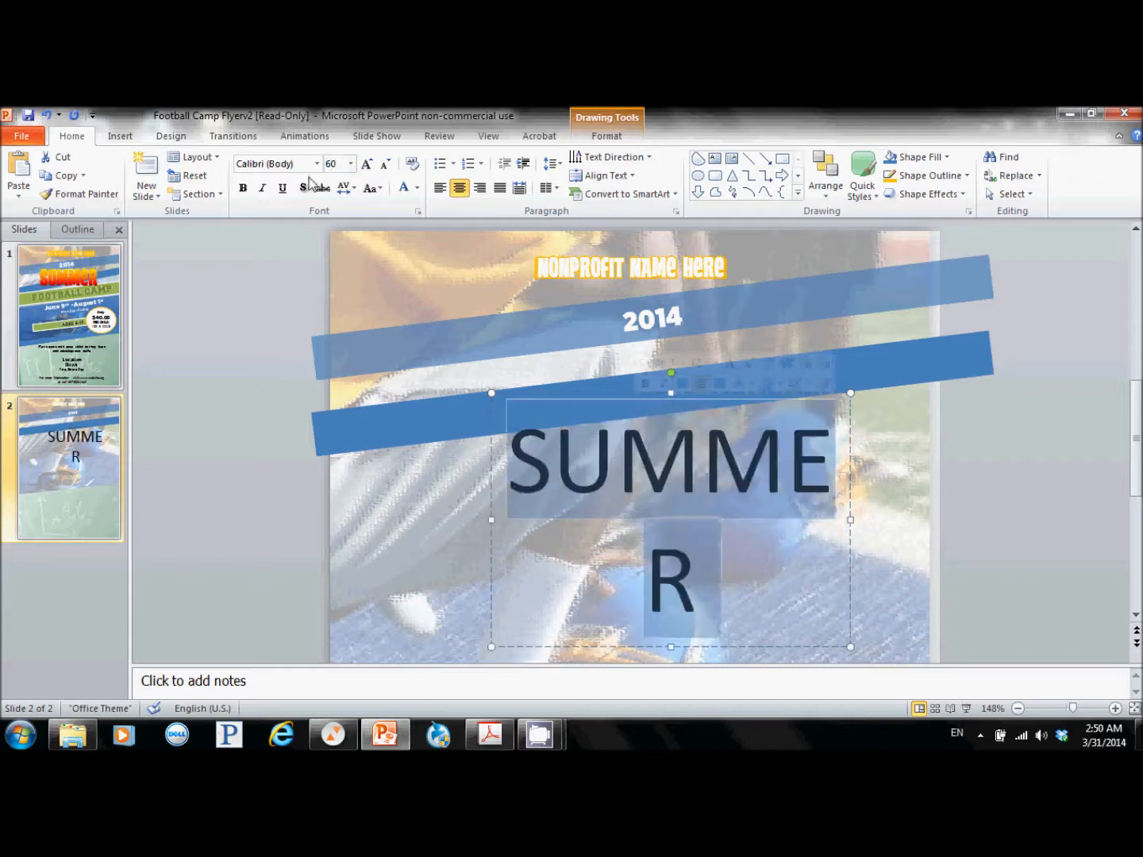
click(305, 163)
text(Tan Patty)
key(Return)
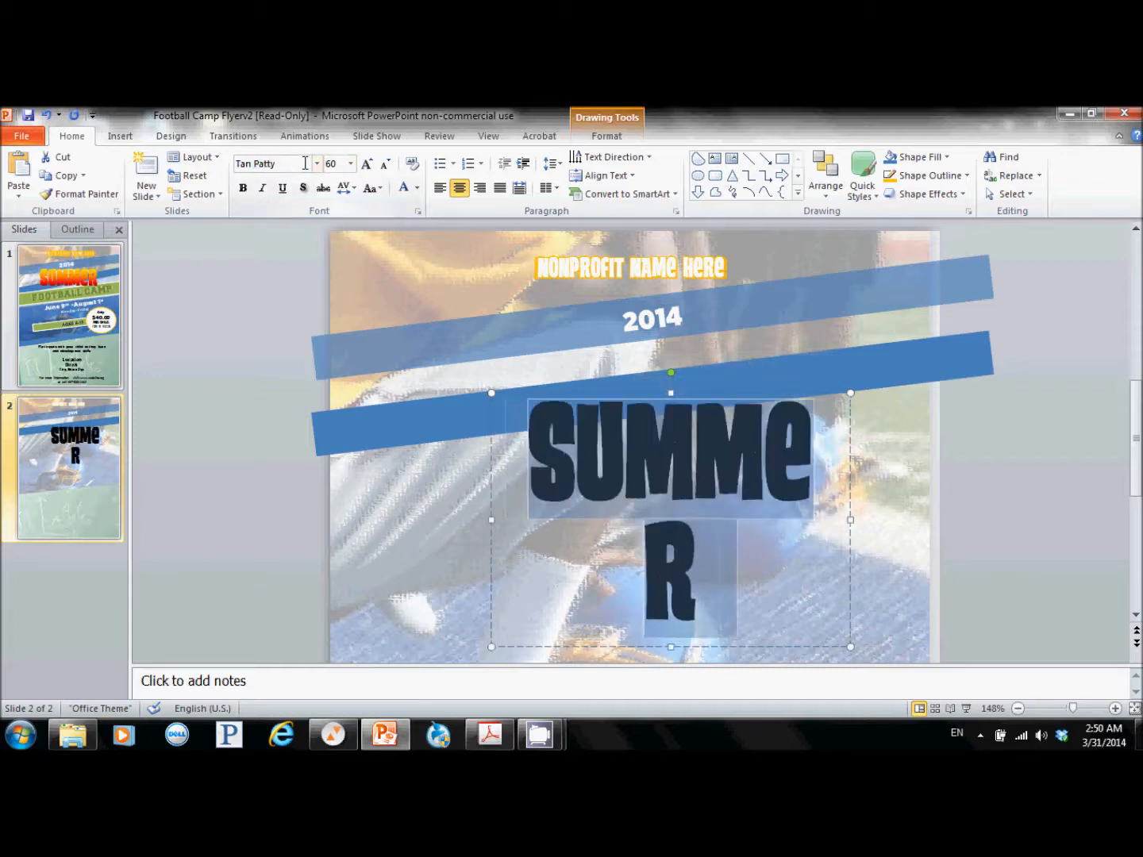
Step: Widen the "SUMMER" text box to fit one line, place it over the lower blue strip, and nudge the "2014" strip slightly down
drag(850, 520, 926, 509)
drag(783, 461, 619, 344)
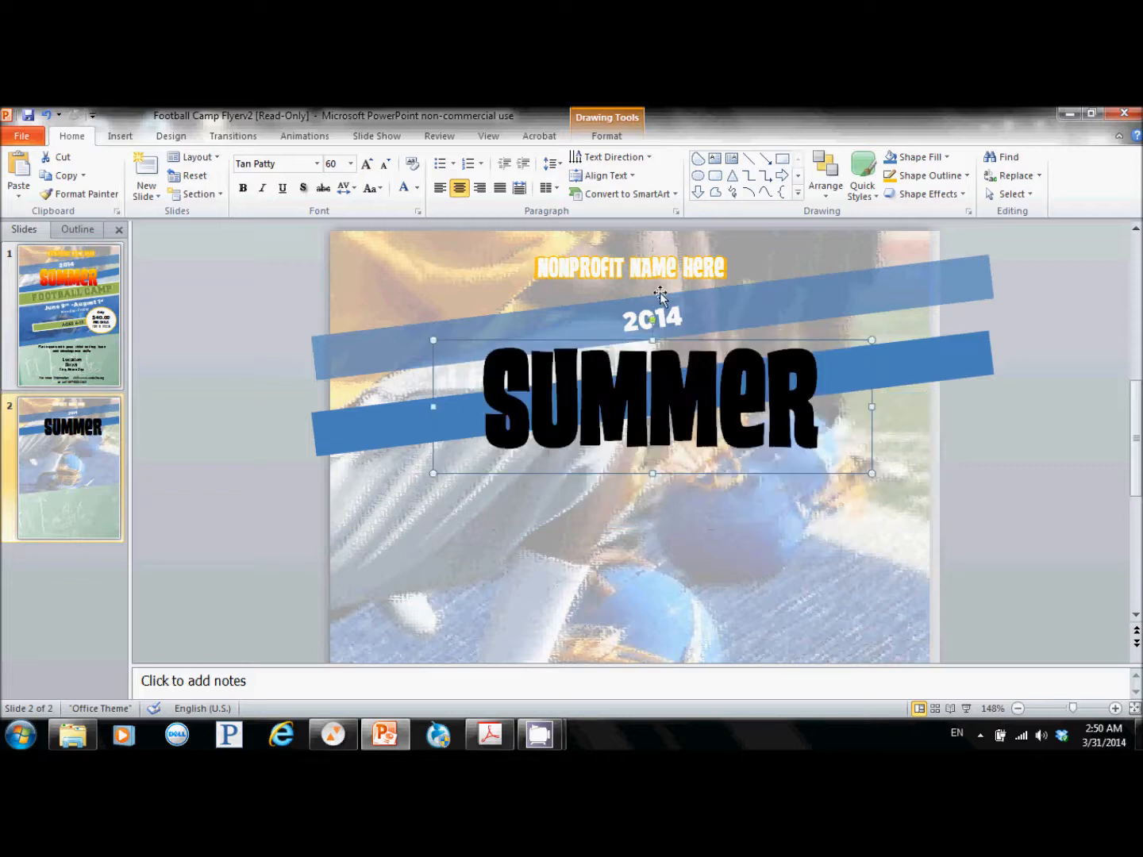
click(665, 339)
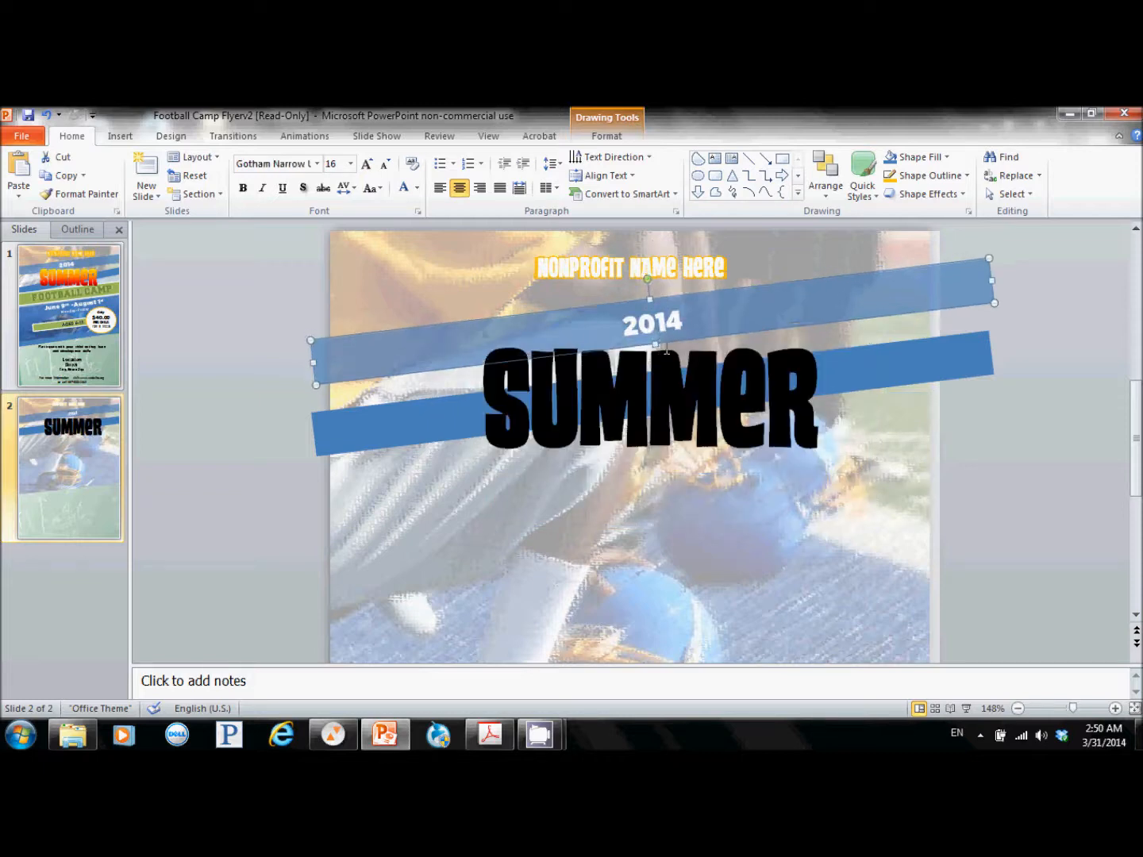
click(664, 361)
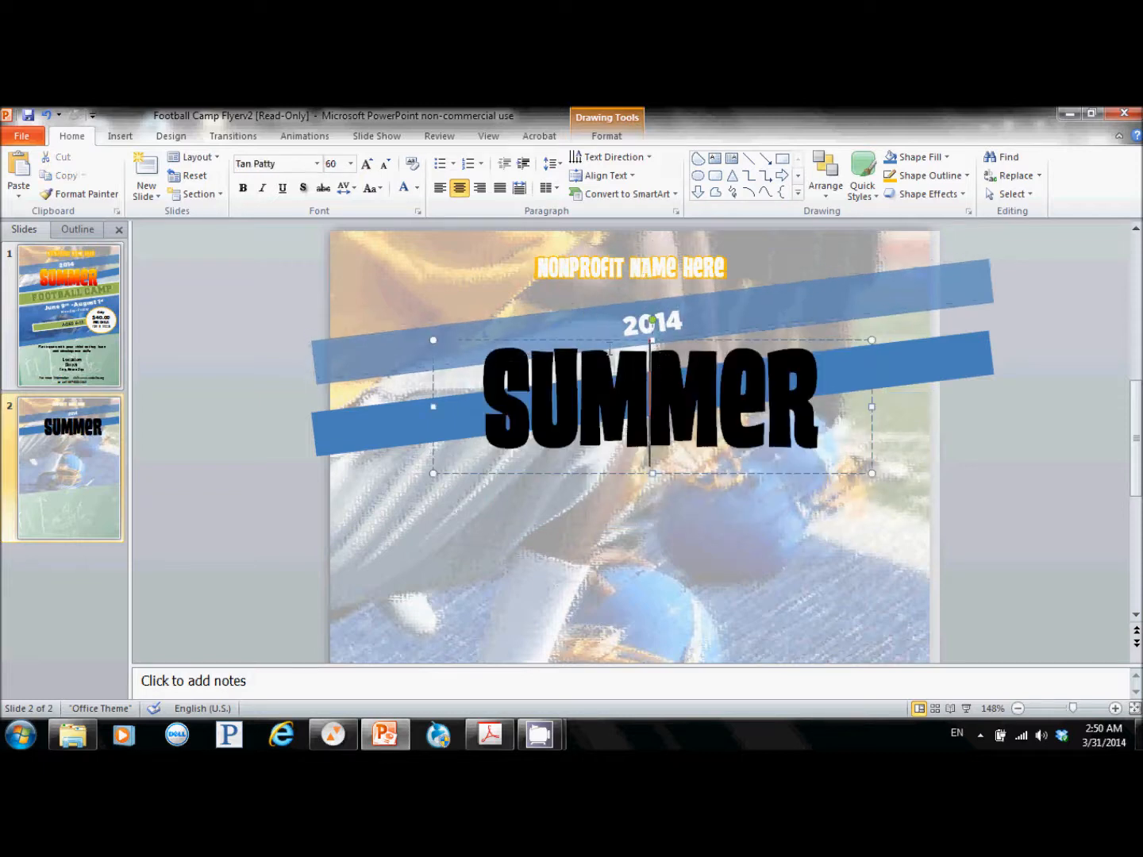
mouse_move(599, 344)
mouse_down()
mouse_move(586, 342)
mouse_move(599, 344)
mouse_up()
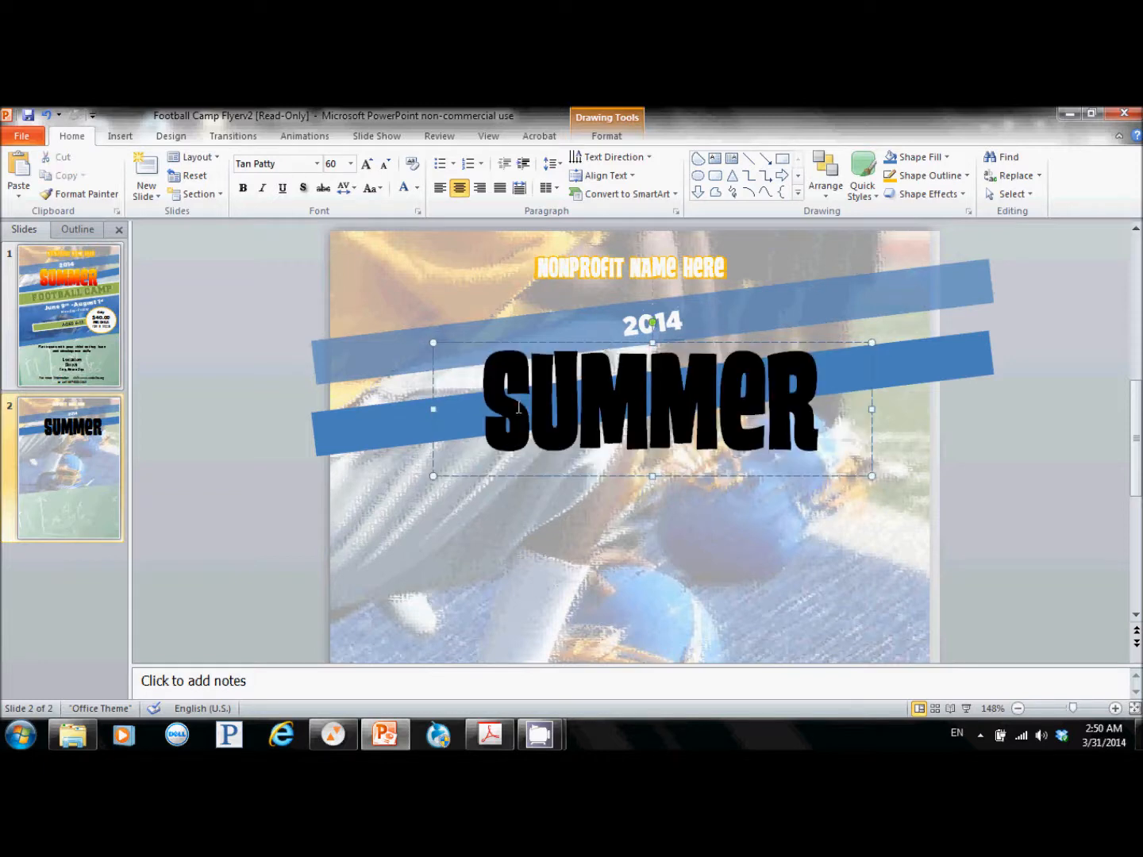
Step: Fill the "SUMMER" text with the linear Fire gradient at 90°
drag(481, 390, 832, 399)
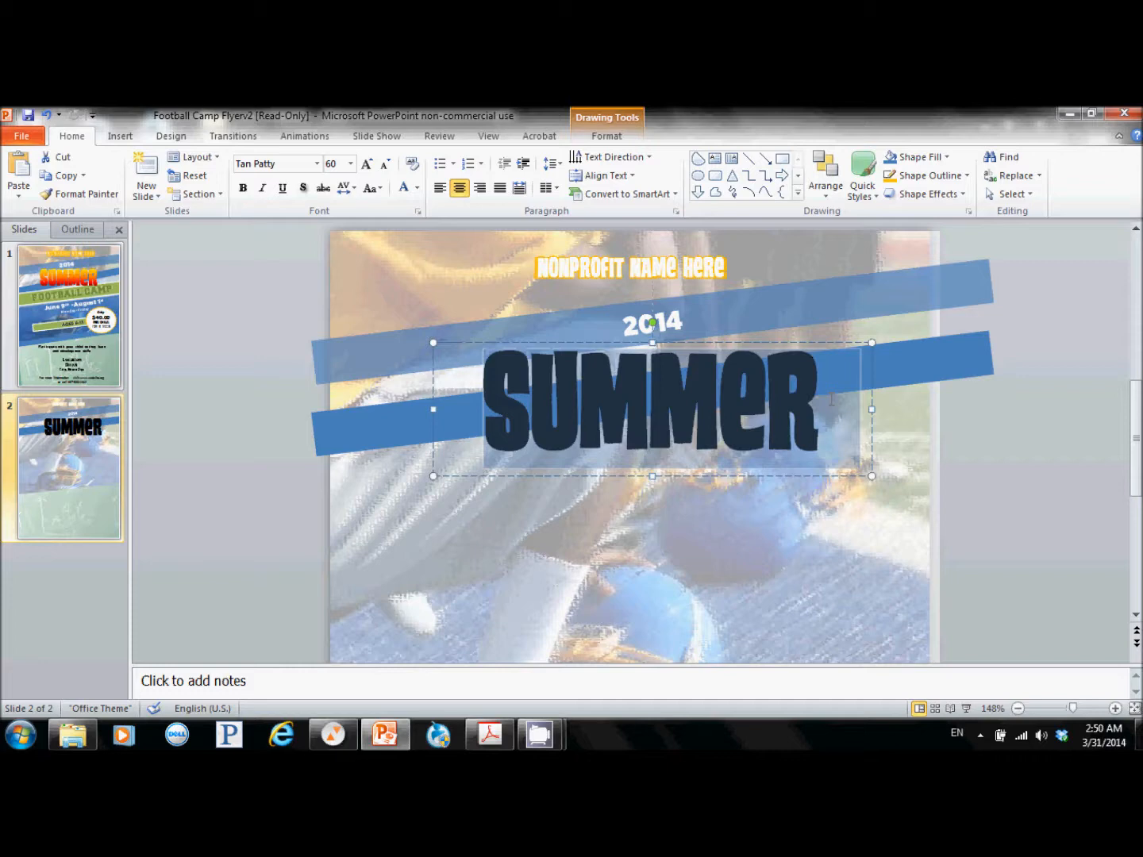
right_click(778, 400)
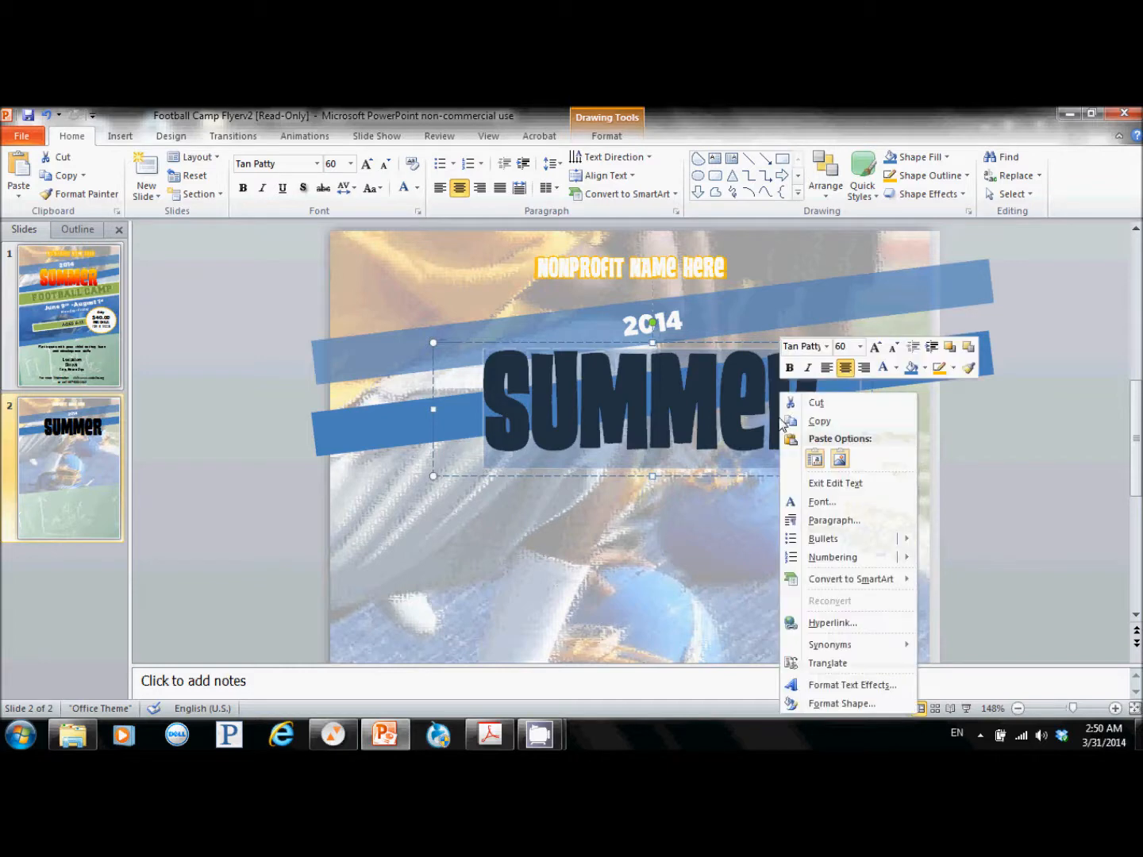
click(856, 685)
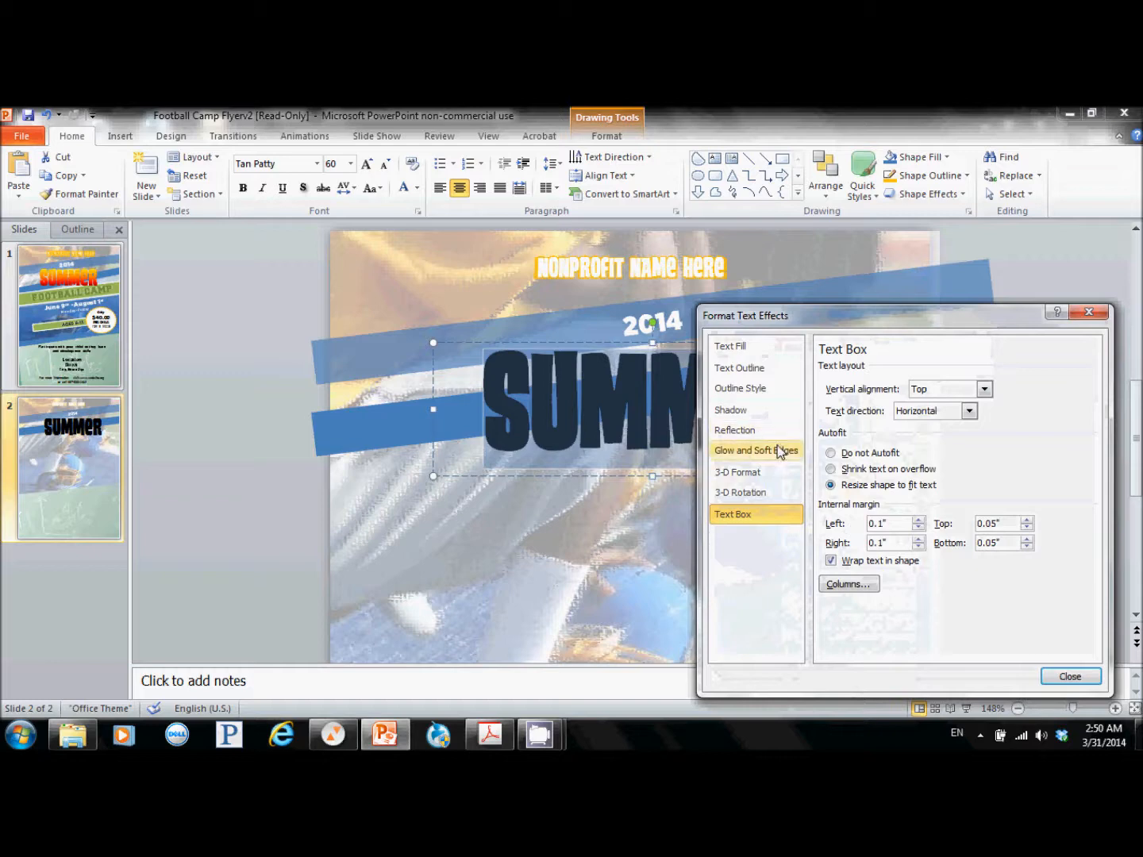
click(777, 355)
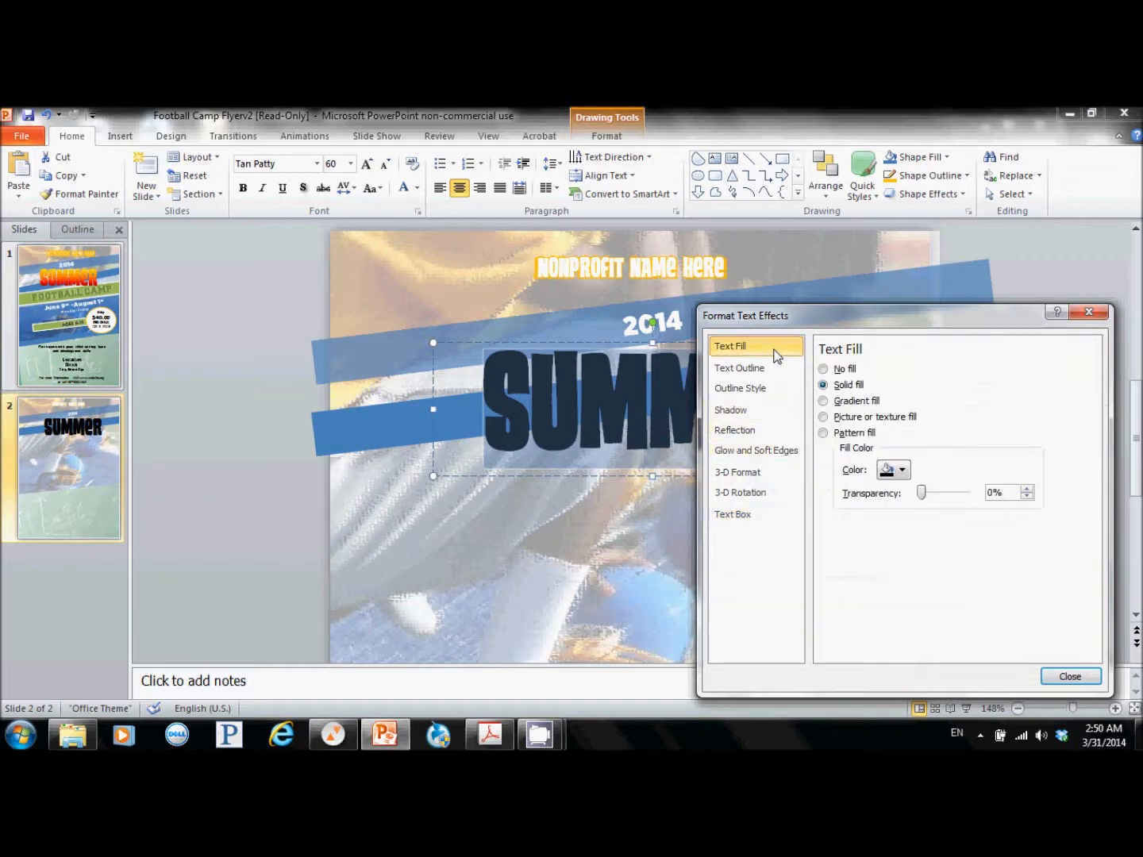
click(823, 401)
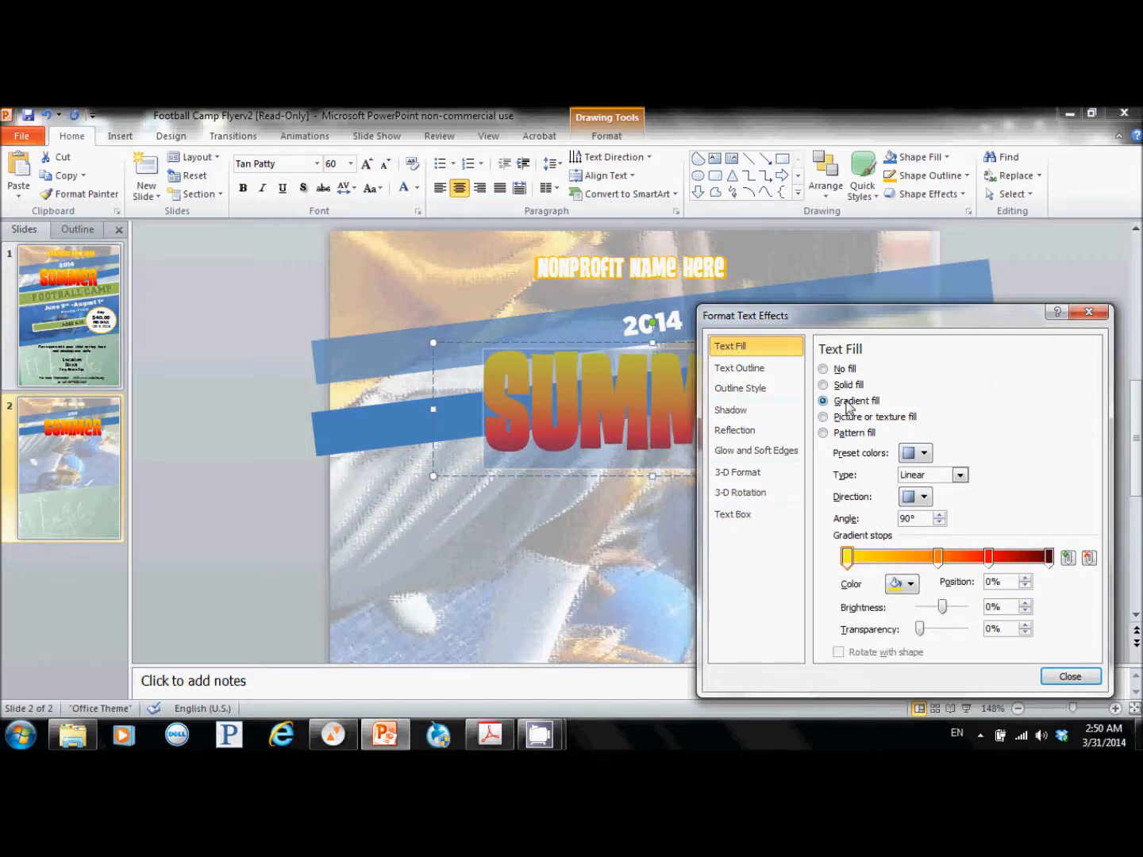
click(924, 454)
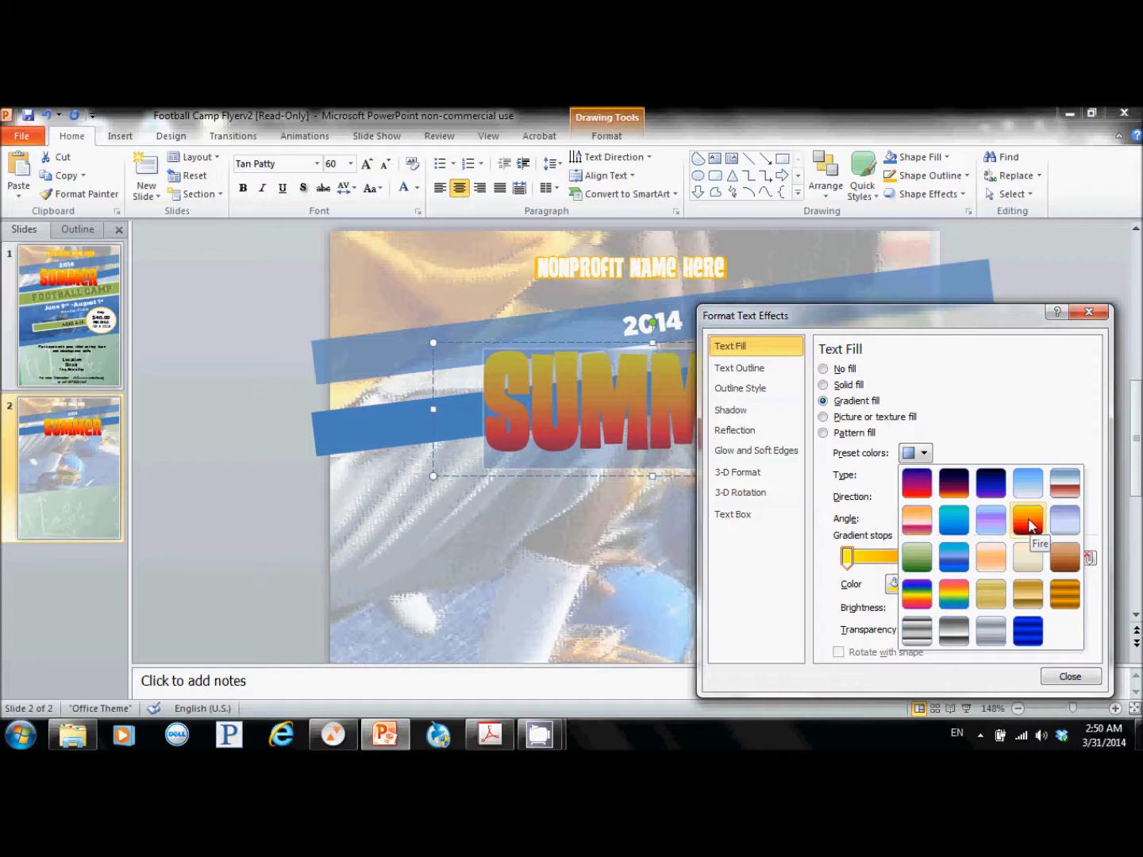
click(1073, 678)
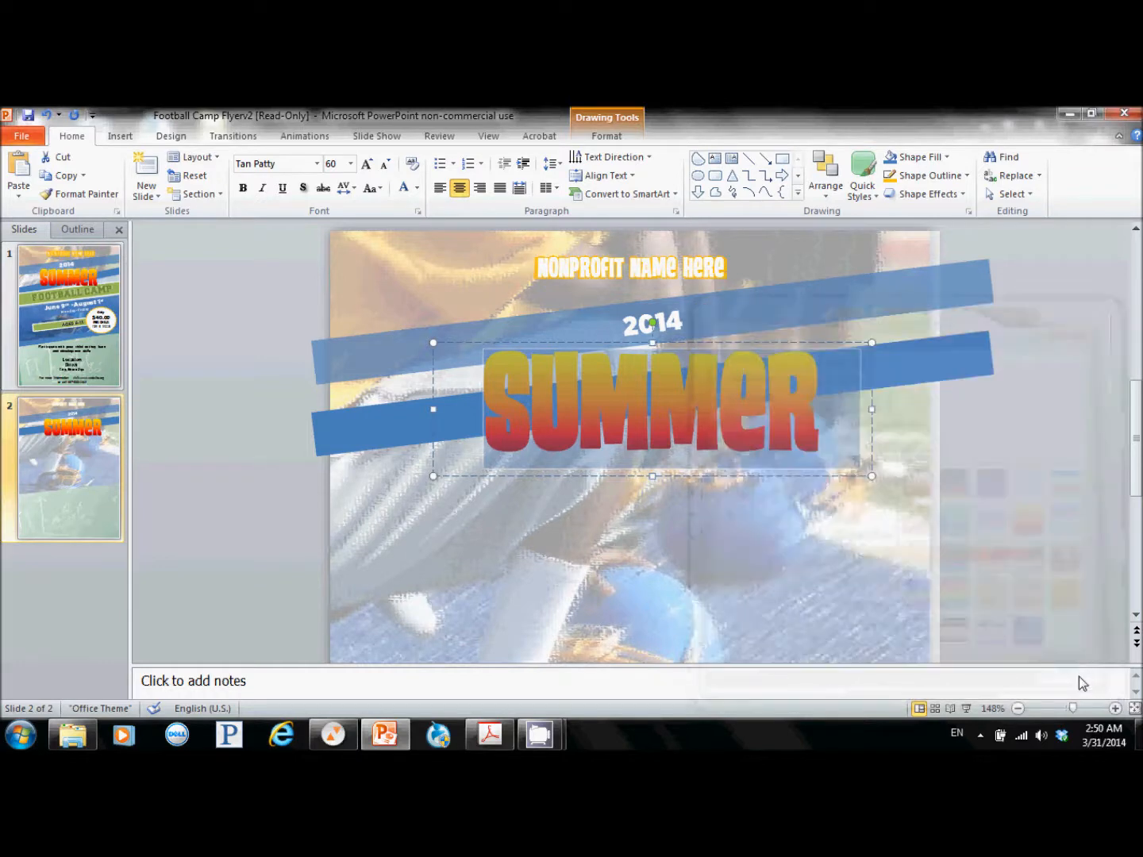
click(818, 517)
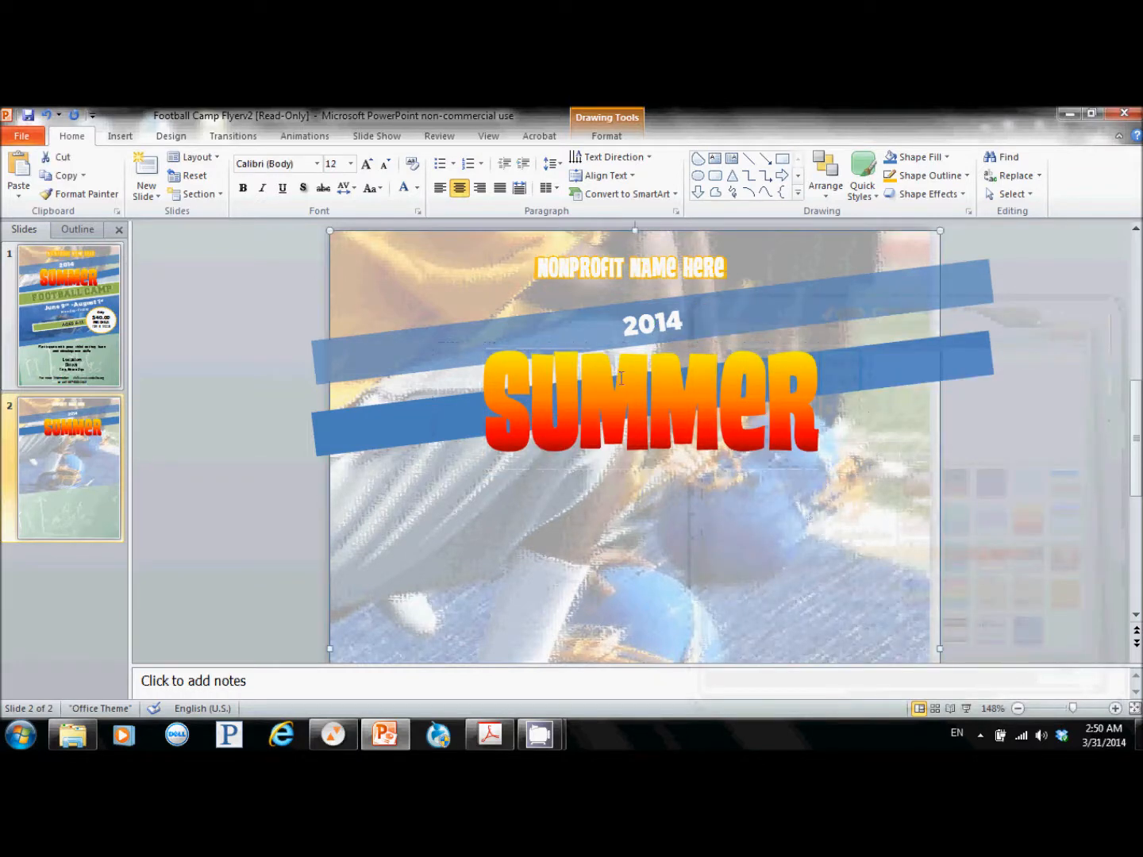
Step: Apply a black shadow to the "SUMMER" text
click(481, 400)
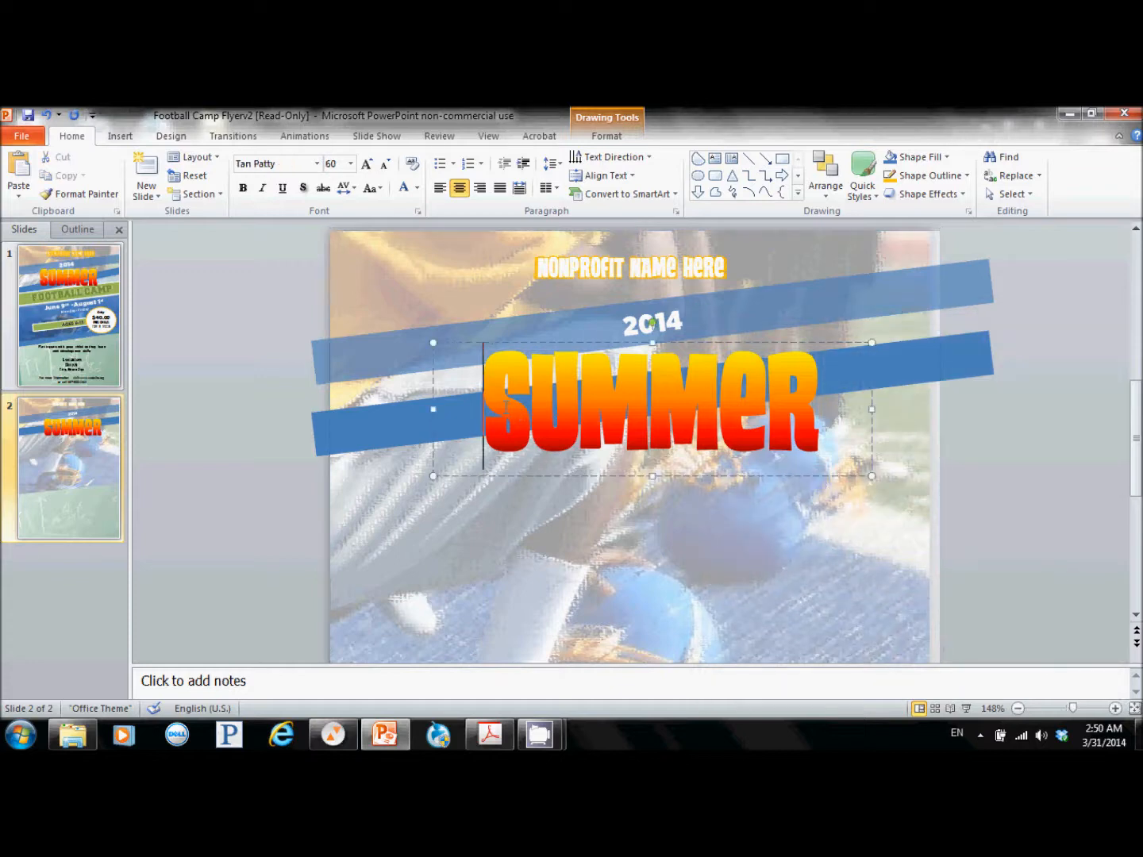
drag(482, 401, 821, 413)
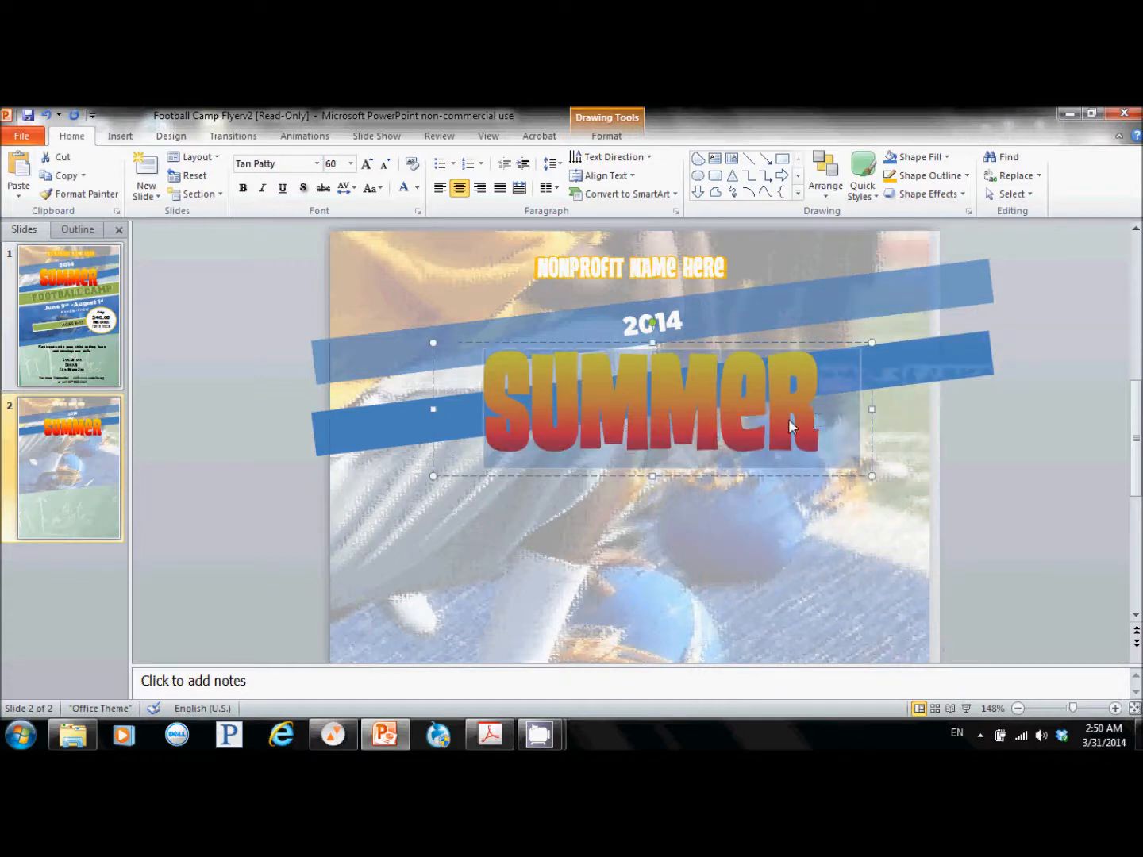
right_click(789, 392)
click(879, 686)
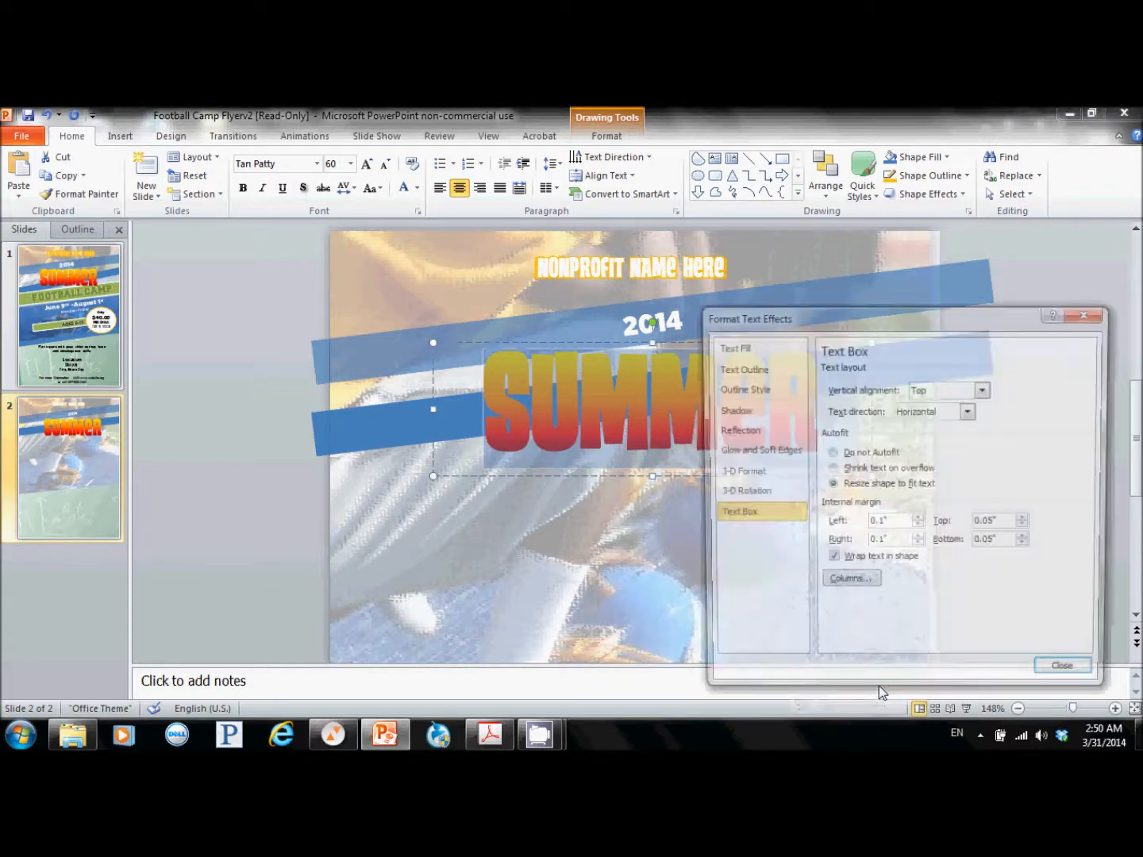
click(739, 411)
click(889, 397)
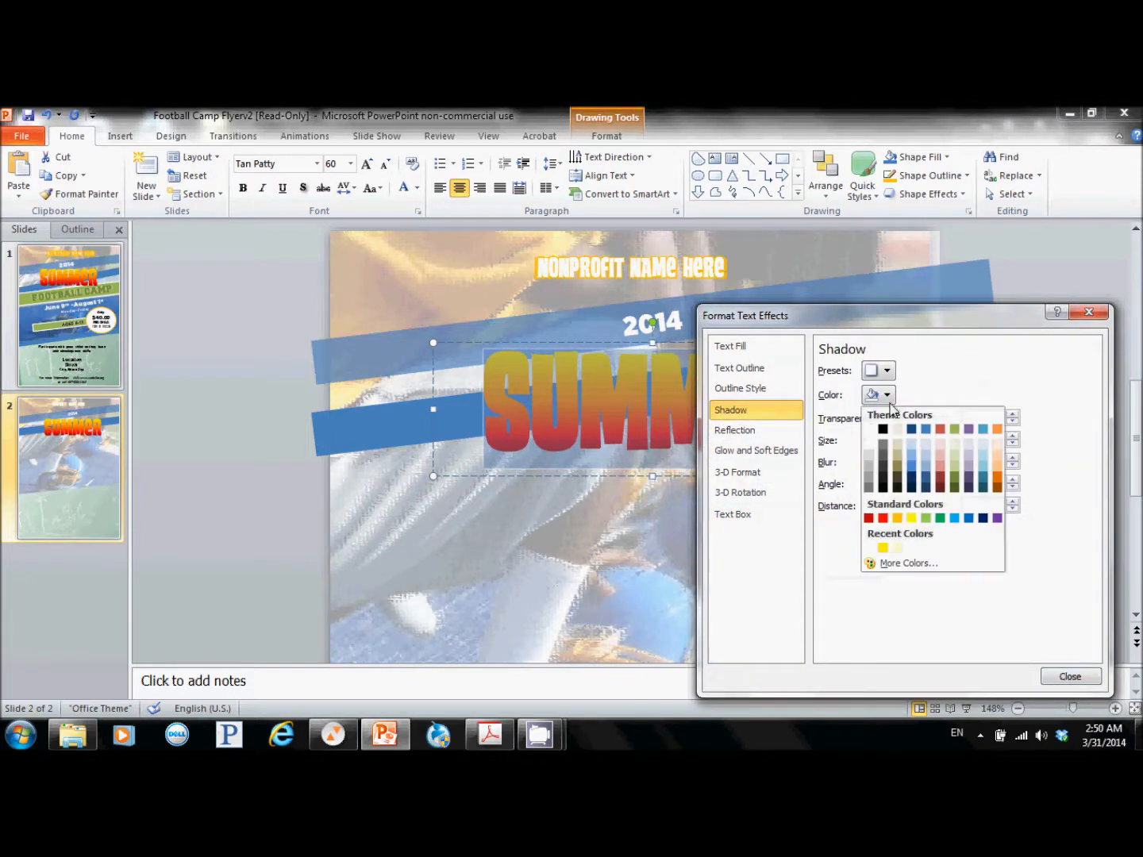
click(889, 436)
Step: Set the "SUMMER" text shadow to 0% transparency, 105% size, 0 pt blur, 94° angle and 2 pt distance
drag(957, 321, 240, 260)
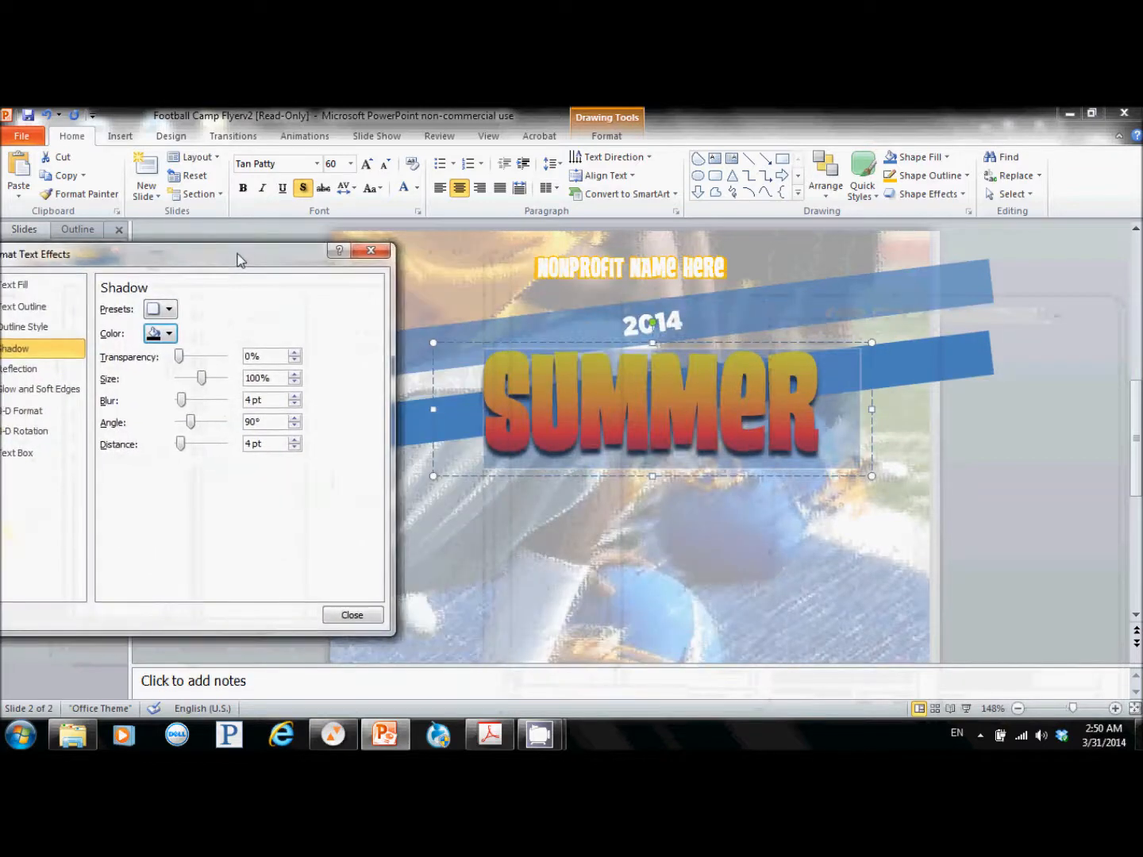
drag(182, 361, 179, 403)
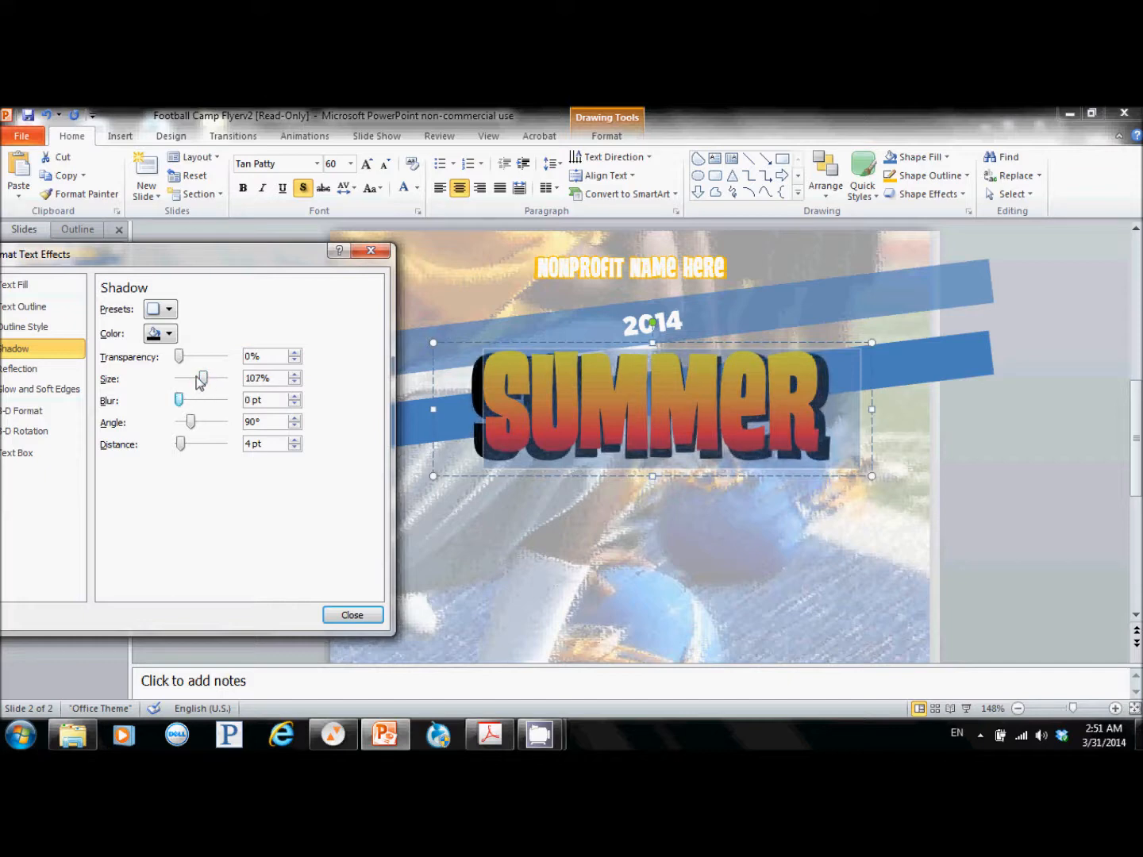
drag(204, 379, 182, 444)
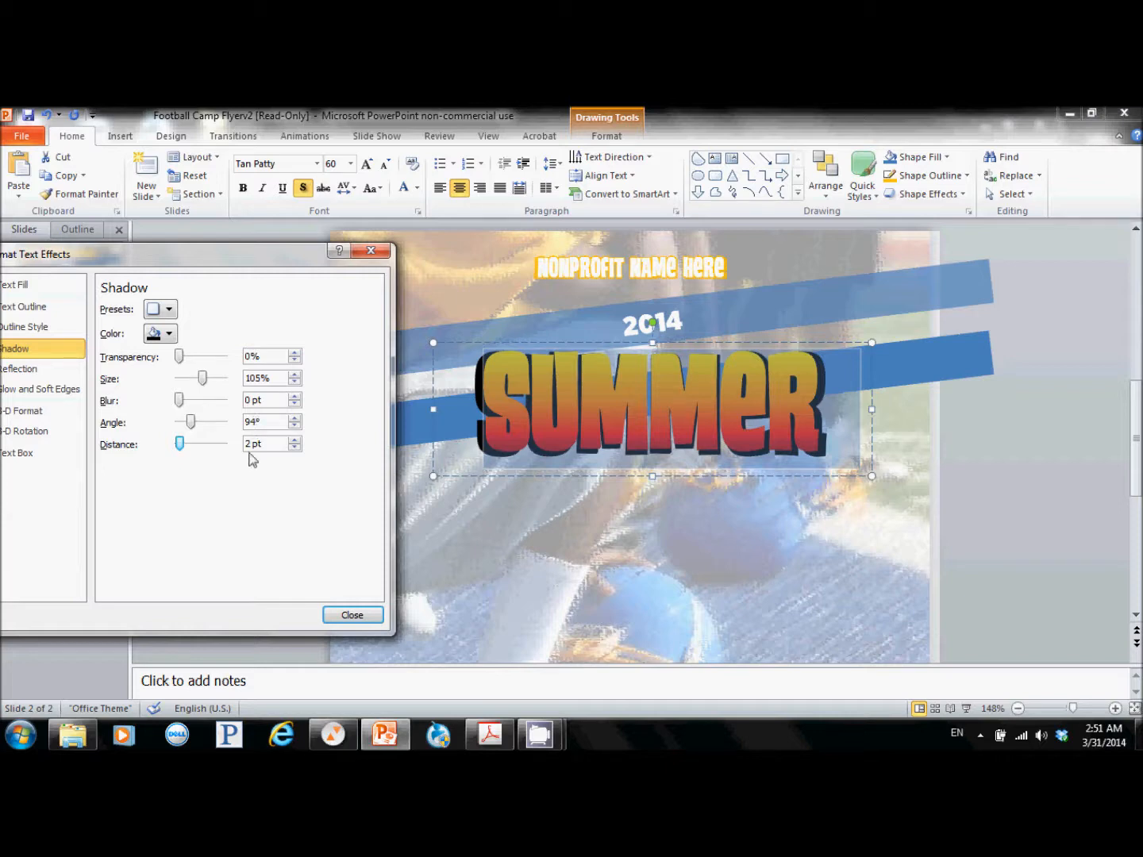
click(365, 618)
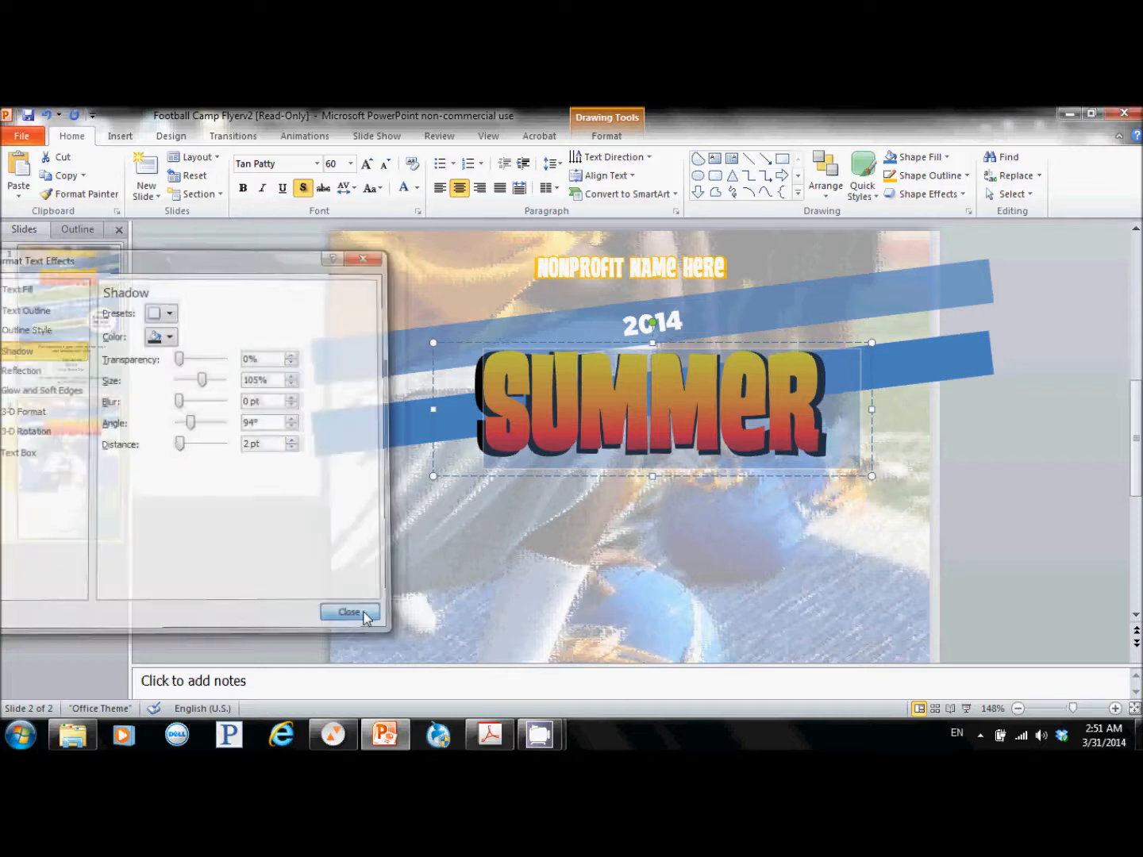
click(446, 590)
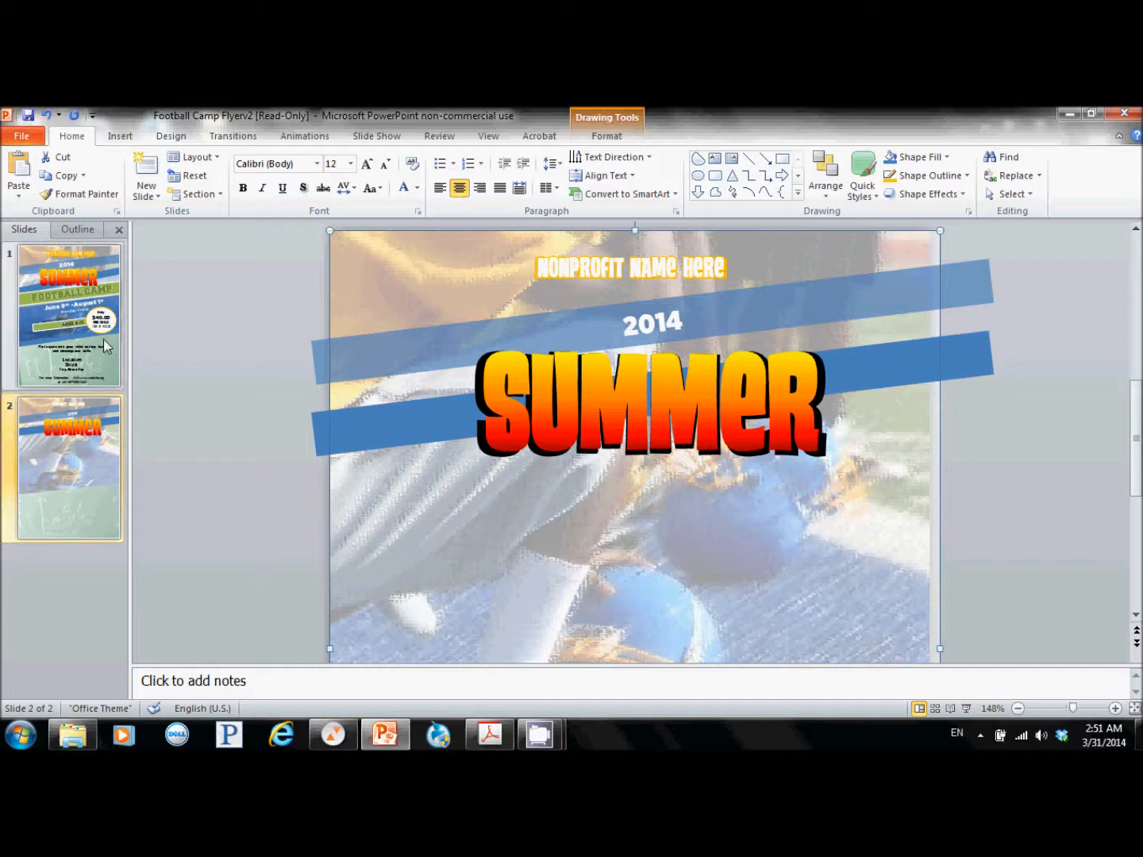
Step: Add a wide, center-aligned text box below "SUMMER" and enter "FOOTBALL CAMP"
click(119, 138)
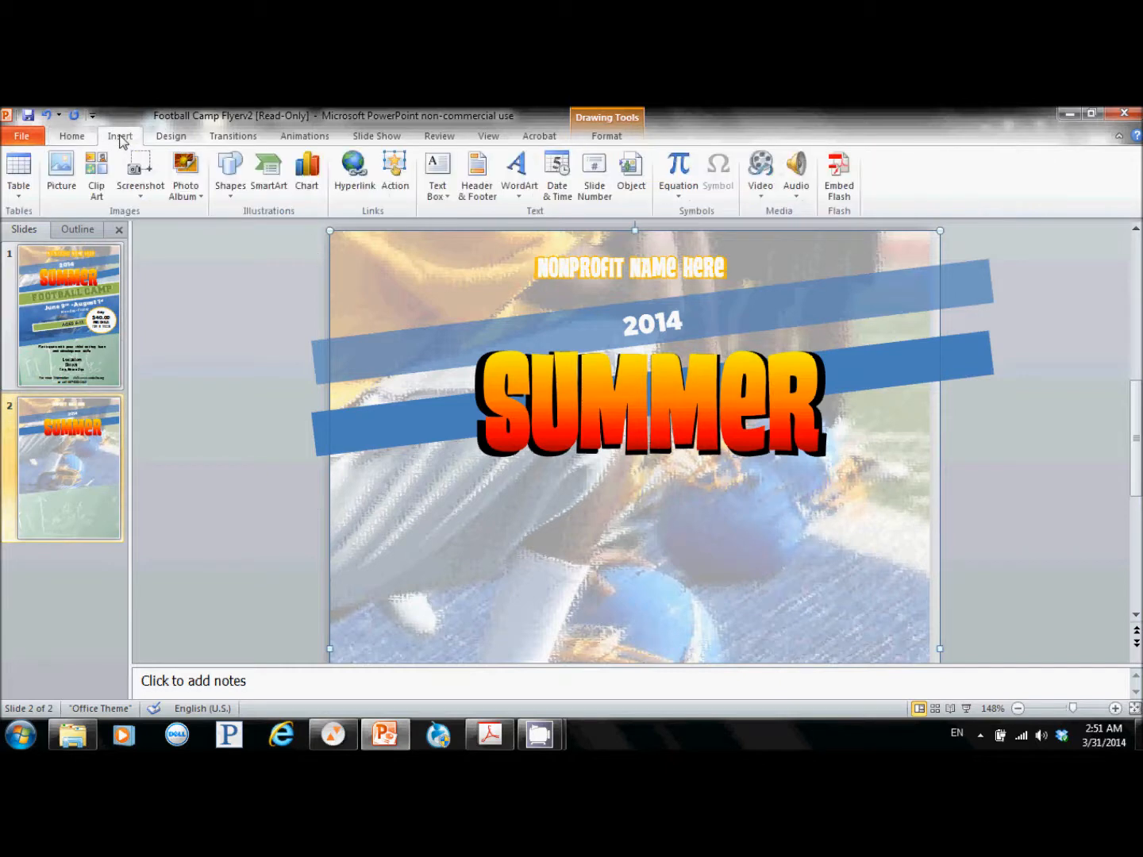
click(228, 190)
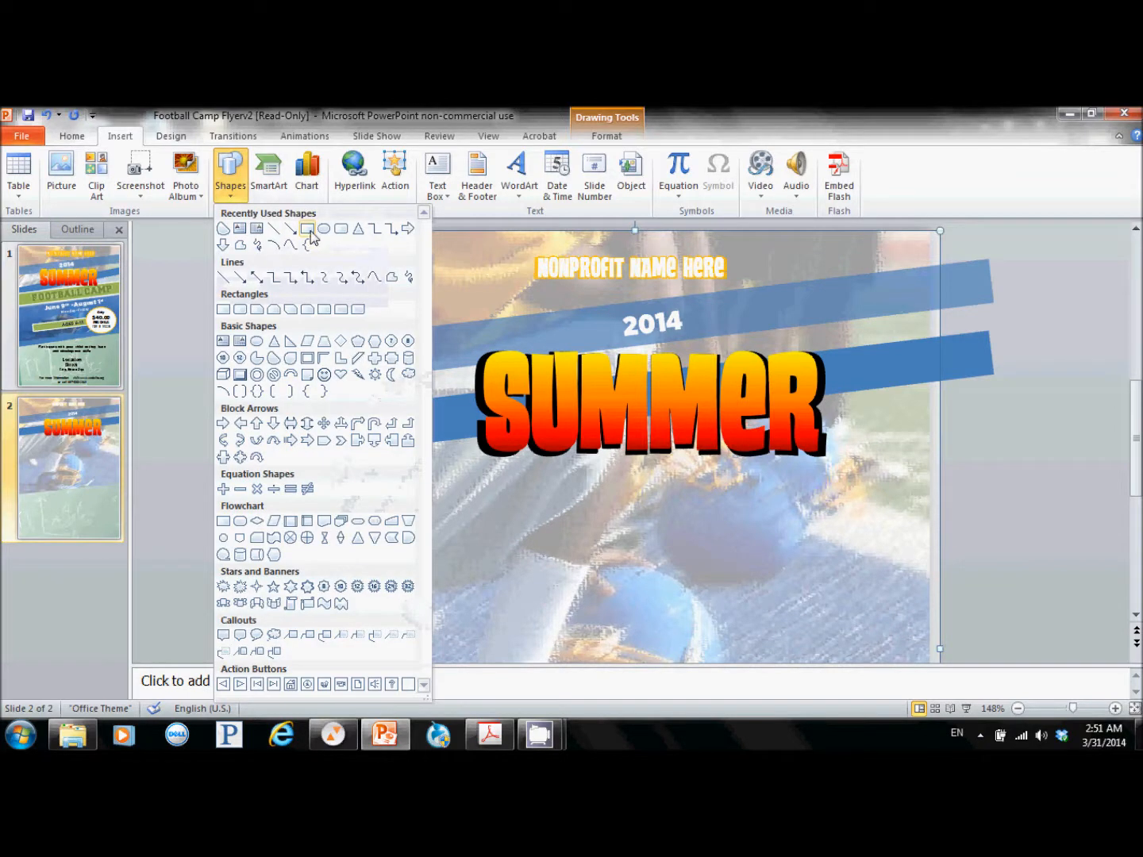
click(449, 176)
drag(382, 459, 947, 536)
click(460, 189)
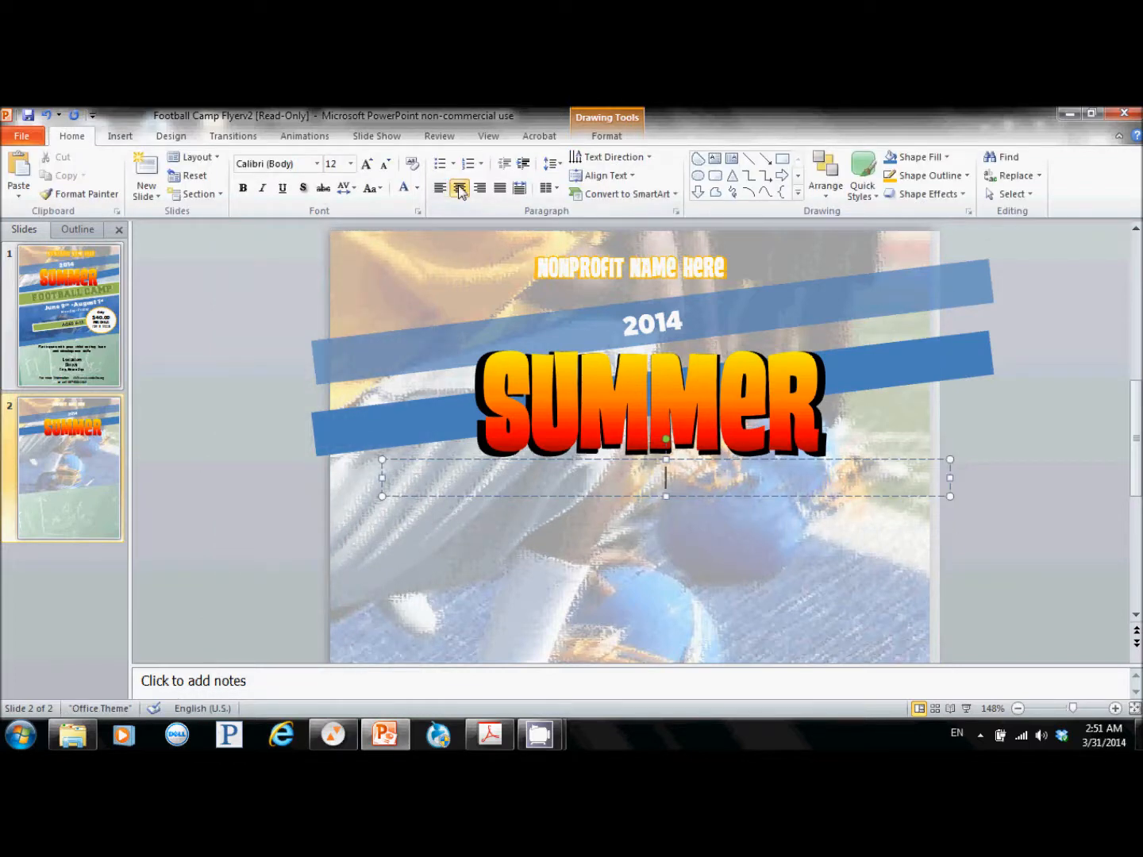
text(FOOTBALL CAMOP)
key(BackSpace)
key(BackSpace)
text(P)
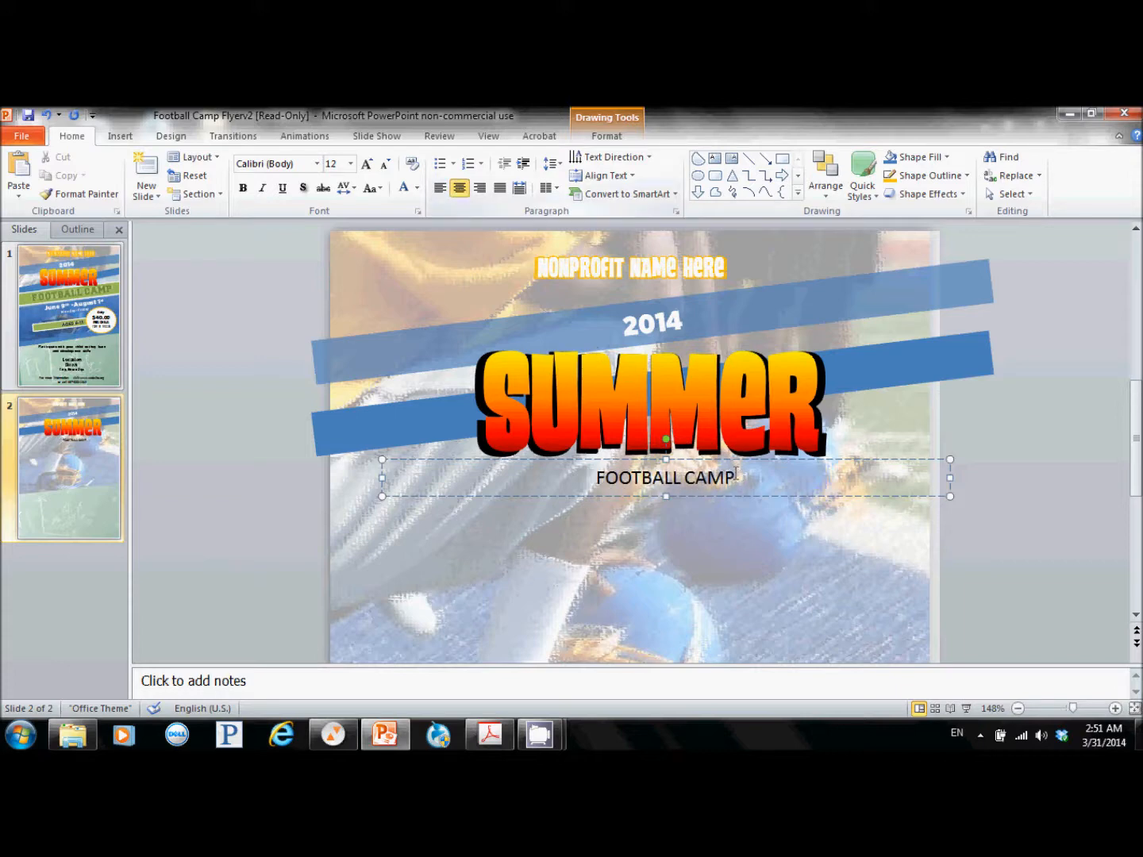
Step: Format the "FOOTBALL CAMP" text at 30 pt in the CollegiateBlackFL font
drag(735, 477, 596, 477)
click(332, 164)
text(30)
key(Return)
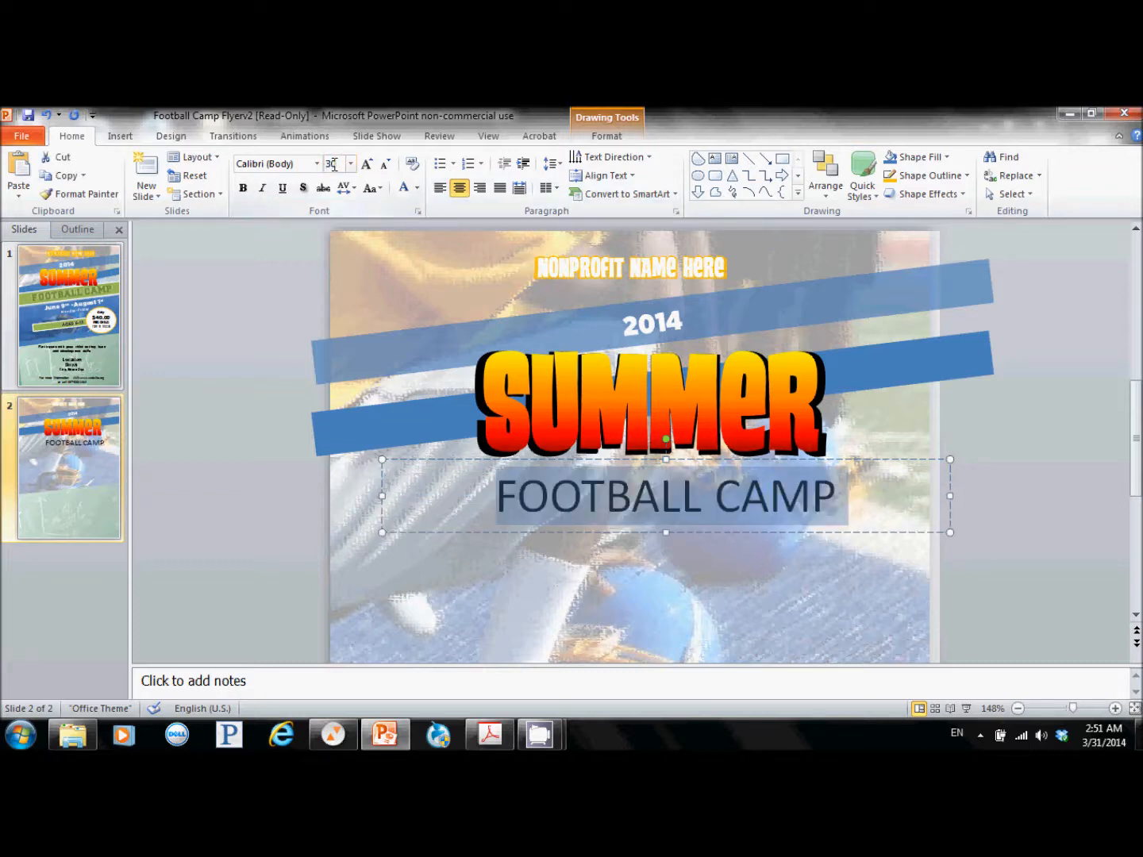
click(292, 165)
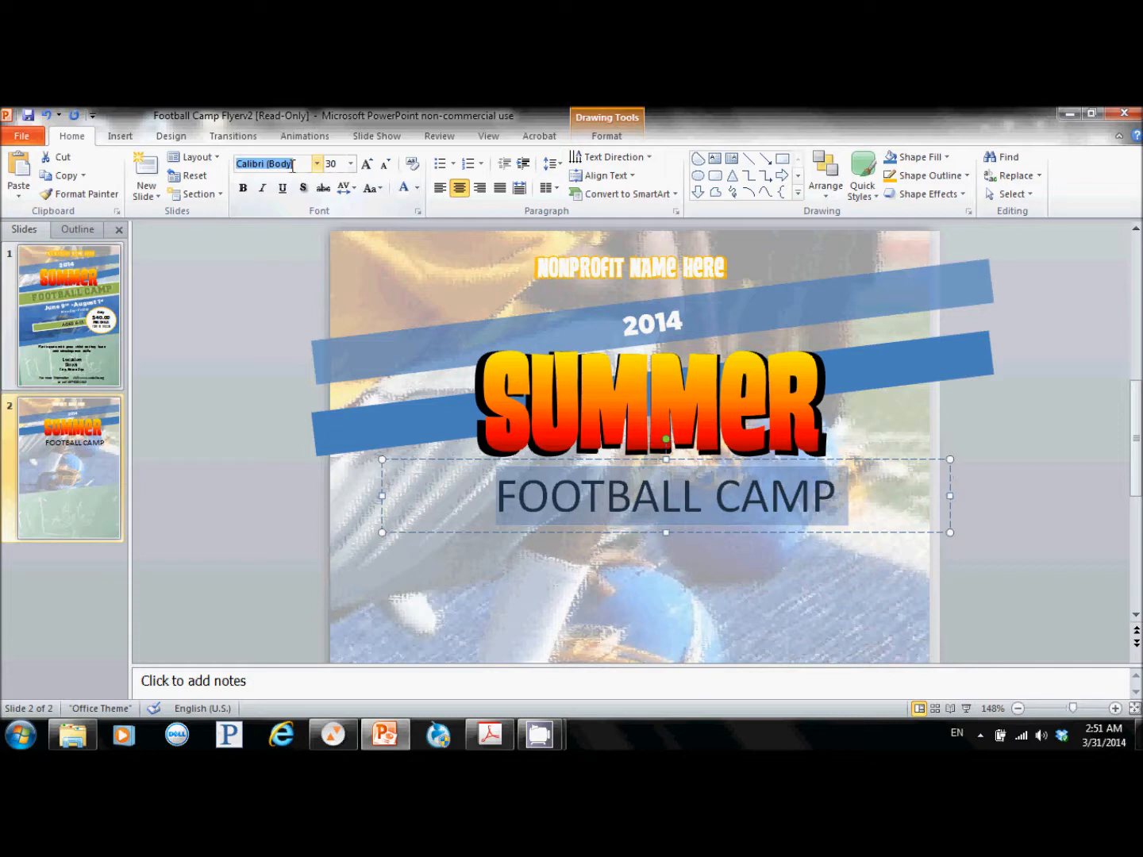
text(Go)
key(BackSpace)
text(Co)
key(Return)
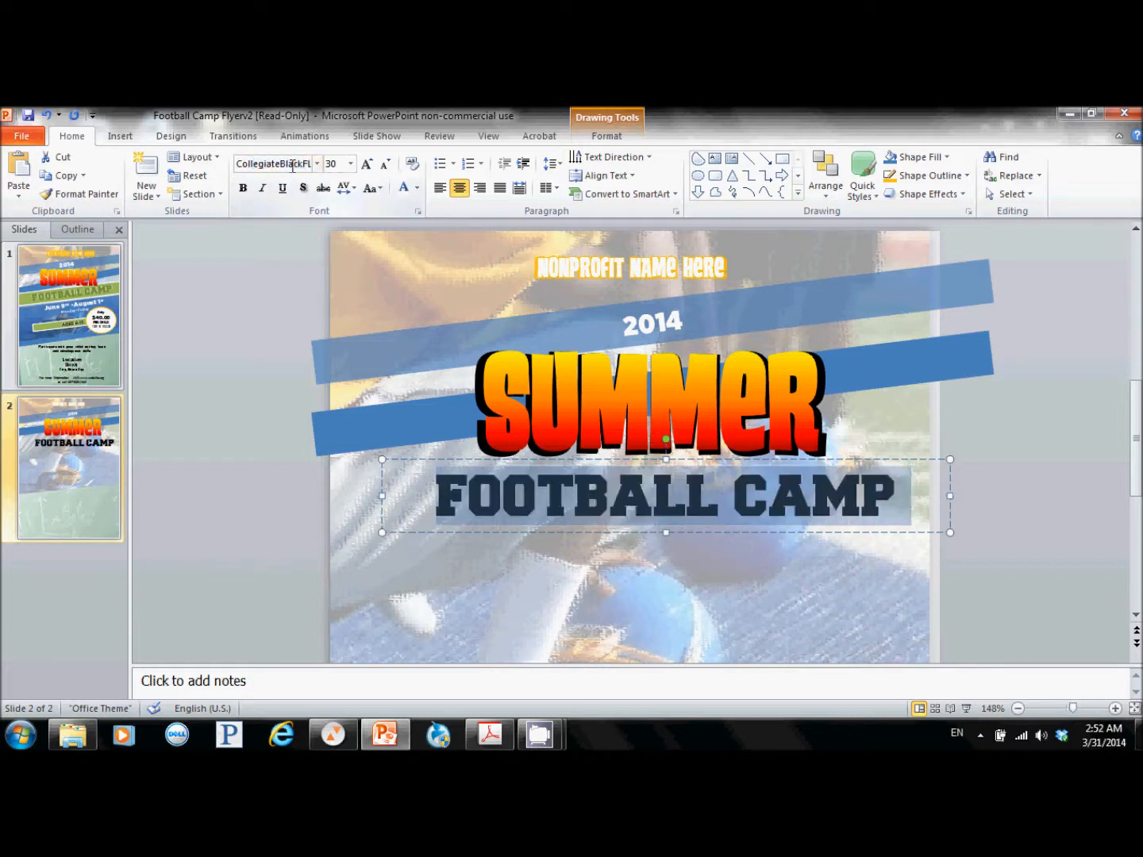
Step: Apply the solid olive green shape style with white text to the "FOOTBALL CAMP" box and center it slightly lower beneath "SUMMER"
click(434, 461)
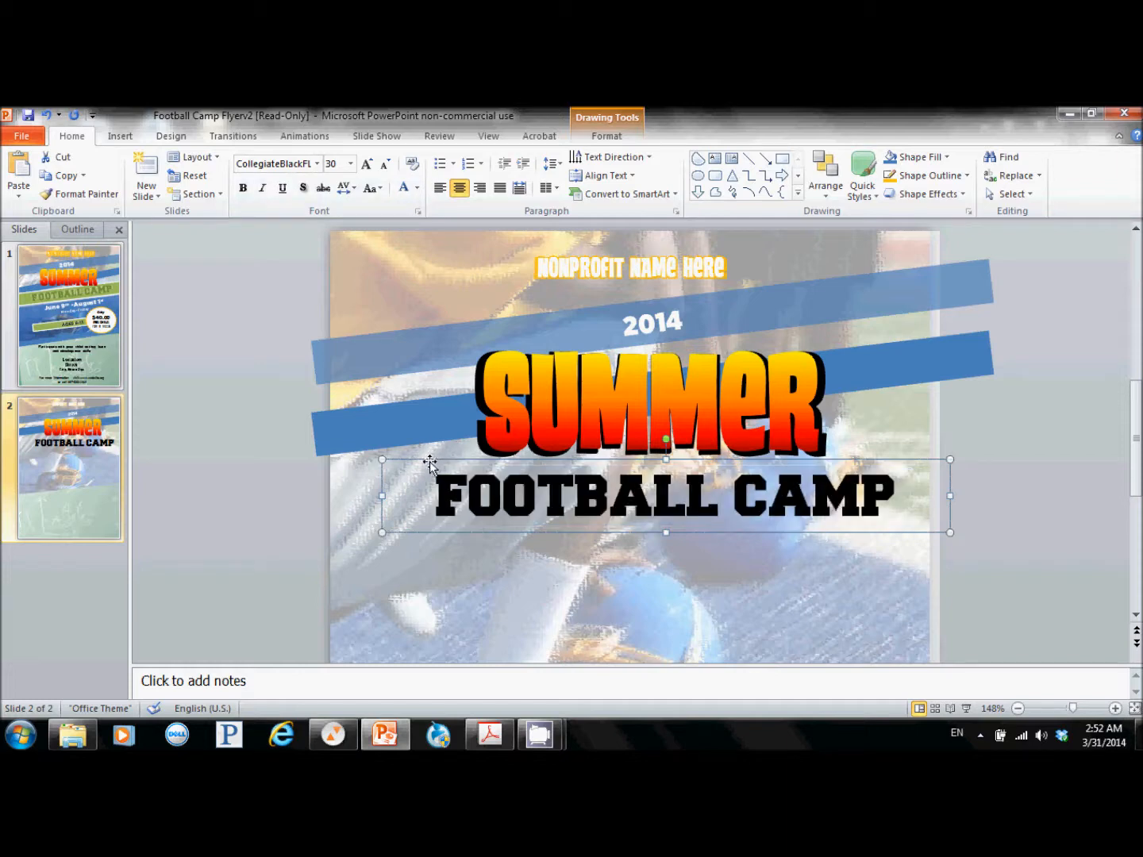
double_click(450, 531)
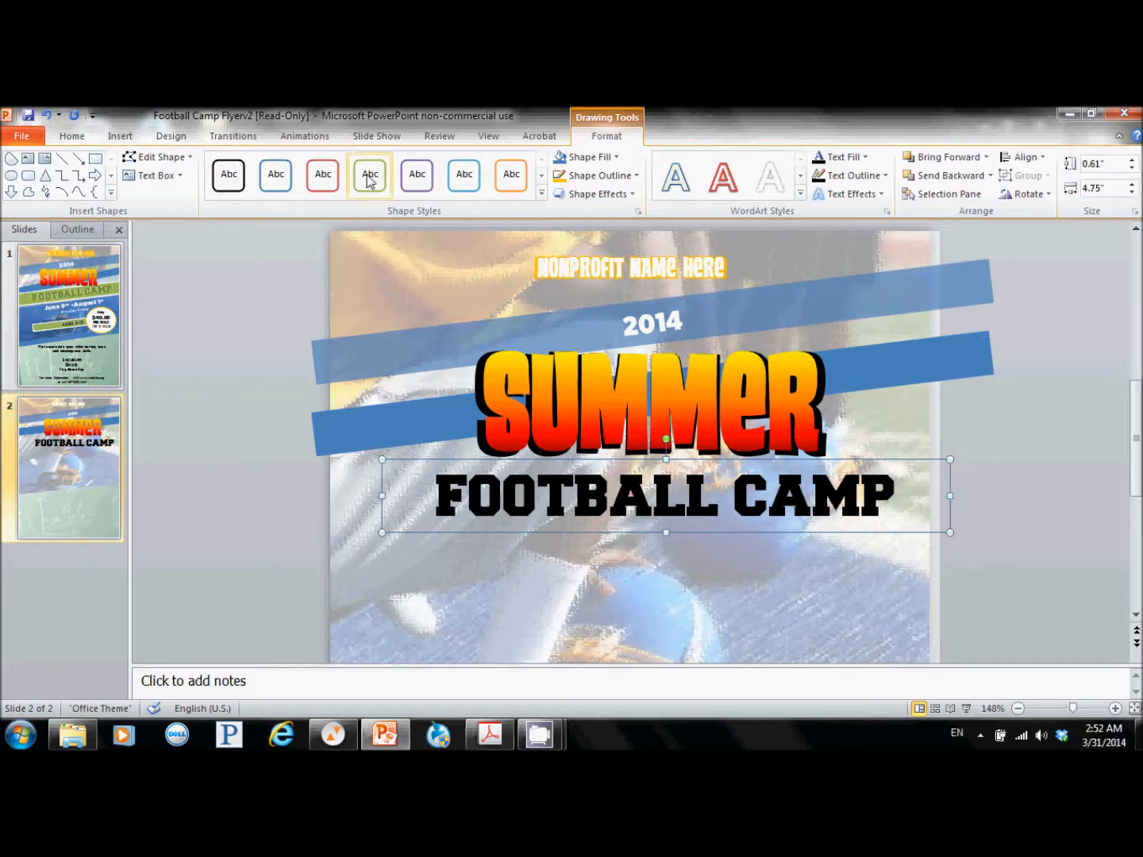
click(541, 194)
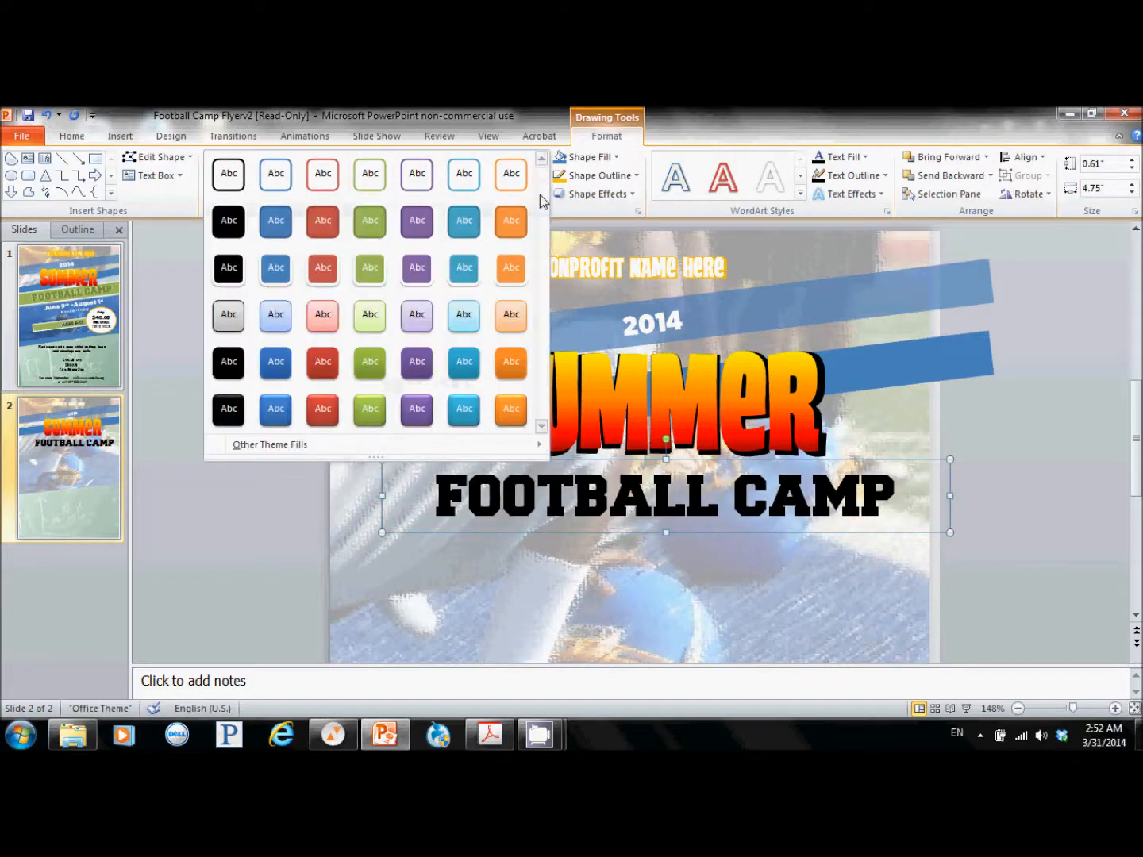
click(369, 265)
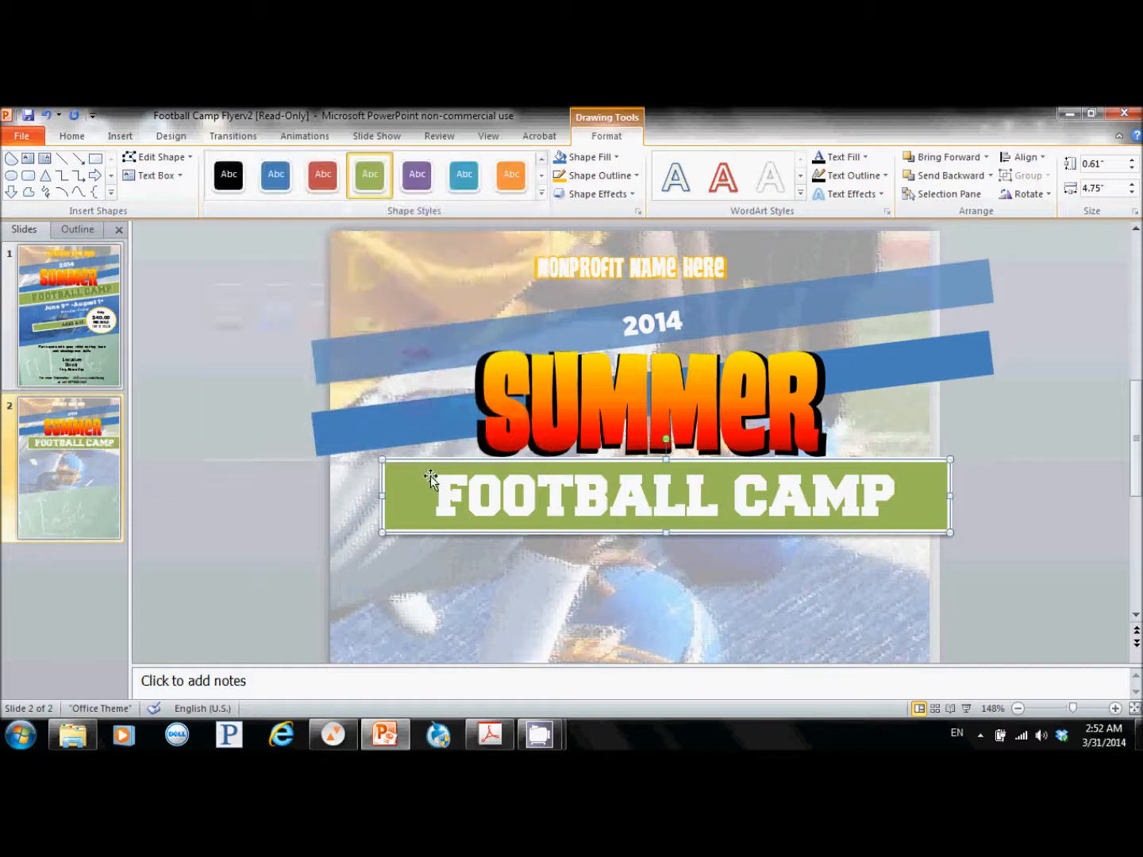
drag(433, 460, 413, 479)
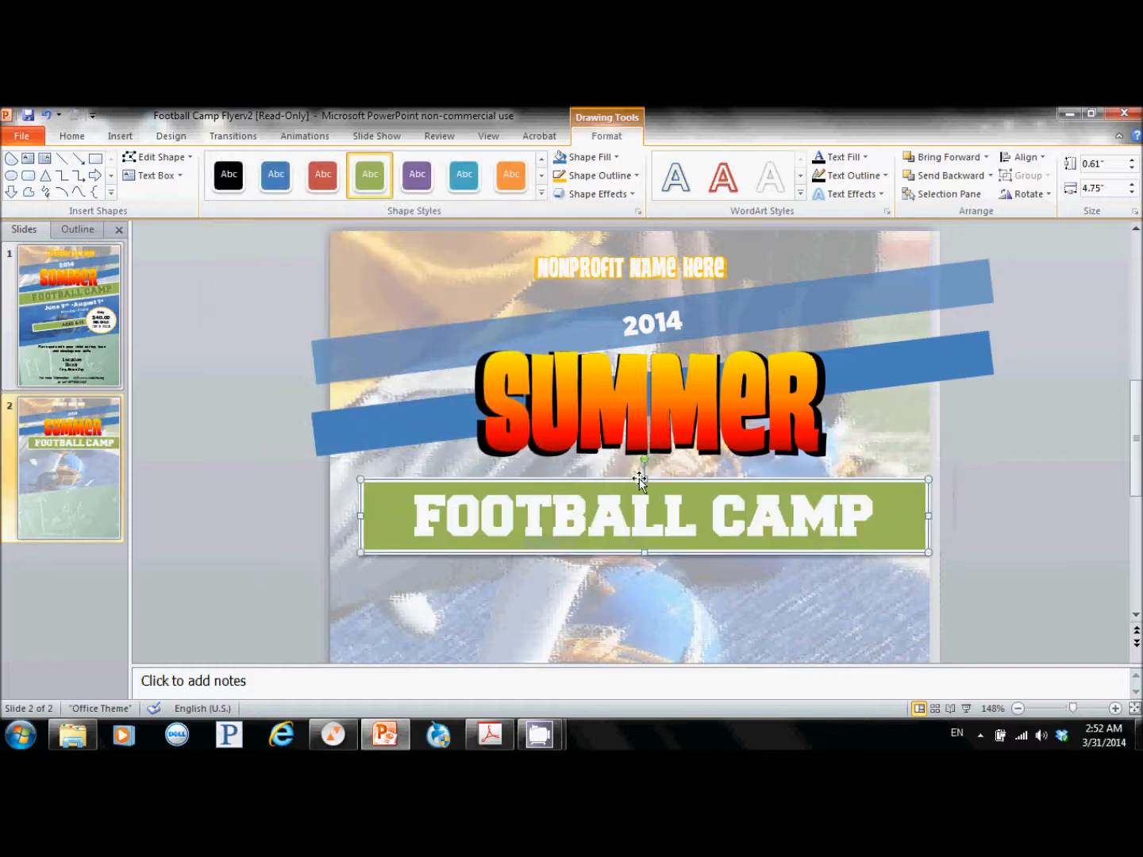
Step: Tilt the green "FOOTBALL CAMP" banner upward to the right and widen it to about 5.55" so it overhangs both page edges
drag(639, 458, 605, 466)
drag(362, 519, 302, 524)
drag(924, 466, 964, 441)
Step: Bring the "SUMMER" text forward so it overlaps the green "FOOTBALL CAMP" banner
click(732, 392)
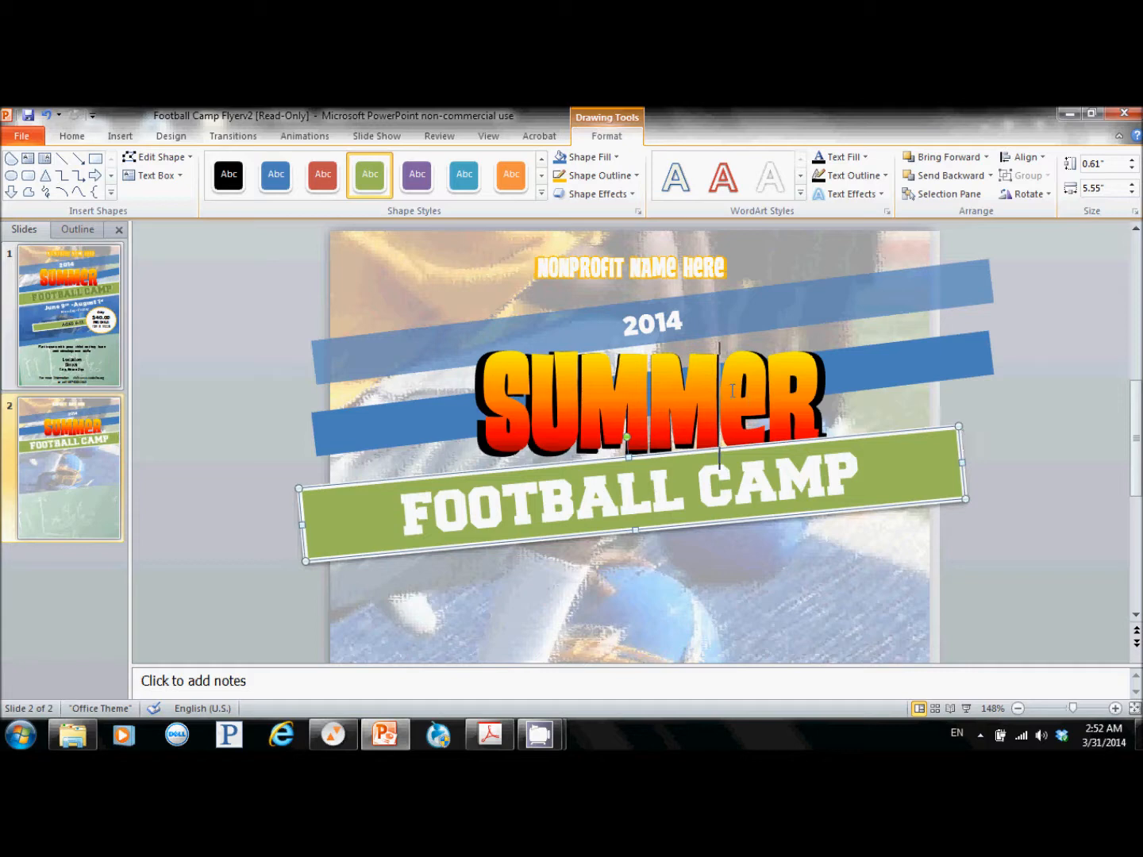
click(940, 156)
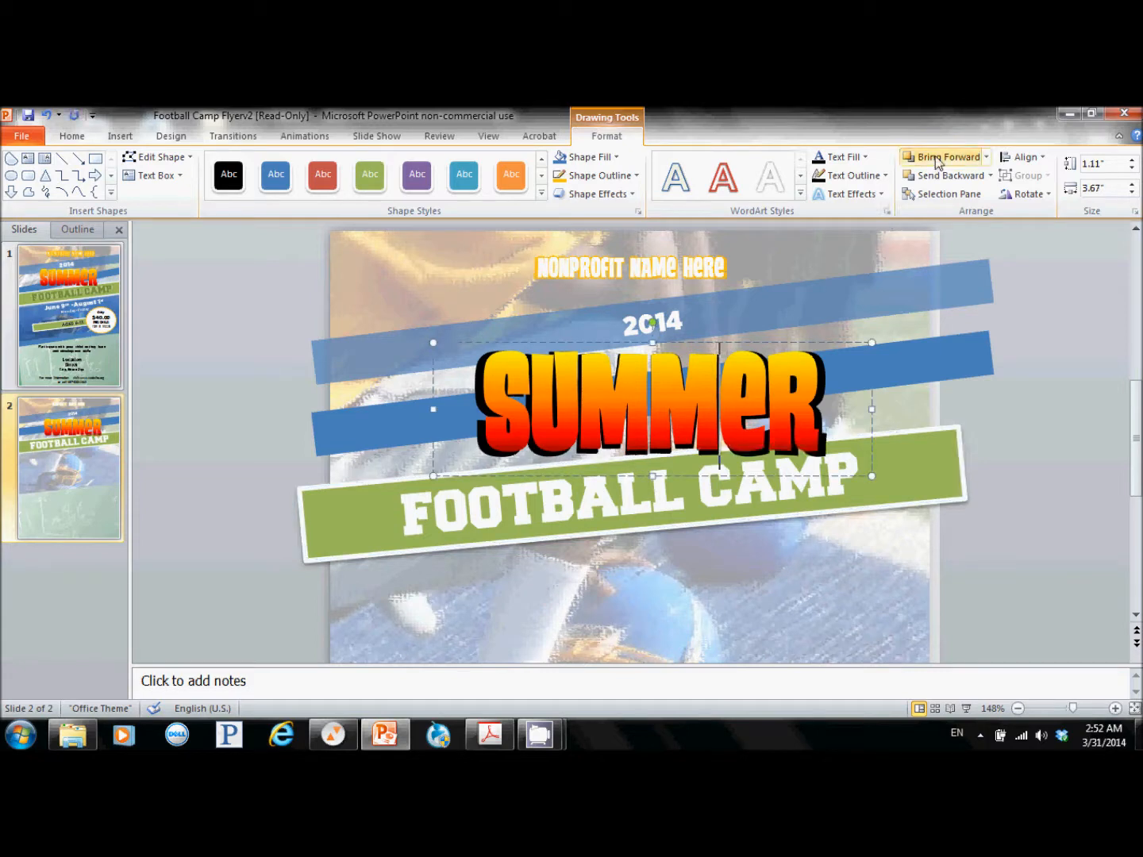
click(1048, 468)
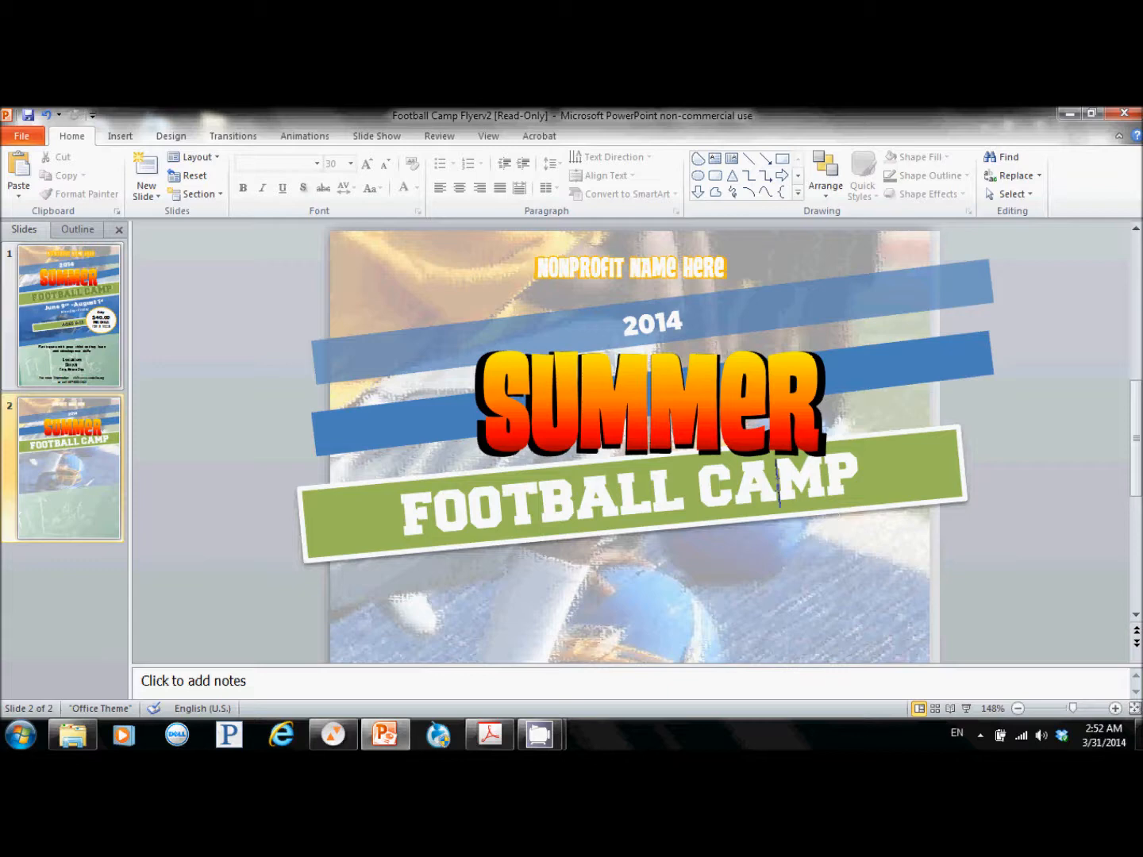
Step: Change the font color of the "FOOTBALL CAMP" text to a darker olive green
click(778, 482)
drag(661, 489, 782, 471)
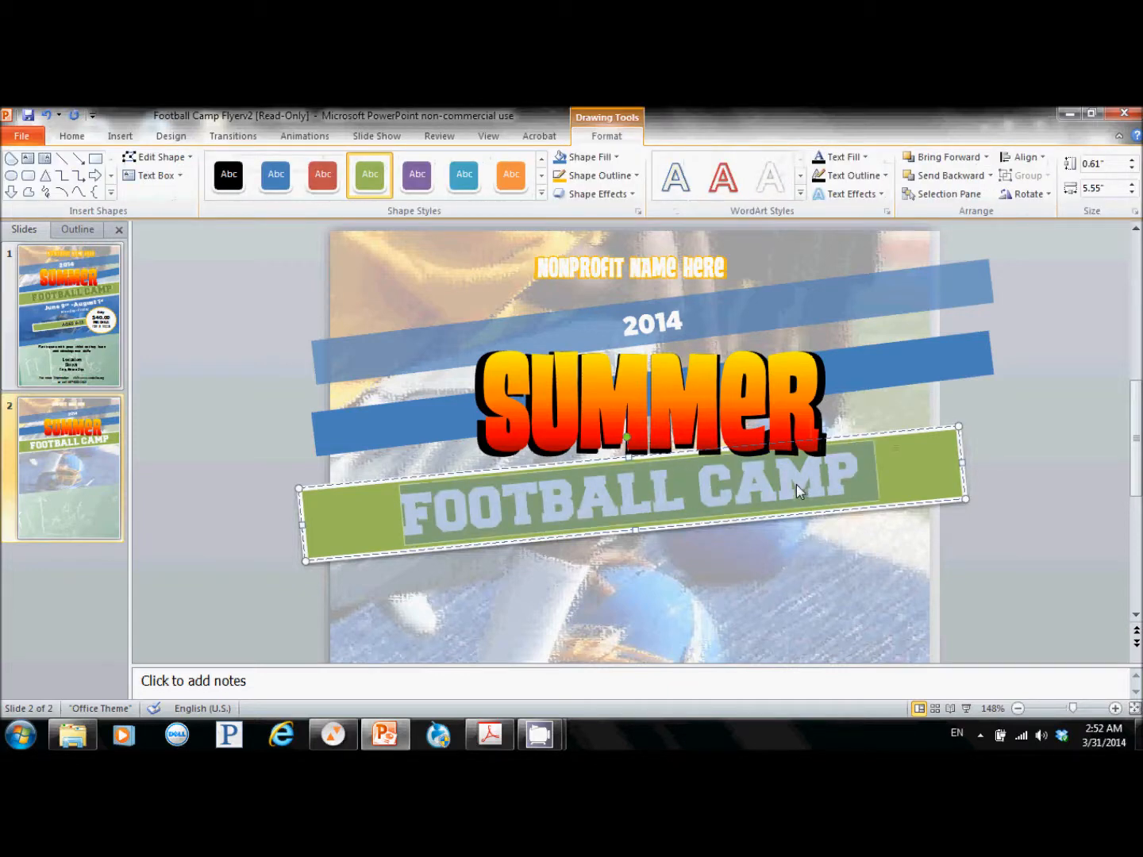
click(81, 139)
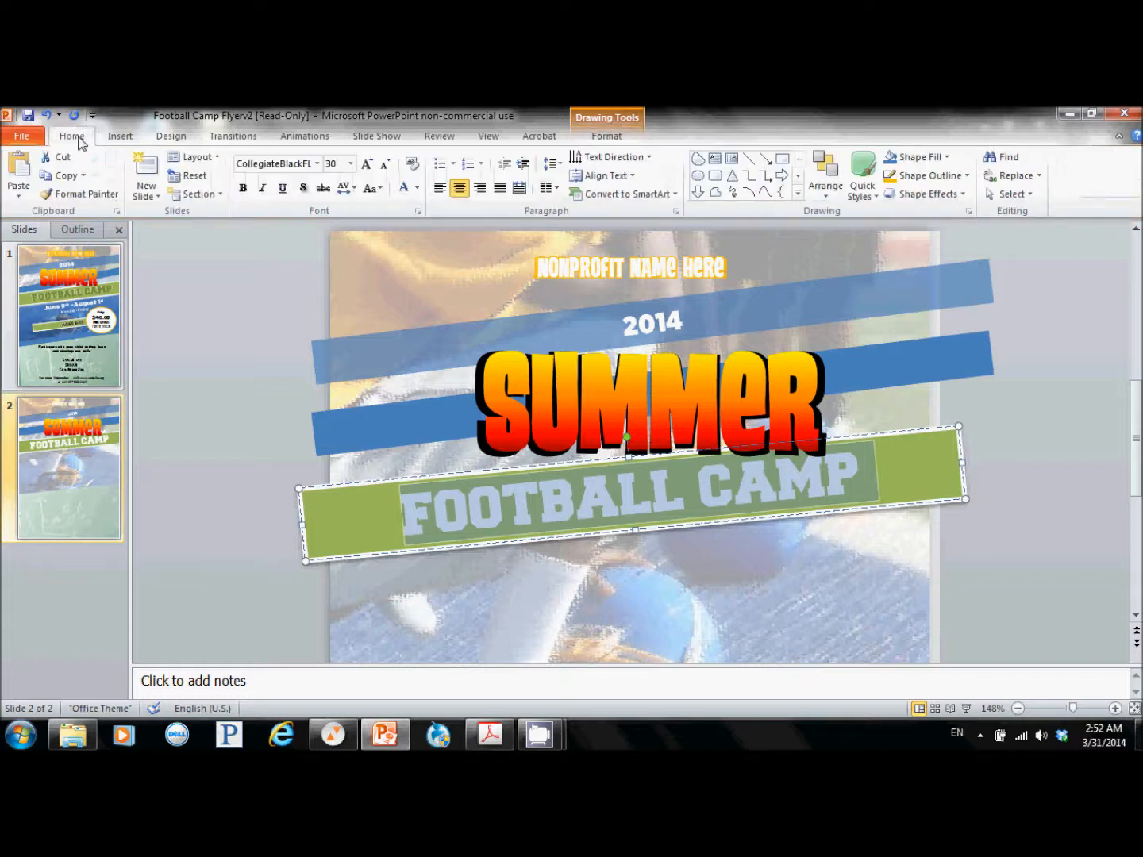
click(417, 189)
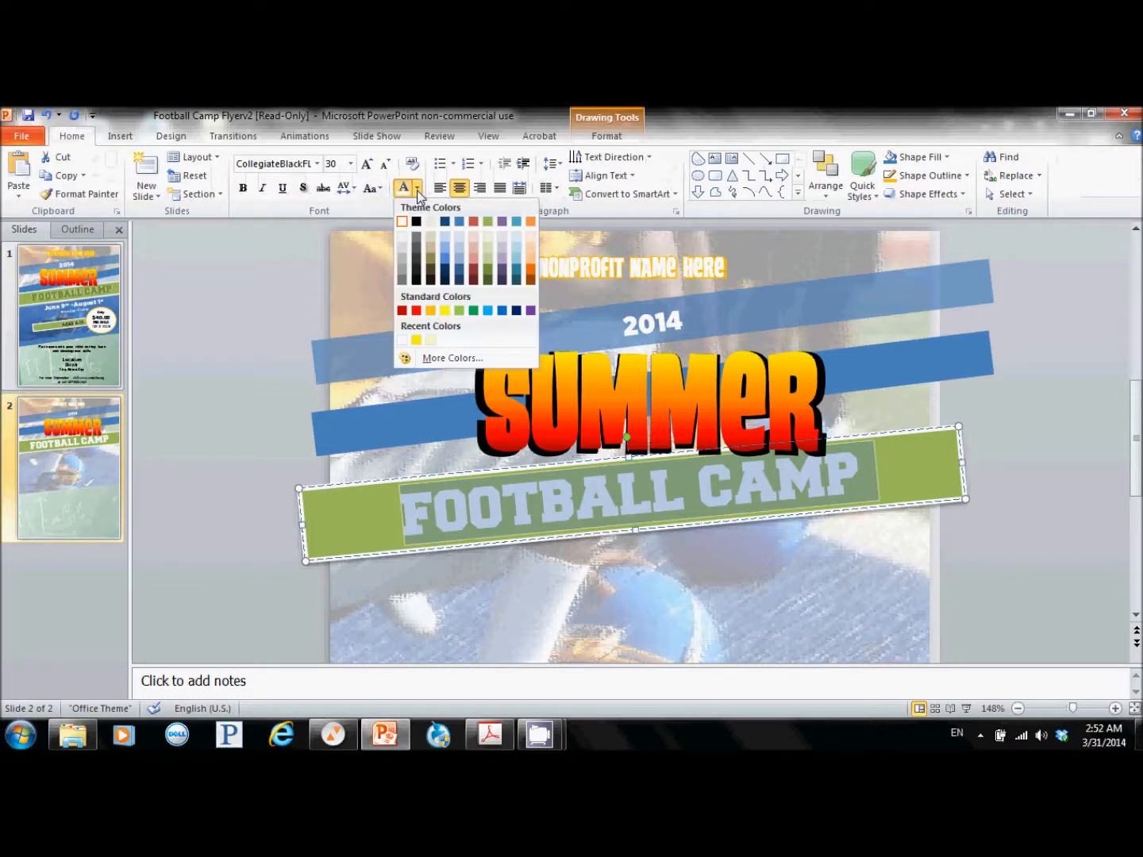
click(487, 270)
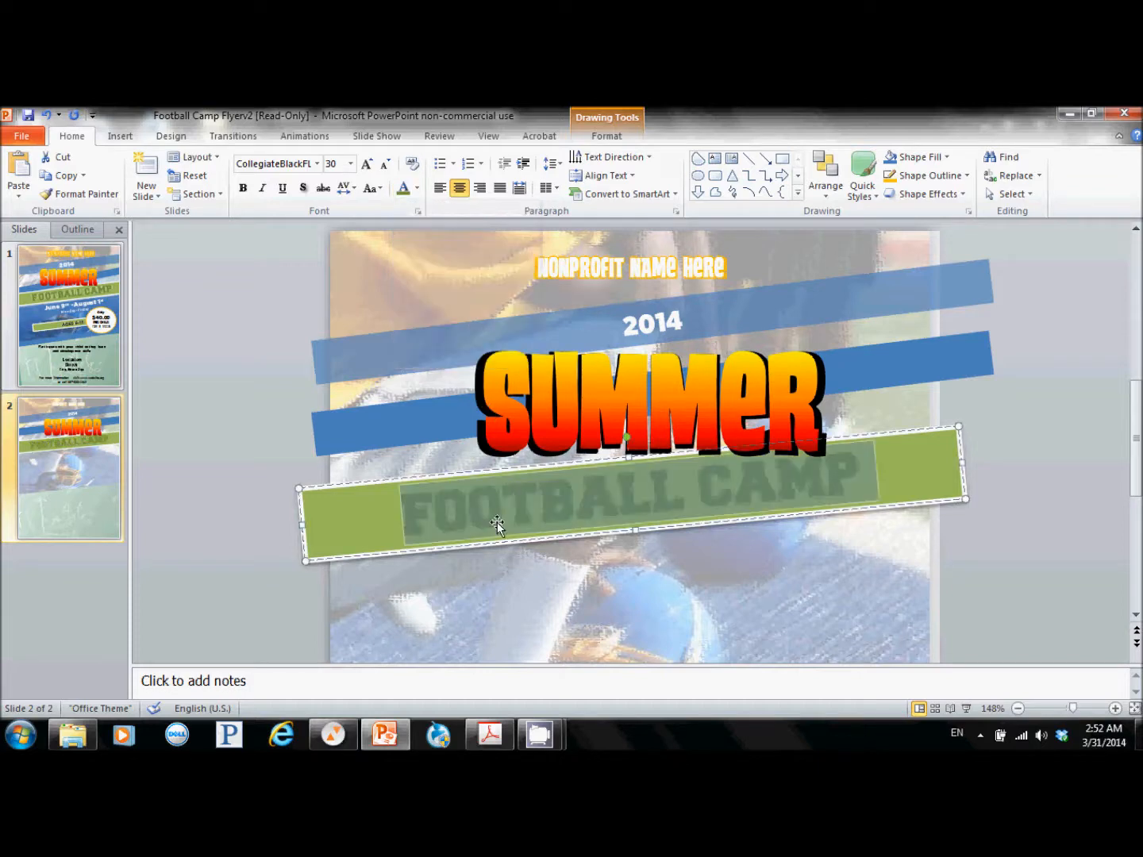
Step: Select the whole "FOOTBALL CAMP" text and open its glow settings, keeping the dialog clear of the text
click(497, 515)
click(349, 469)
click(404, 518)
drag(404, 518, 859, 488)
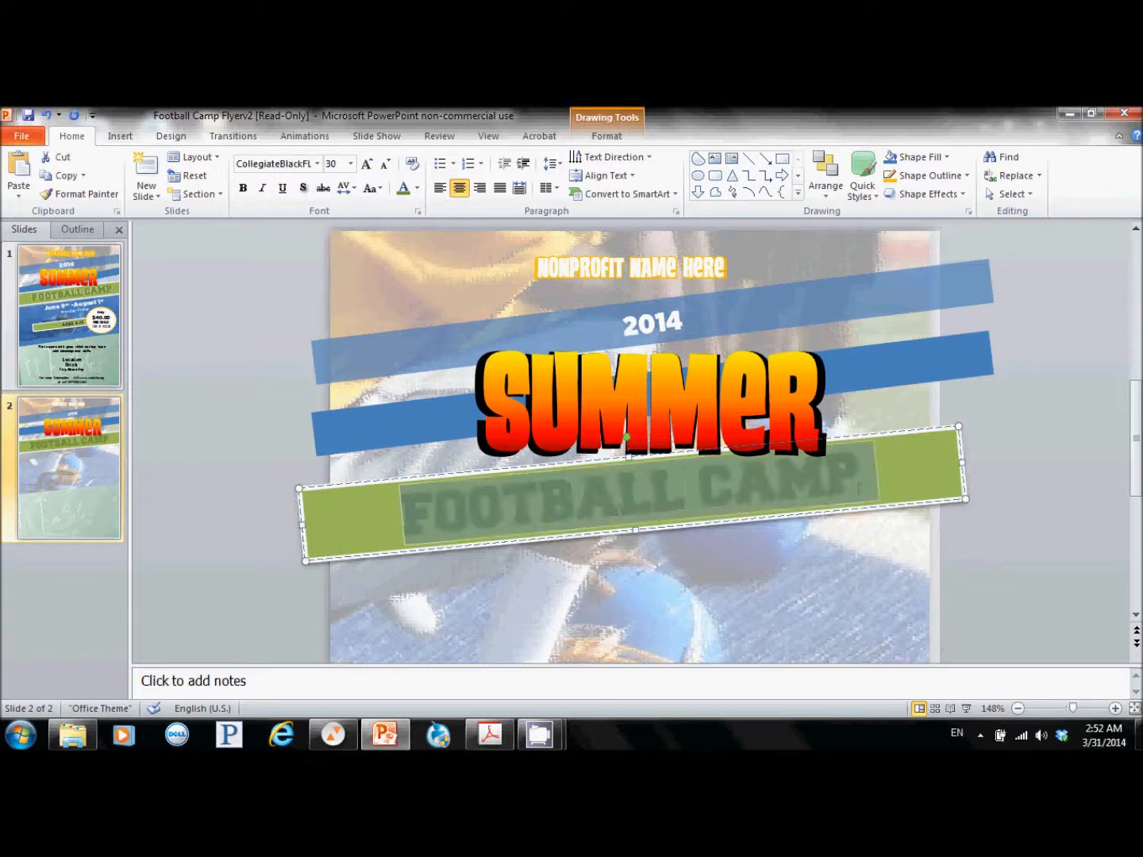
right_click(823, 478)
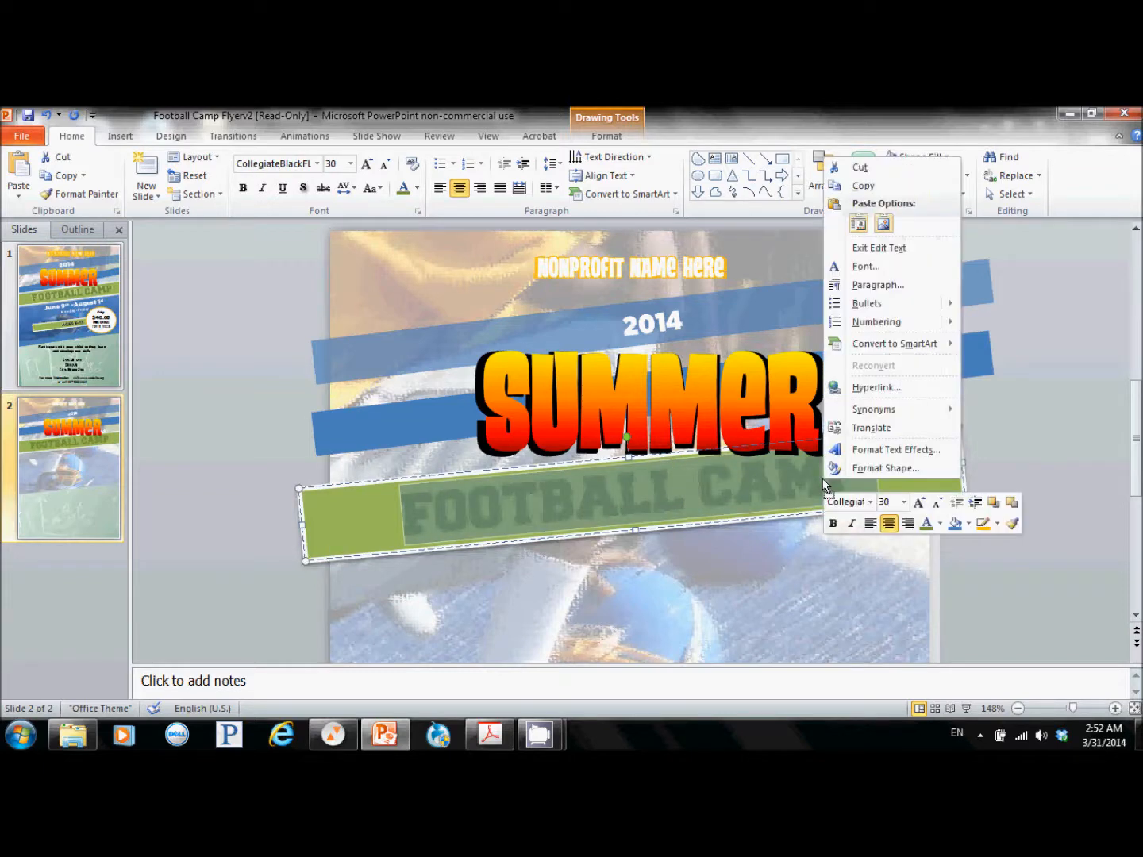
click(892, 449)
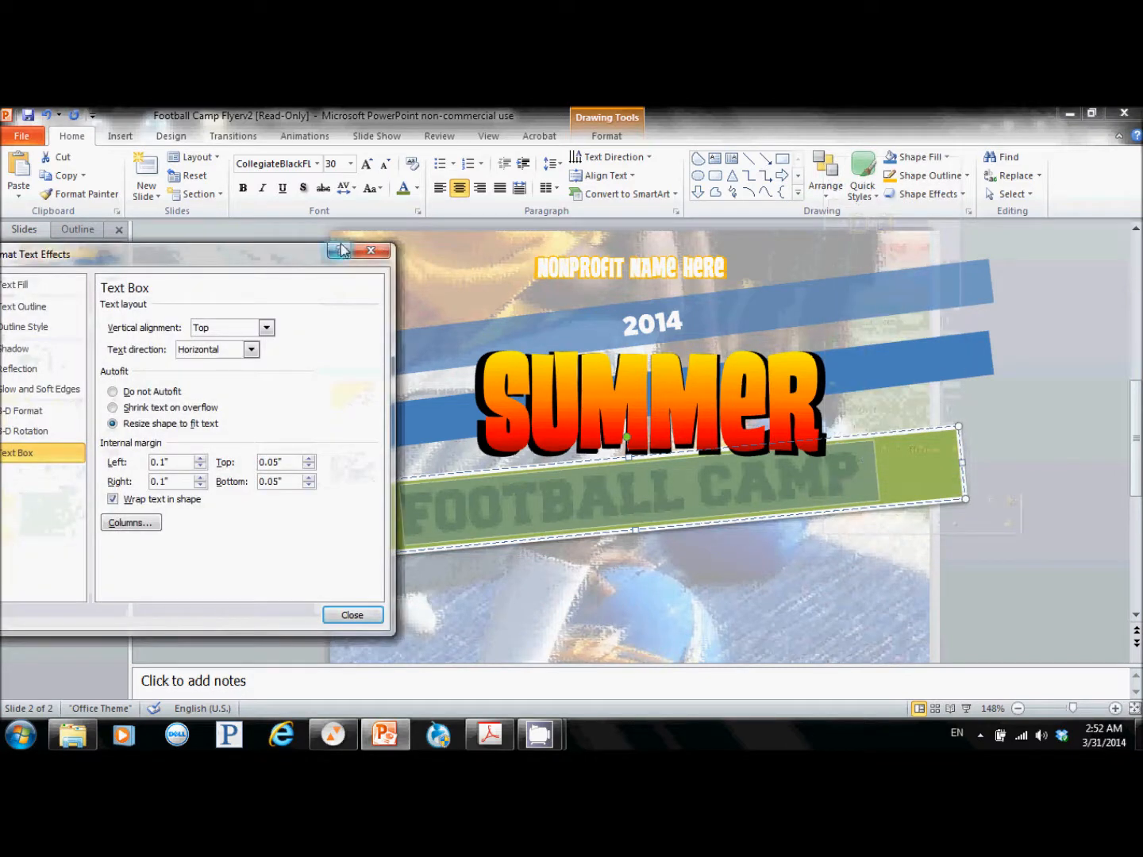
drag(269, 254, 1024, 269)
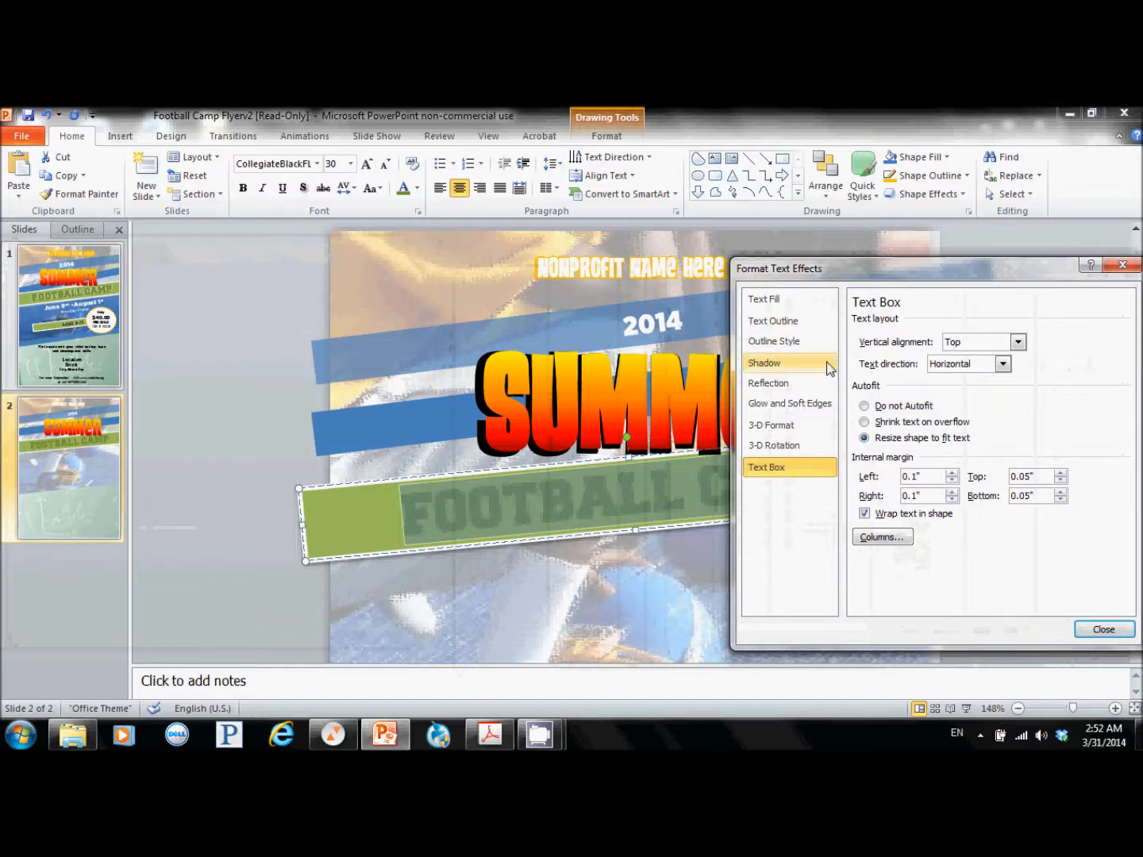
click(825, 403)
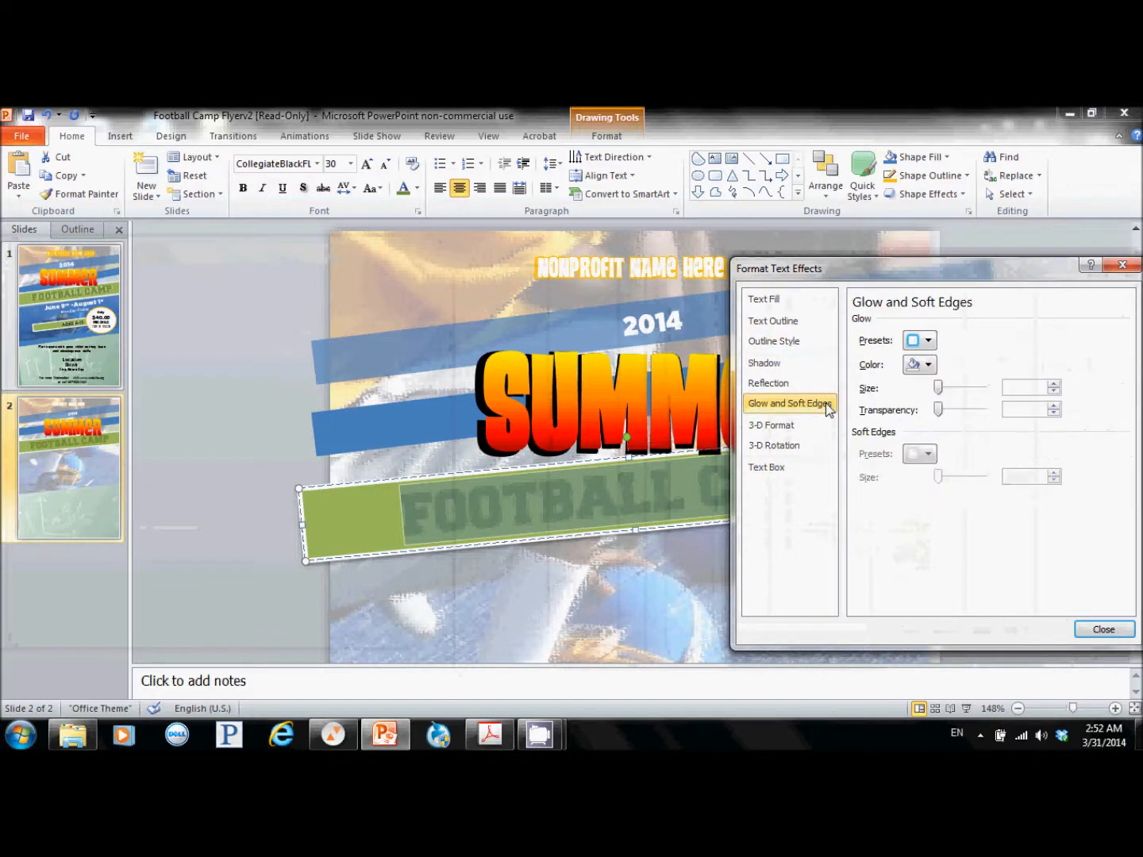
Step: Try a white glow of 10 pt with 26% transparency on the "FOOTBALL CAMP" text
click(928, 366)
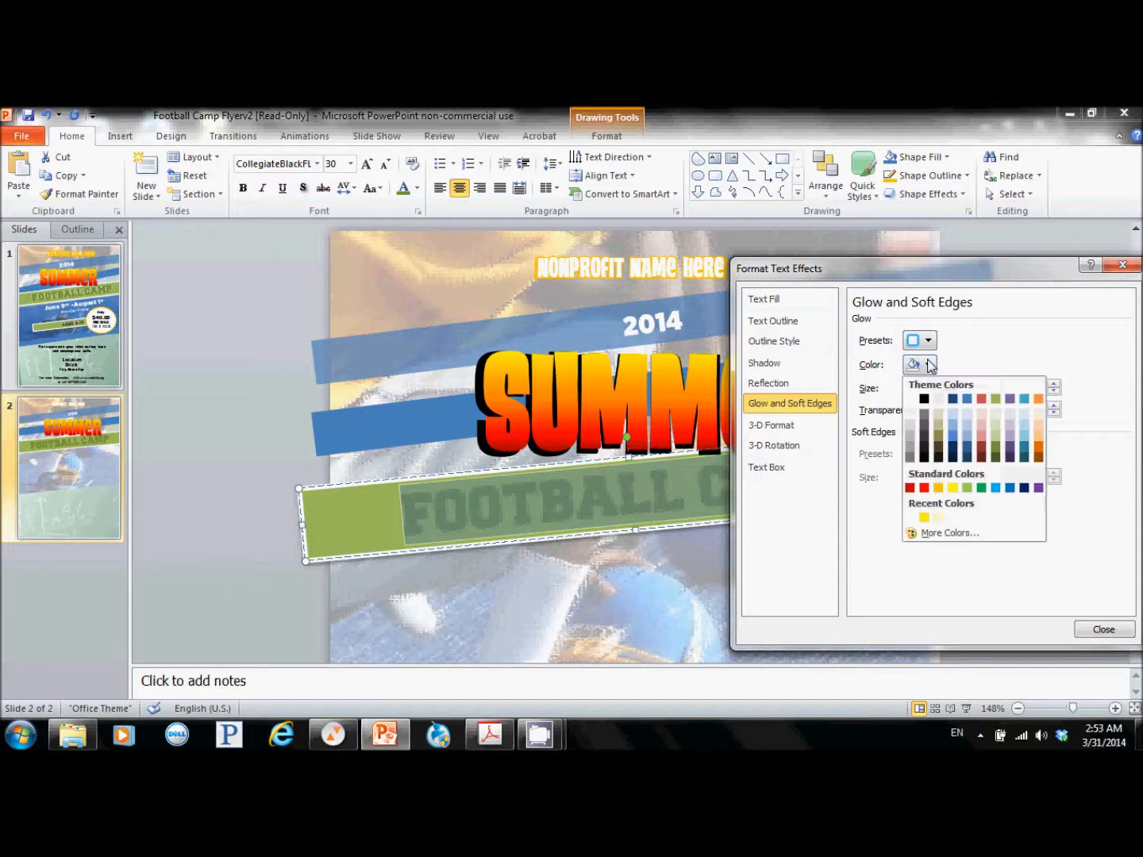
click(910, 399)
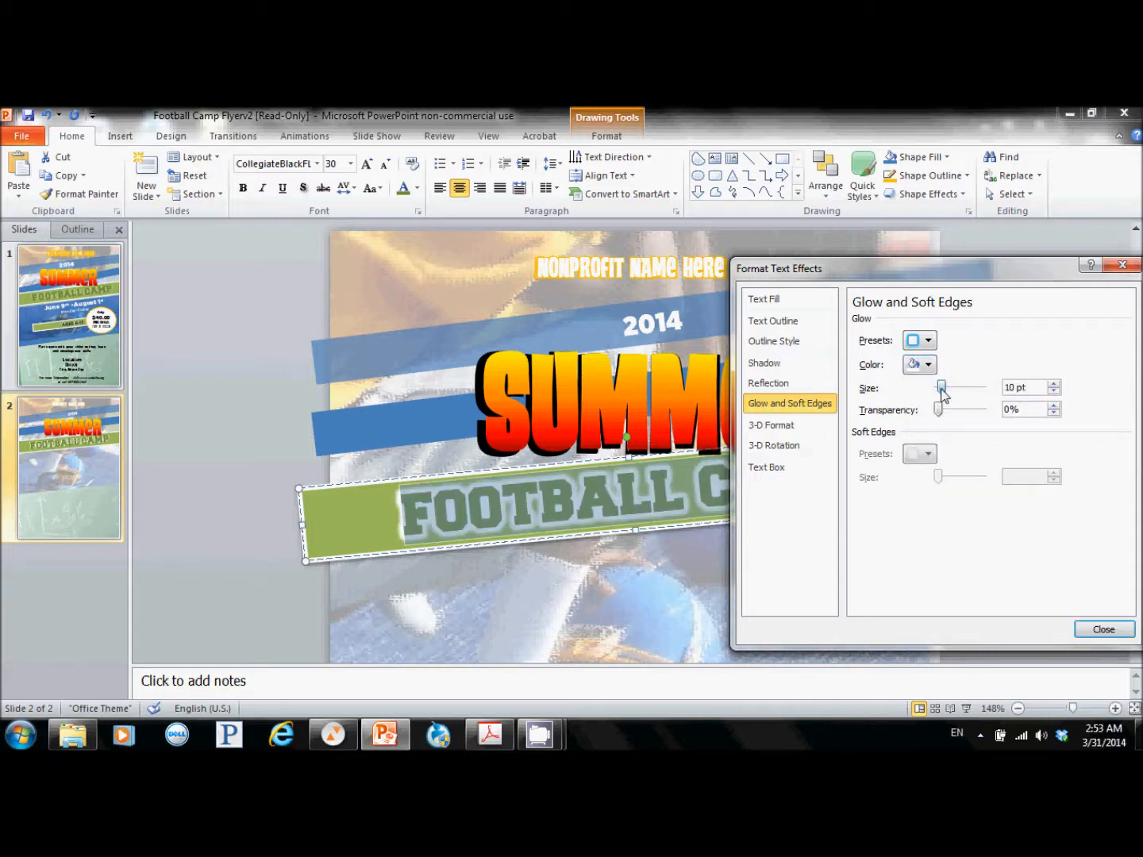
drag(939, 408, 955, 412)
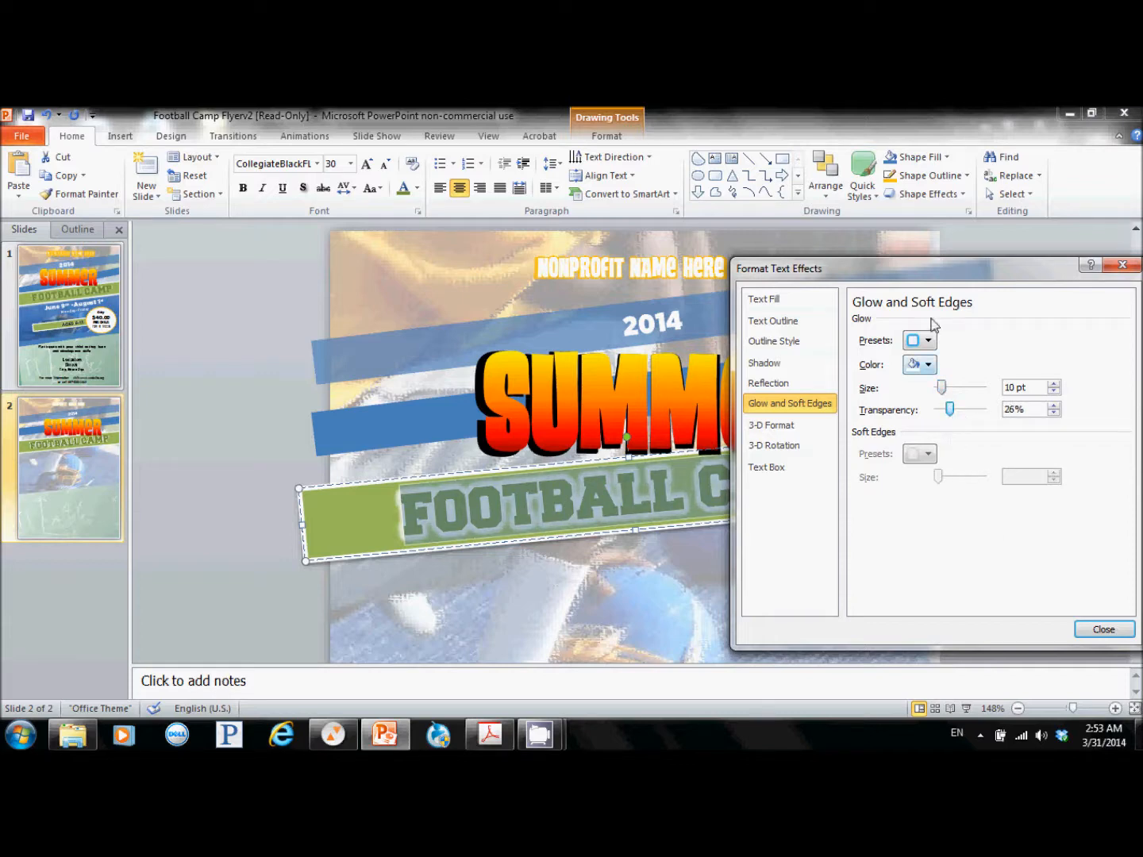
Step: Try the blue 11 pt and 5 pt glow presets on the "FOOTBALL CAMP" text
click(930, 346)
click(931, 346)
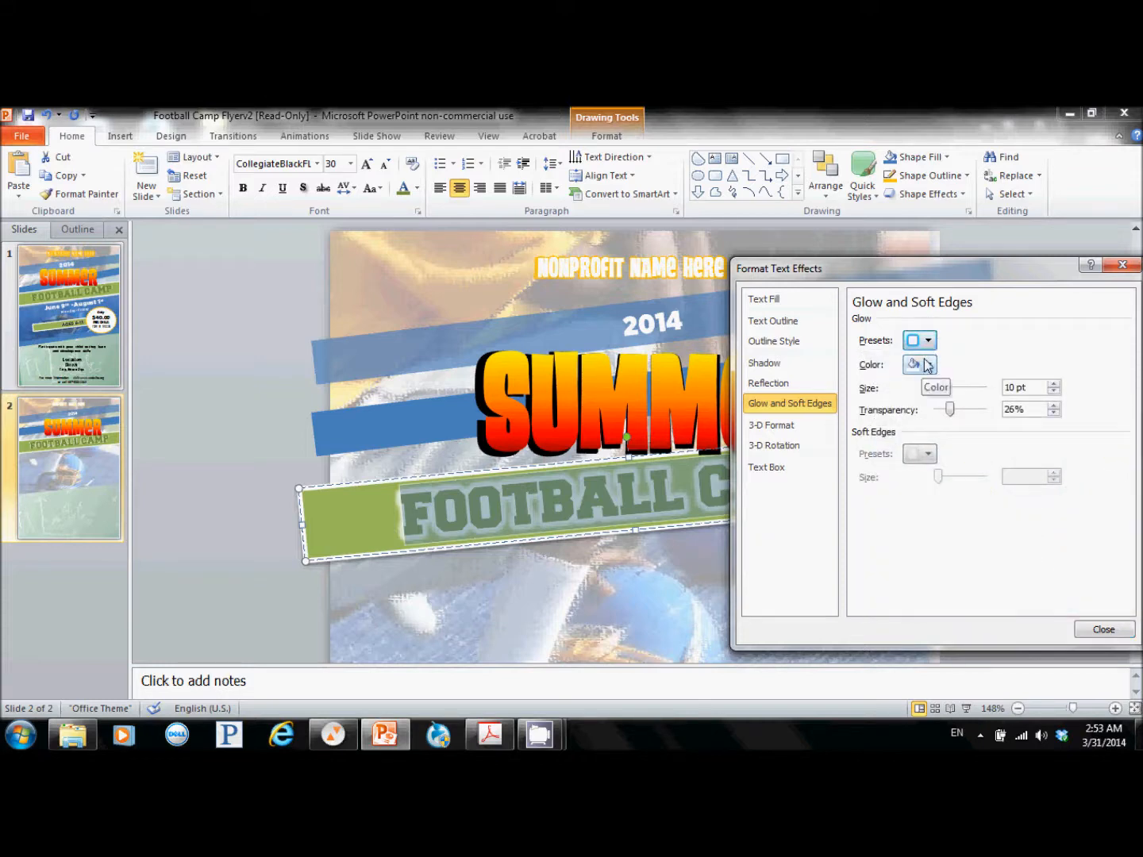
click(928, 342)
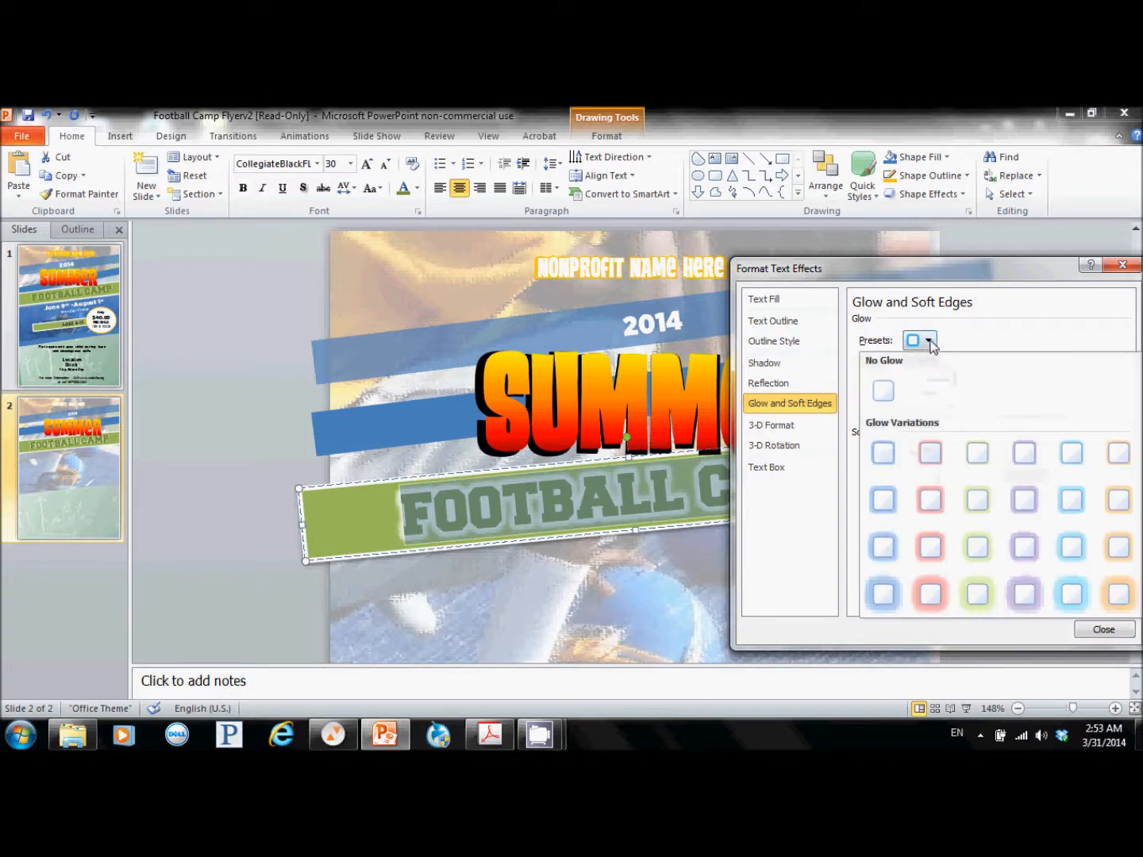
click(882, 551)
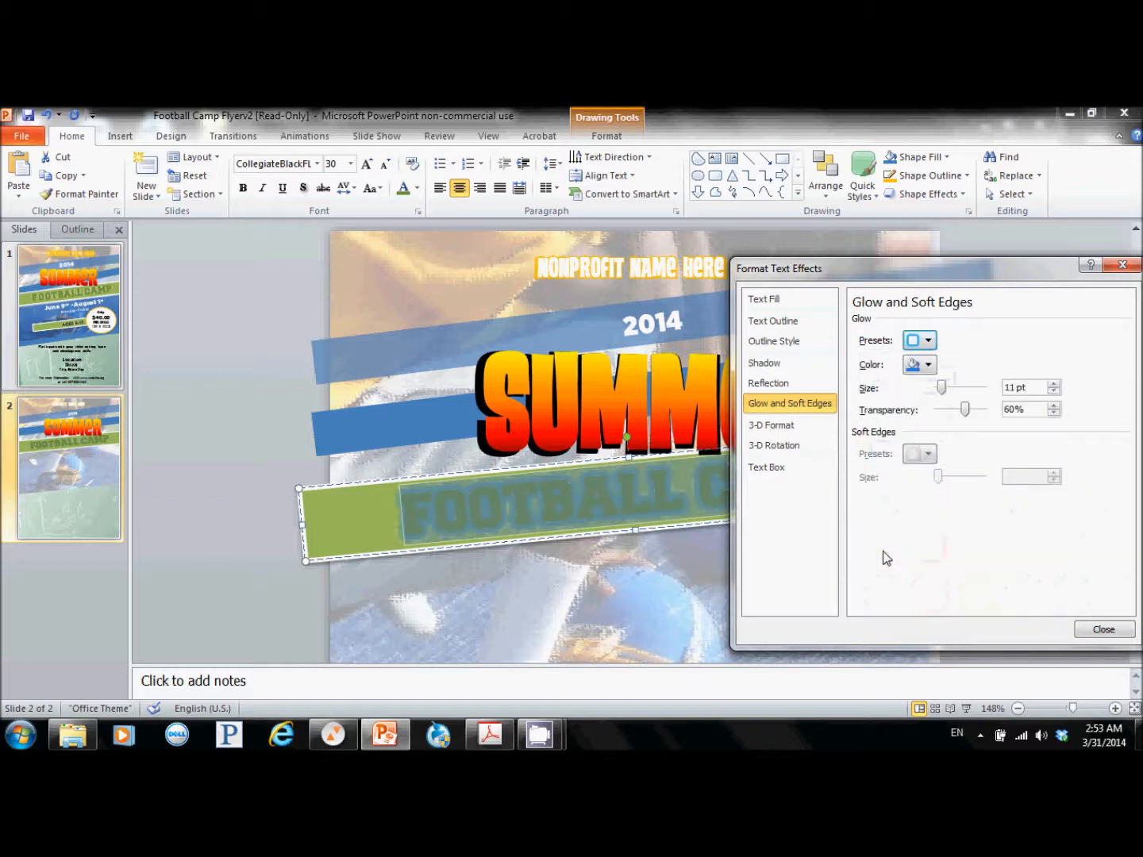
click(927, 341)
click(890, 456)
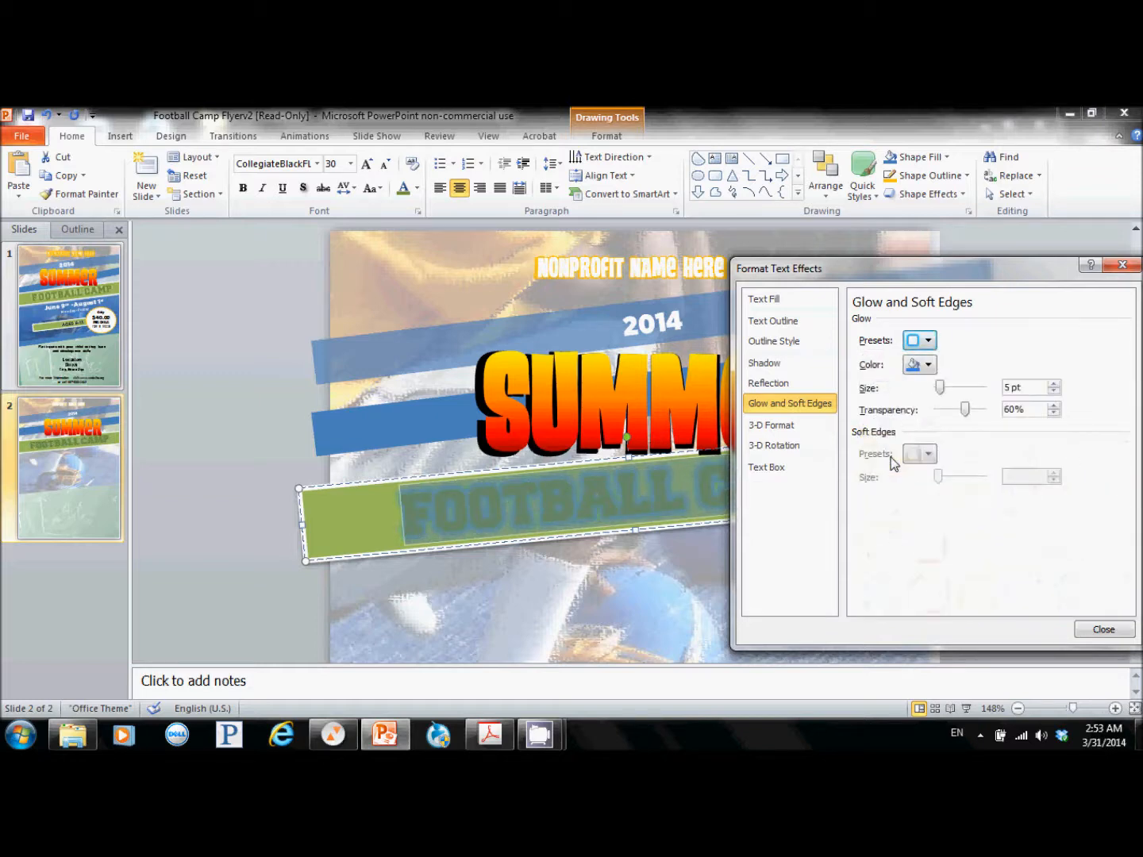
Step: Apply the blue 8 pt glow preset to the "FOOTBALL CAMP" text and change the glow color to white
click(920, 341)
click(881, 498)
click(926, 364)
click(911, 399)
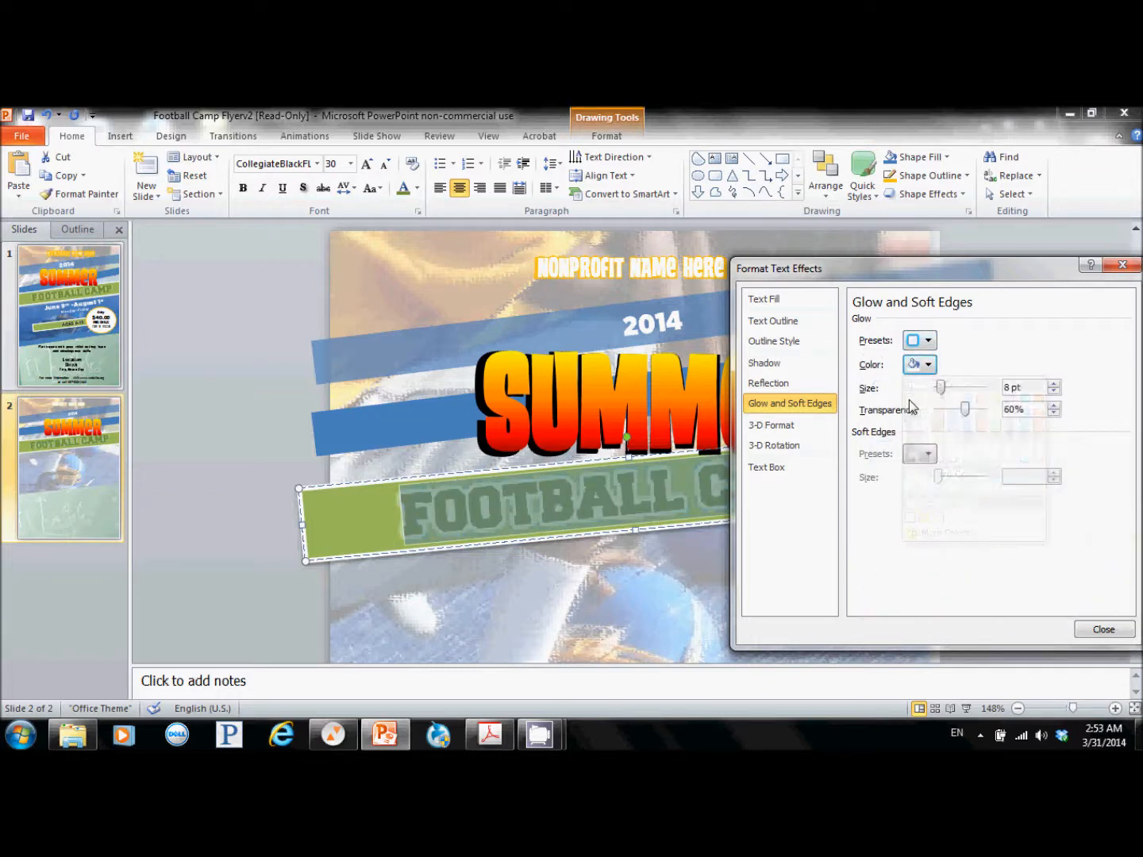
click(1096, 632)
click(1077, 568)
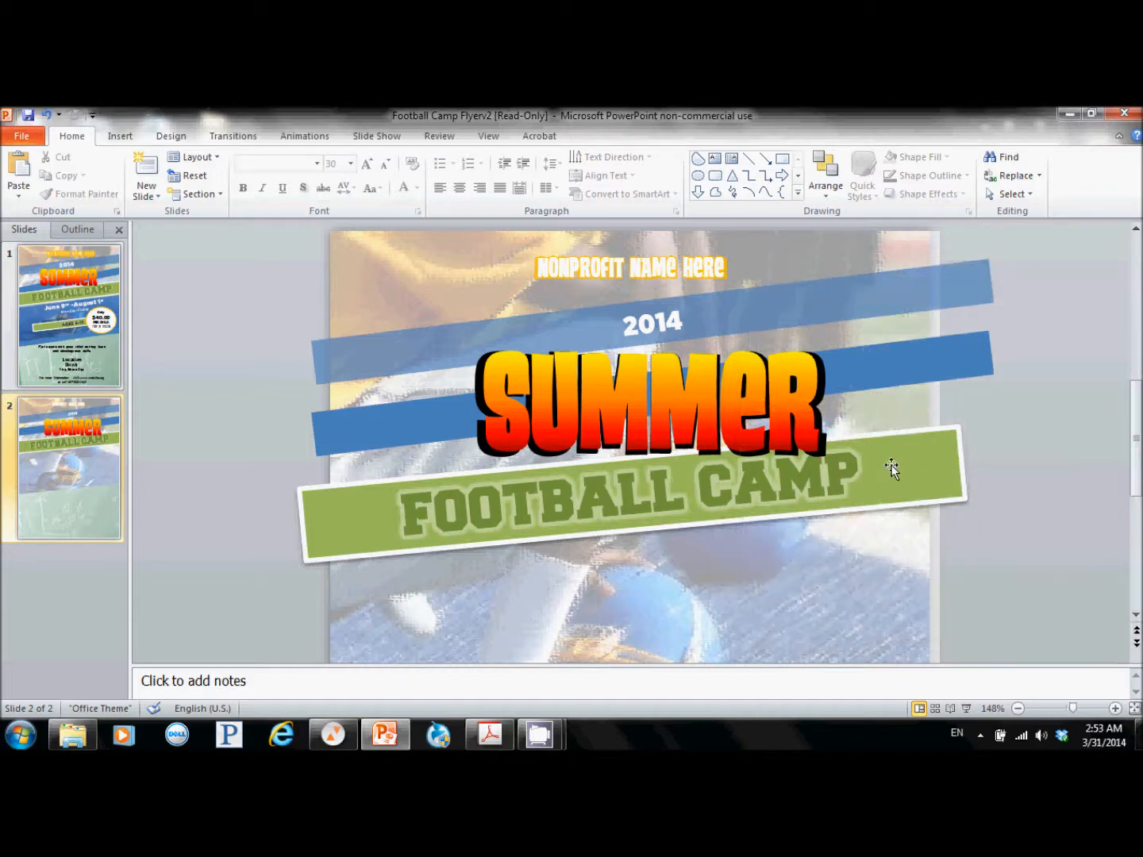
Step: Set the glow transparency of the "FOOTBALL CAMP" text to 32%
click(855, 468)
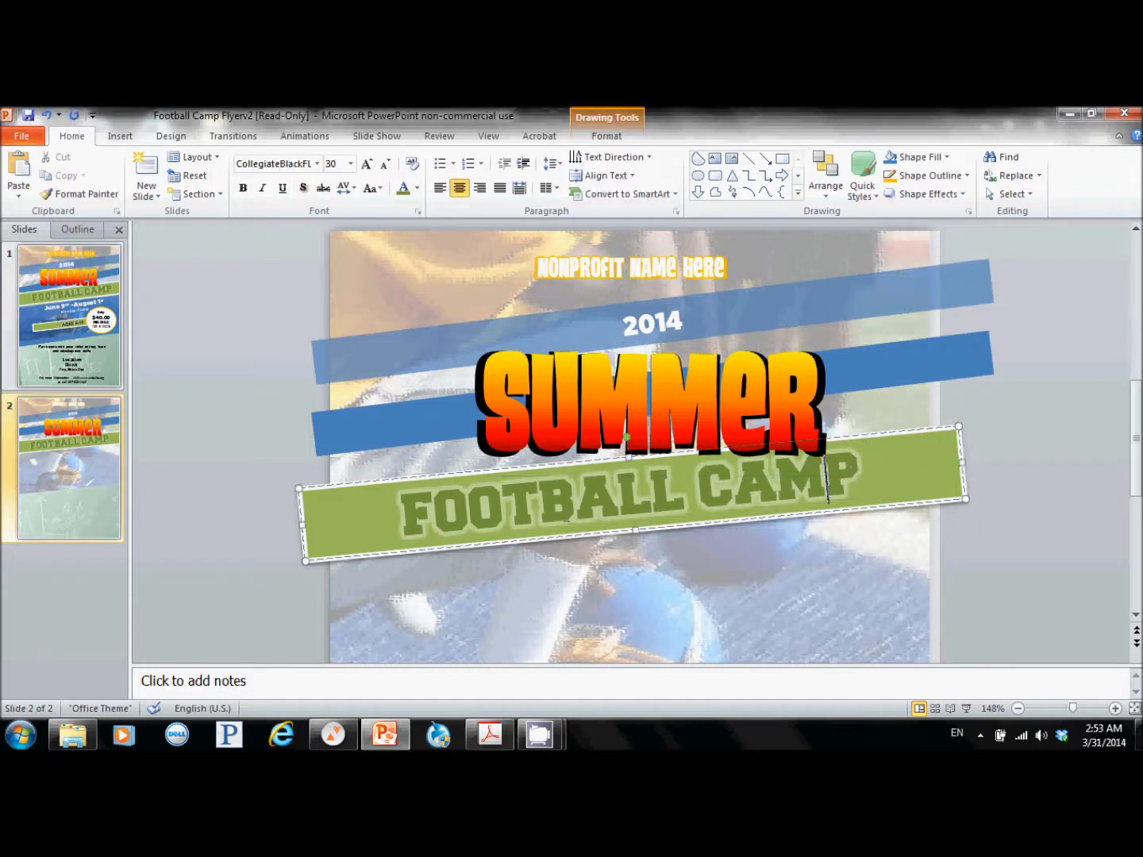
drag(401, 518, 876, 472)
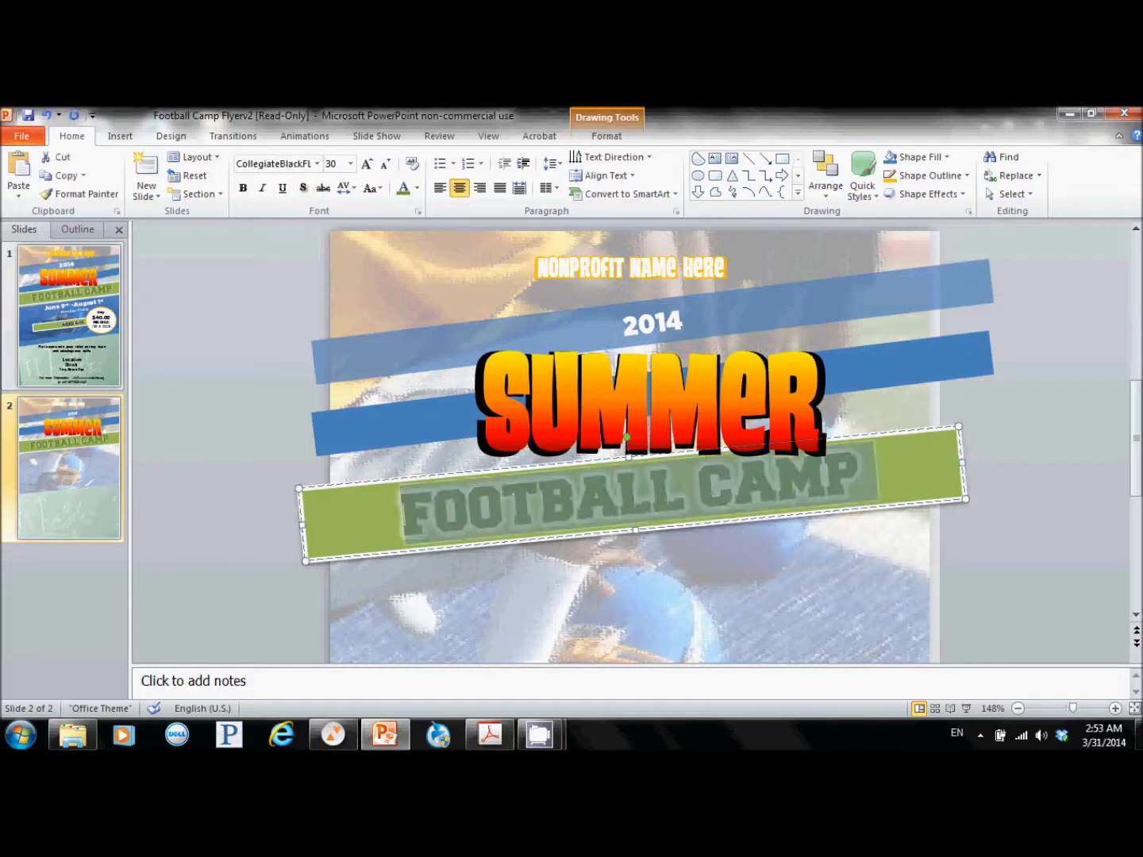
right_click(816, 476)
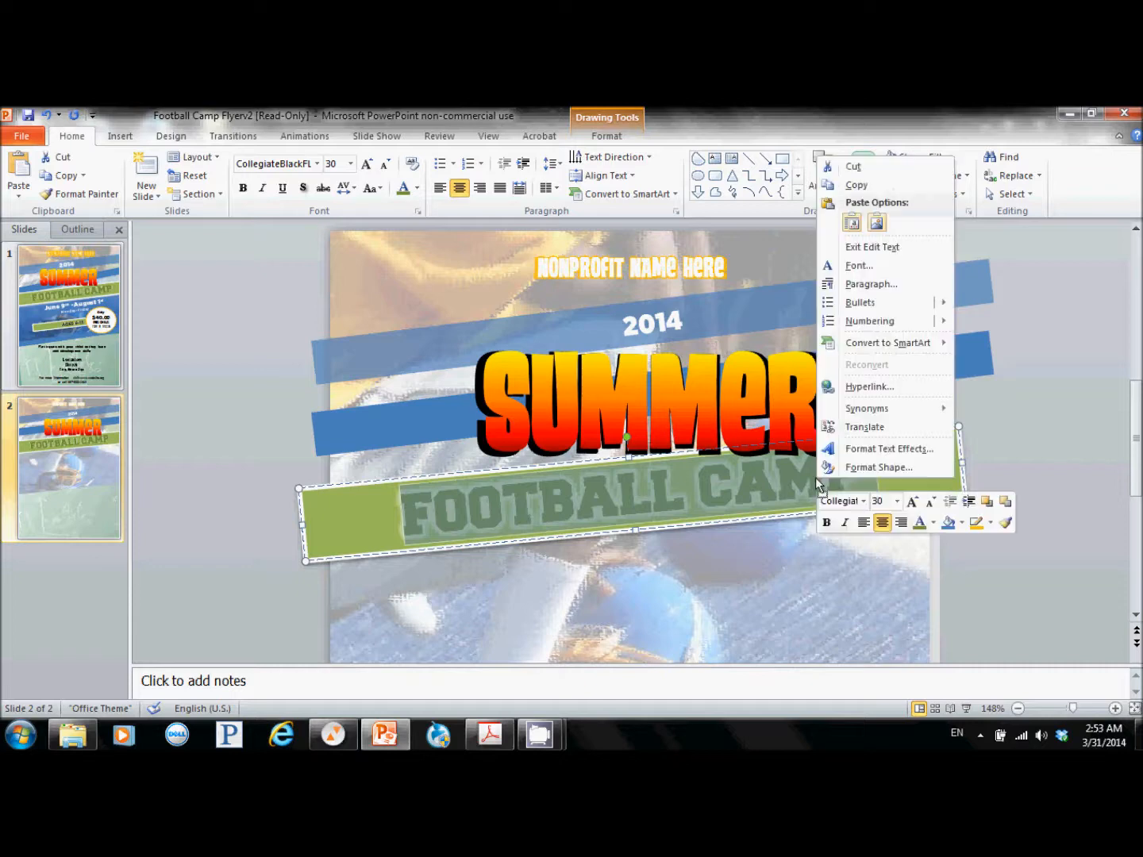
click(889, 450)
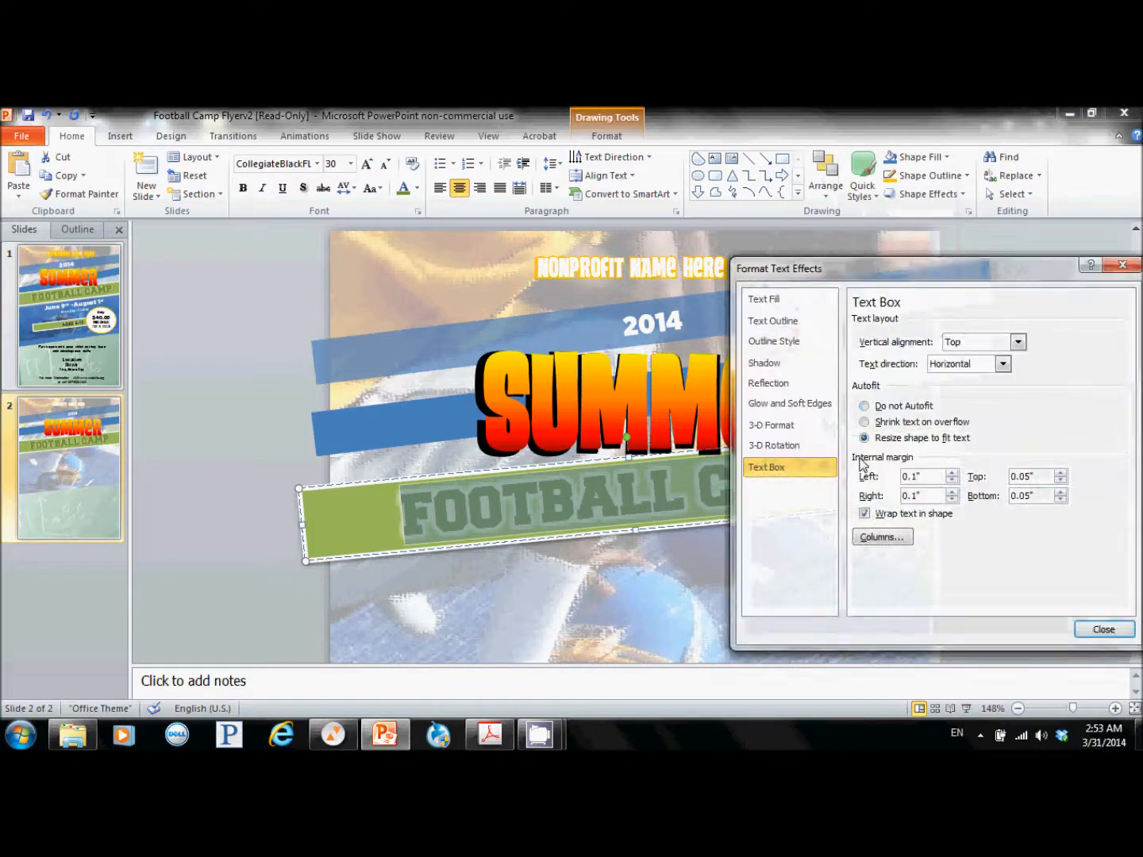
click(810, 404)
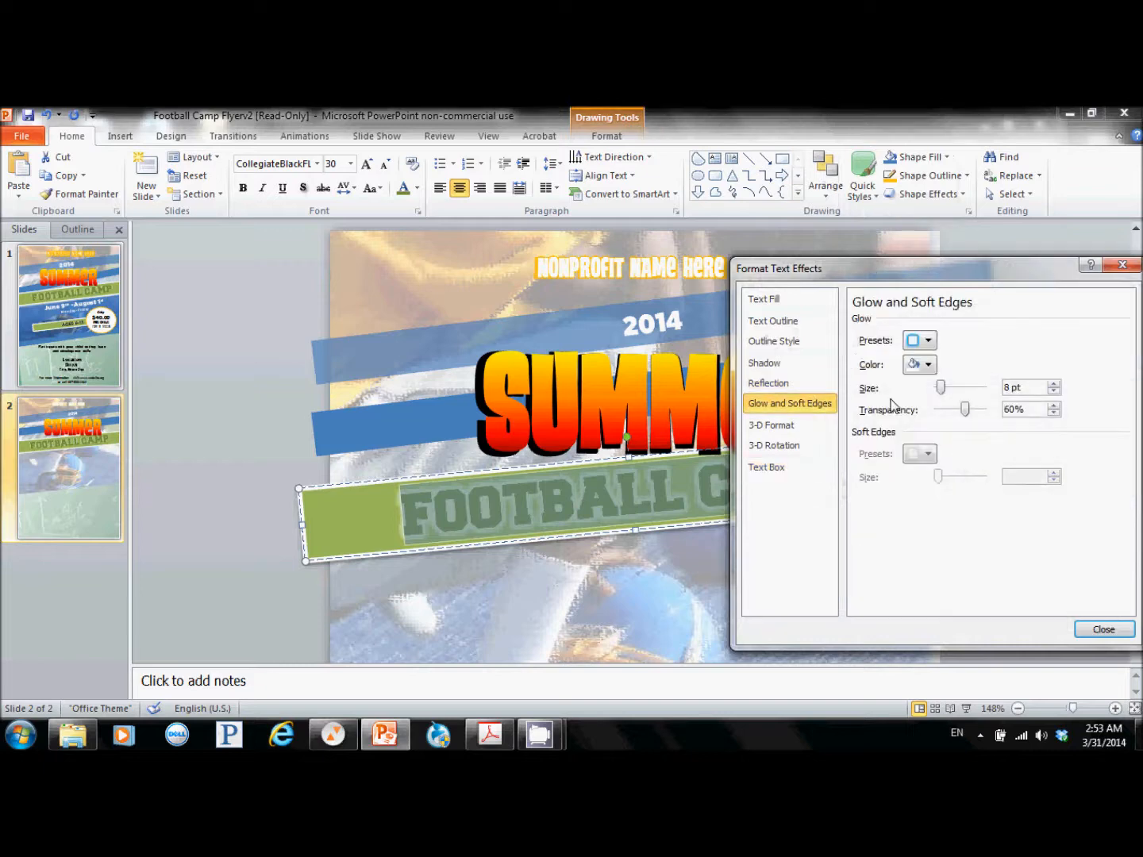
drag(964, 408, 953, 410)
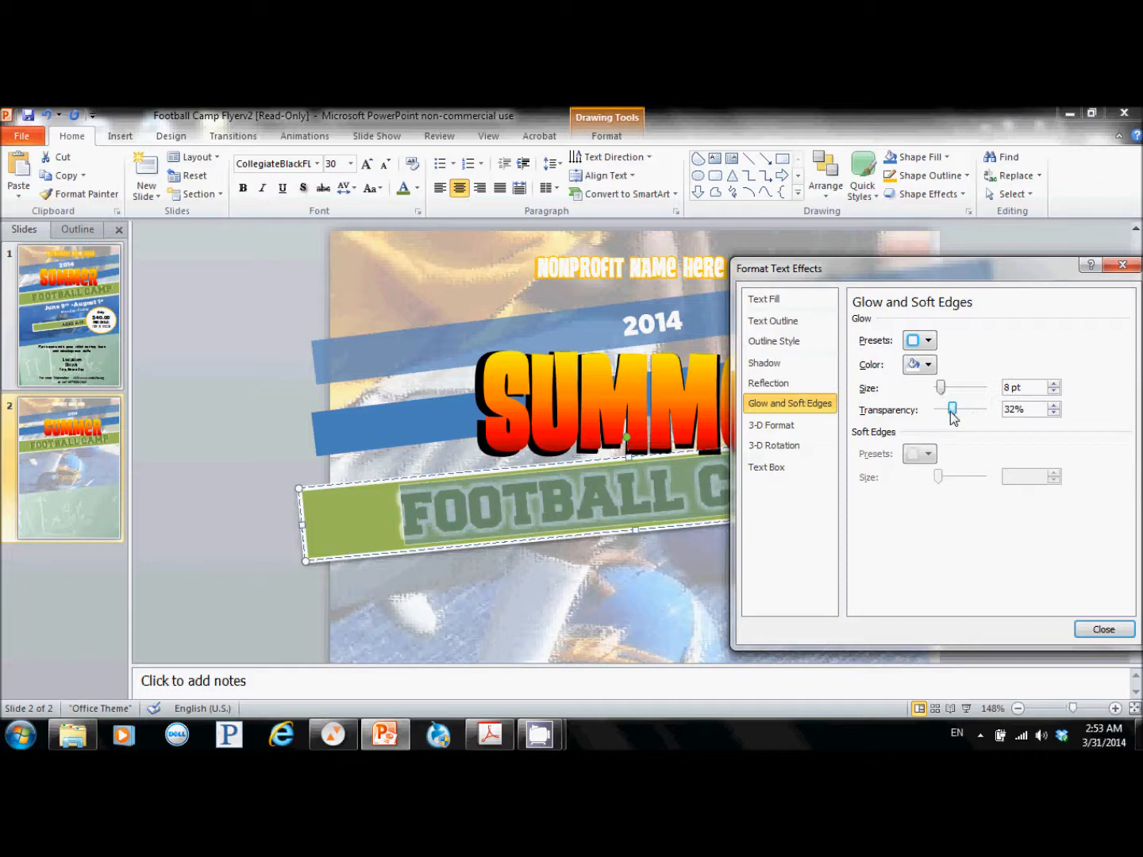
click(1103, 629)
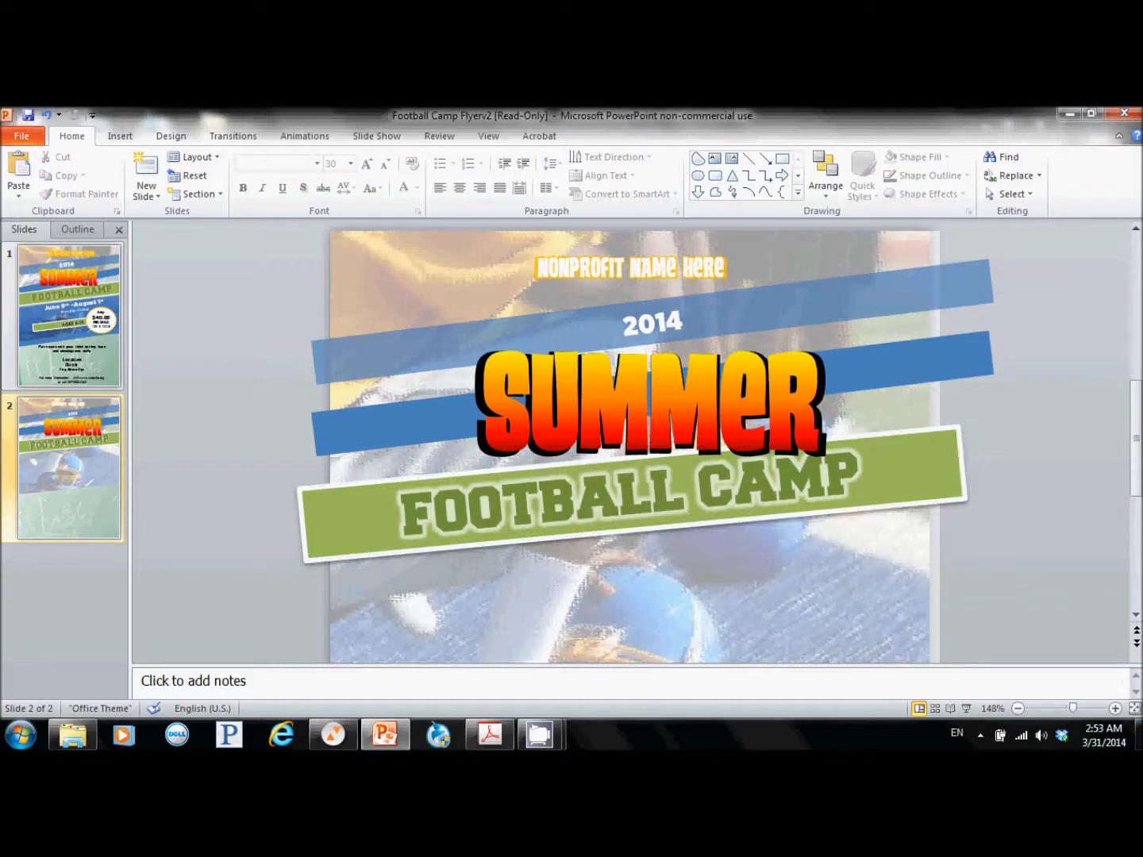
Step: Duplicate the blue "2014" strip and place the copy just below the green banner
drag(1141, 390, 1142, 403)
click(882, 264)
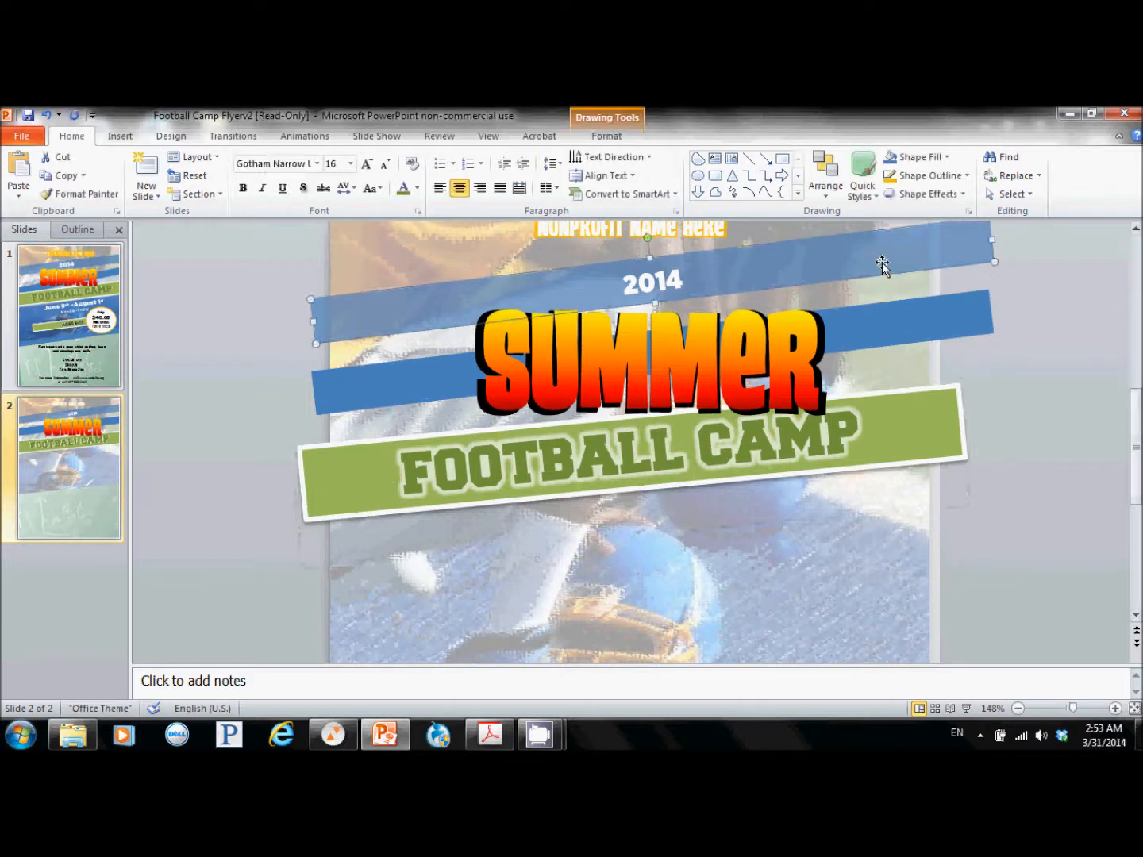
right_click(883, 264)
click(921, 293)
click(18, 171)
drag(446, 319, 412, 541)
Step: Clear the text from the copied blue strip and adjust its tilt to the banner, but remove the strip again
click(669, 523)
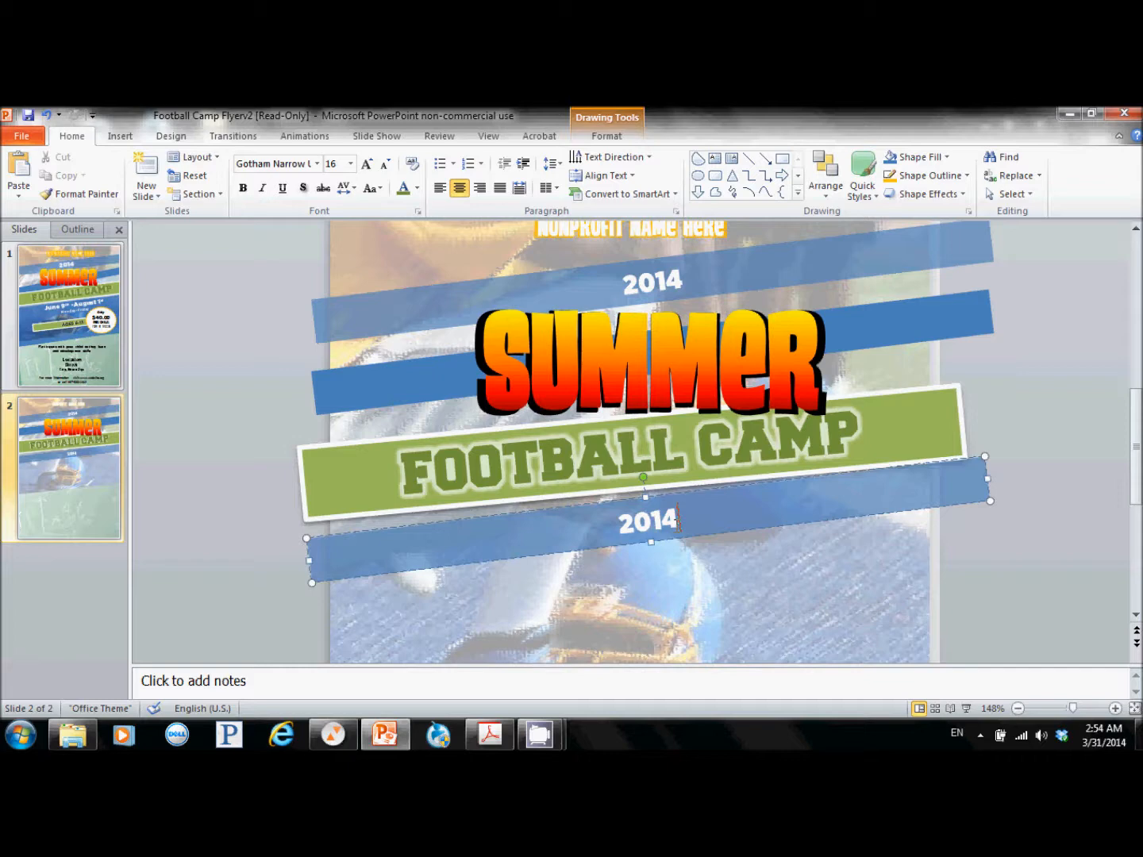
key(BackSpace)
key(BackSpace)
key(BackSpace)
key(BackSpace)
drag(643, 476, 637, 470)
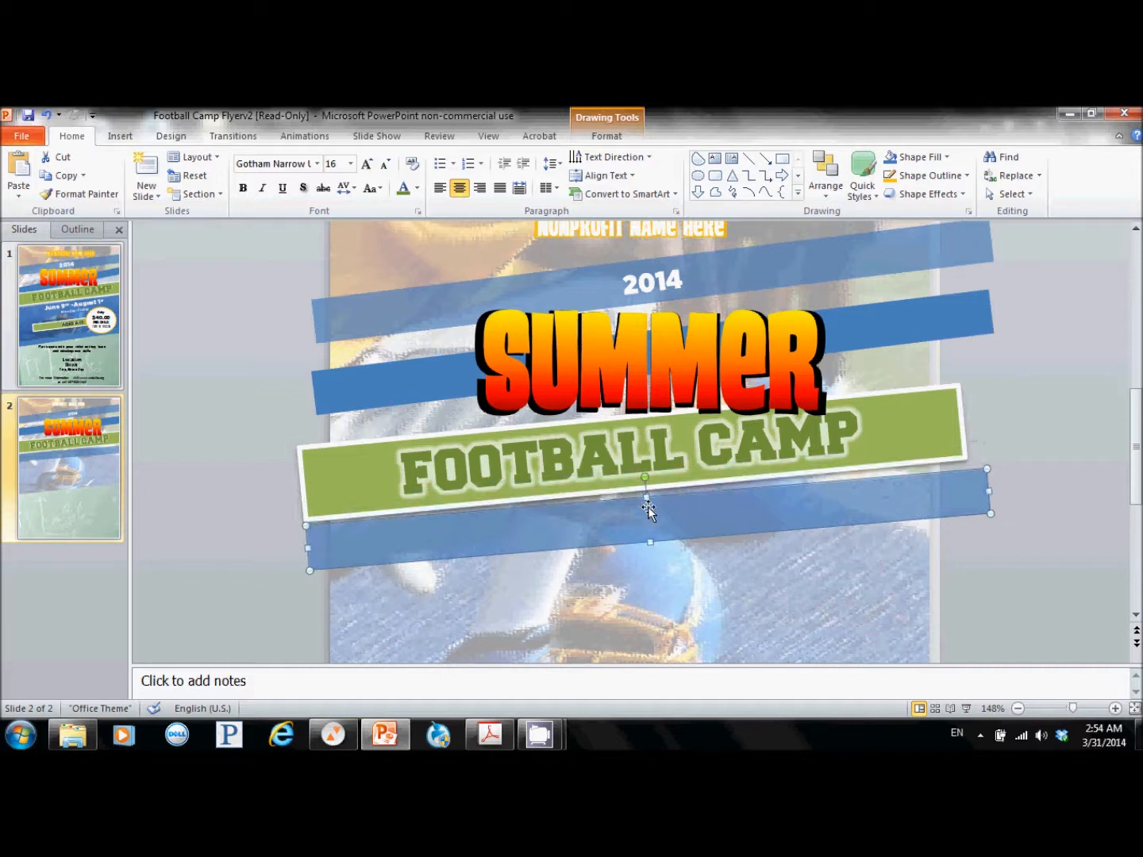
key(Delete)
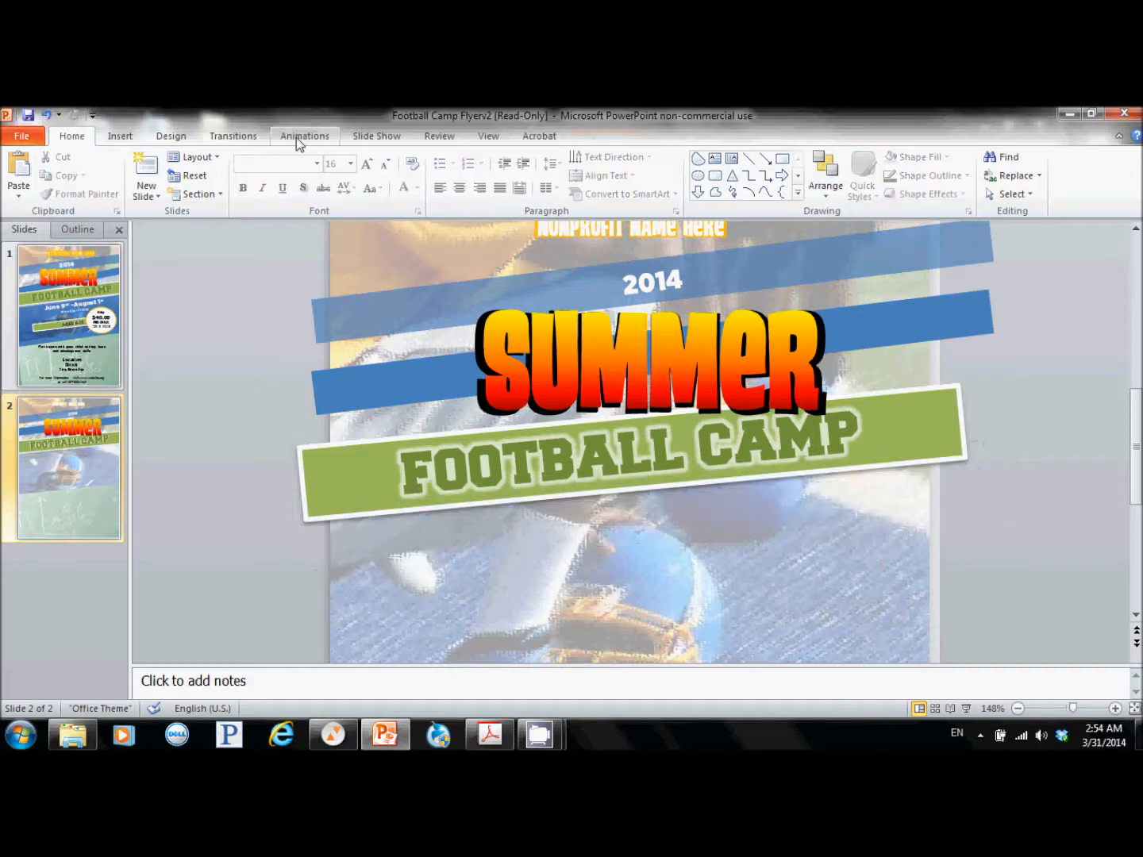
Step: Draw a wide rectangle below the "FOOTBALL CAMP" banner, extending past both page edges
click(122, 138)
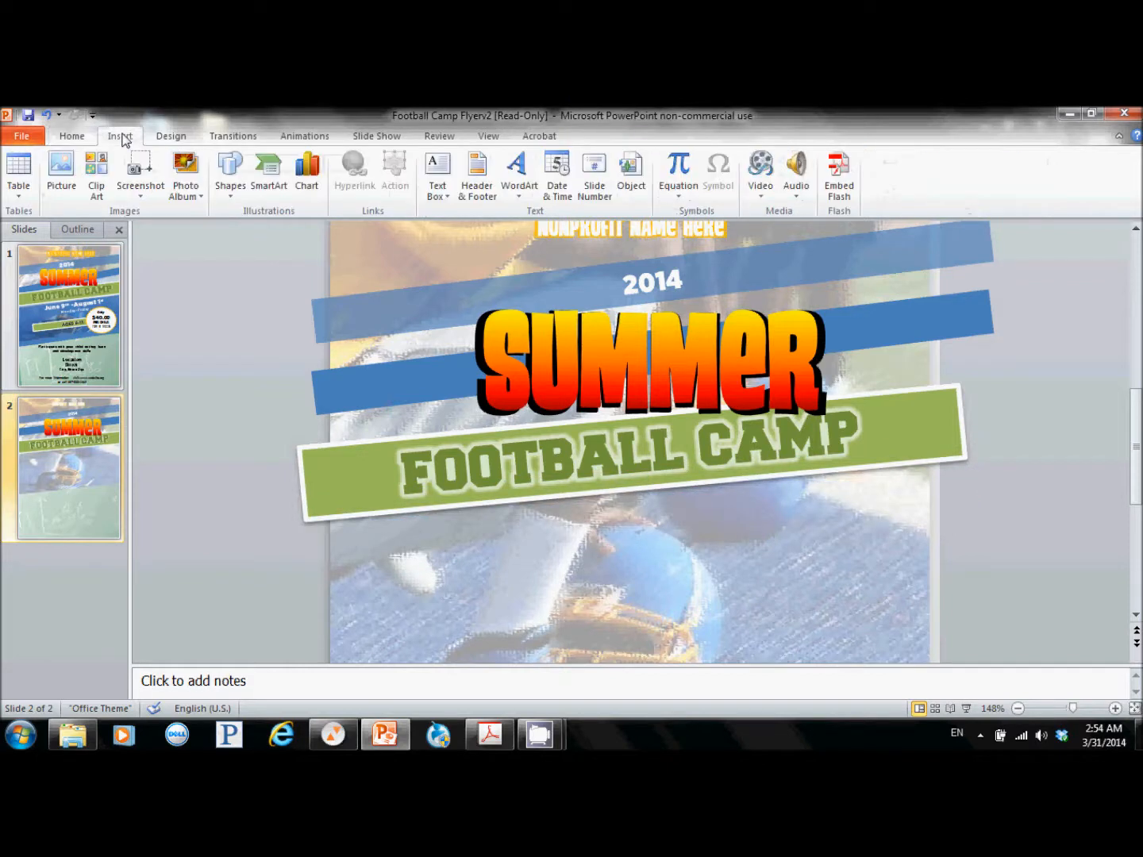
click(237, 180)
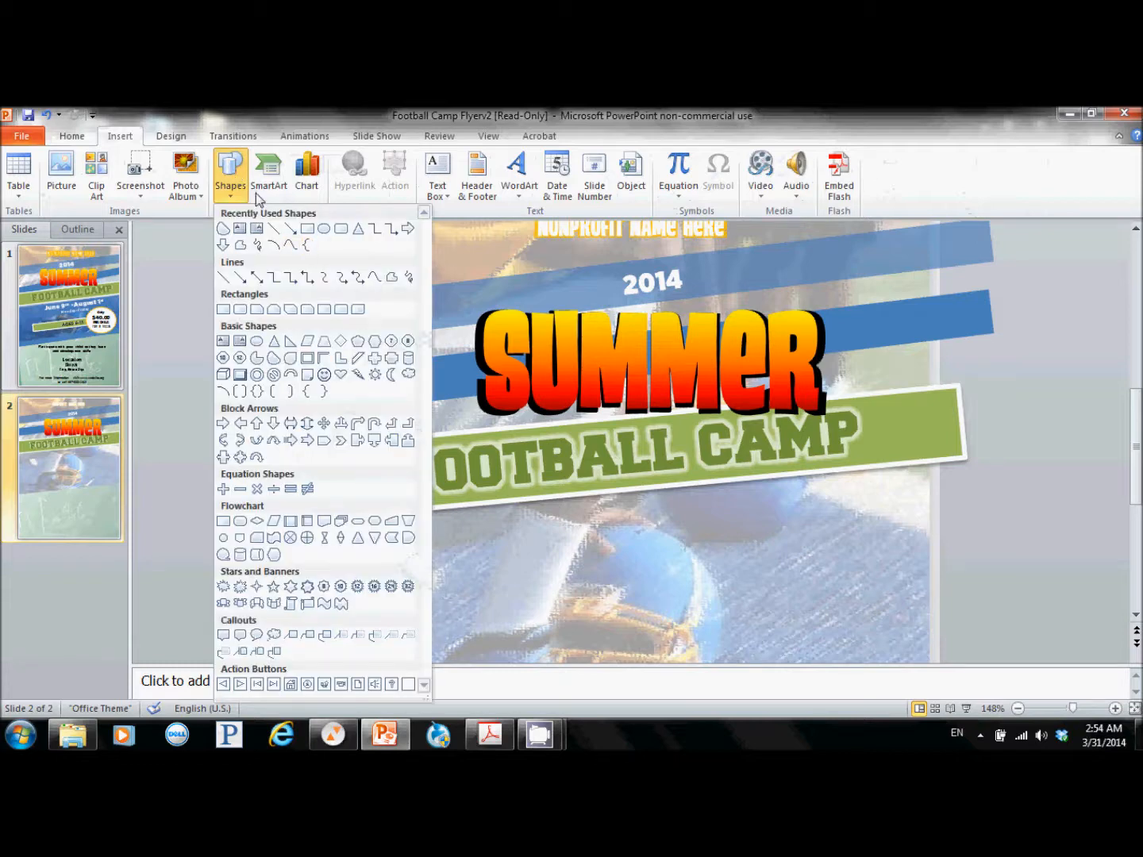
click(308, 229)
drag(298, 537, 994, 648)
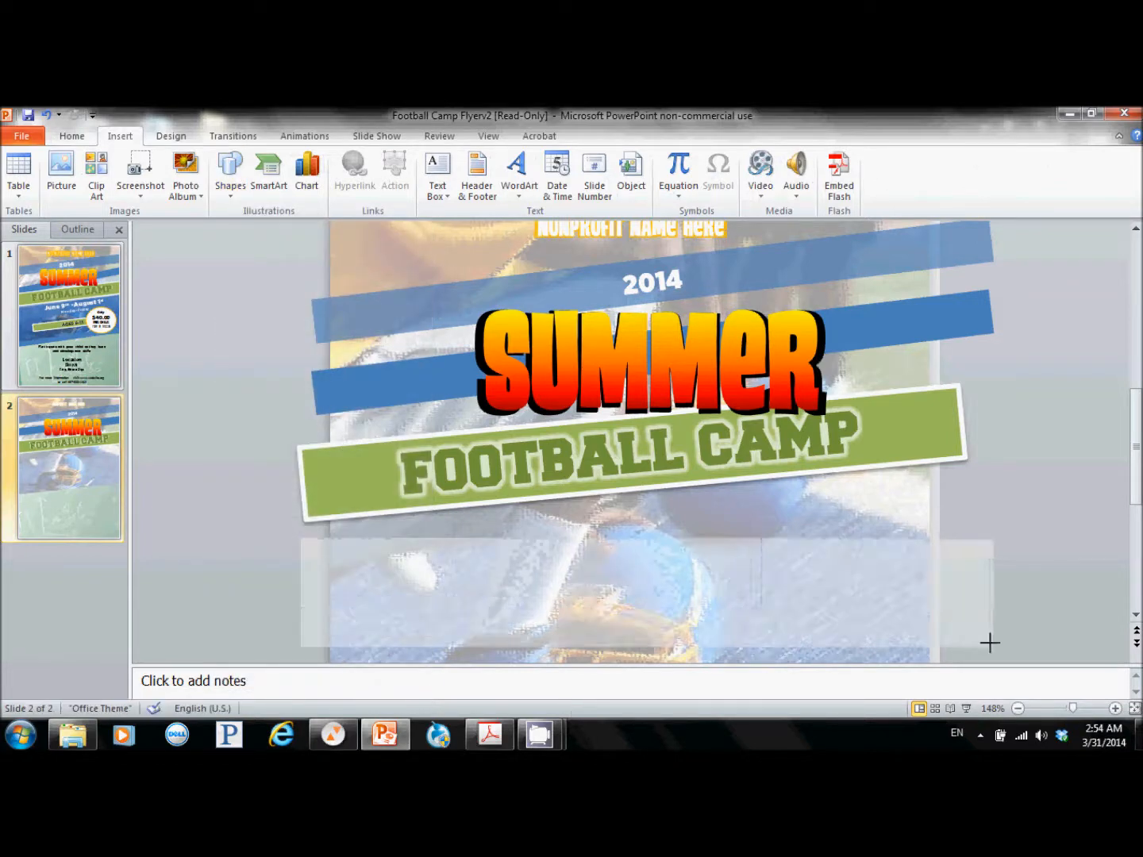
Step: Fill the new rectangle with the theme blue, tilt it to match the green banner and tuck it against the banner's lower edge
right_click(744, 582)
click(722, 585)
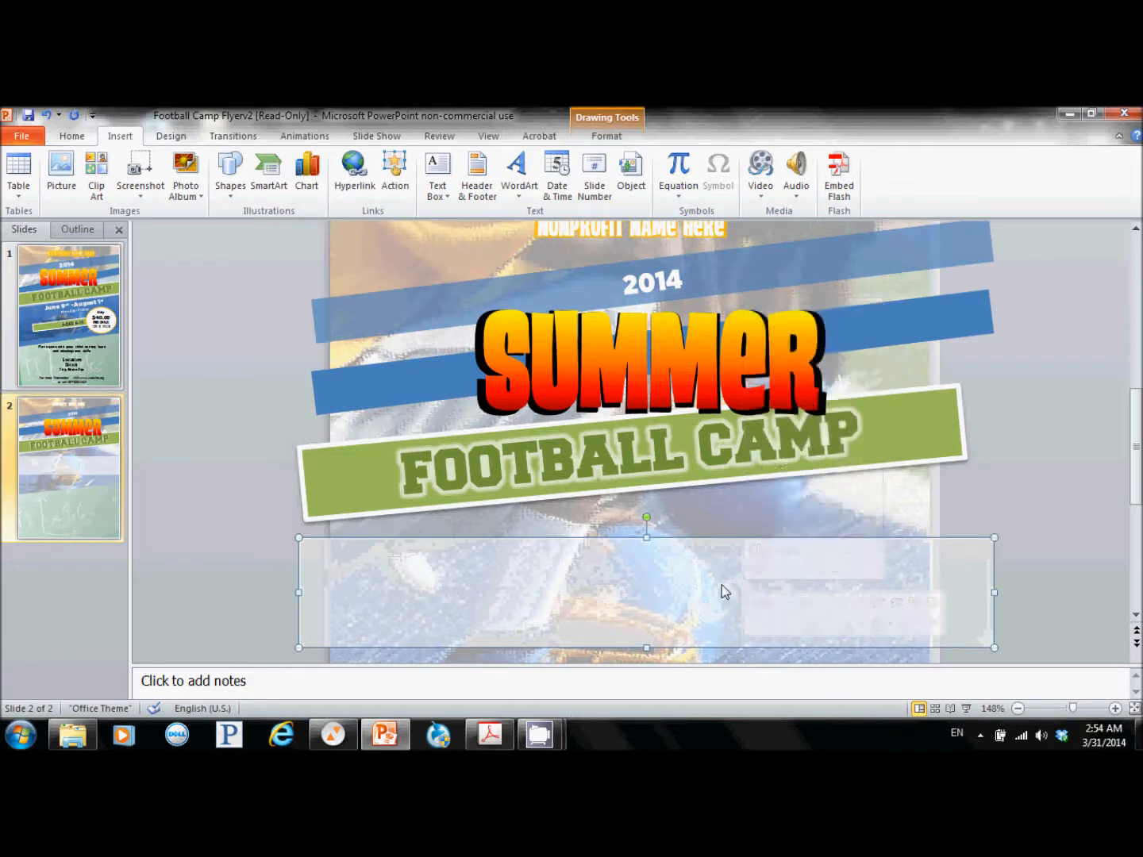
double_click(722, 585)
click(593, 156)
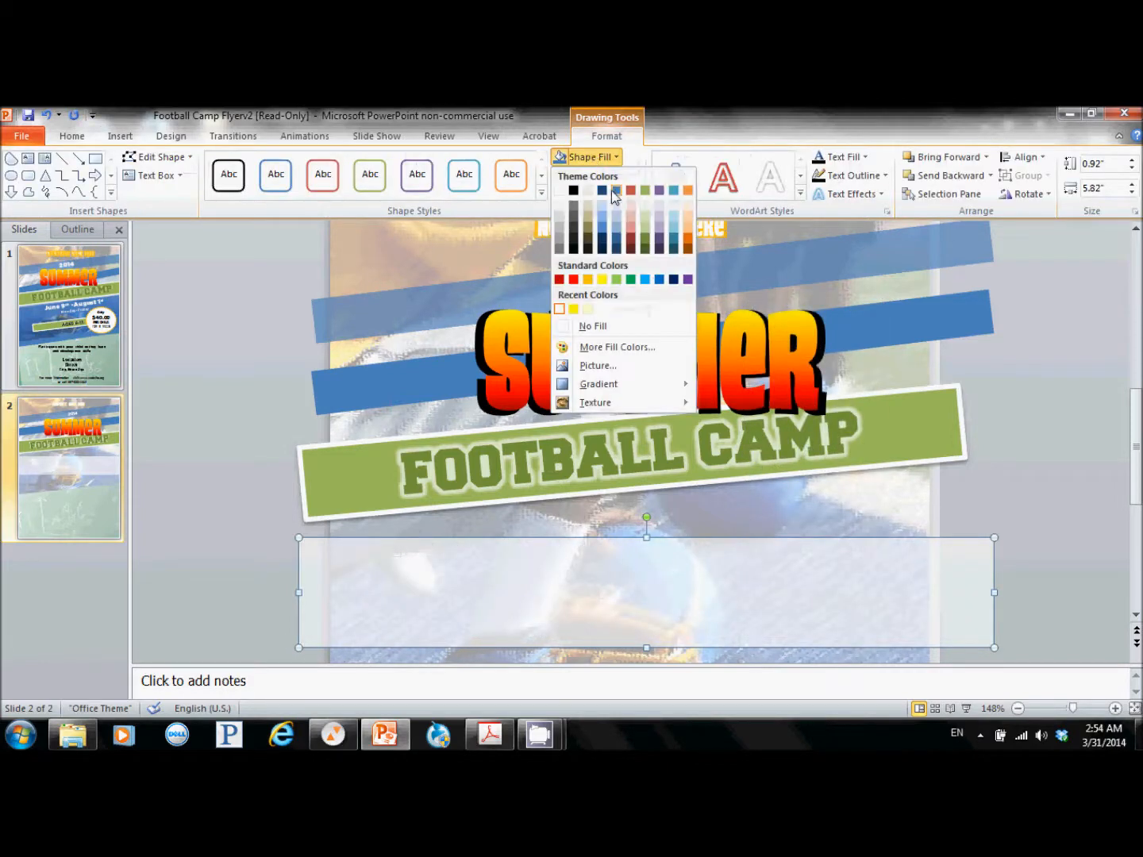
click(616, 198)
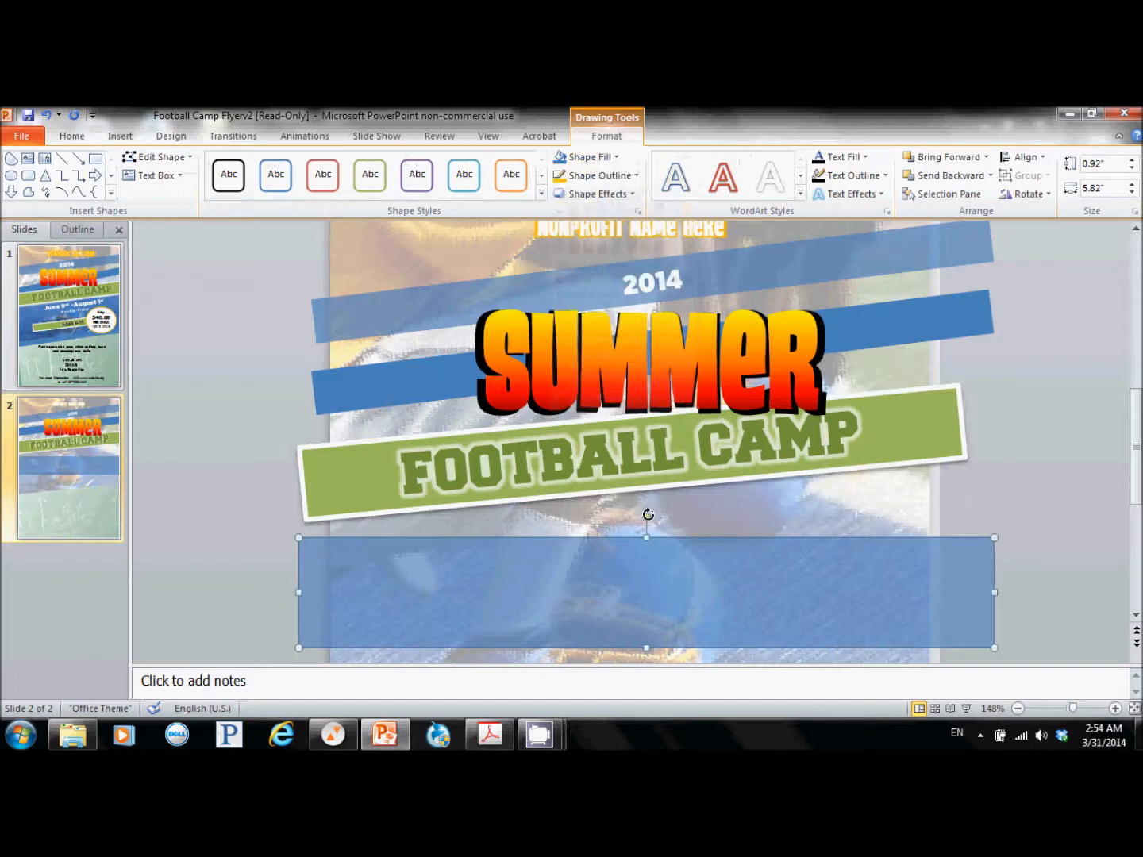
drag(646, 517, 644, 483)
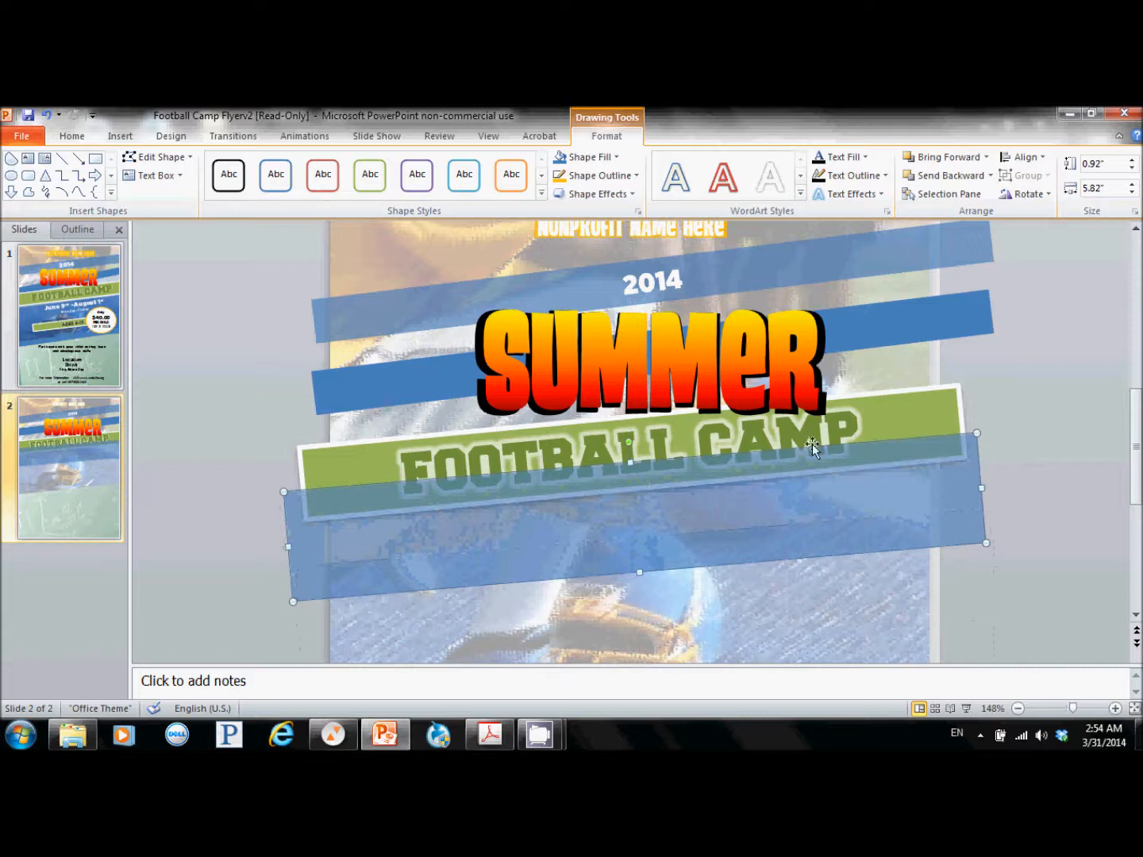
Step: Bring the green "FOOTBALL CAMP" banner in front of the blue rectangle and the "SUMMER" text in front of the banner
click(929, 410)
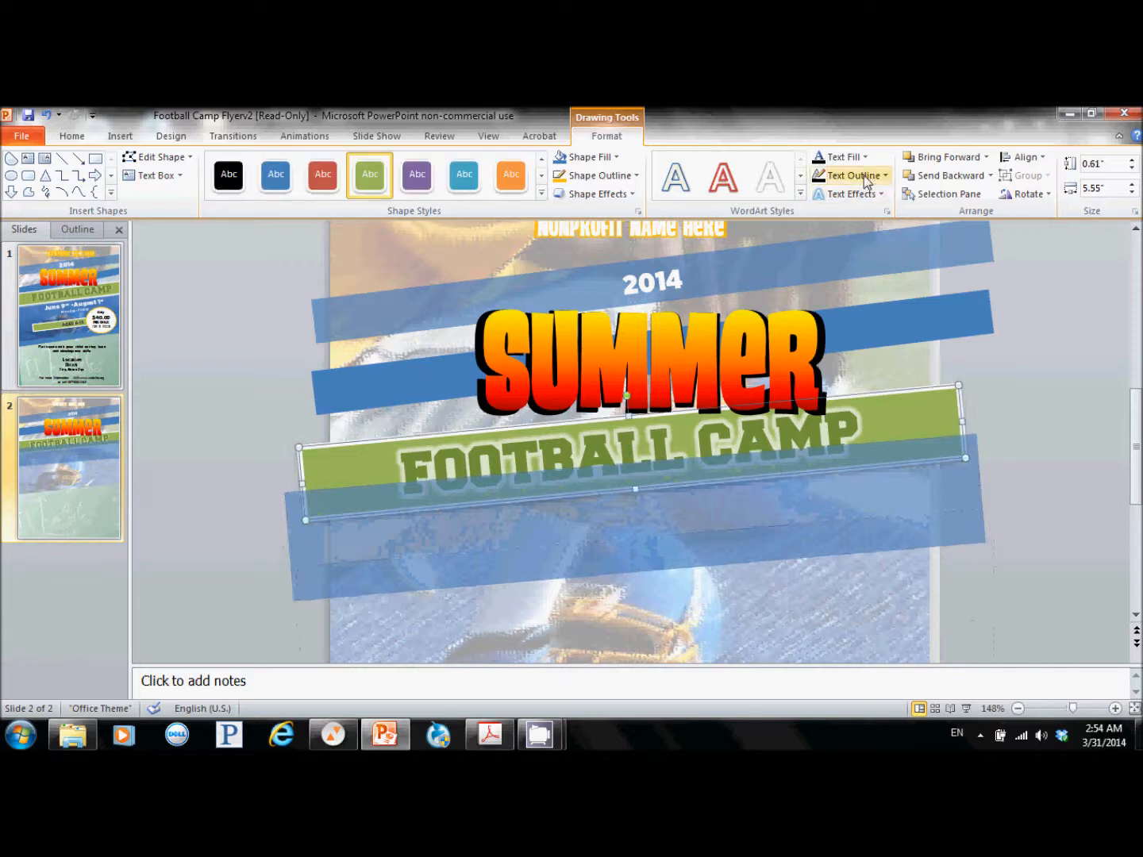
click(963, 158)
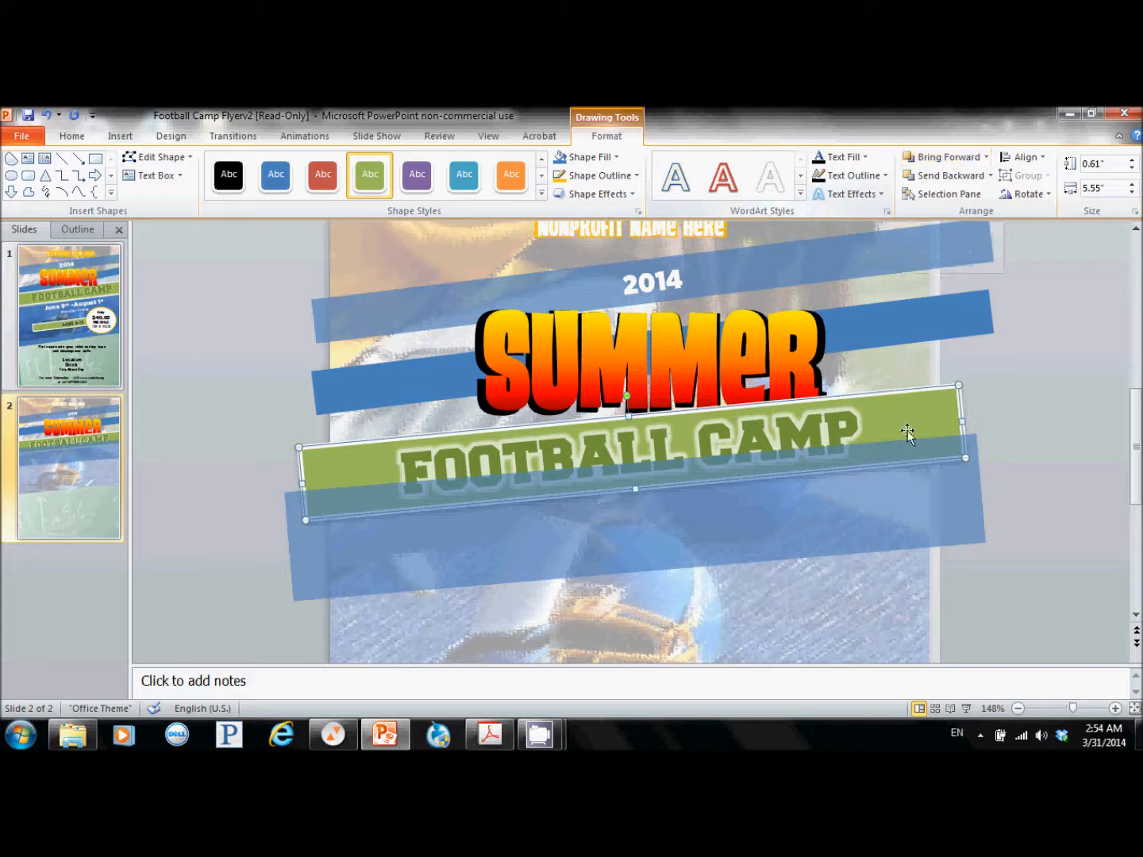
click(767, 365)
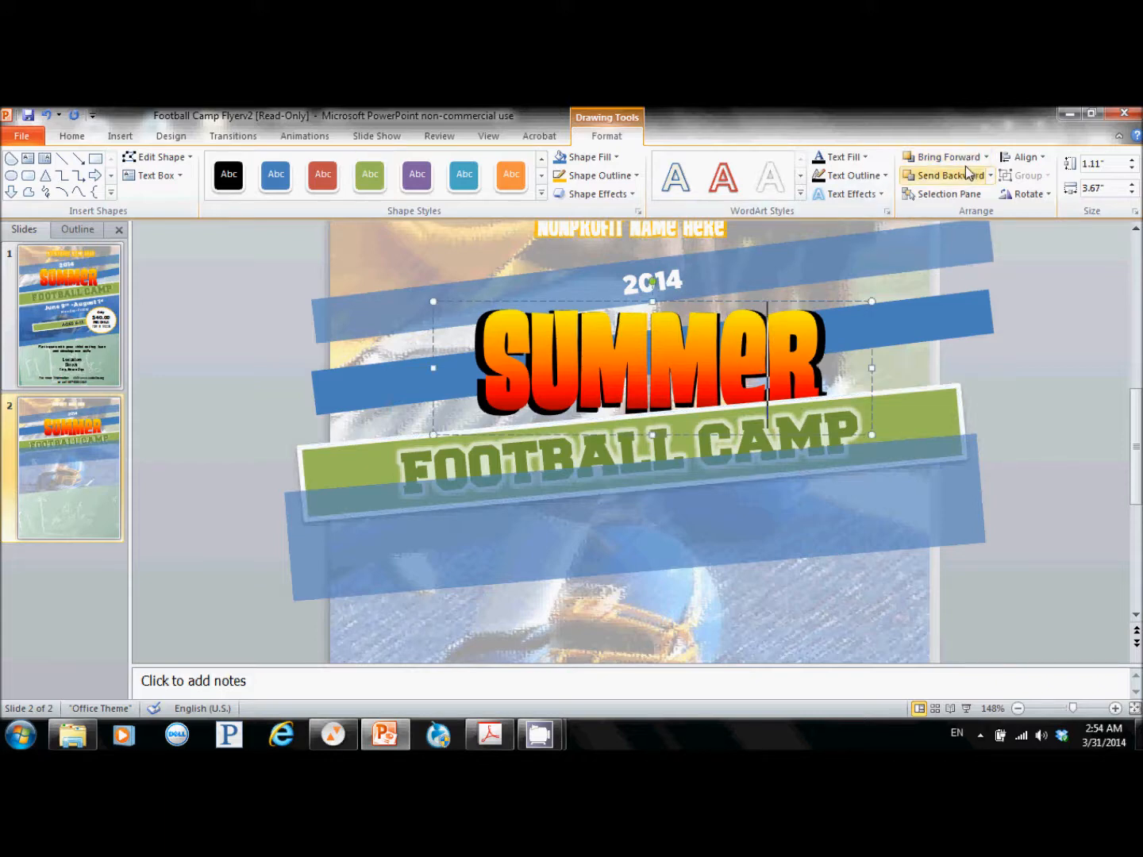
click(934, 400)
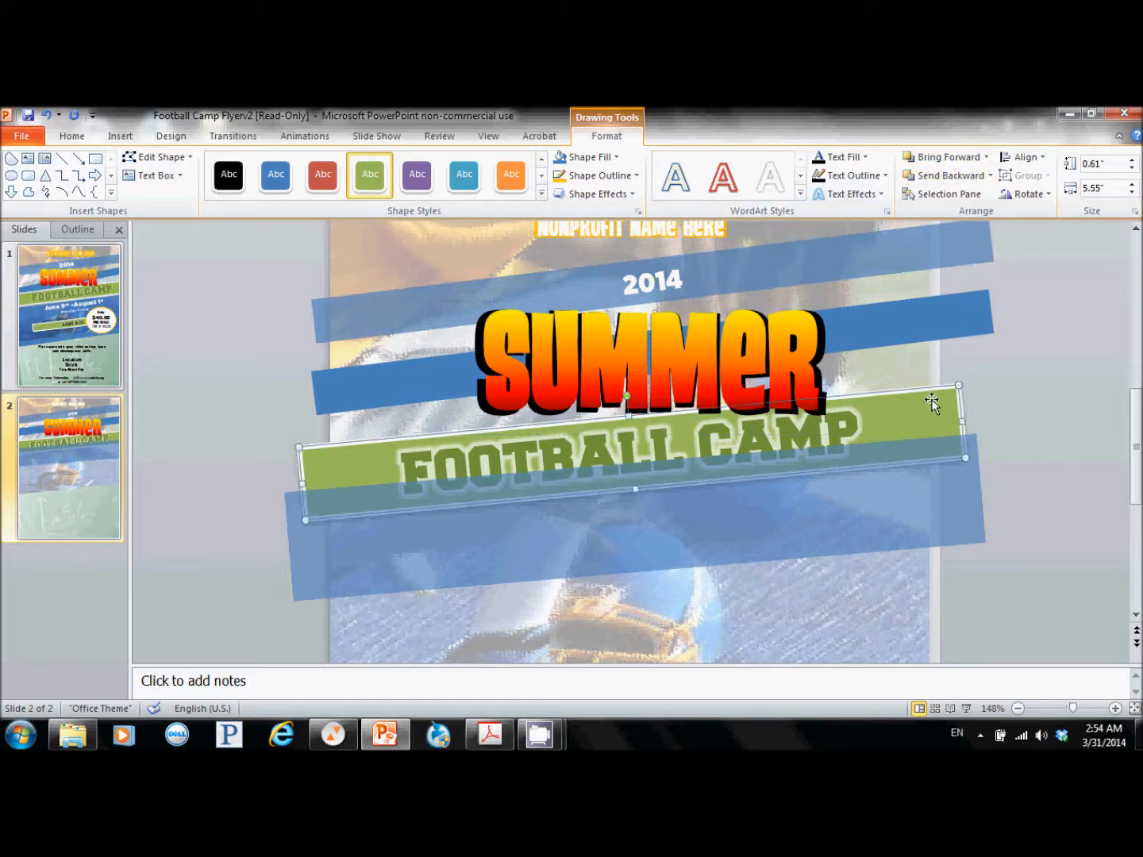
click(941, 157)
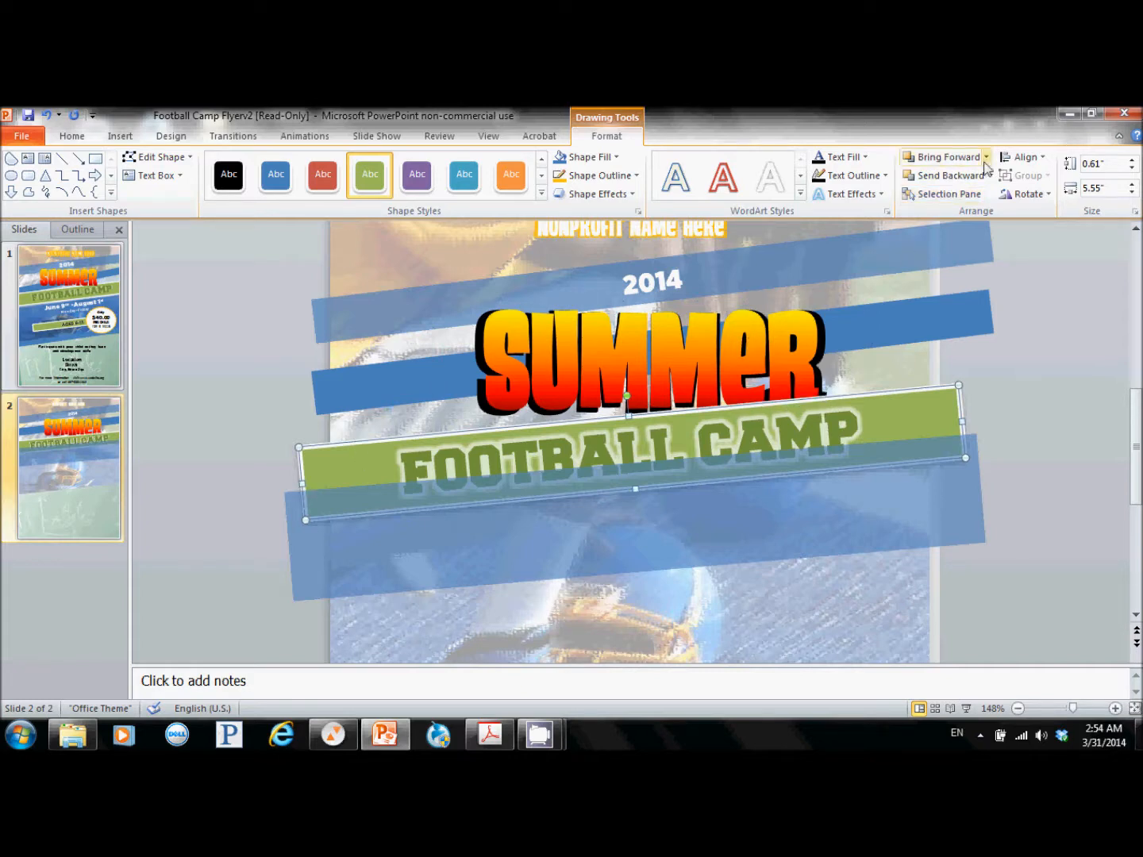
click(943, 156)
click(746, 370)
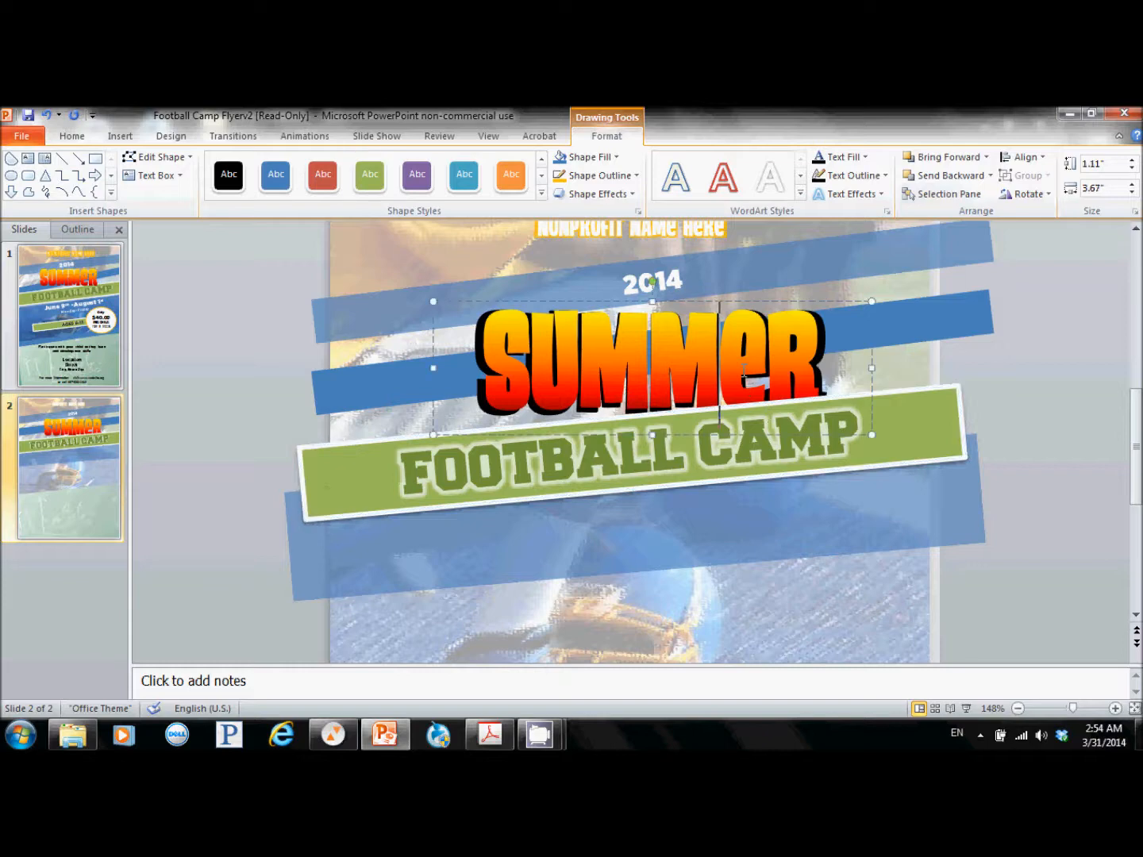
click(959, 158)
click(1105, 450)
Step: Stretch the tilted blue rectangle down over the helmet picture until it overlaps the upper edge of the green chalkboard picture
drag(1136, 461, 1136, 512)
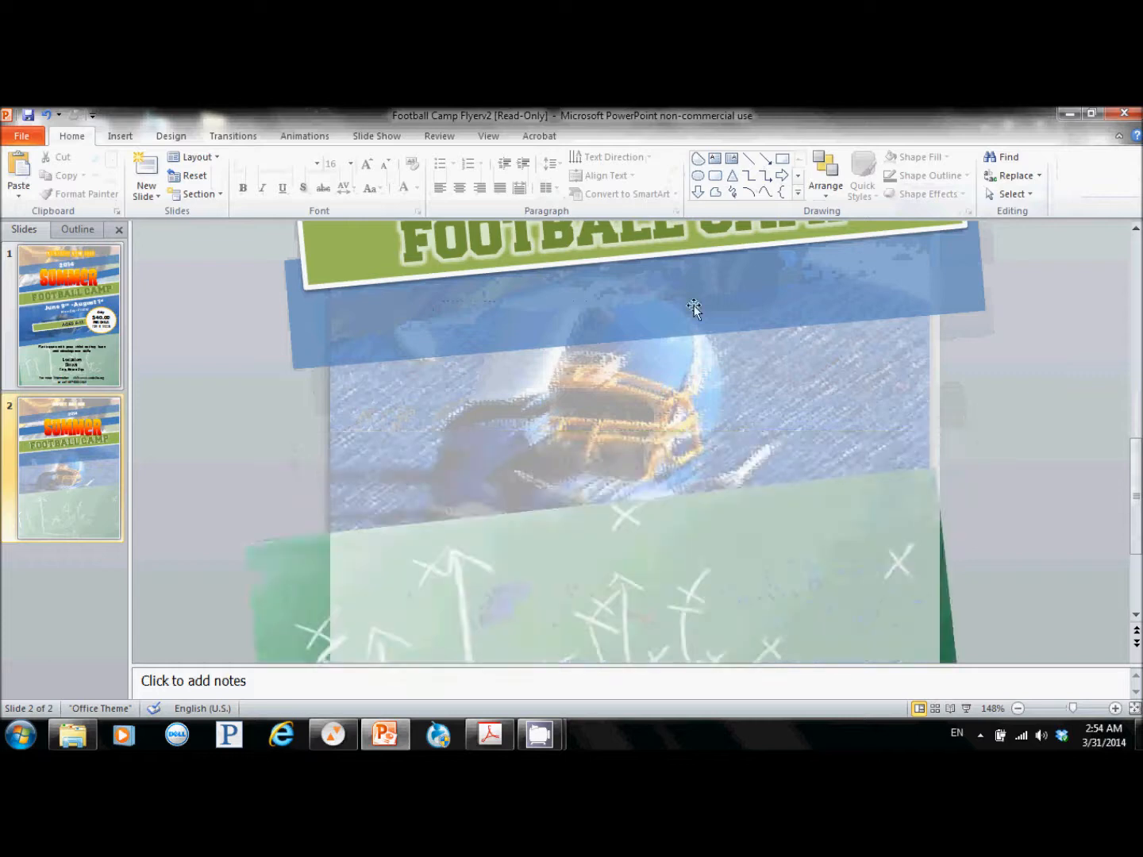
click(681, 321)
drag(637, 339, 659, 496)
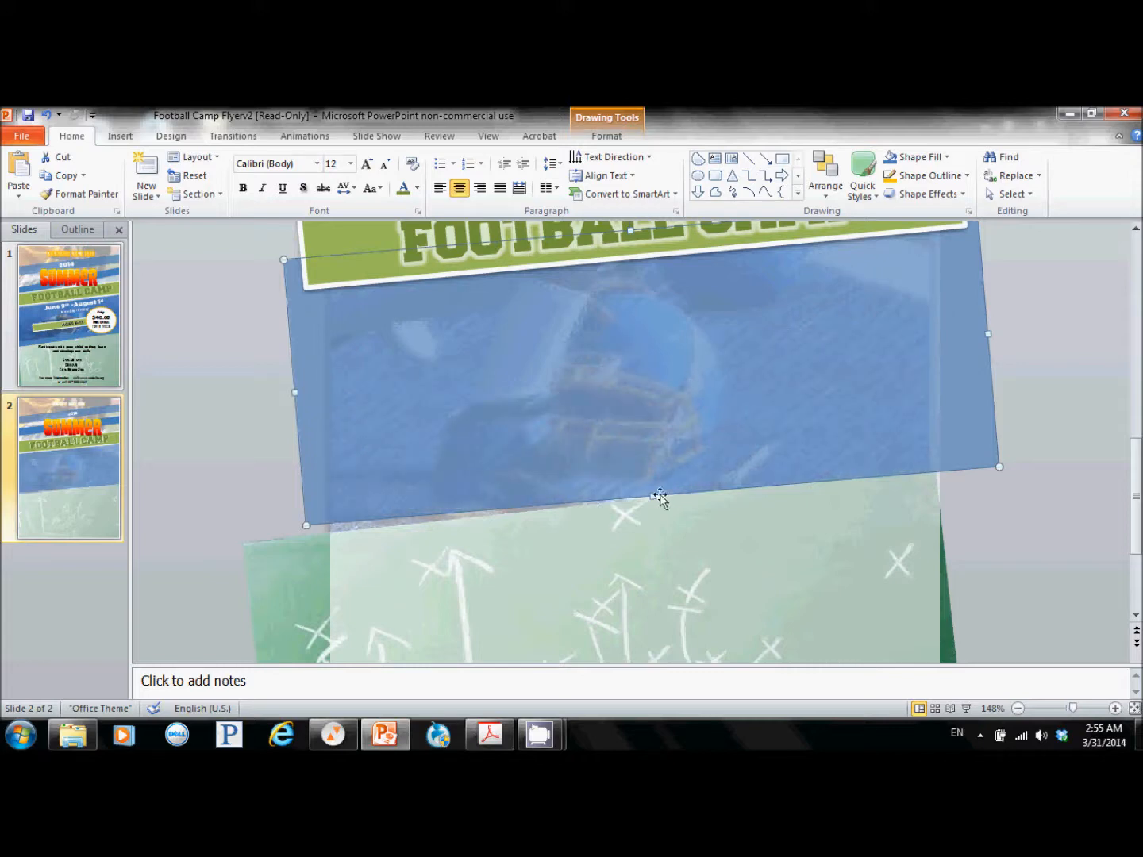
drag(653, 497, 653, 505)
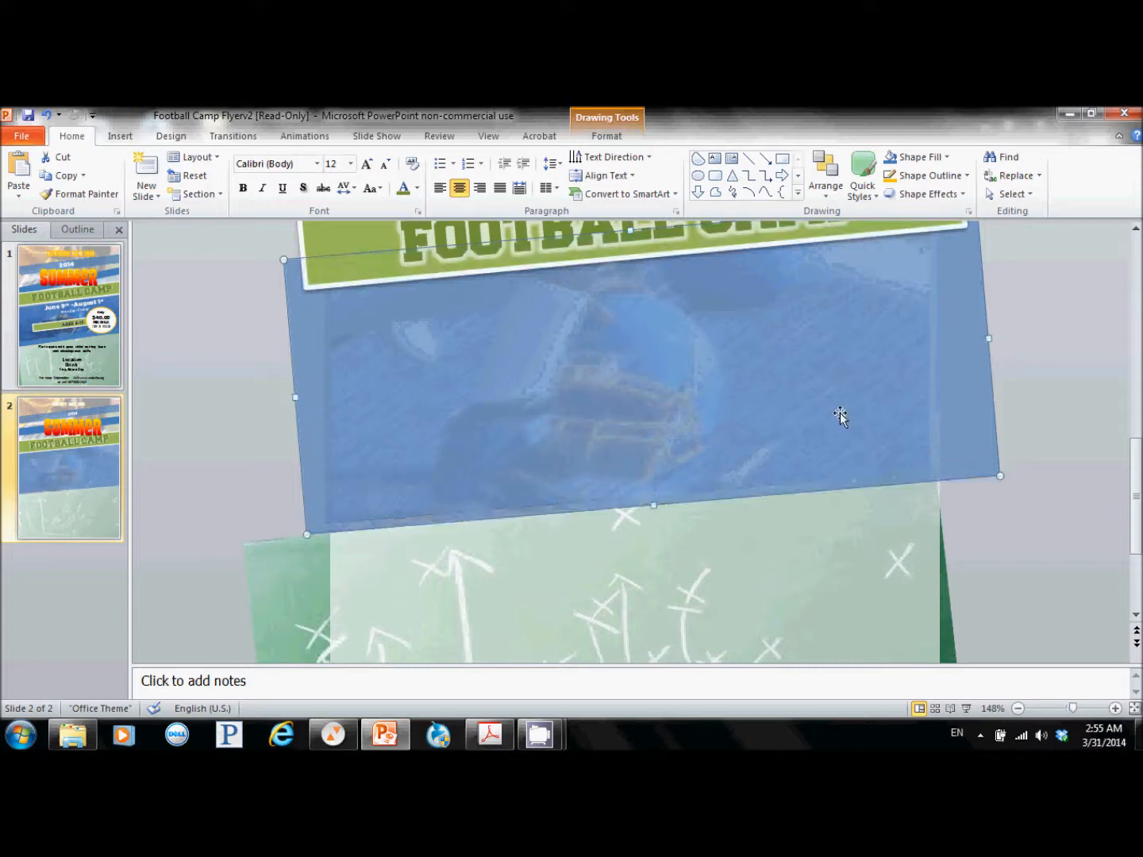
click(1021, 365)
Step: Duplicate the blue "2014" strip, place the copy on the blue rectangle just below the green banner and fine-tune its tilt
drag(1136, 476, 1136, 435)
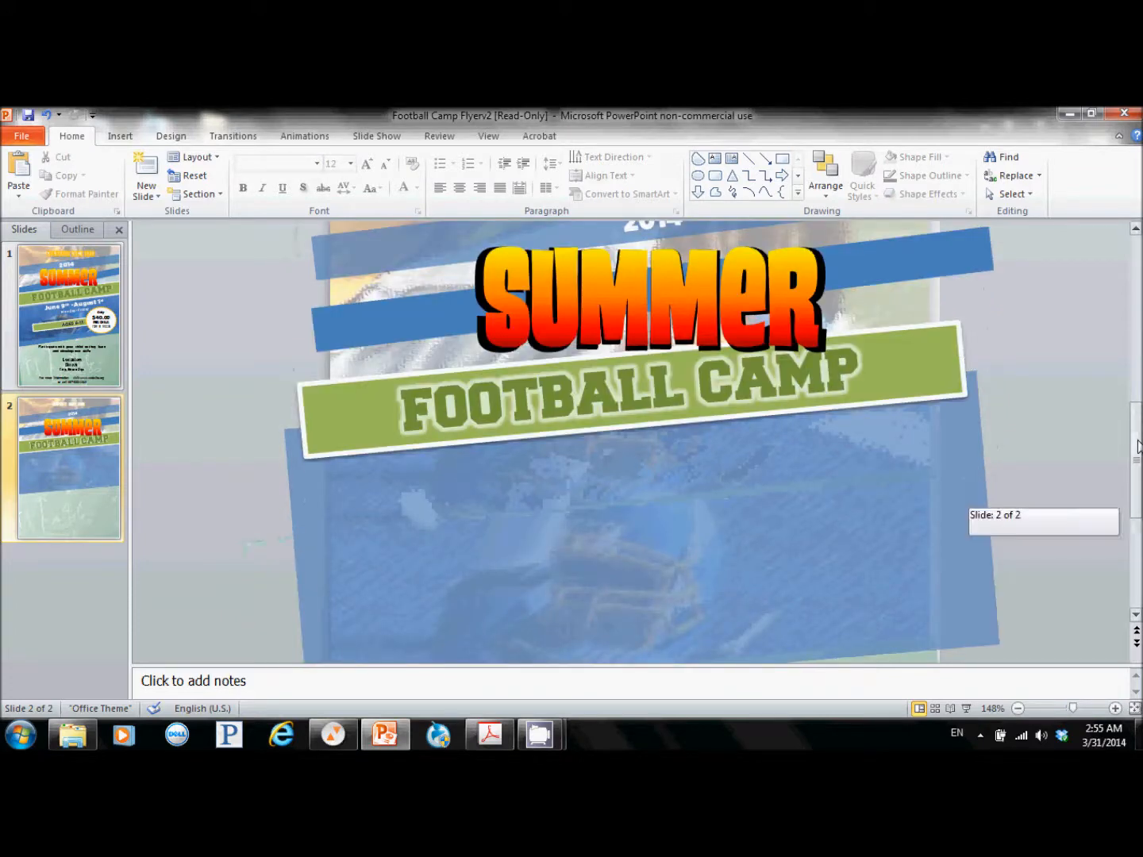
drag(1137, 446, 1137, 440)
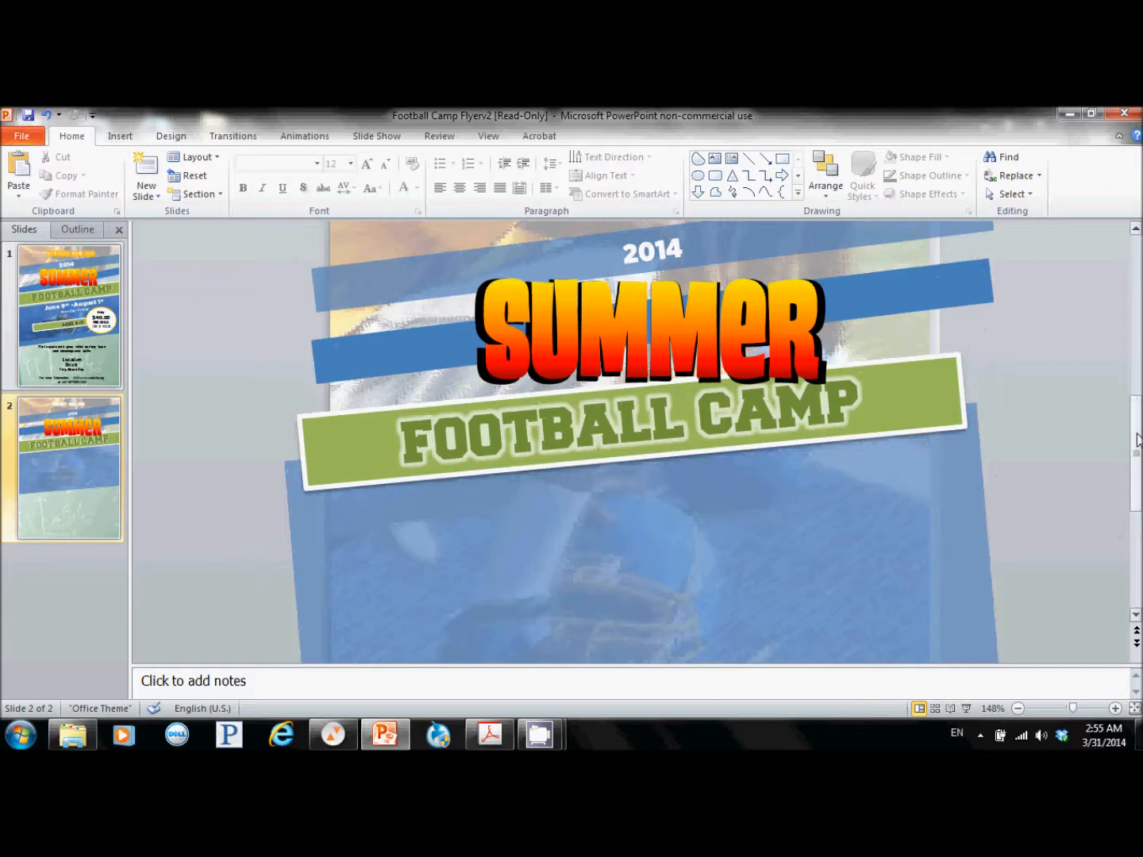
click(415, 290)
right_click(416, 290)
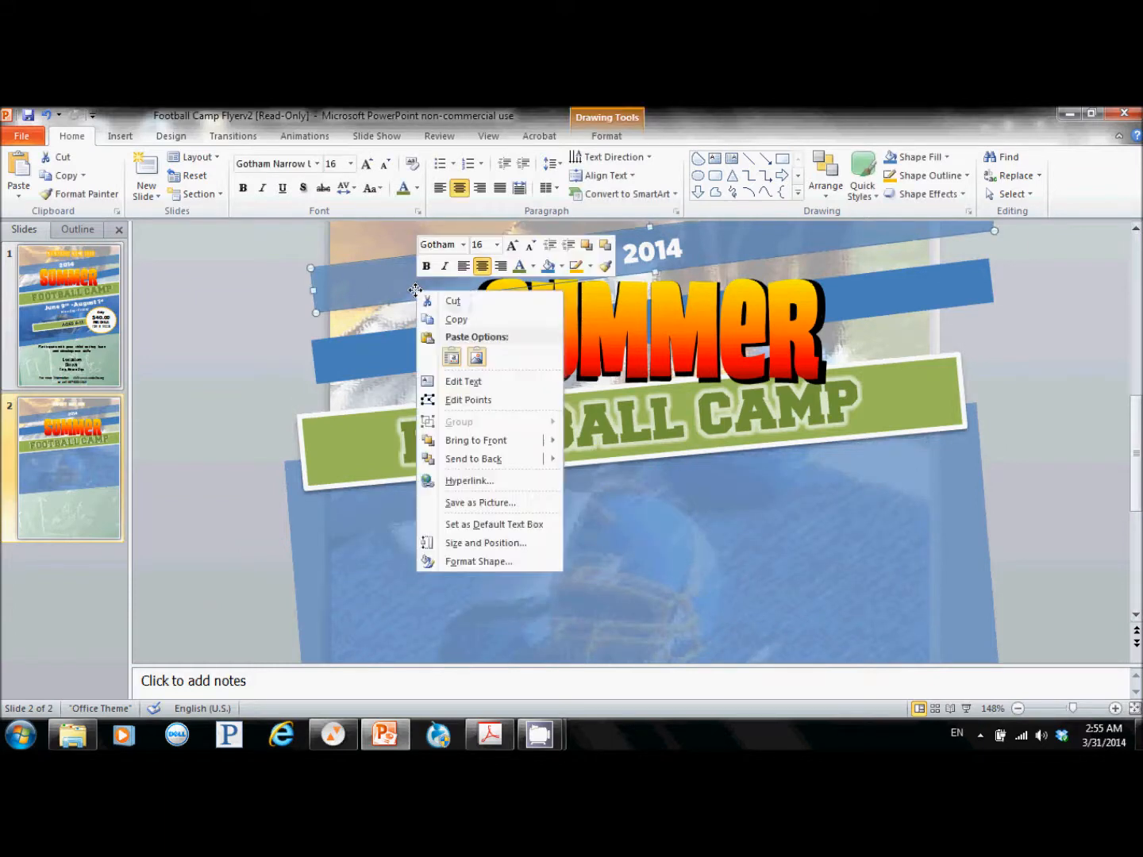
click(446, 321)
click(18, 170)
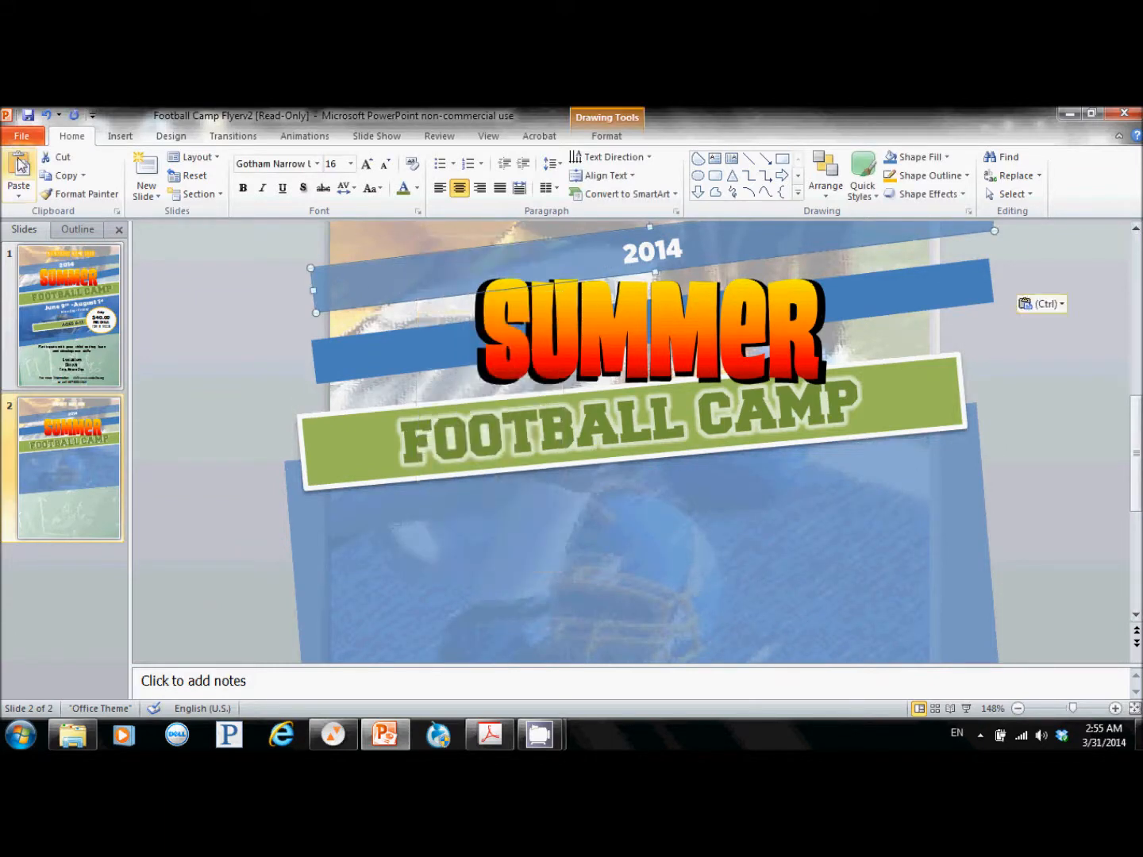
drag(381, 301, 349, 532)
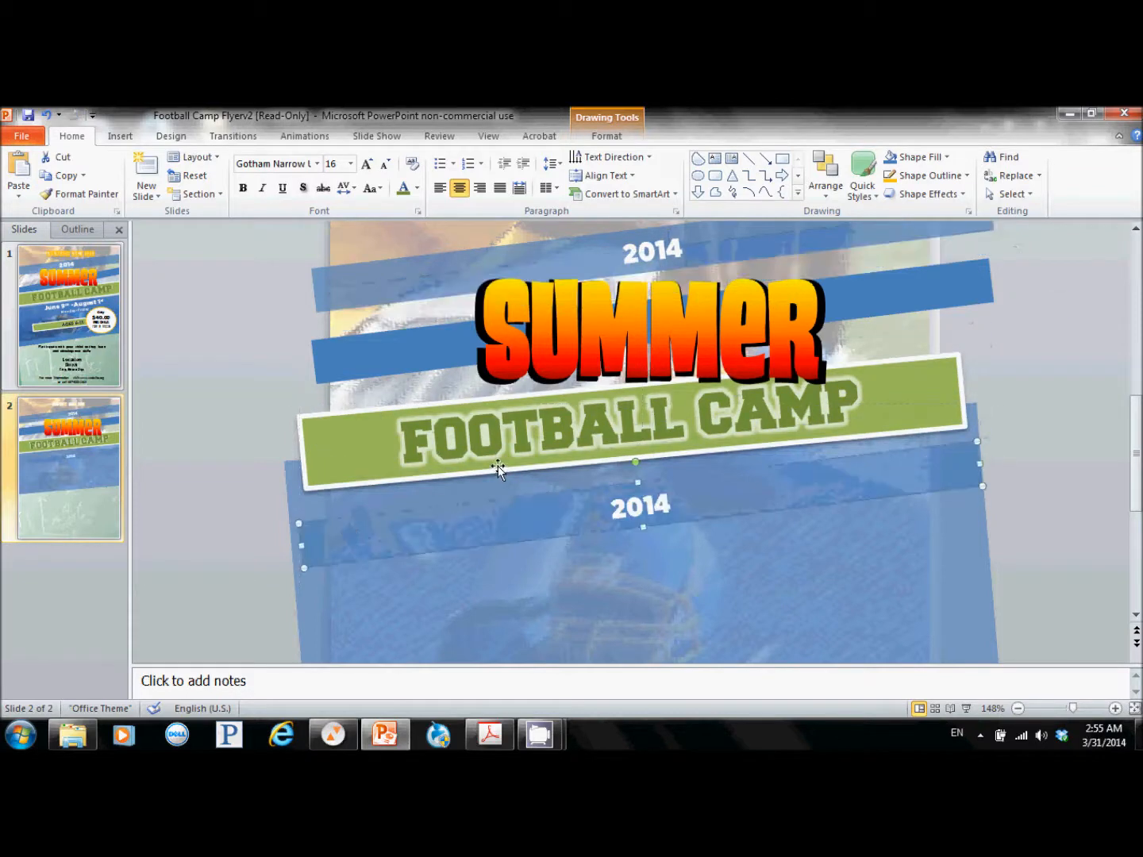
drag(637, 462, 639, 463)
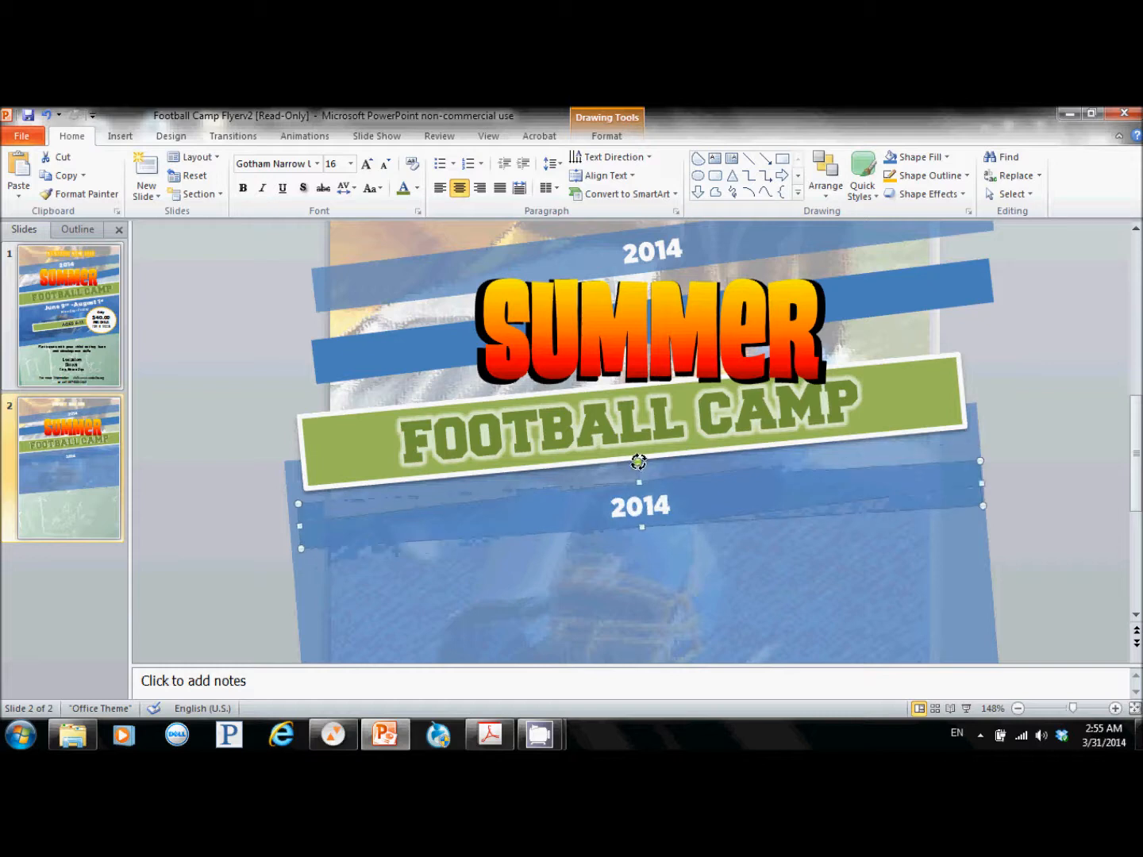
drag(637, 460, 635, 460)
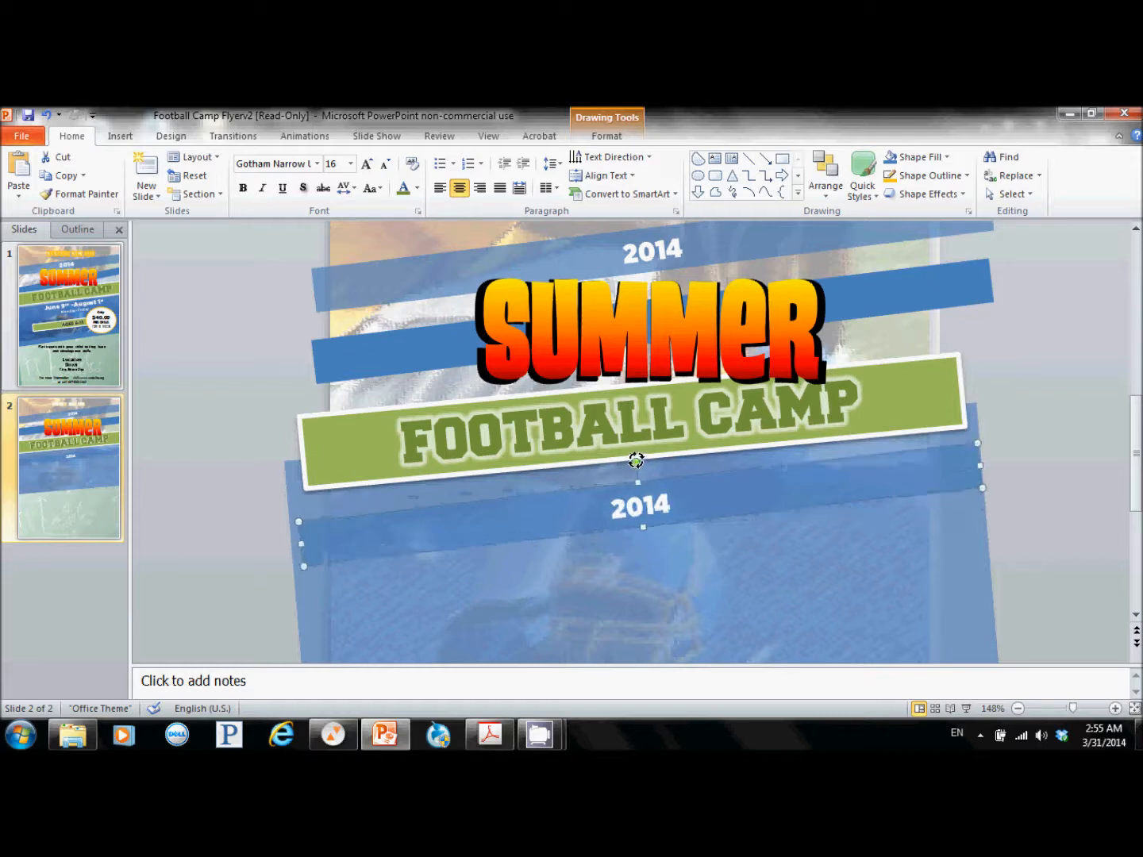
Step: Replace the "2014" text in the copied strip with "June 9th – August 1st"
double_click(671, 506)
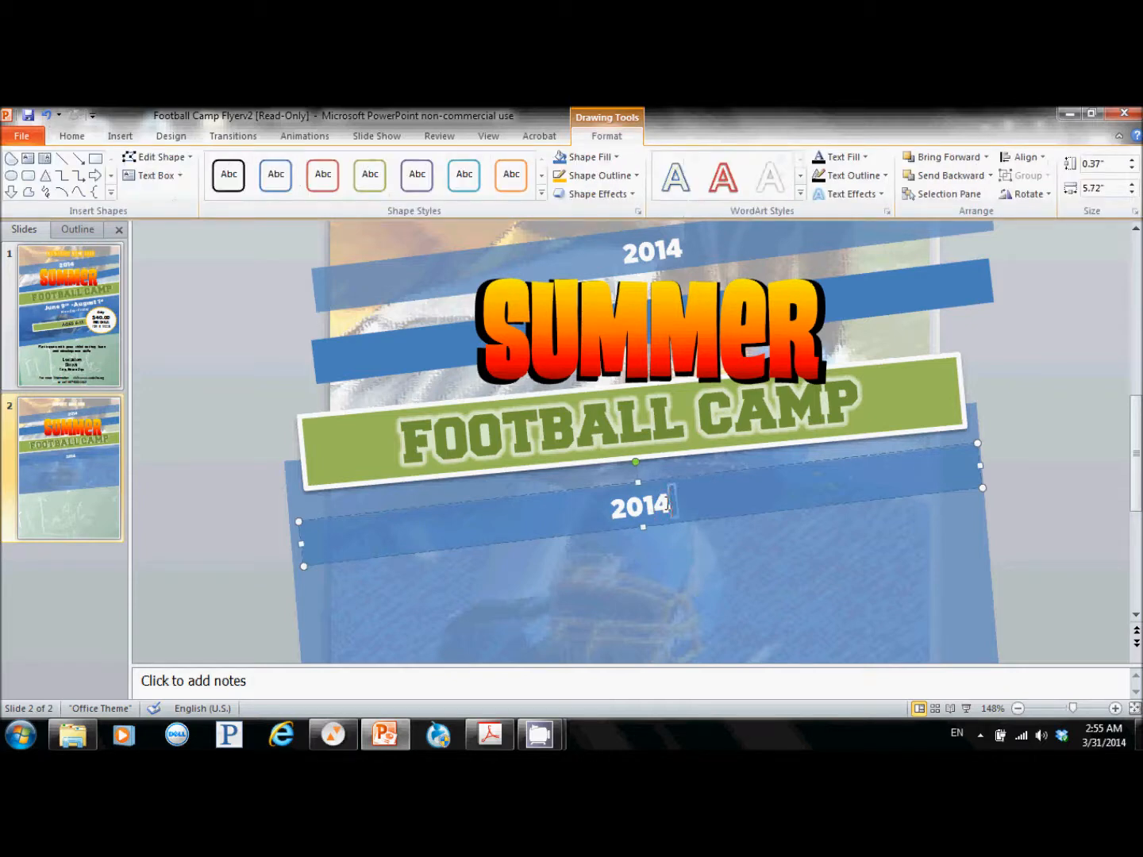
key(BackSpace)
key(BackSpace)
key(BackSpace)
key(BackSpace)
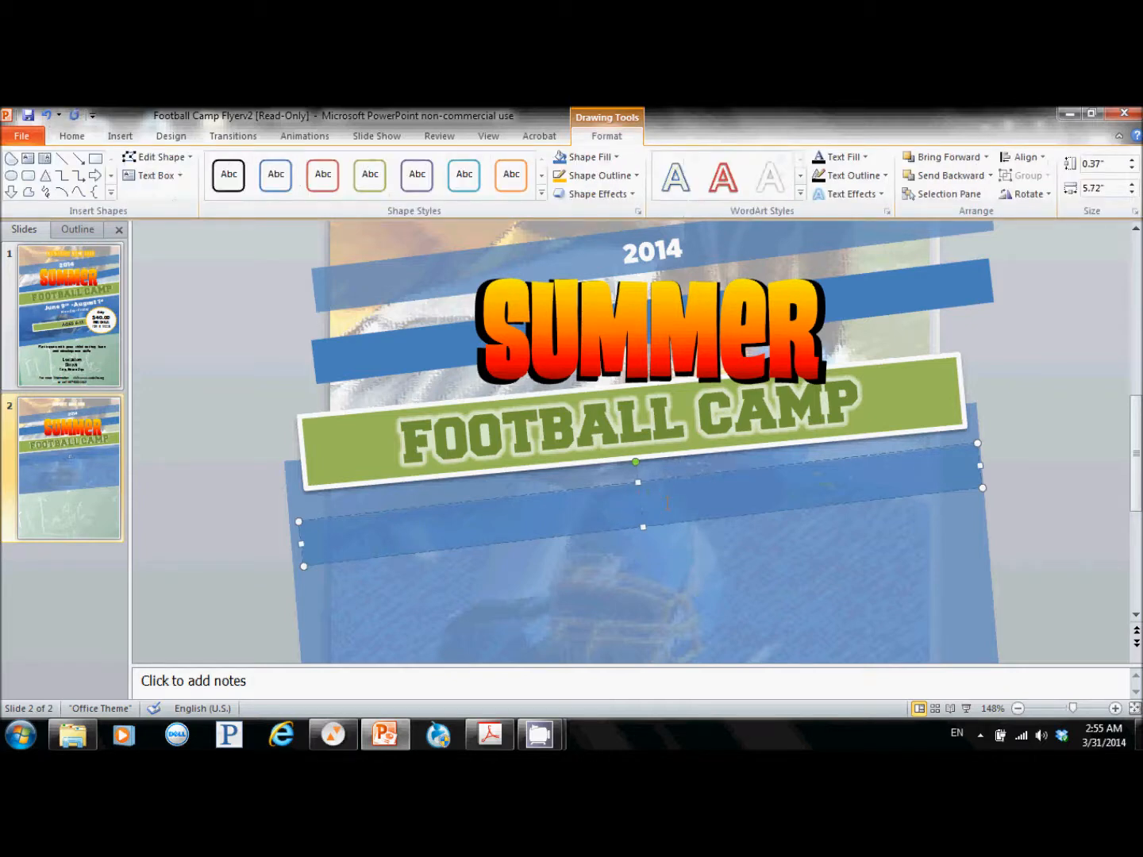
text(JUN)
key(BackSpace)
key(BackSpace)
key(BackSpace)
click(73, 138)
text(June)
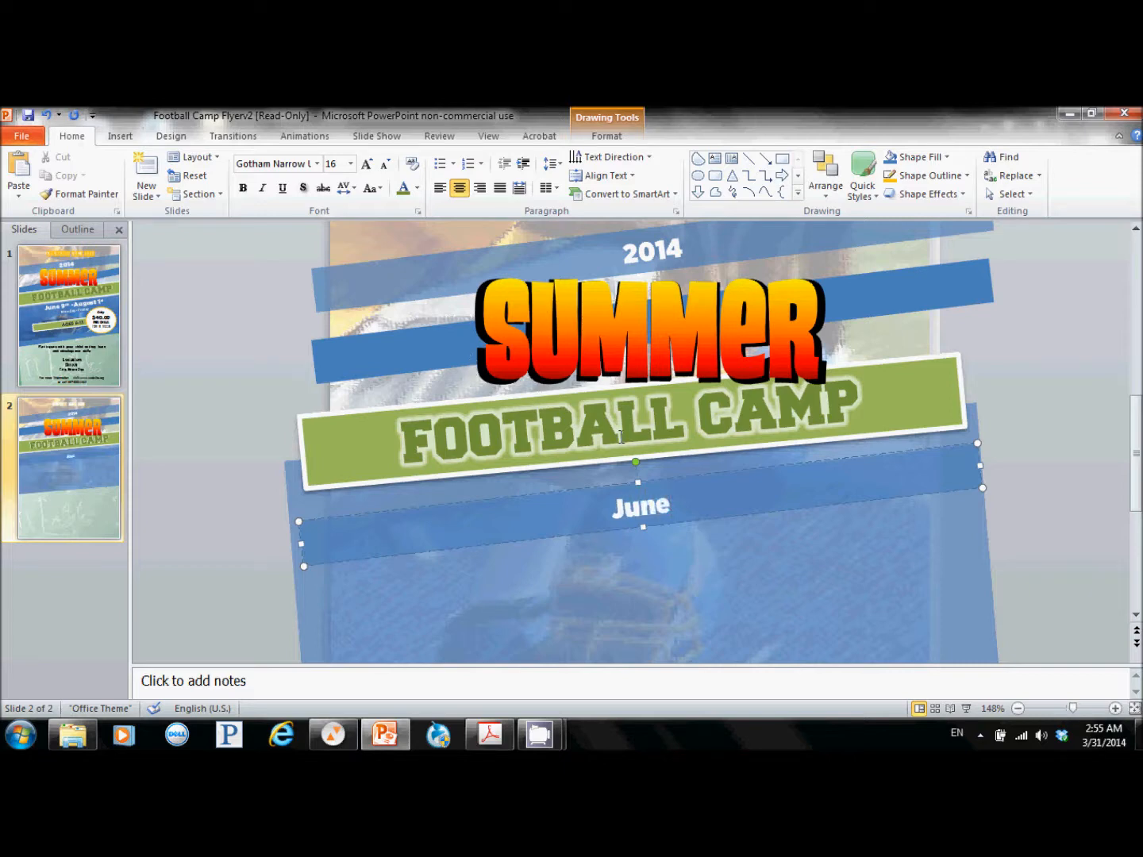
text( 9th)
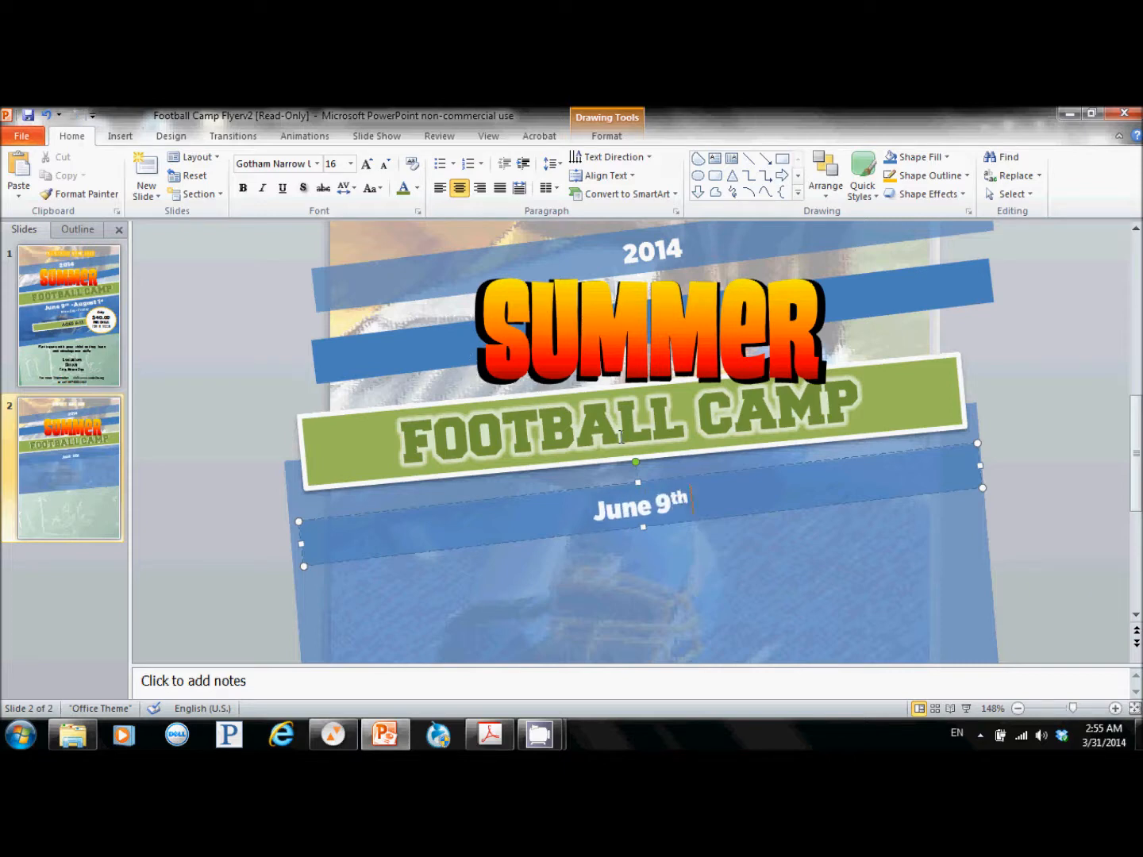
text( - Aughust)
key(BackSpace)
key(BackSpace)
key(BackSpace)
key(BackSpace)
key(BackSpace)
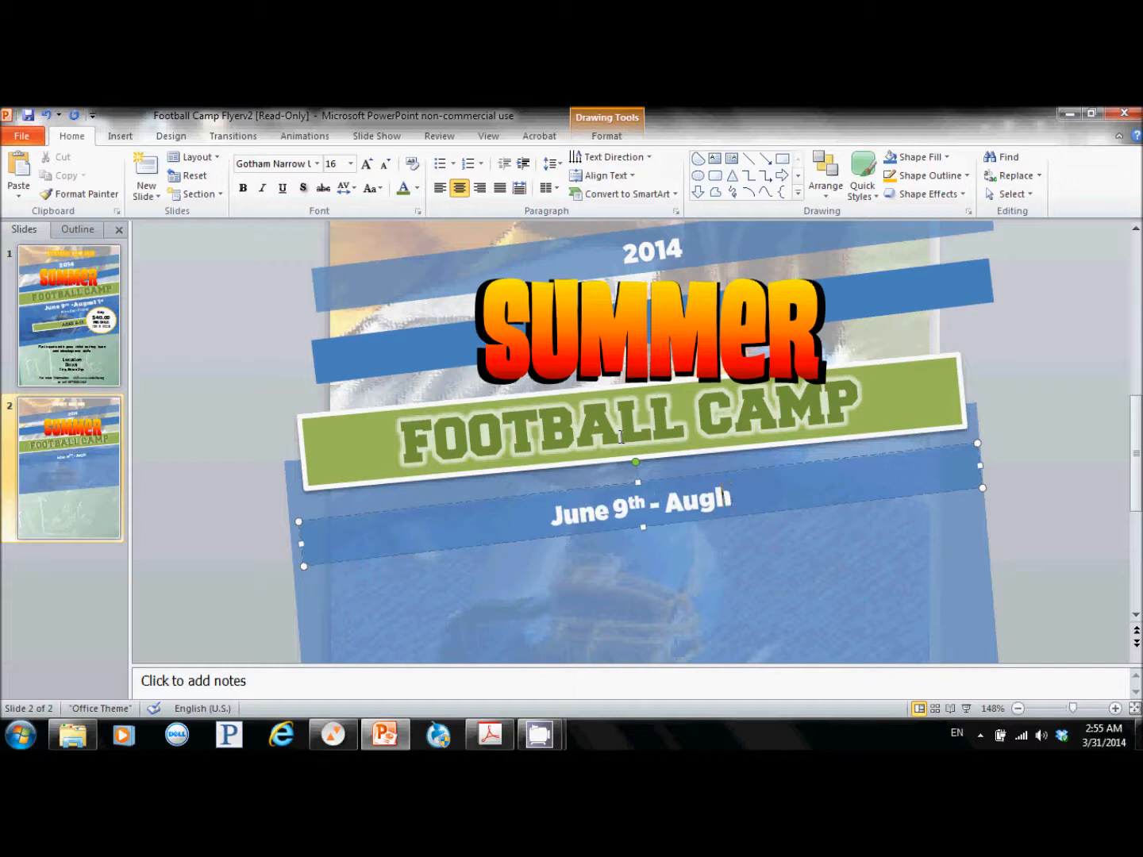
text(gust)
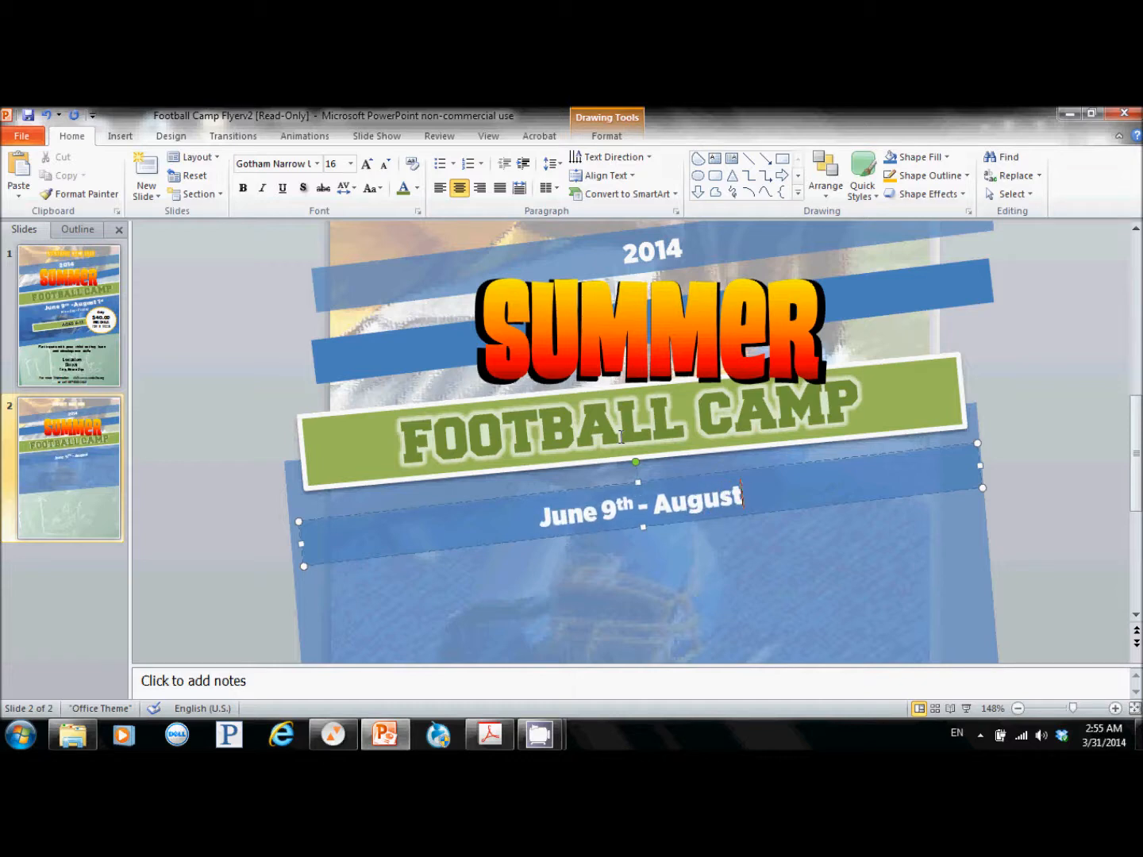
text( 1st)
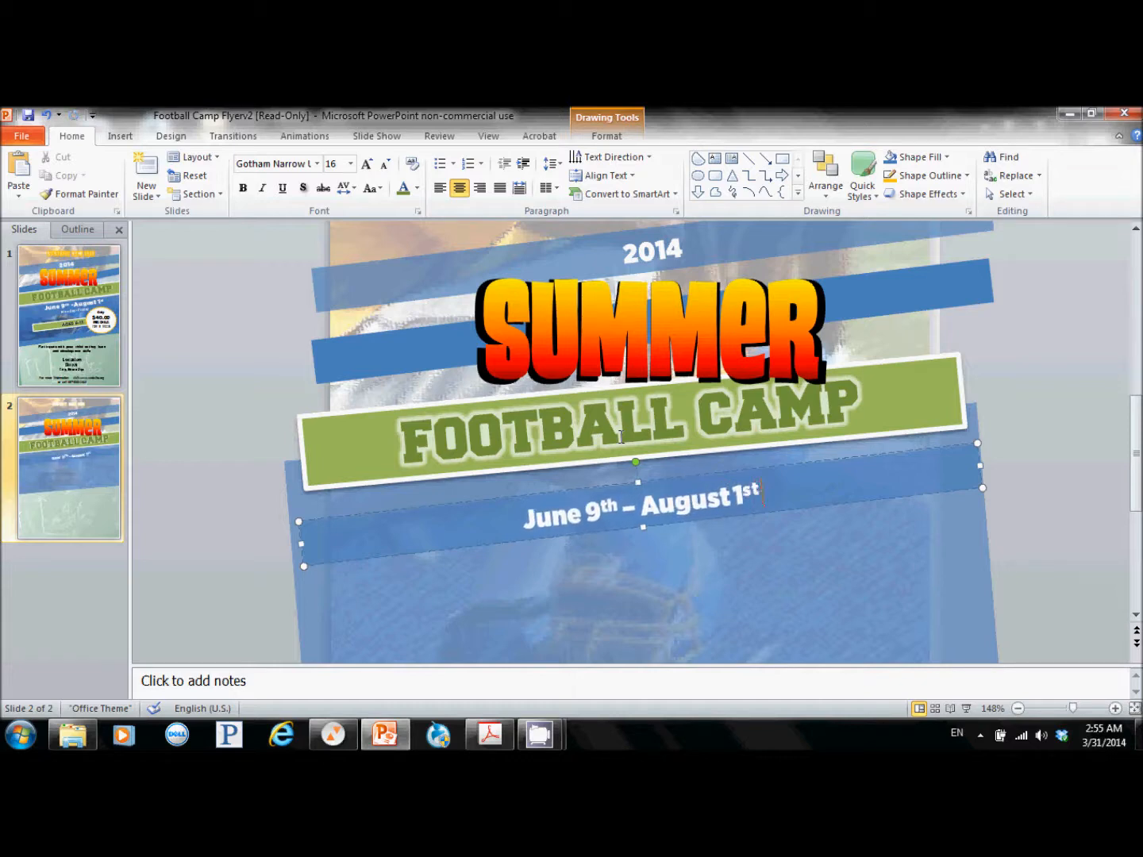
Step: Add a second line reading "Monday - Friday" below the camp dates
key(Return)
text(Mondy)
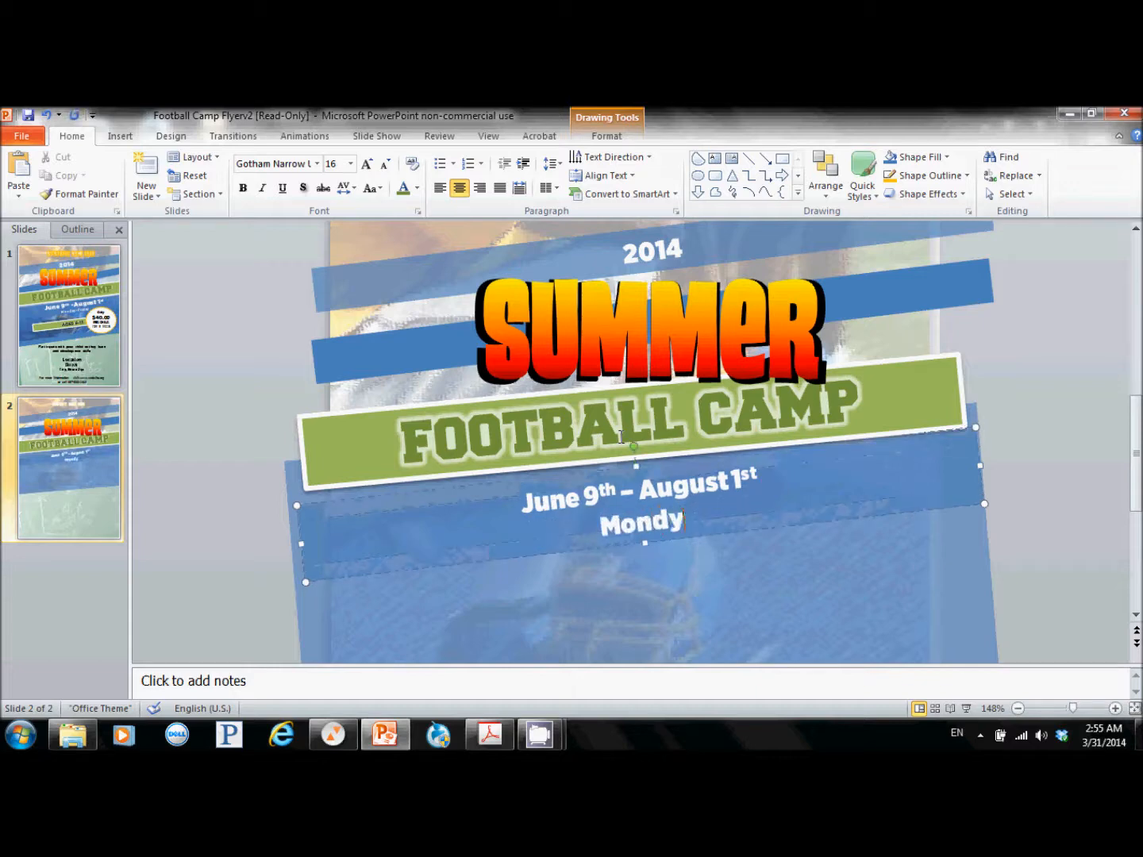
key(BackSpace)
text(ay -)
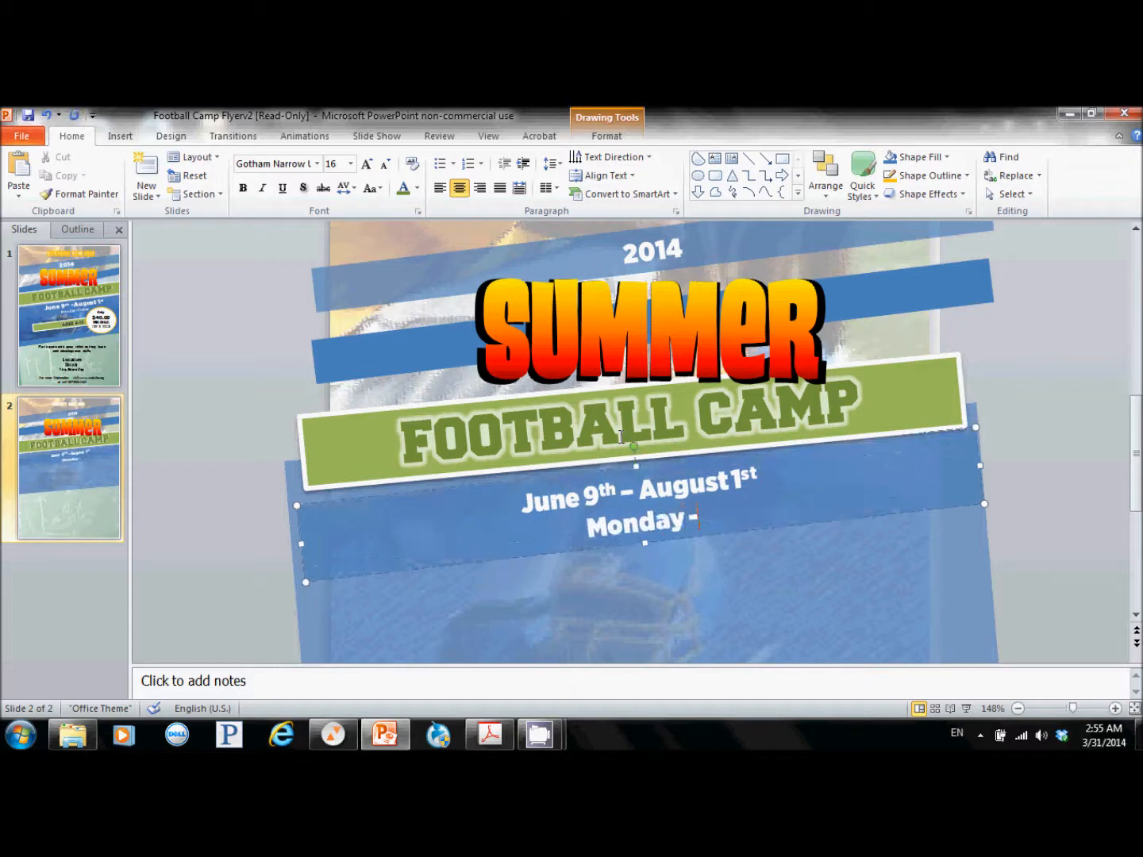
text( Friday)
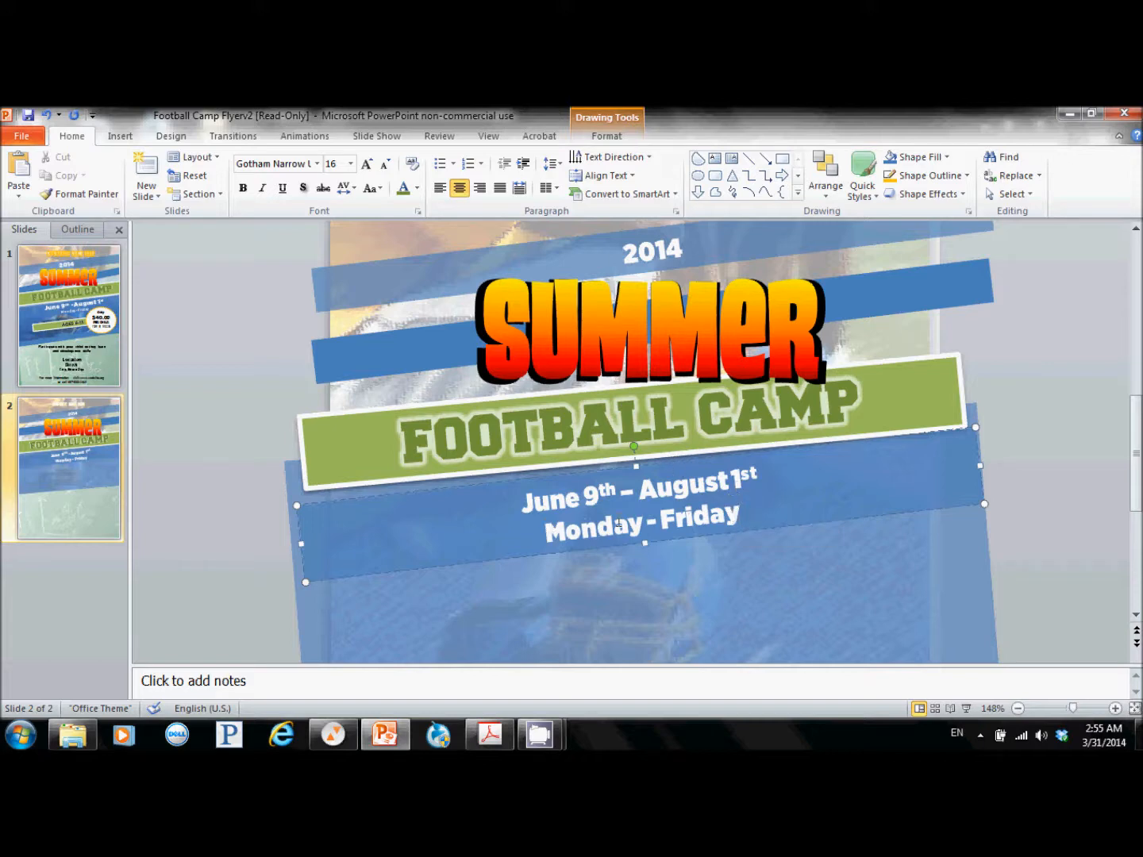
Step: Format the "Monday - Friday" line in 12-point Gotham Narrow Black
triple_click(619, 523)
click(340, 160)
text(12)
key(Return)
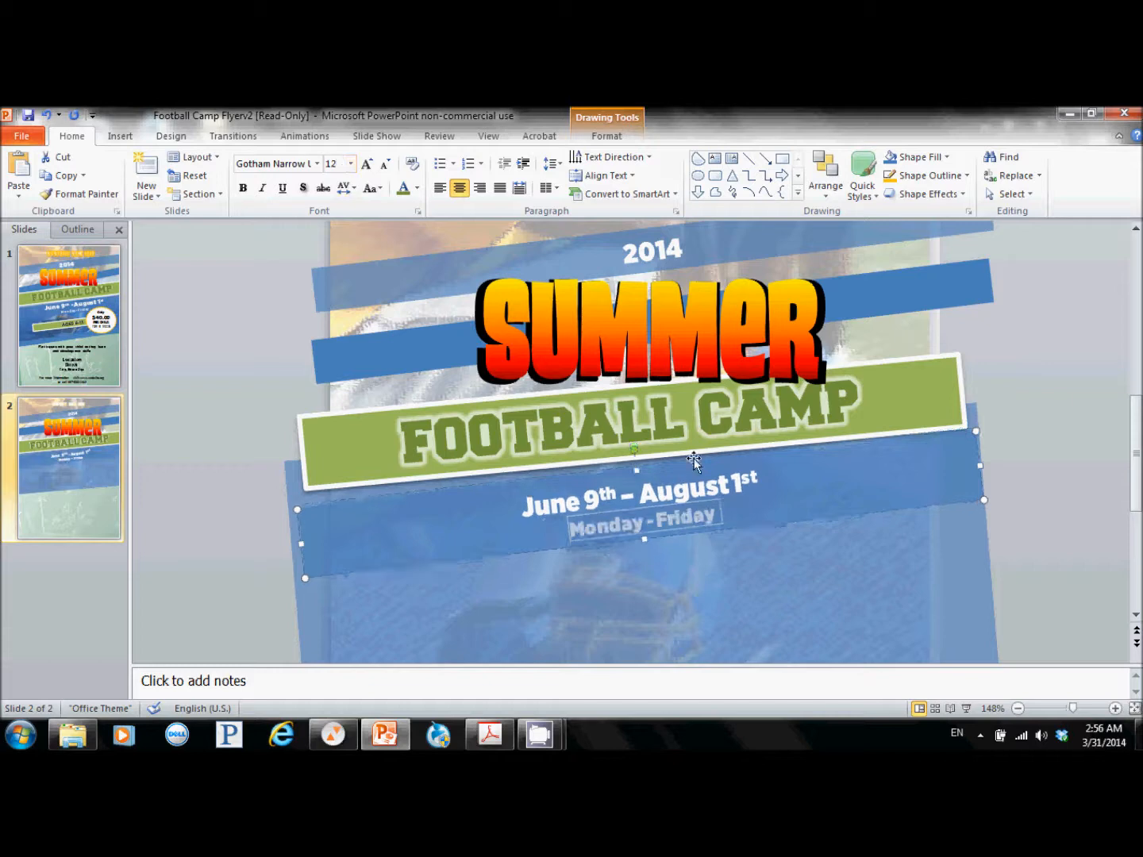
click(316, 163)
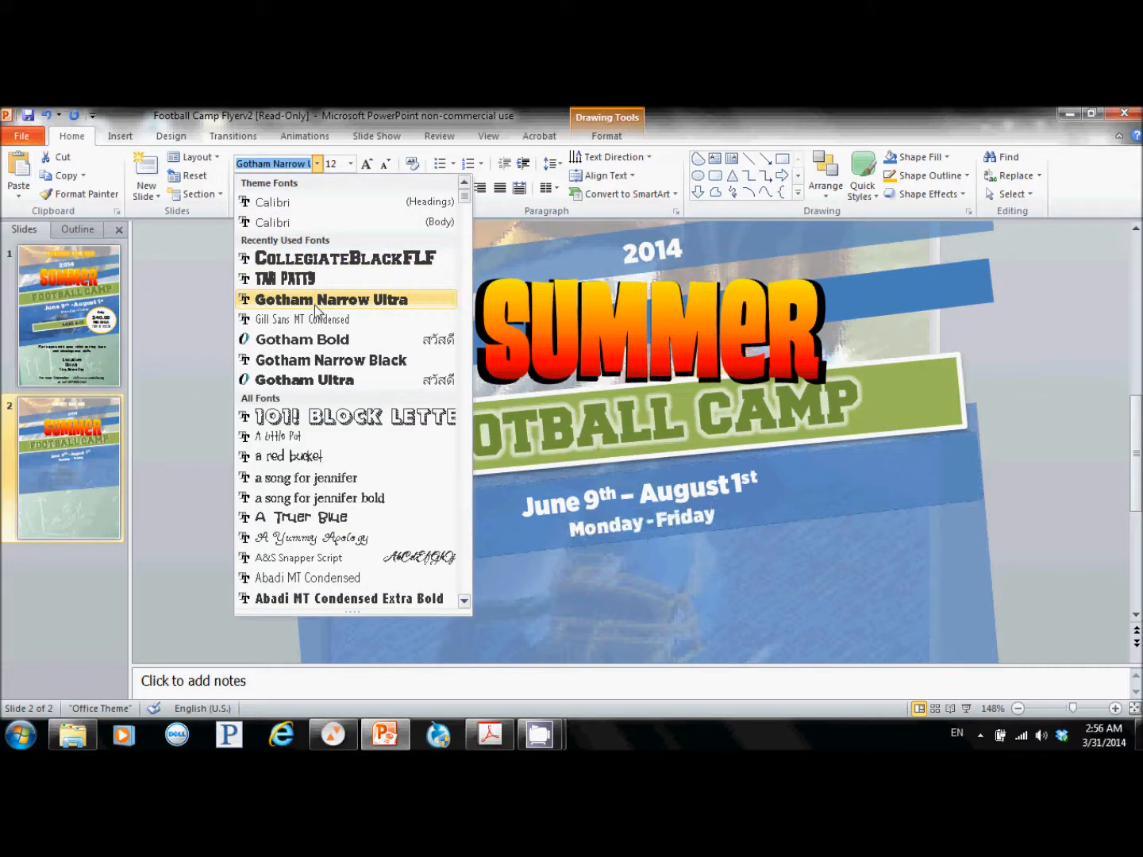
click(316, 360)
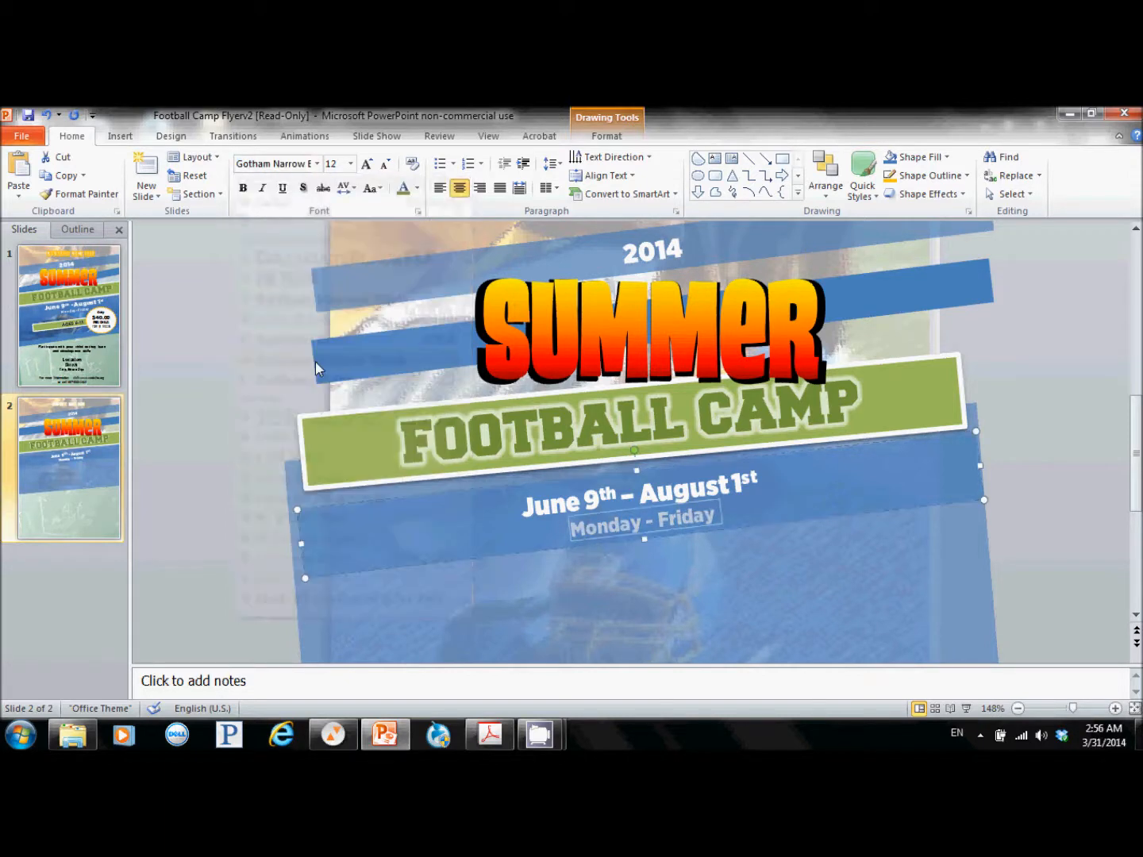
Step: Reduce the font size of the "Monday - Friday" line slightly
click(333, 163)
text(16)
key(Return)
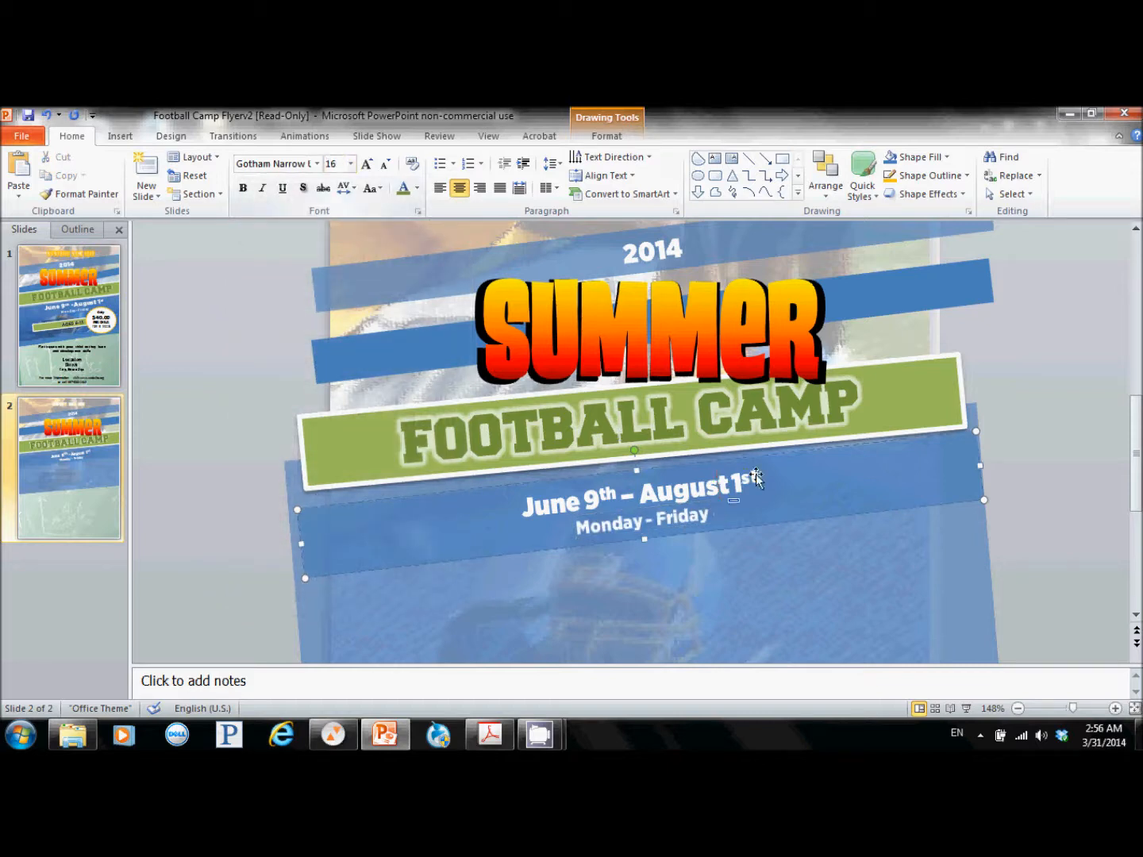
click(1032, 499)
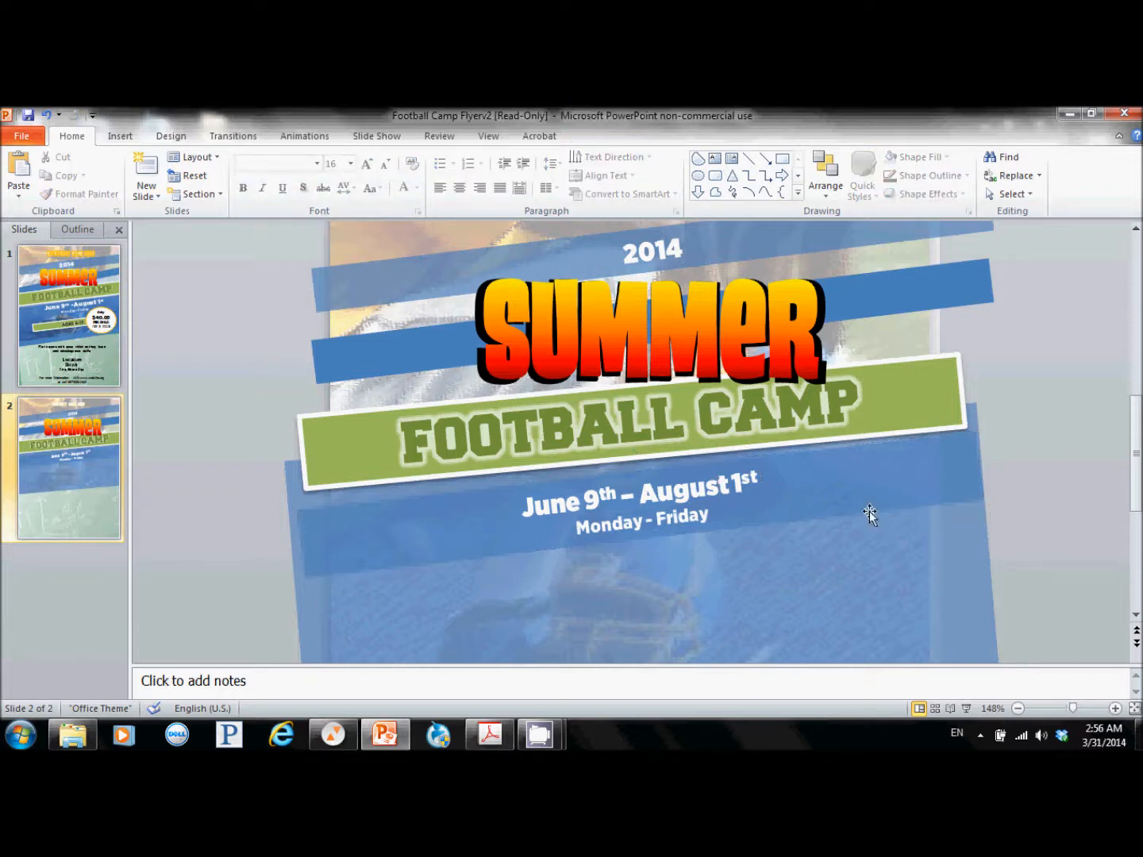
Step: Check the camp dates' font size on slide 1 and set the "June 9th – August 1st" line on slide 2 to 20 points
click(113, 324)
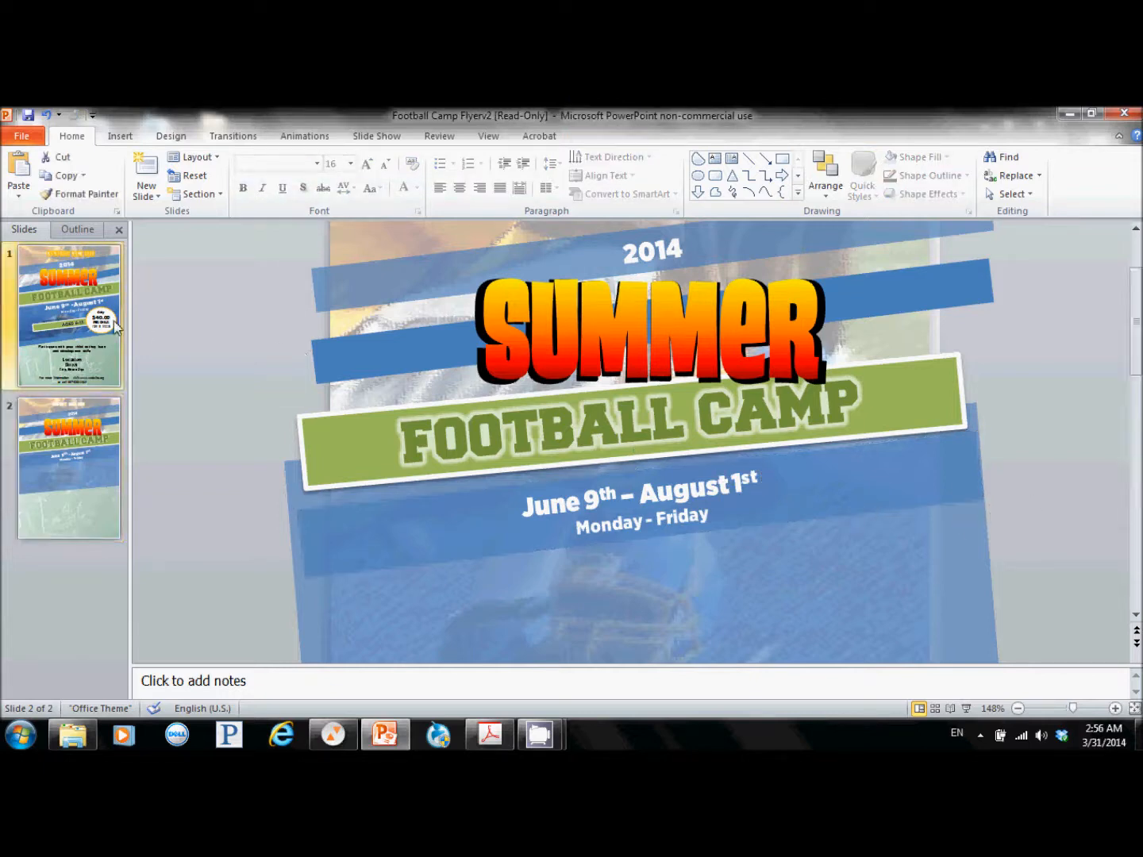
click(730, 506)
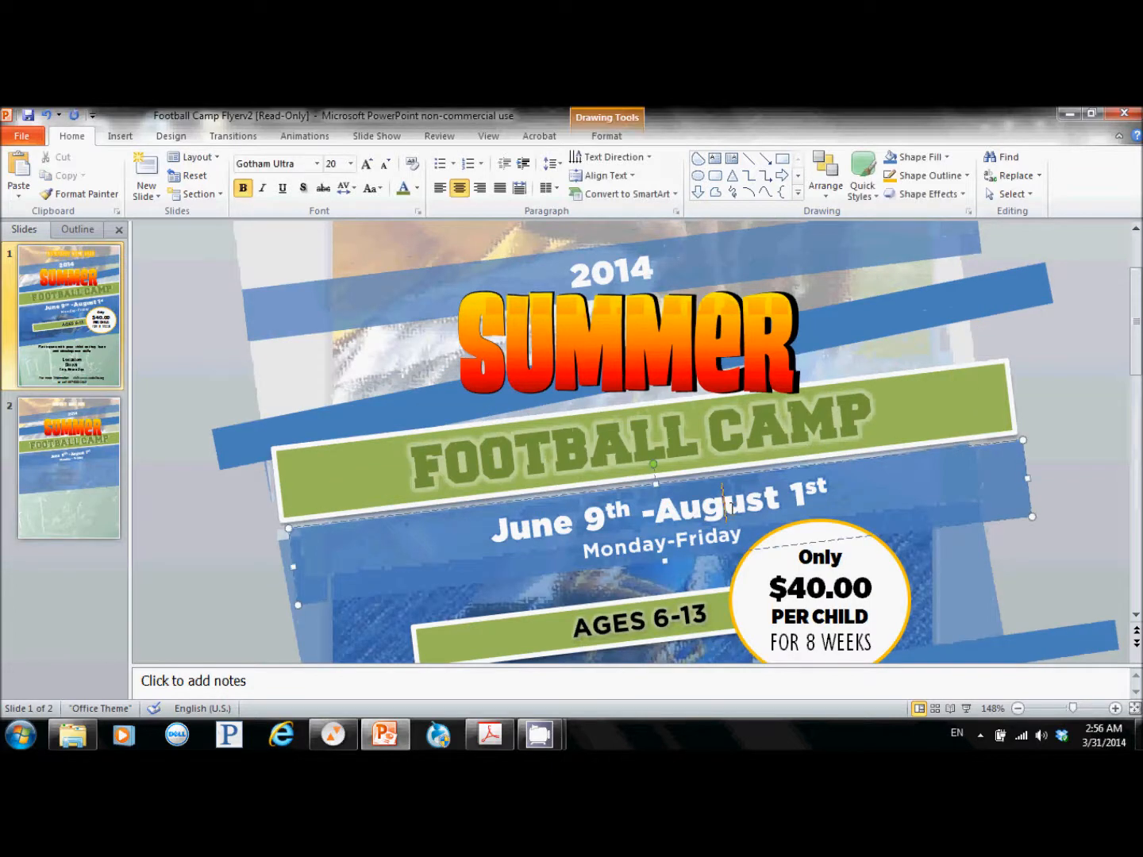
click(104, 471)
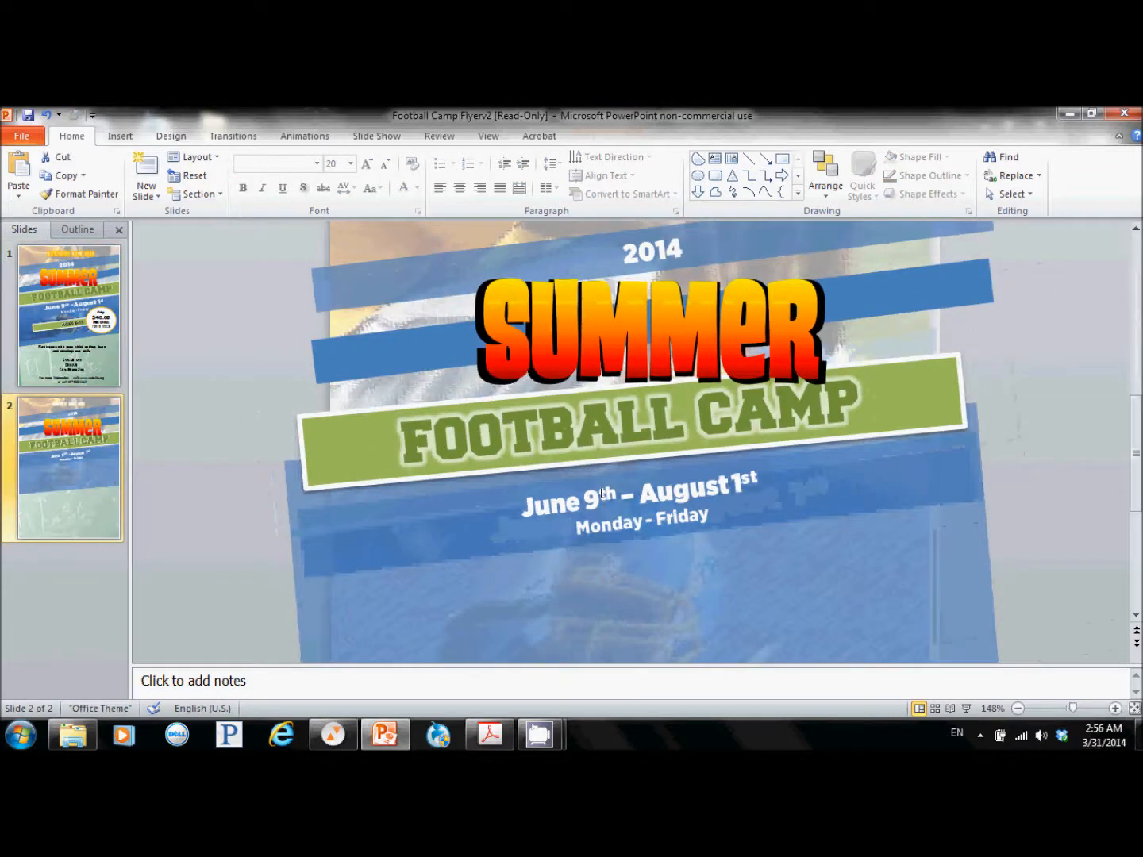
click(602, 494)
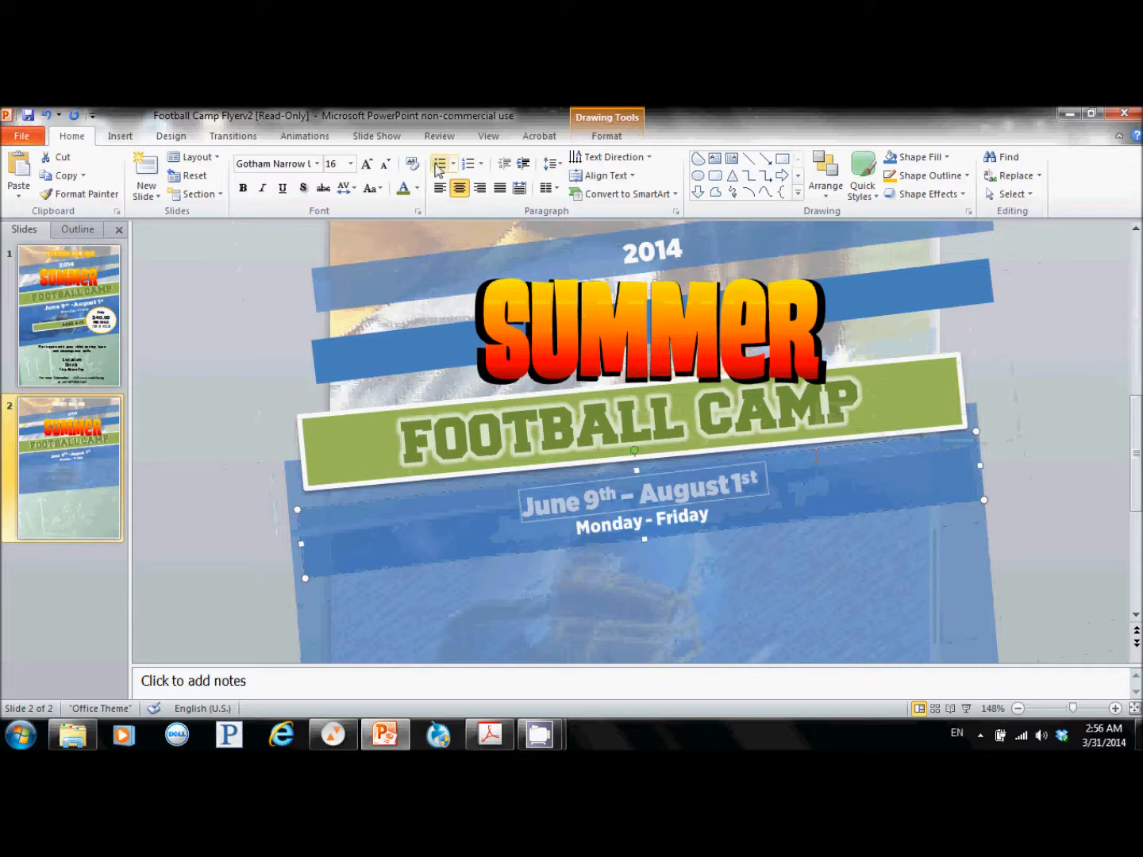
text(20)
key(Return)
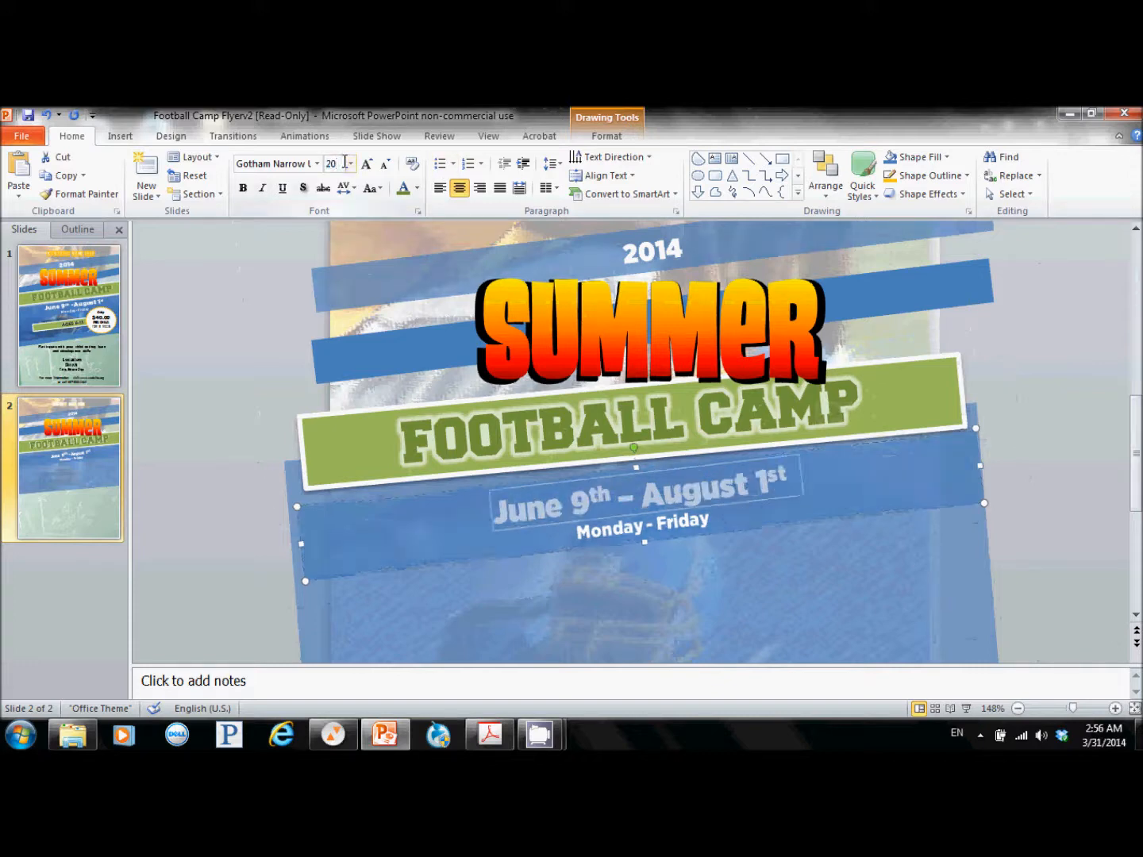
click(1003, 433)
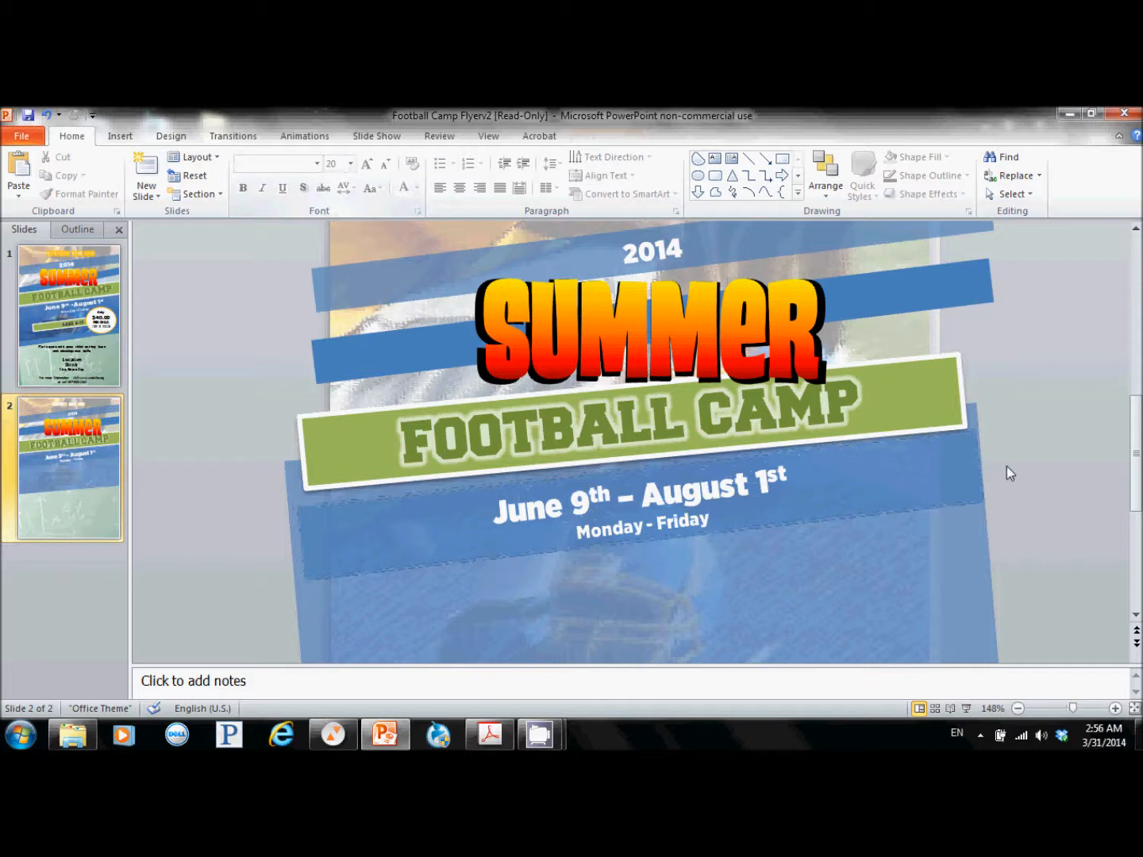
Step: Duplicate the green "FOOTBALL CAMP" banner and place the copy below the "Monday - Friday" line
drag(1136, 472, 1138, 486)
click(366, 358)
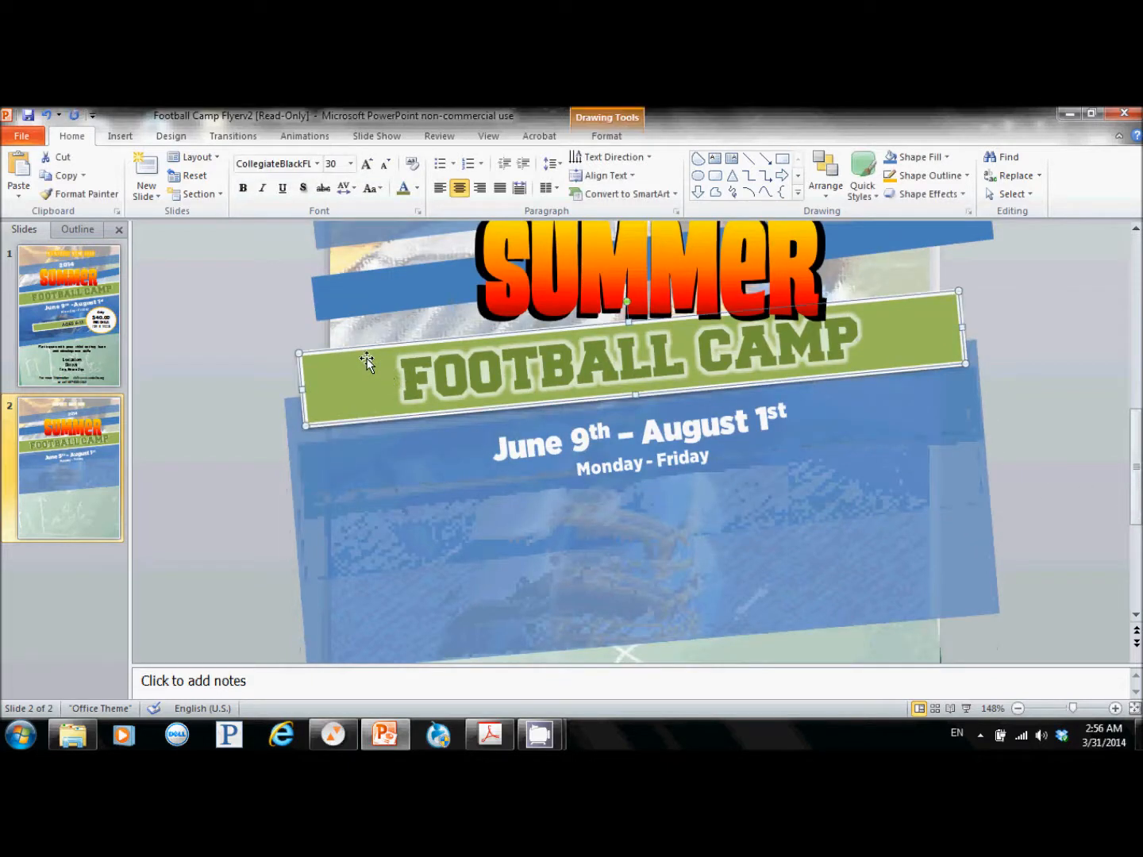
right_click(367, 359)
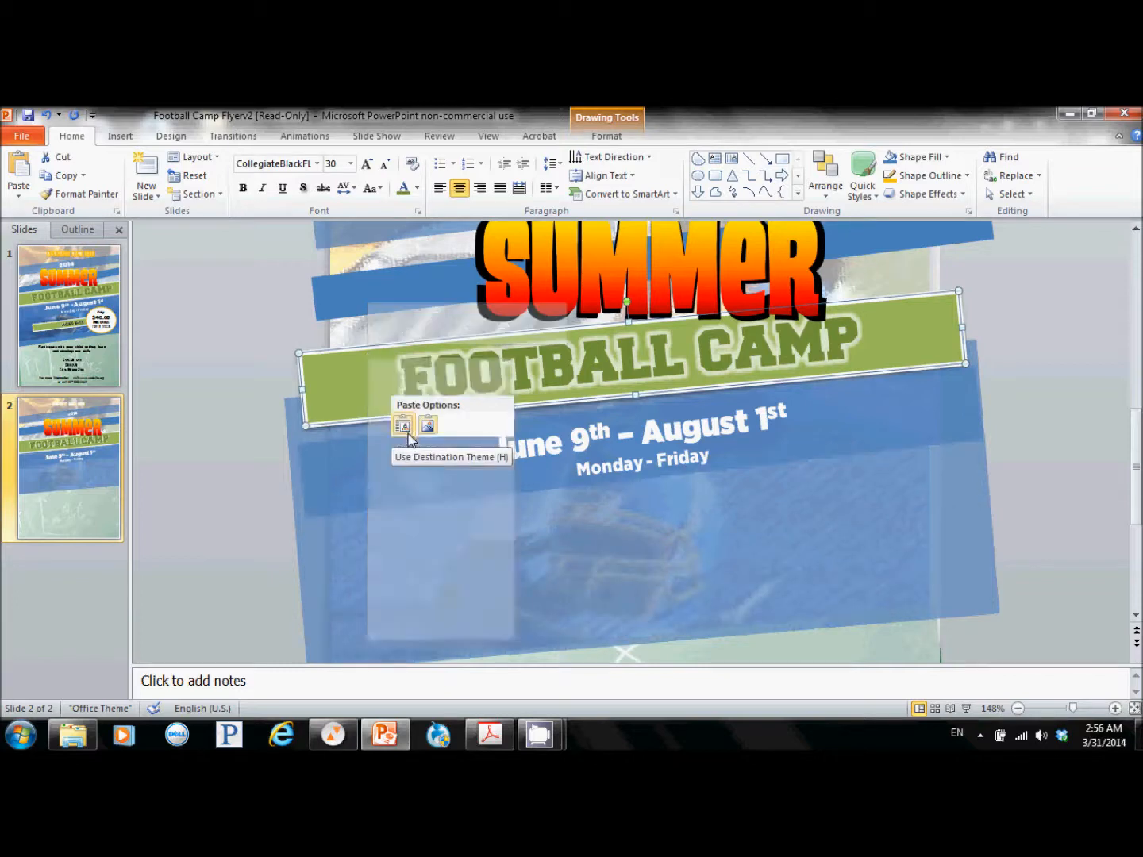
click(67, 181)
click(18, 167)
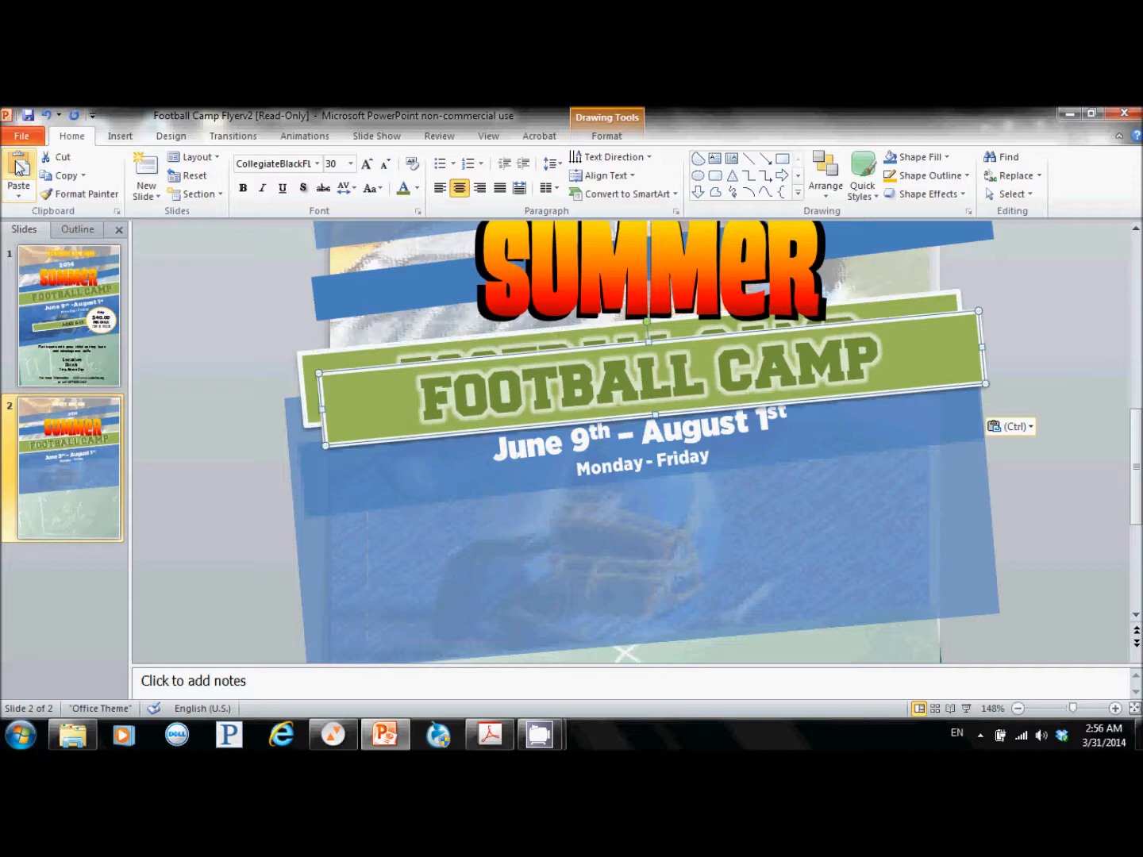
drag(371, 367, 370, 511)
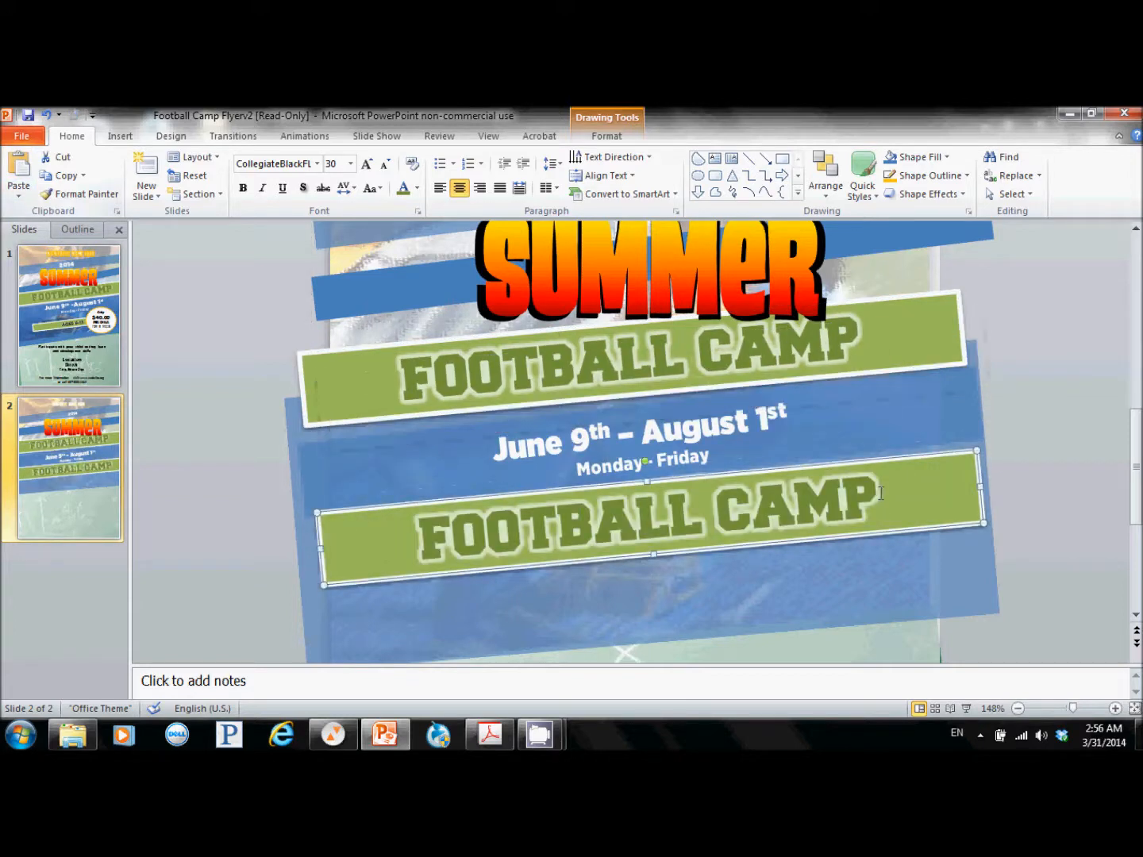
Step: Replace the text in the copied green banner with "Ages 6-13"
key(ctrl+shift+Left)
key(ctrl+shift+Left)
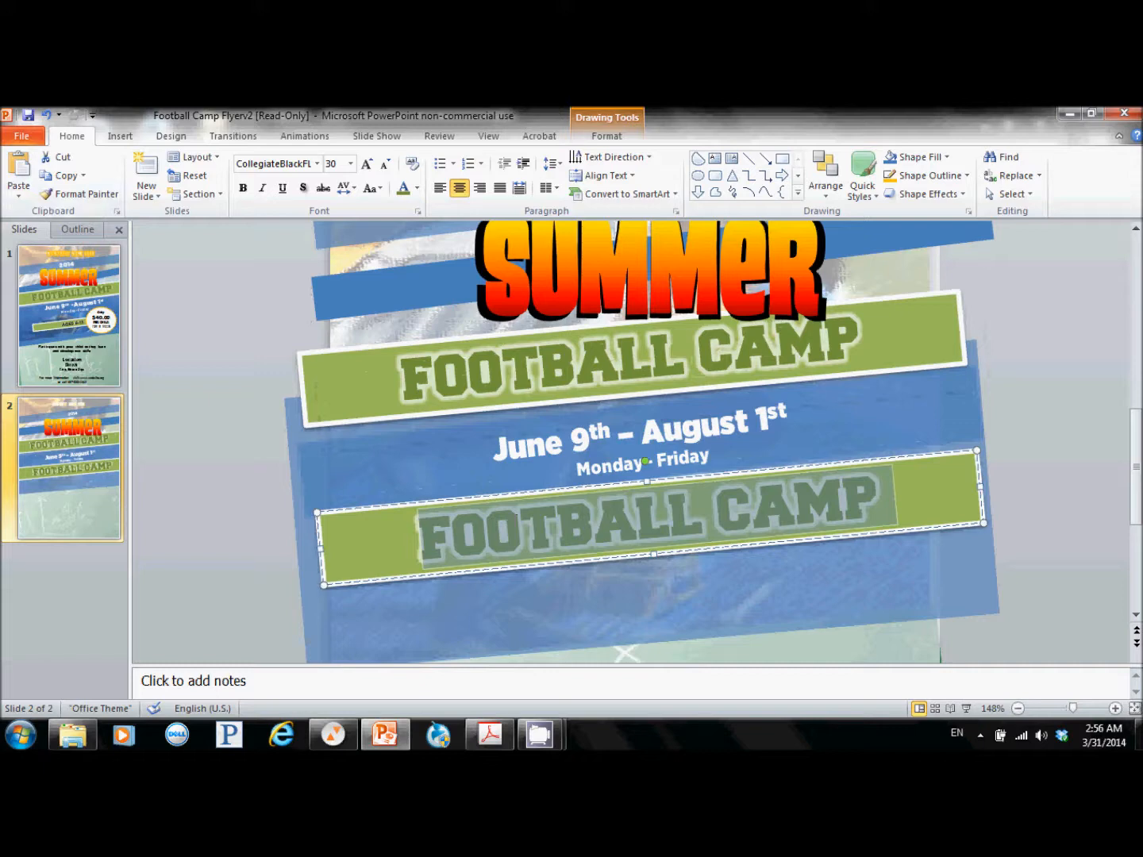
text(Ages)
key(BackSpace)
key(BackSpace)
key(BackSpace)
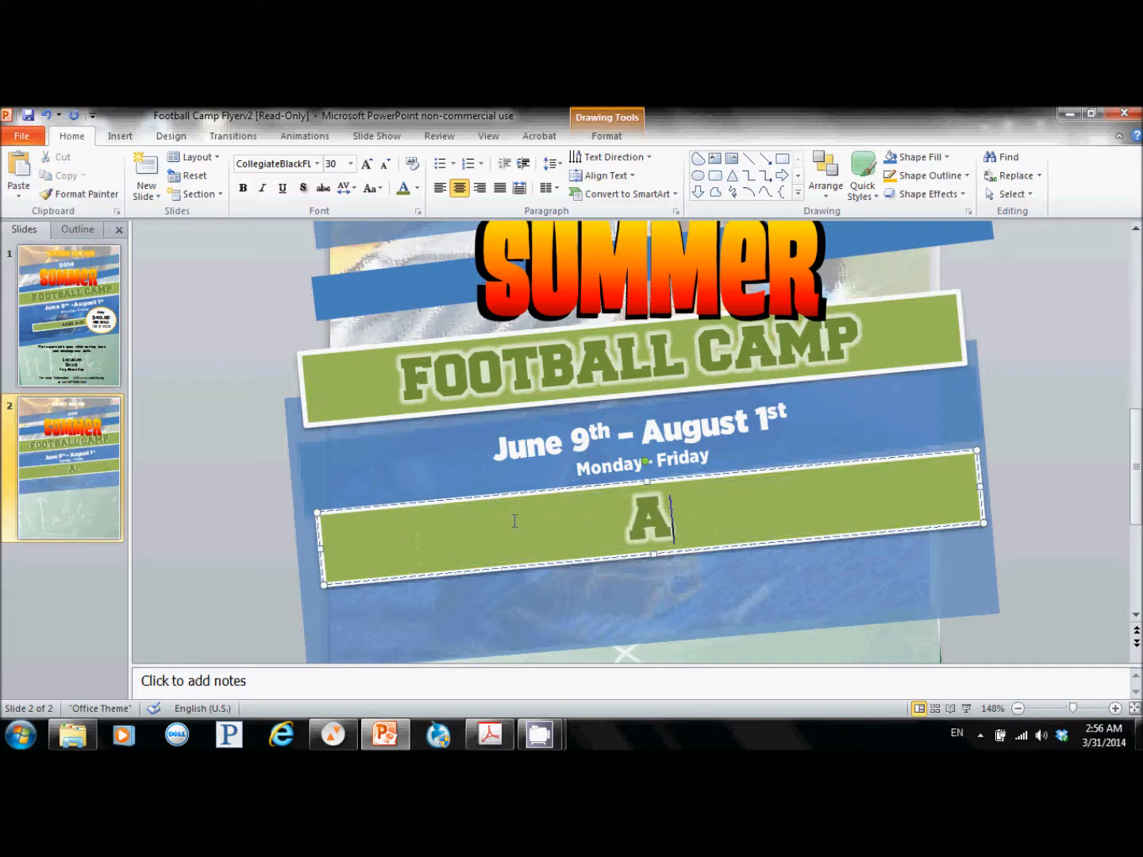
text(ges )
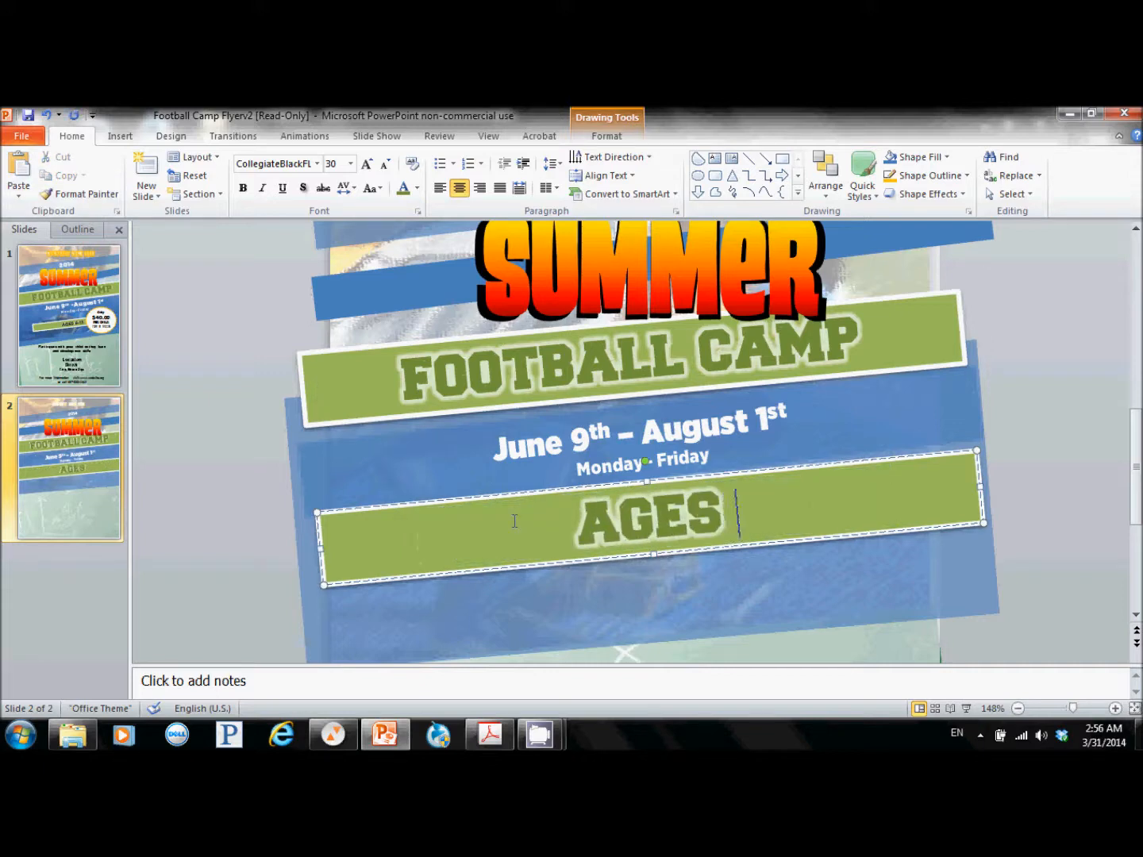
text(6-13)
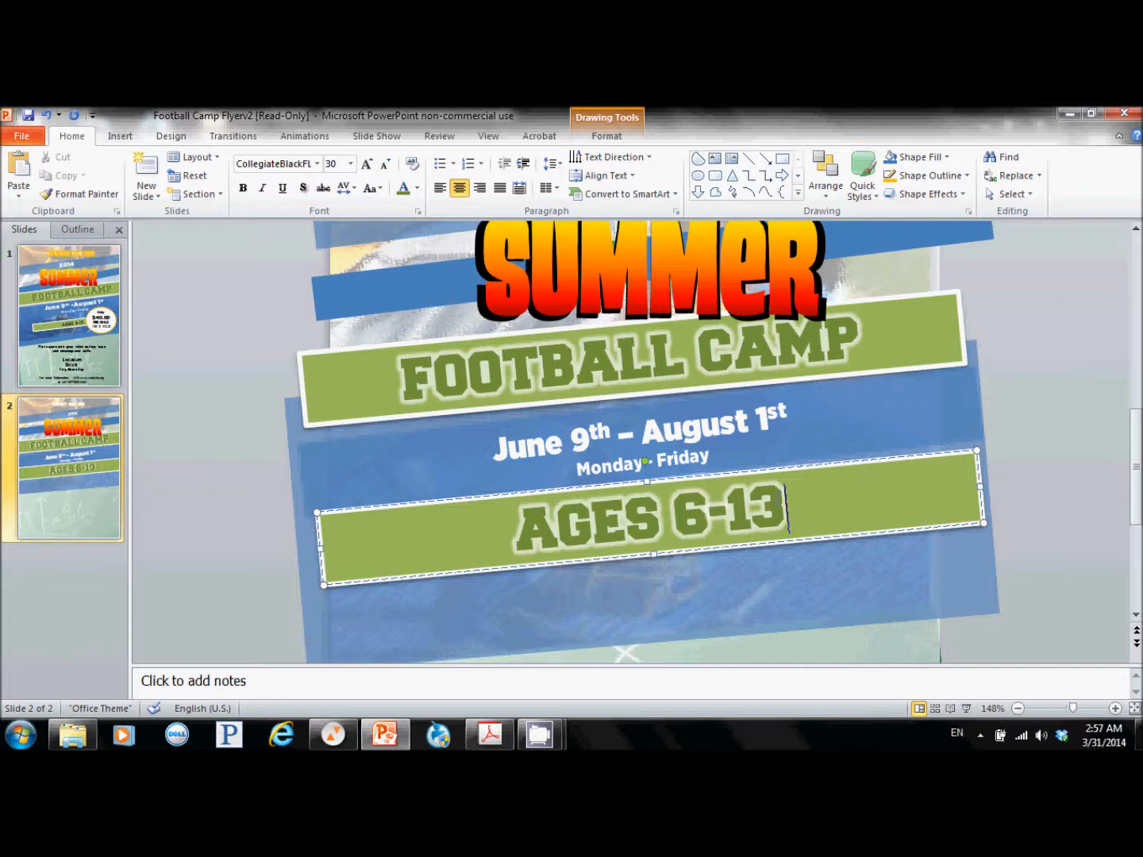
Step: Change the "Ages 6-13" text color to black
key(ctrl+a)
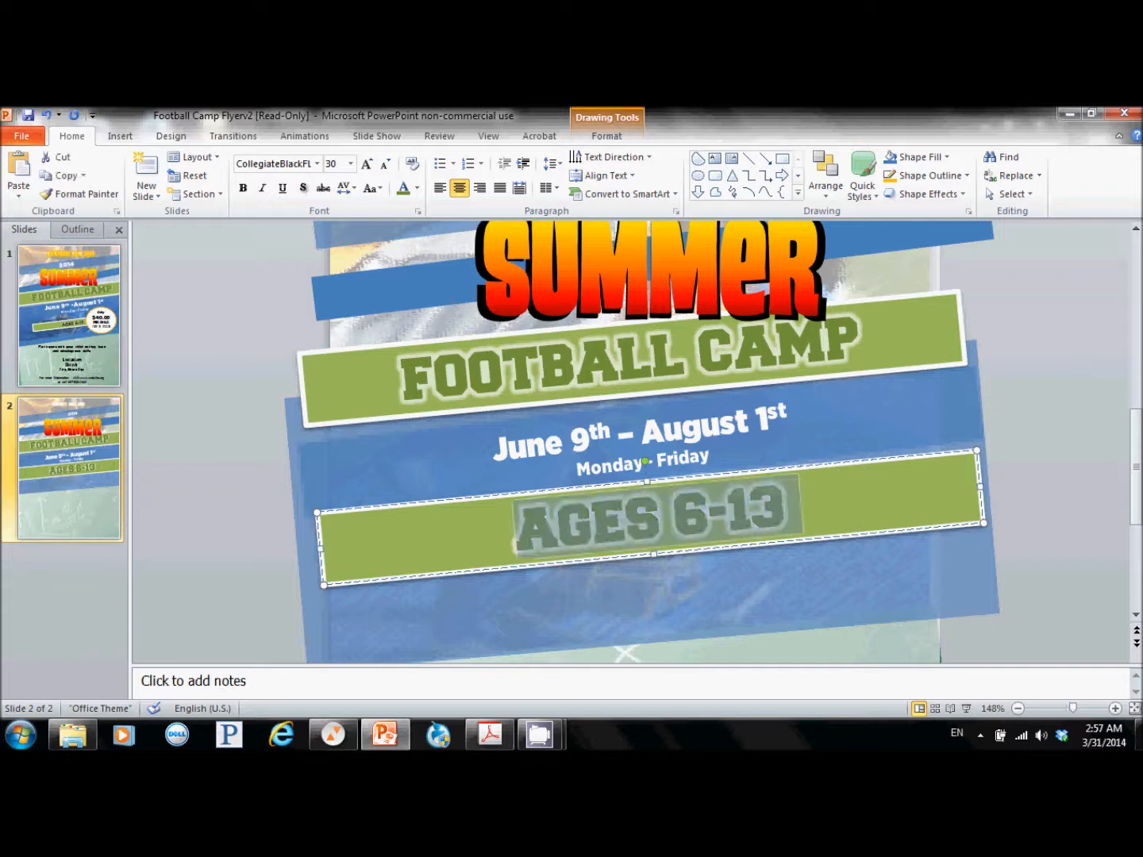
click(417, 189)
click(411, 225)
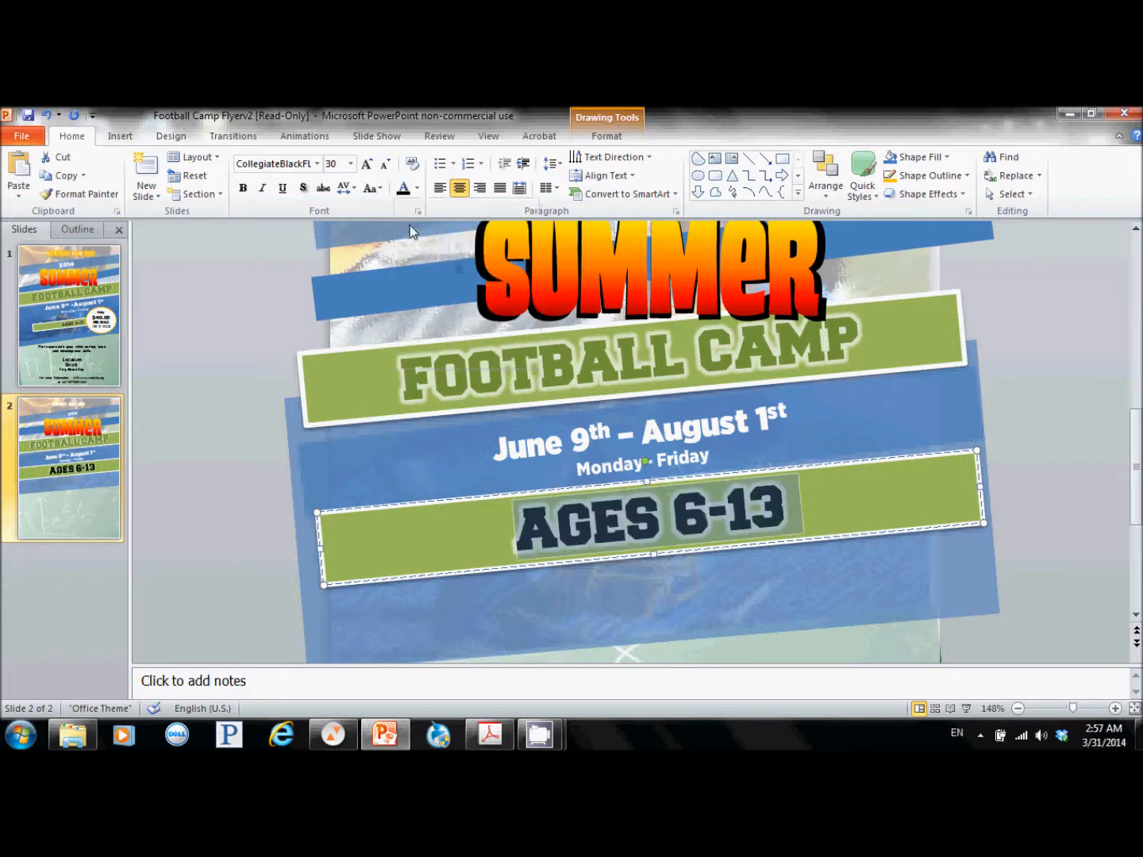
click(389, 550)
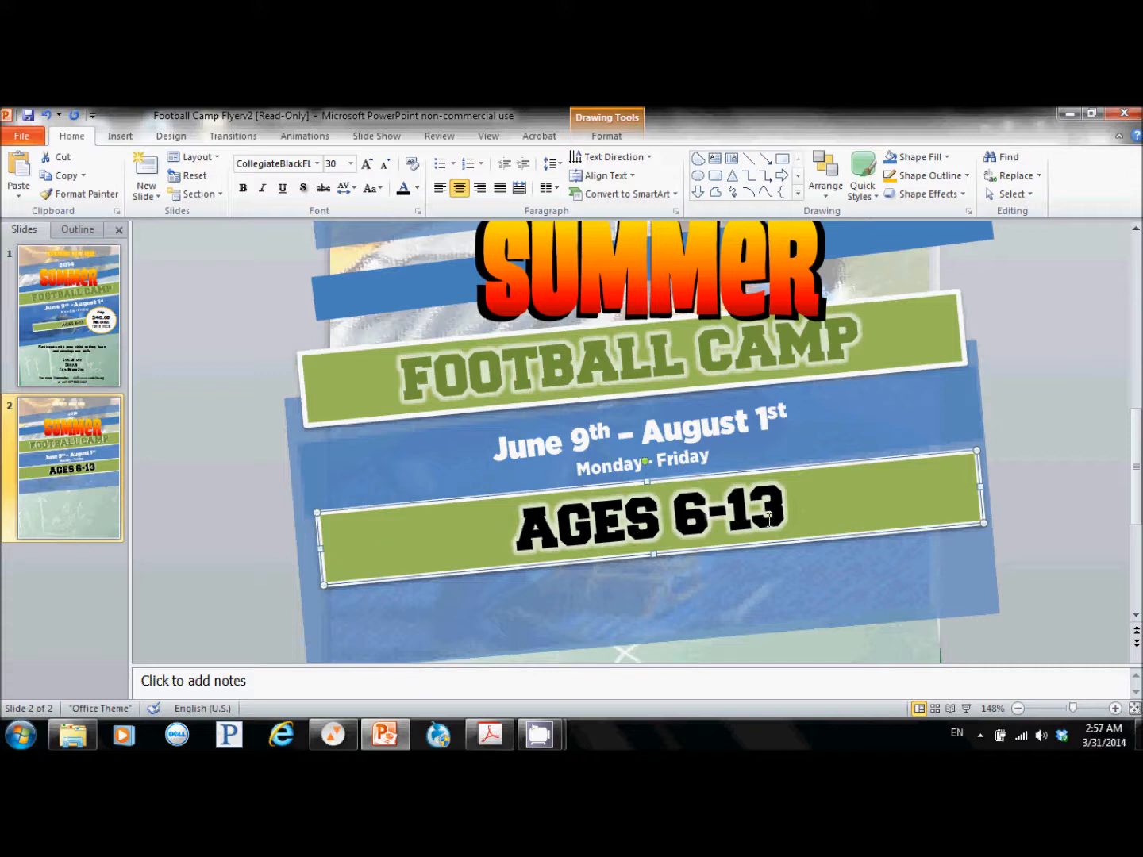
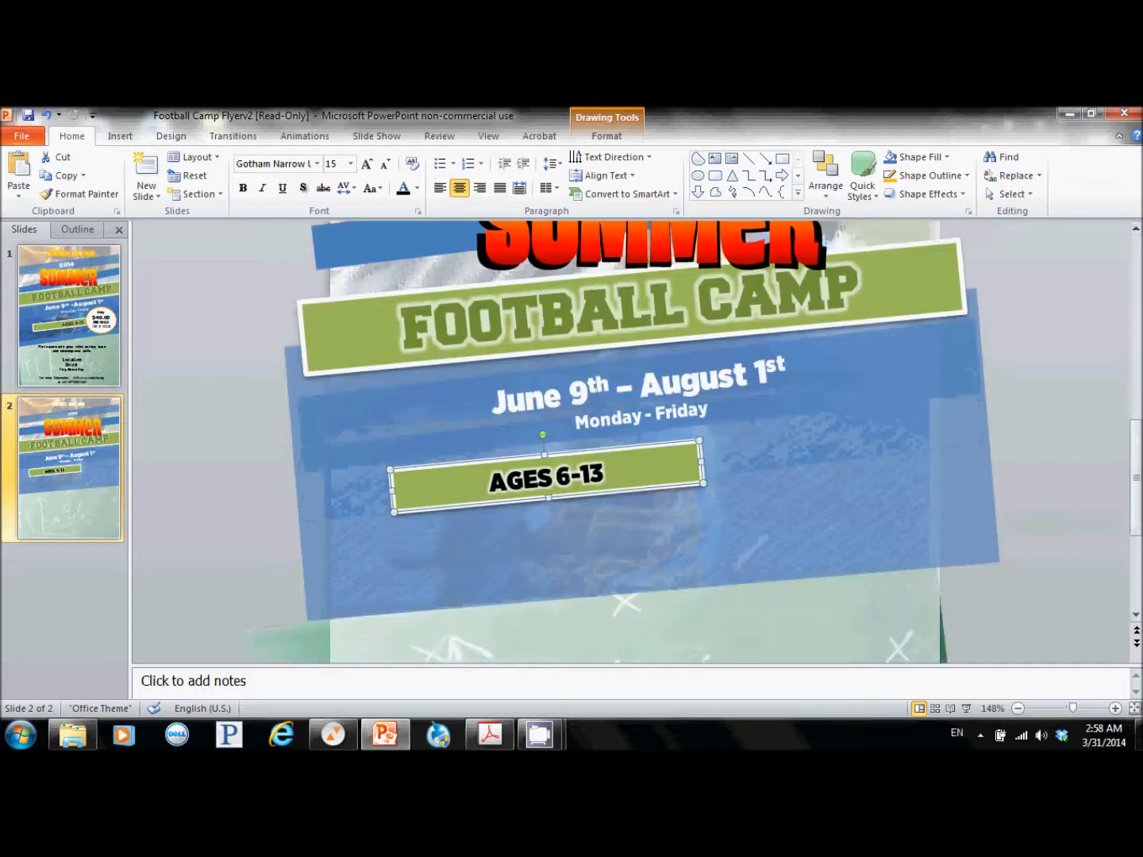
Step: Draw an oval over the right end of the "AGES 6-13" banner and shift it slightly up and left
click(120, 136)
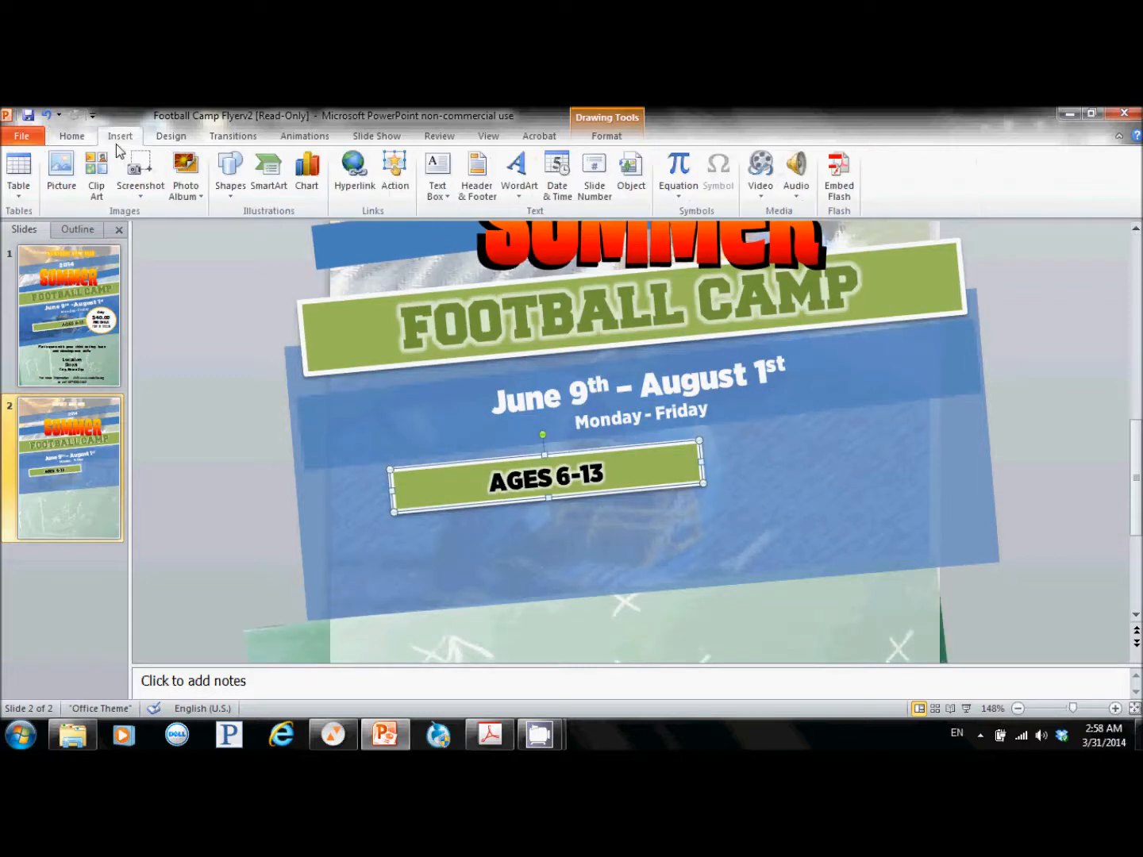
click(235, 171)
click(324, 229)
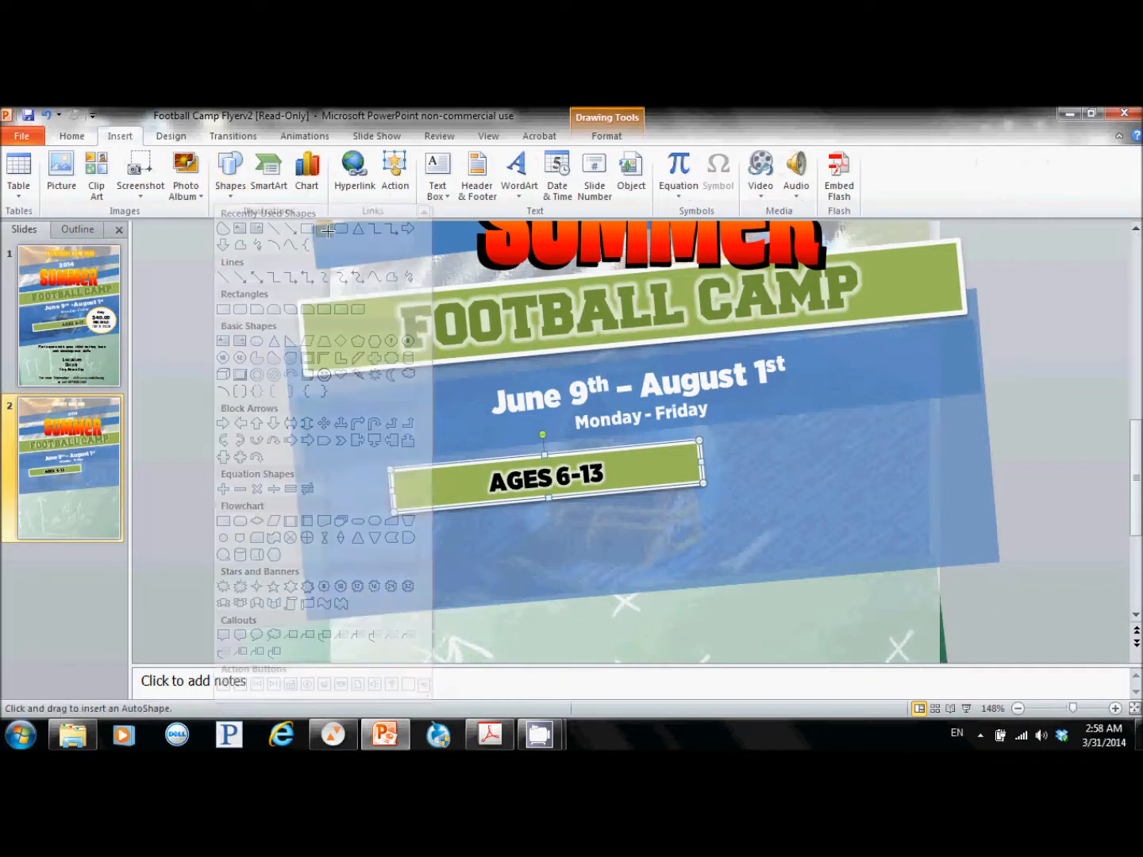
drag(705, 430, 920, 612)
drag(832, 531, 793, 513)
Step: Lower the "AGES 6-13" banner slightly and narrow the oval to about 1.58 inches wide
drag(627, 480, 627, 506)
click(848, 470)
drag(876, 501, 851, 502)
Step: Apply the white-filled, orange-outlined shape style to the circle and change its outline to the standard Orange color
double_click(825, 506)
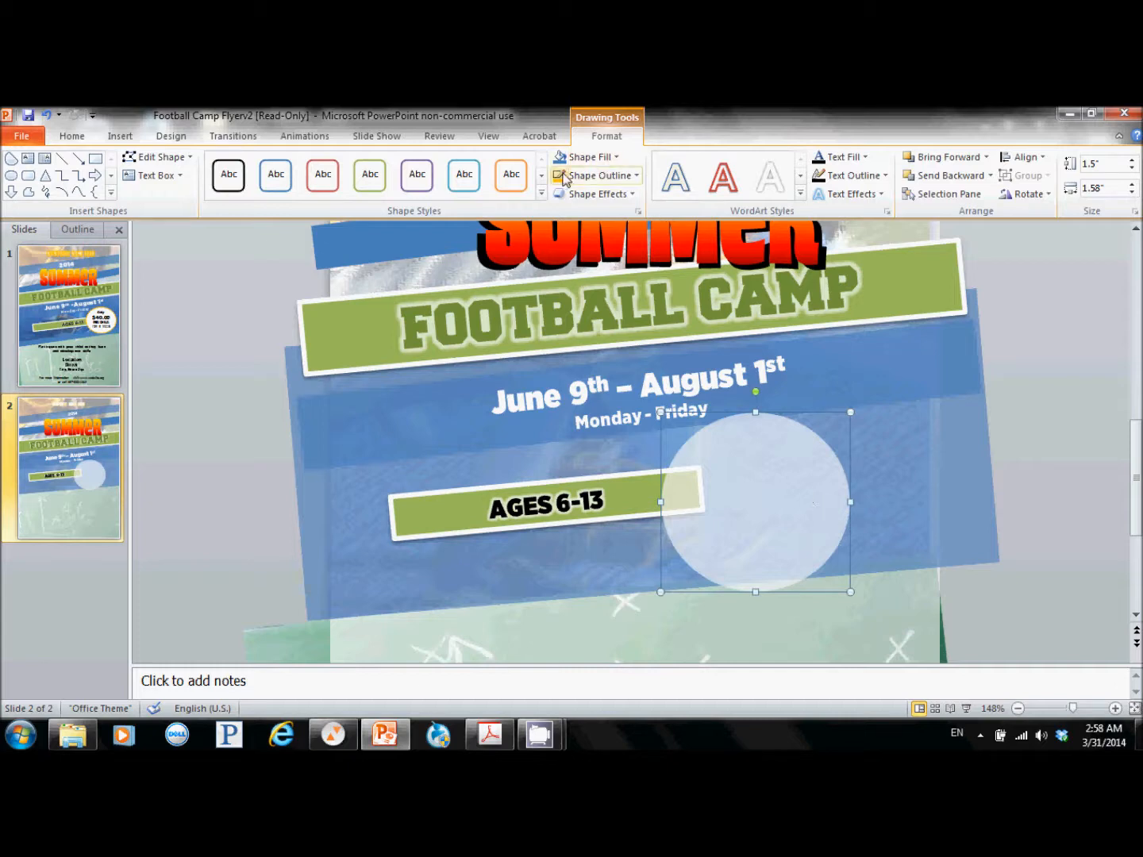
click(520, 180)
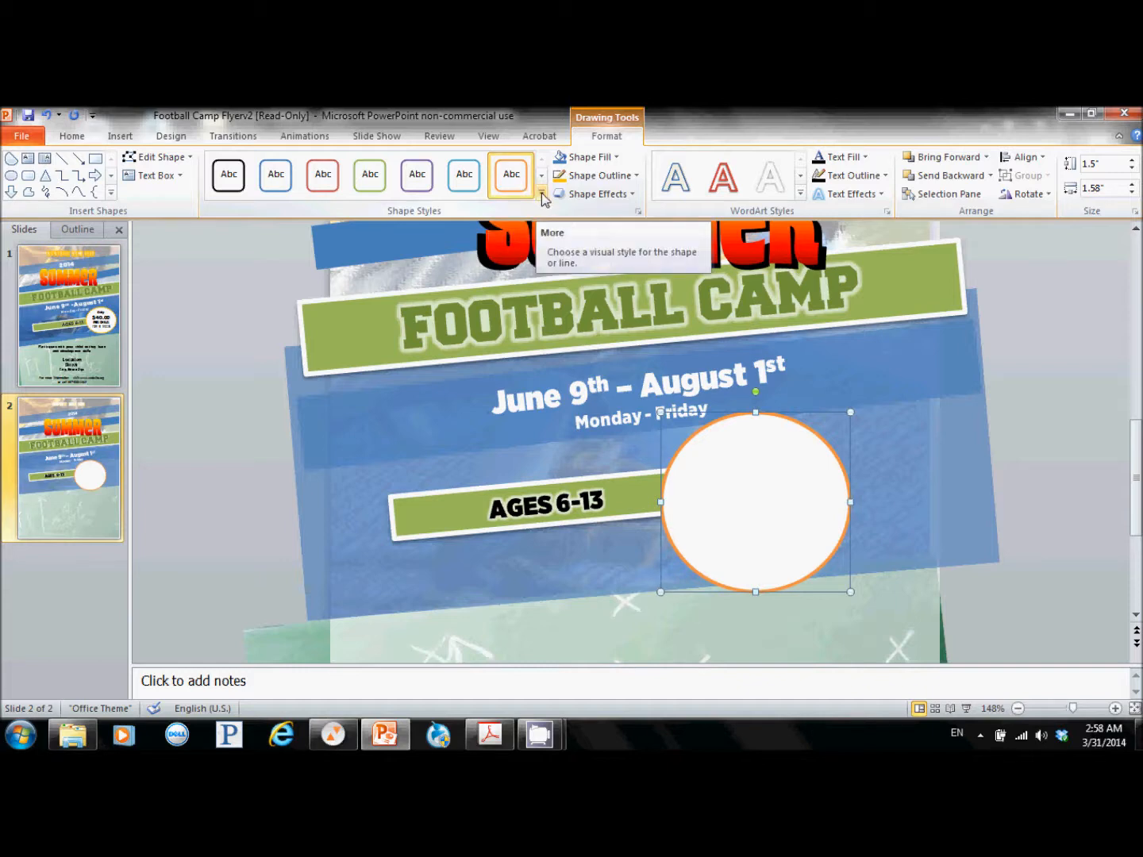
click(569, 177)
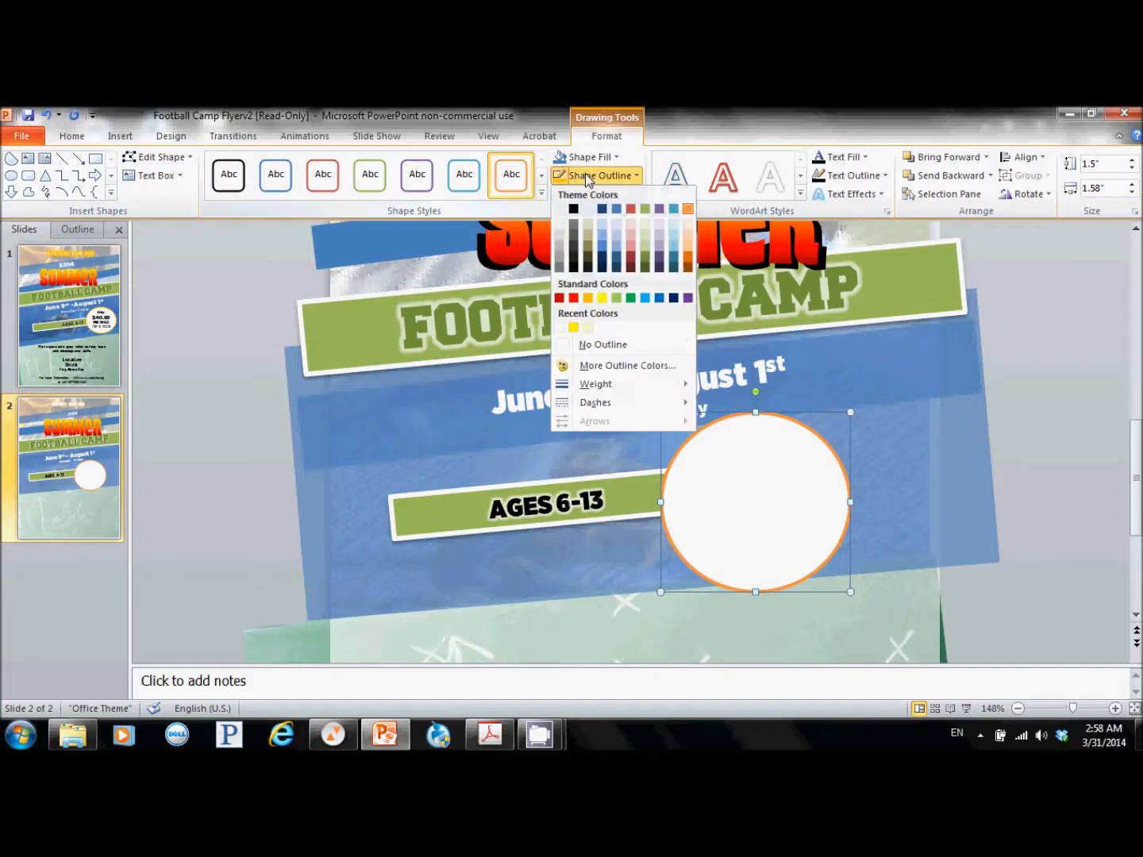
click(587, 299)
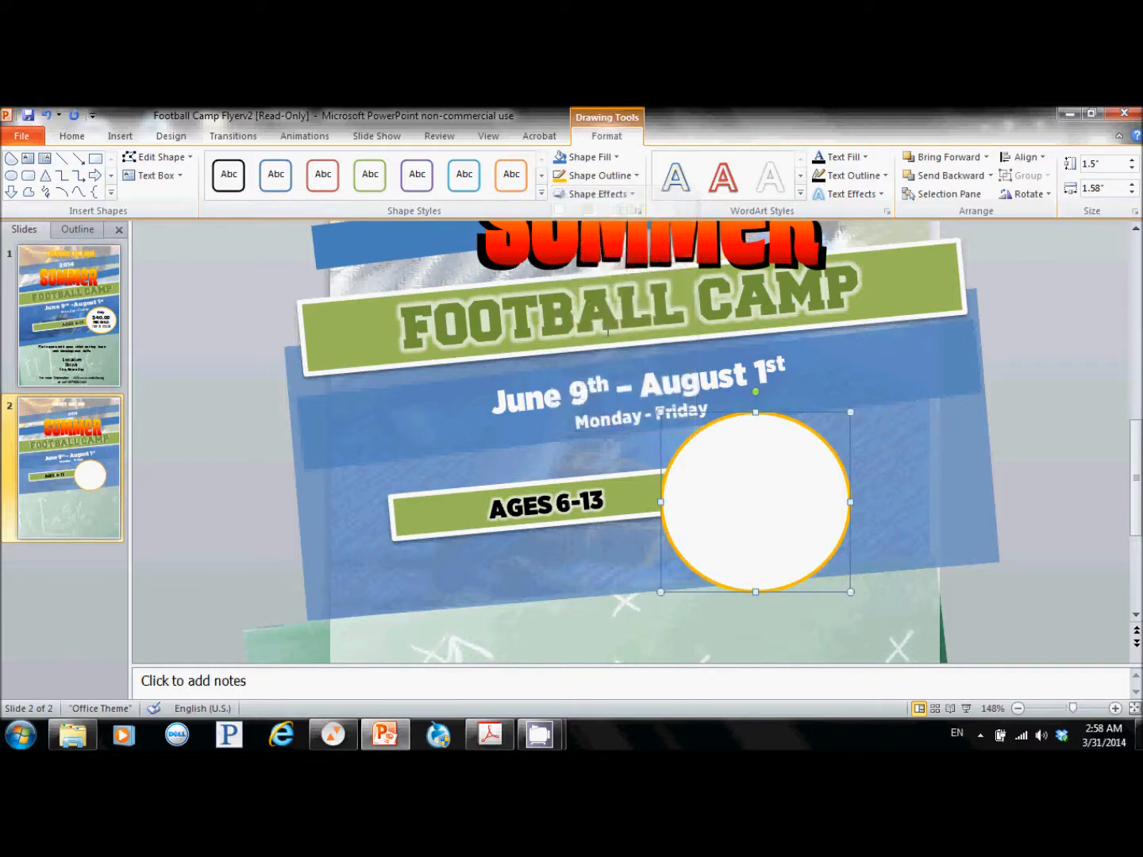
click(611, 567)
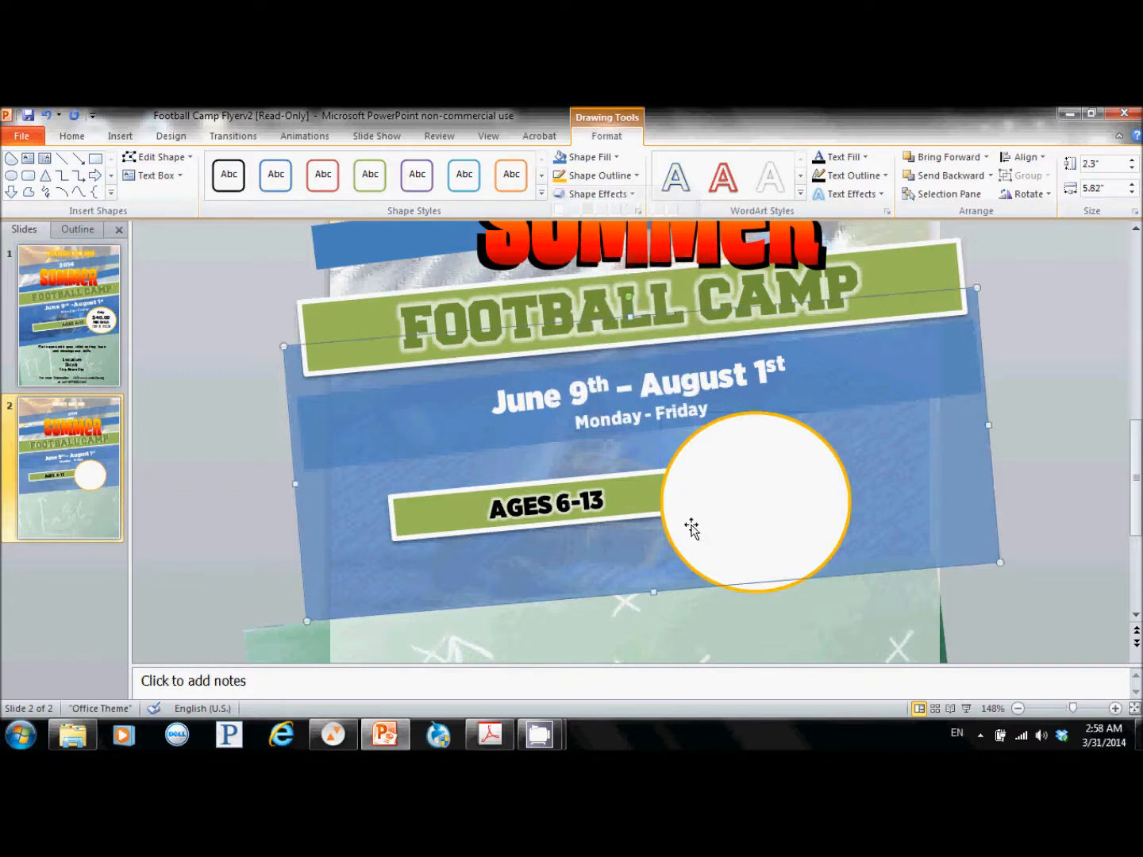
click(759, 542)
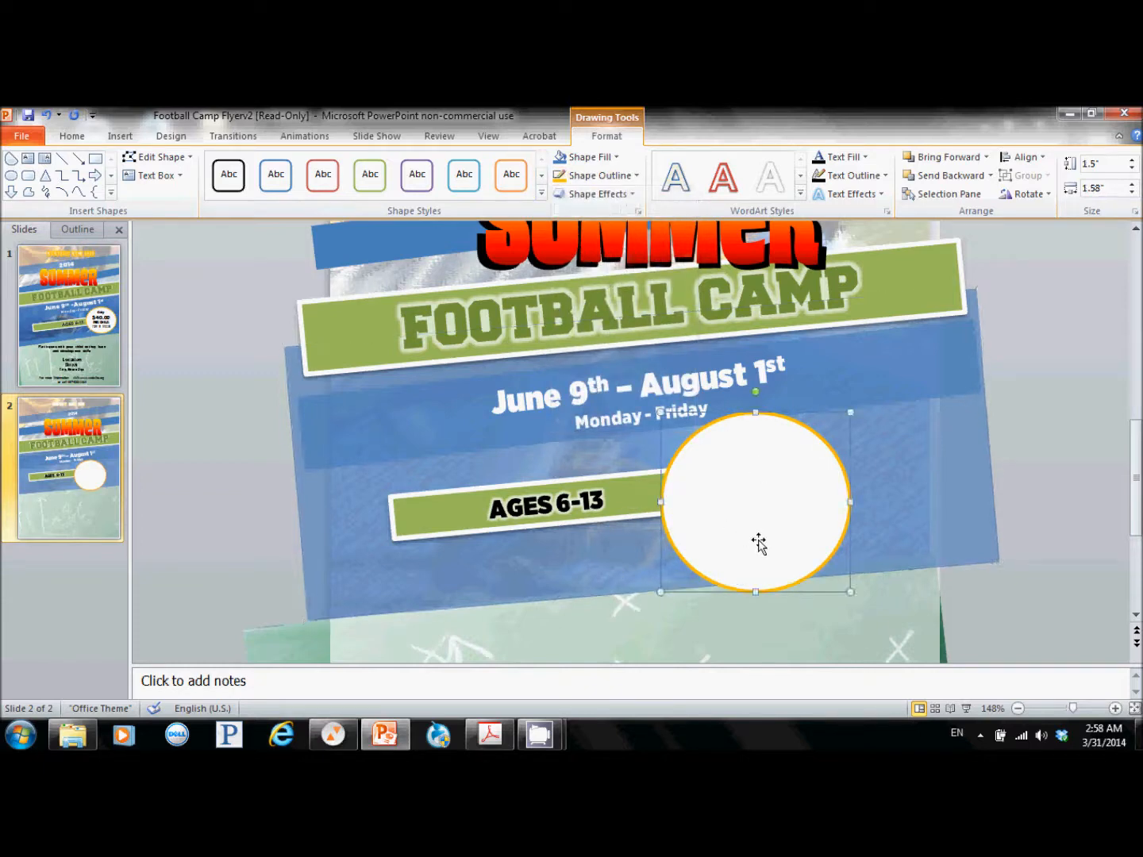
Step: Insert a text box over the white circle and center its text
click(133, 135)
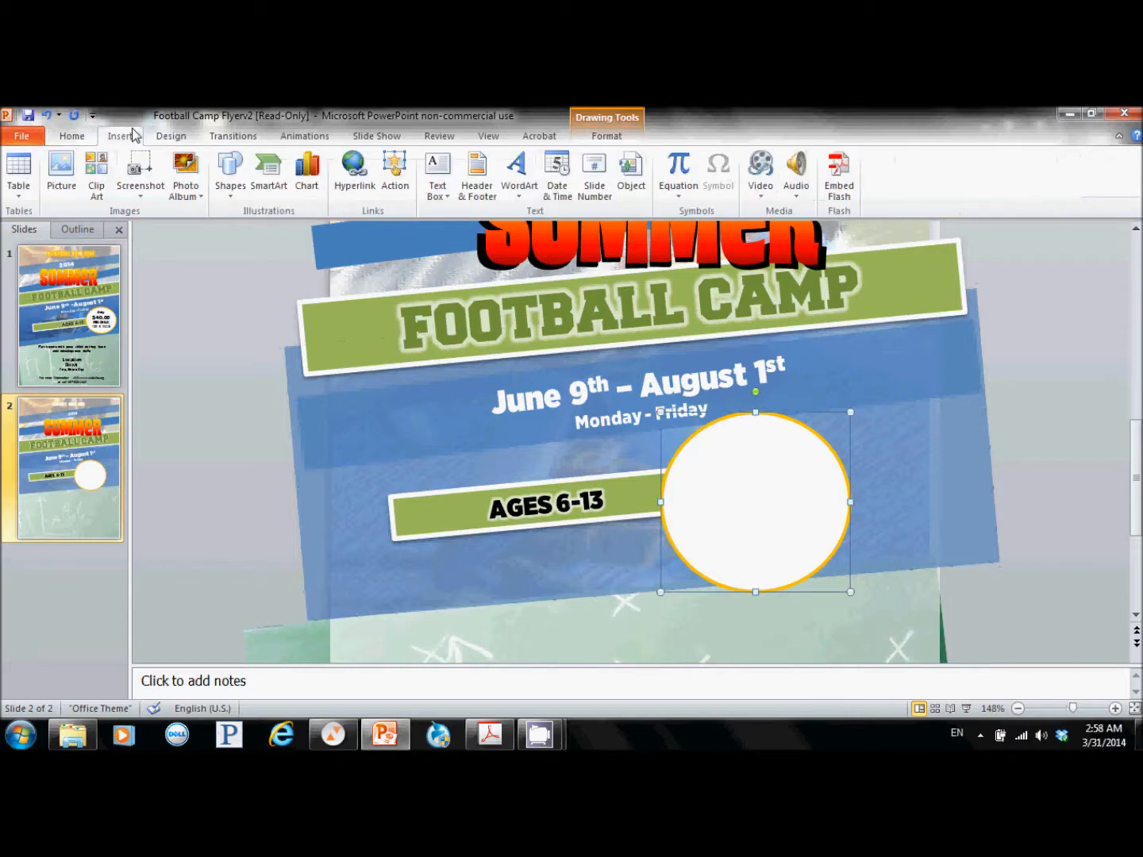
click(436, 183)
drag(714, 431, 854, 564)
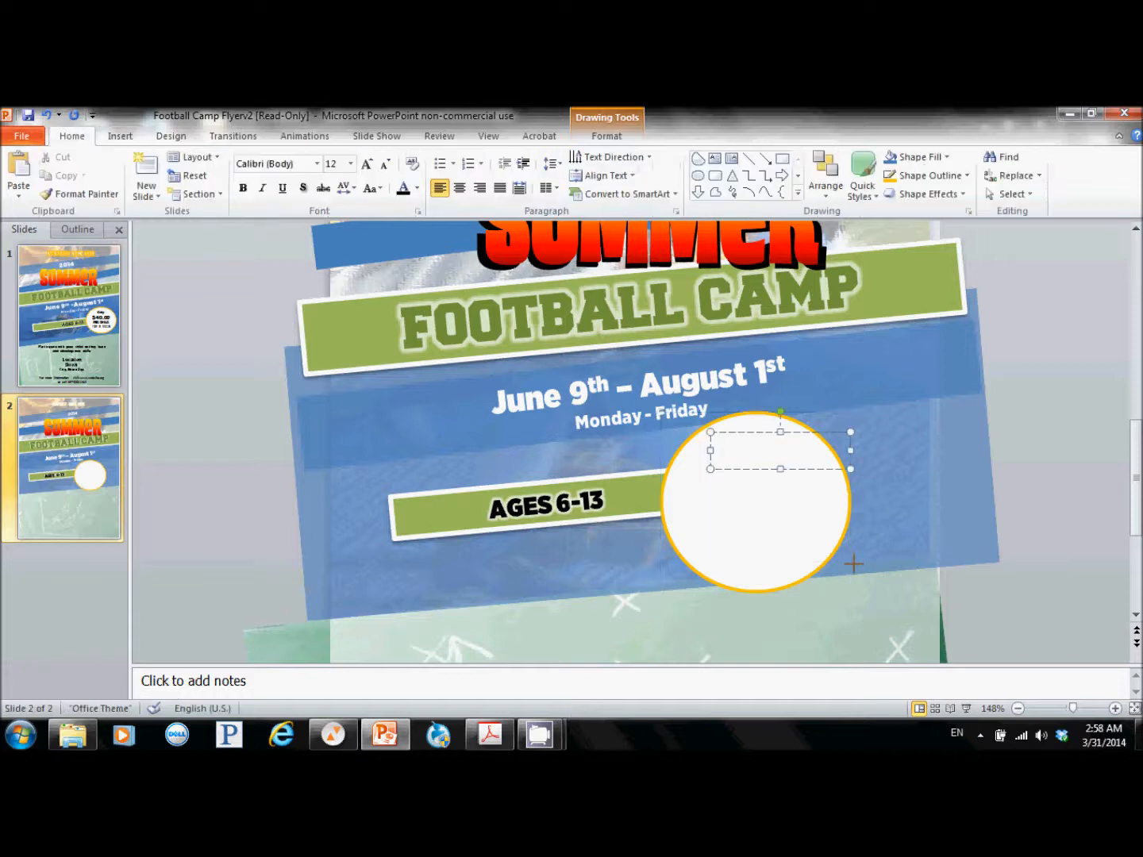
click(460, 188)
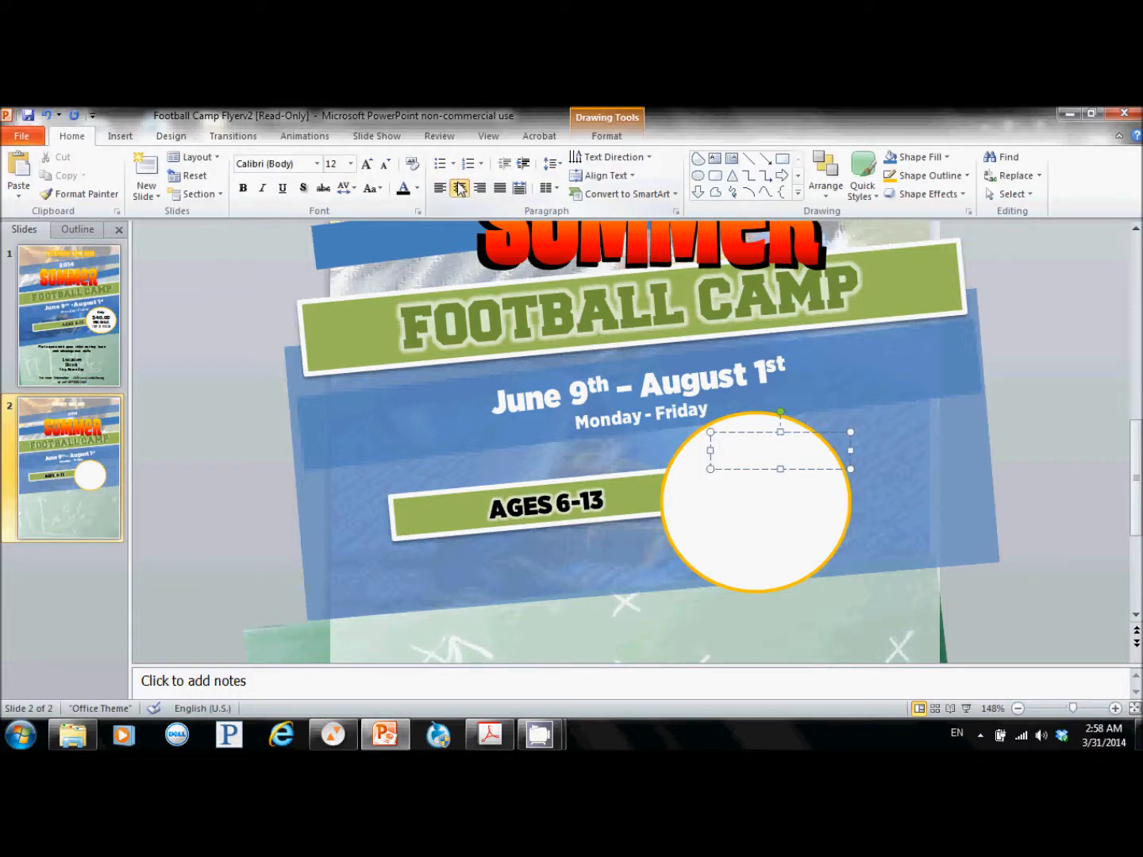
Step: Enter "Only", "$40.00", "PER CHILD" and "FOR 8 WEEKS" on separate lines in the circle's text box
text(Only)
key(Return)
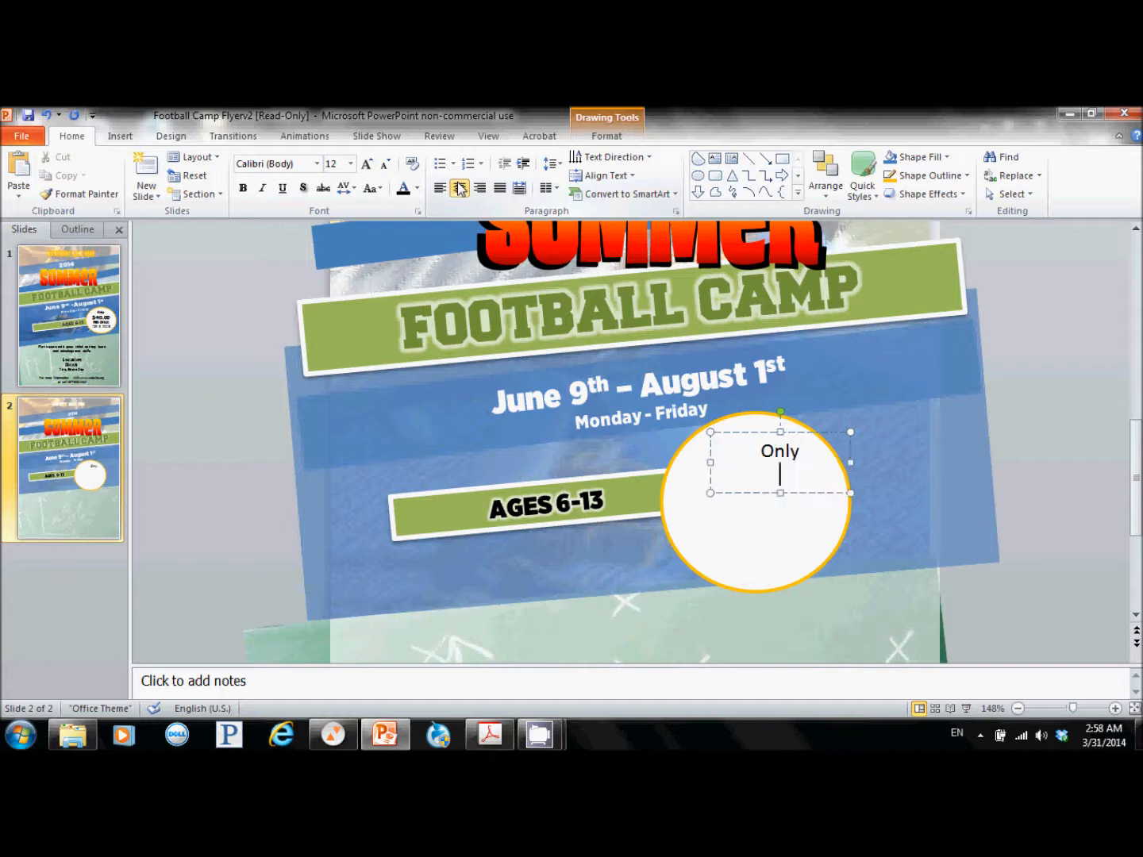
text($40.00)
key(Return)
text(PER CHILD)
key(Return)
text(FOR 8 WEEKS)
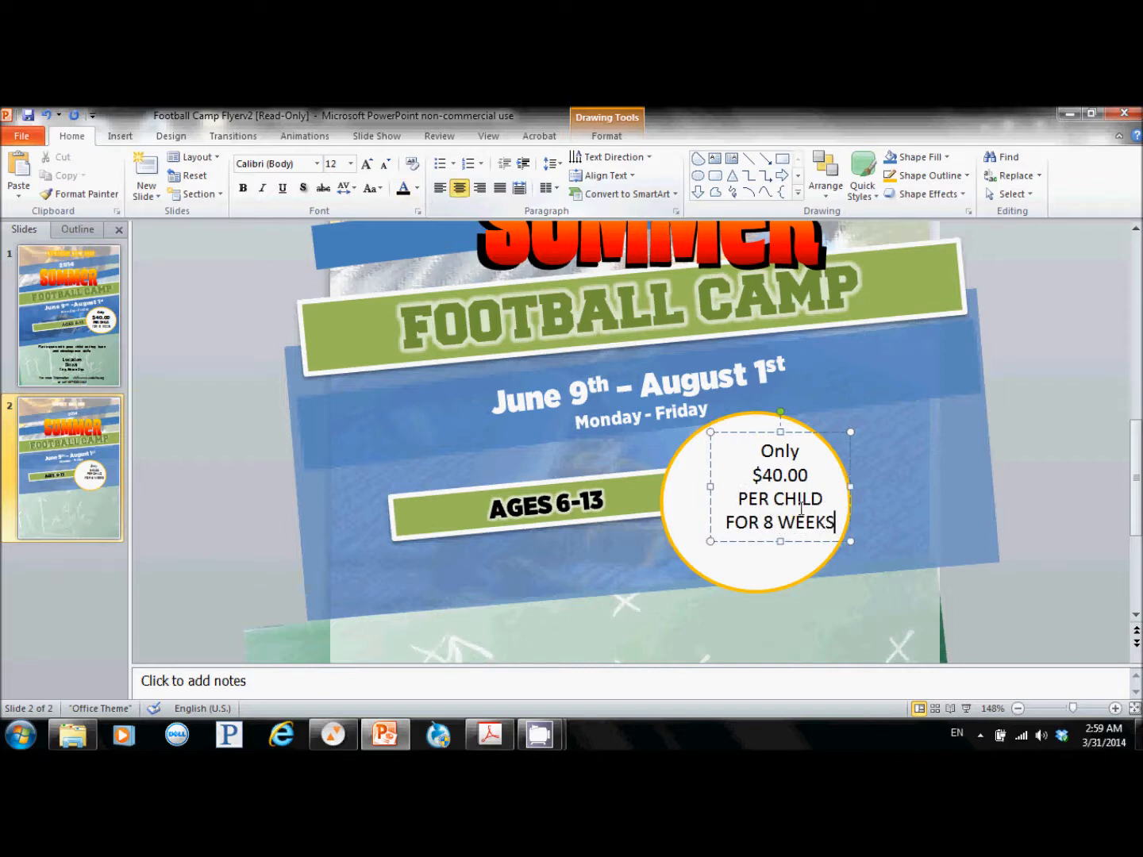
Step: Set the "Only", "$40.00" and "PER CHILD" lines in the Gotham Narrow Ultra font
drag(767, 451, 820, 497)
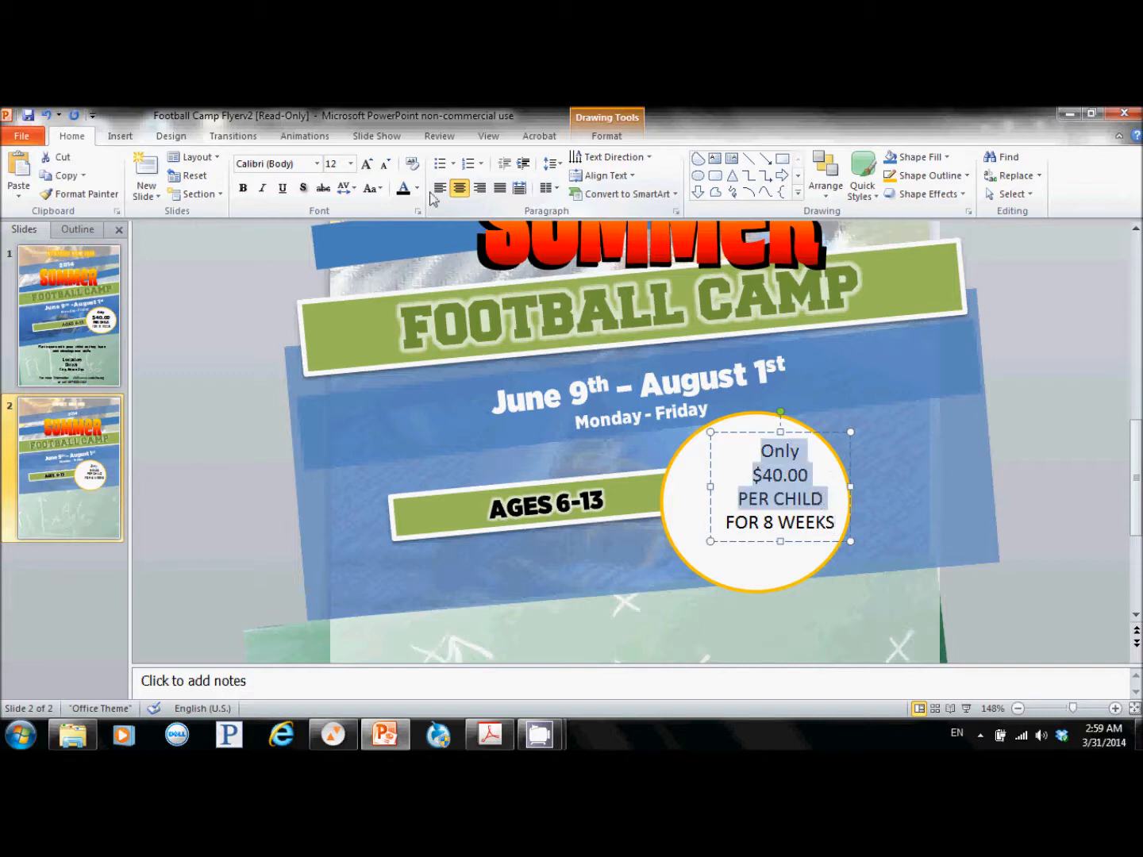
click(316, 163)
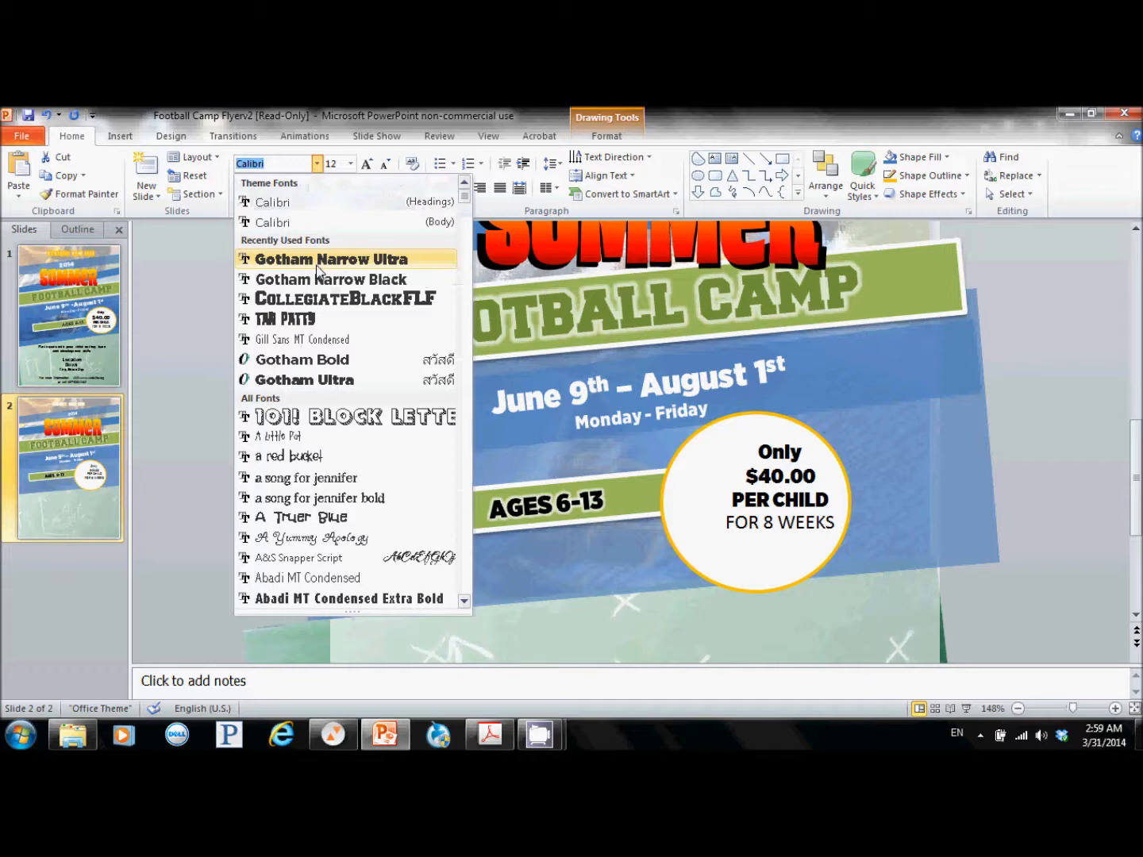
click(316, 265)
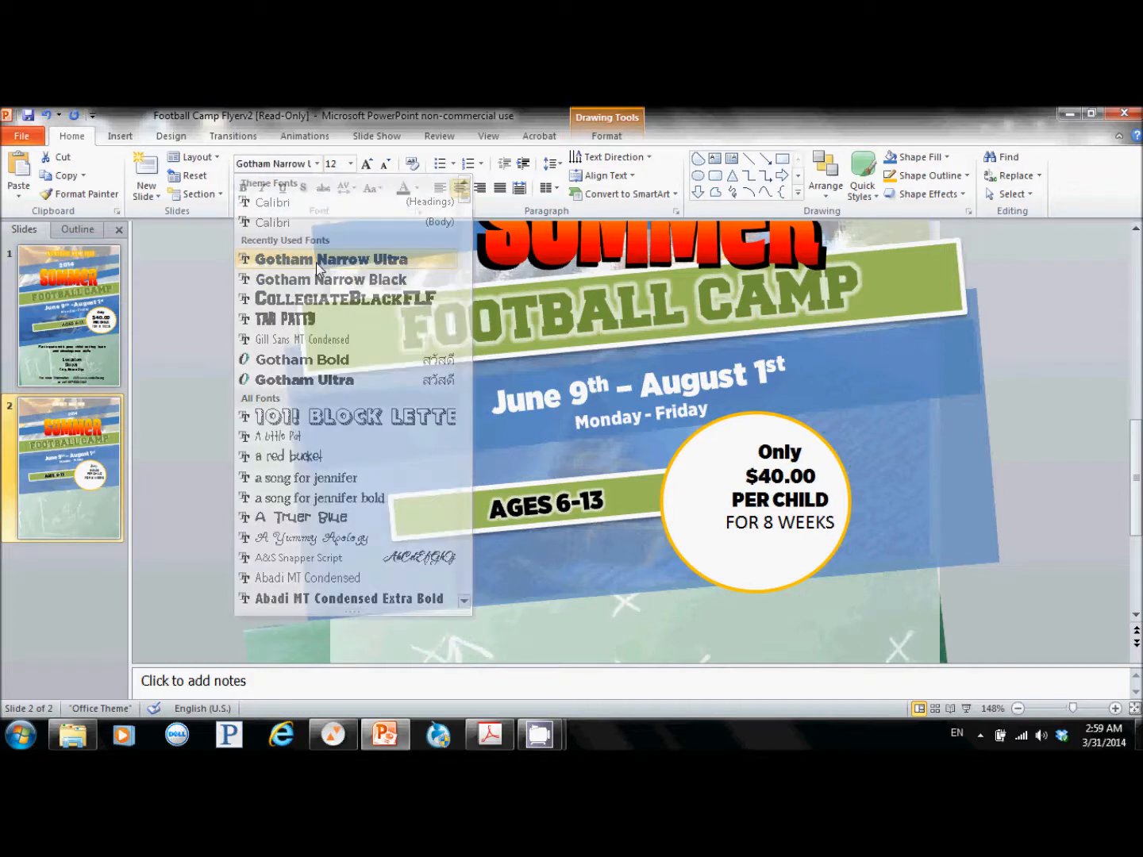
Step: Set the "FOR 8 WEEKS" line in Gill Sans MT Condensed and center the price text box within the white circle
drag(729, 522, 838, 524)
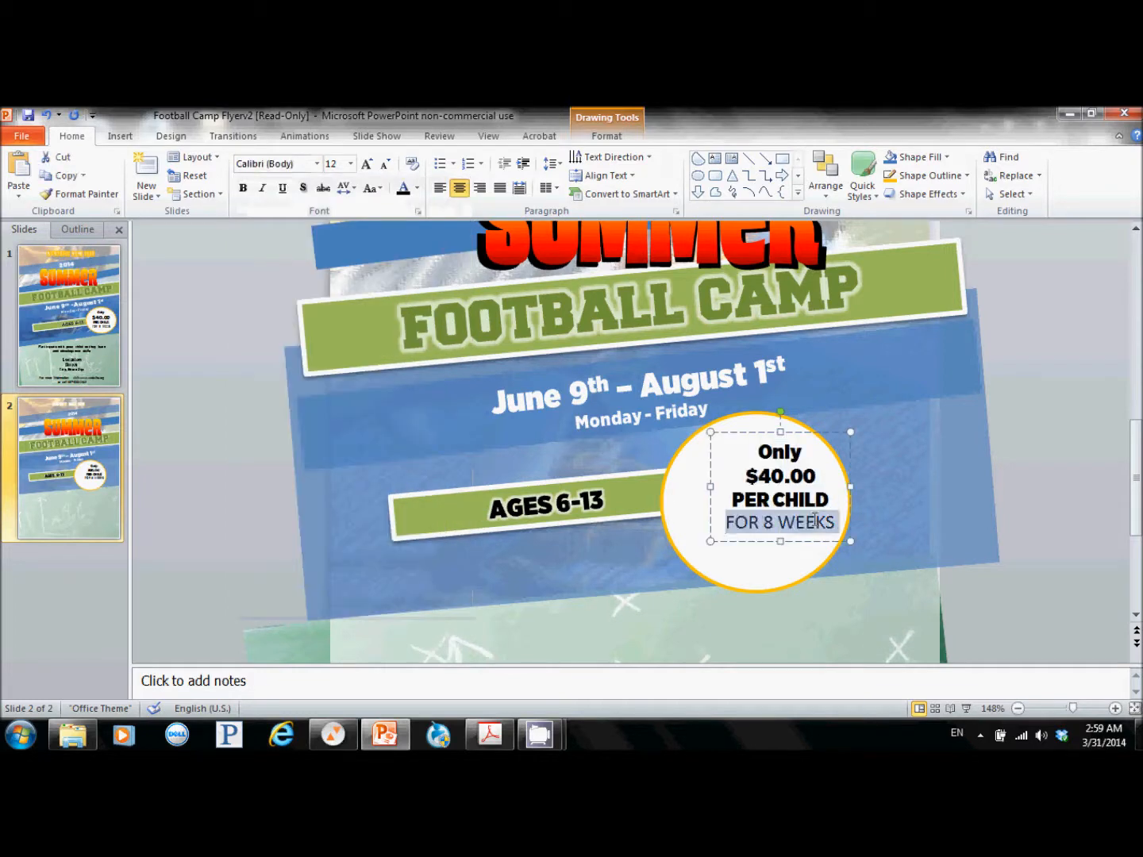
click(289, 164)
text(Gill Sans MT Condensed)
key(Return)
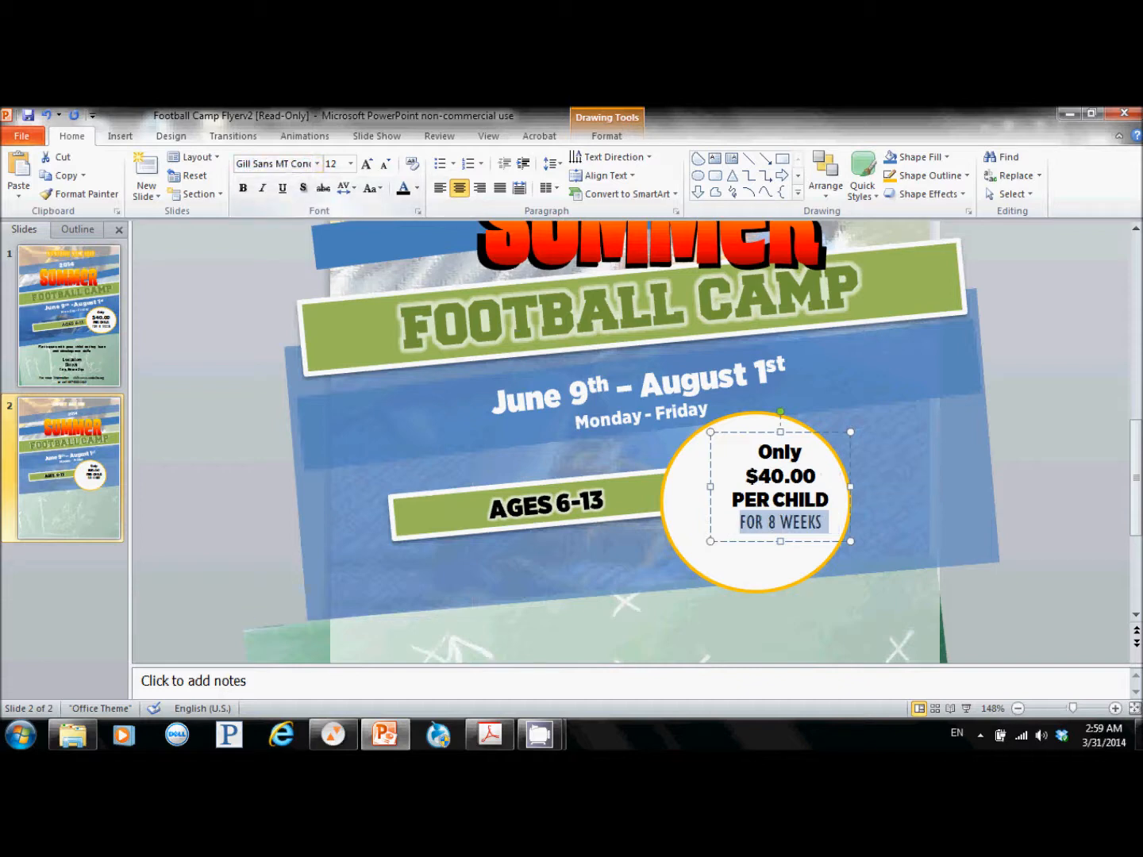
drag(736, 431, 710, 444)
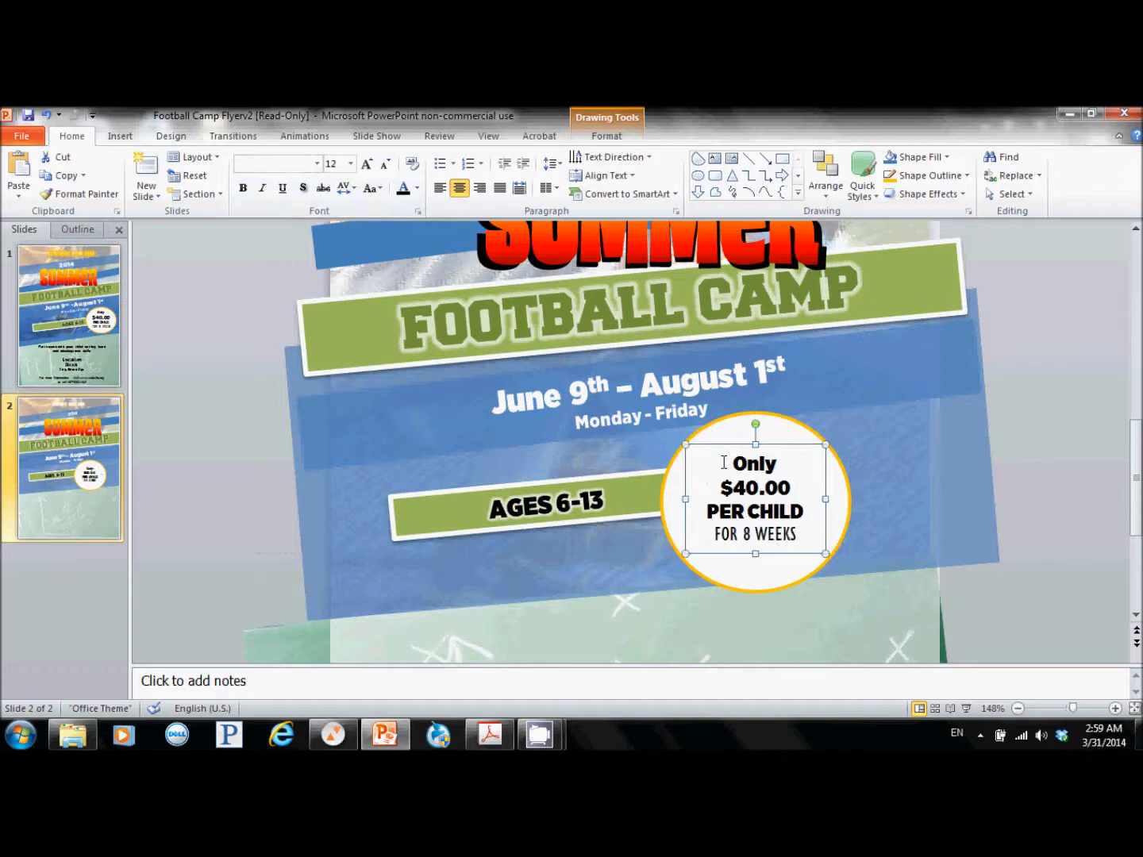
Step: Shrink the orange-outlined white circle slightly and reposition it so the price text sits centered inside
click(791, 428)
drag(850, 412, 830, 432)
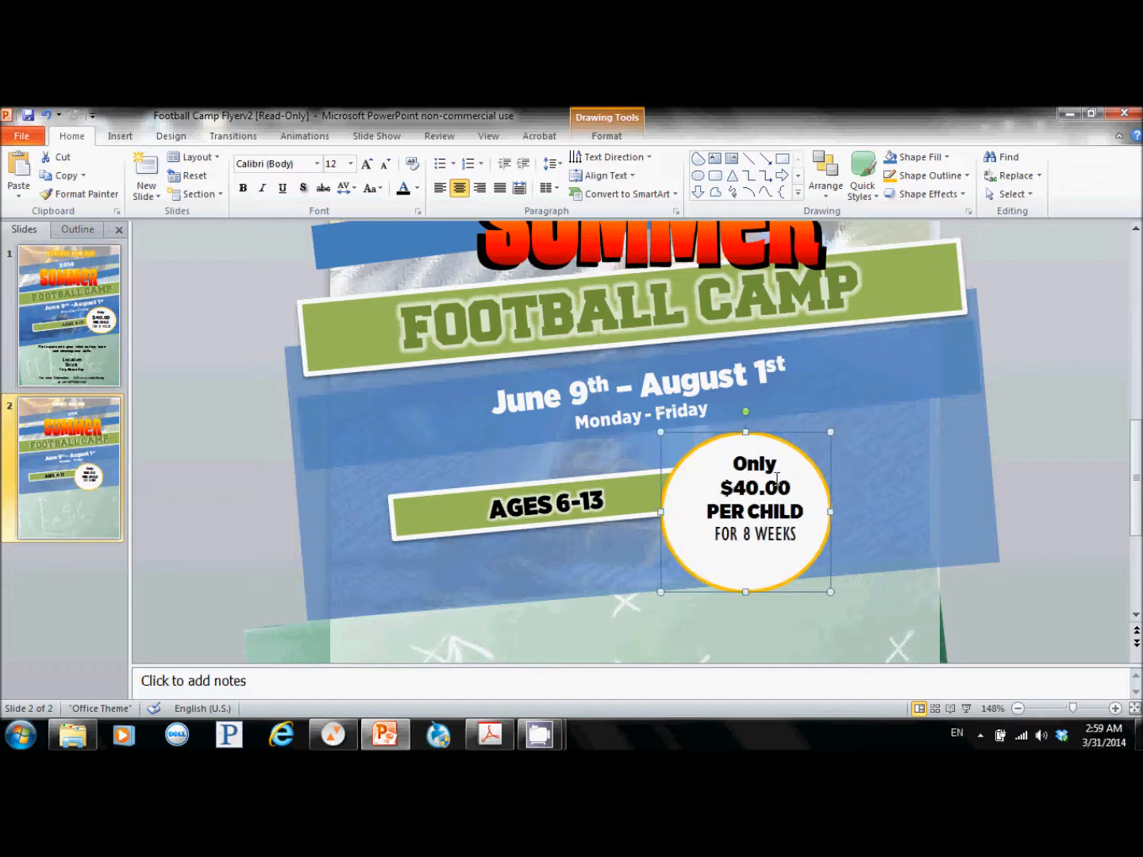
click(705, 433)
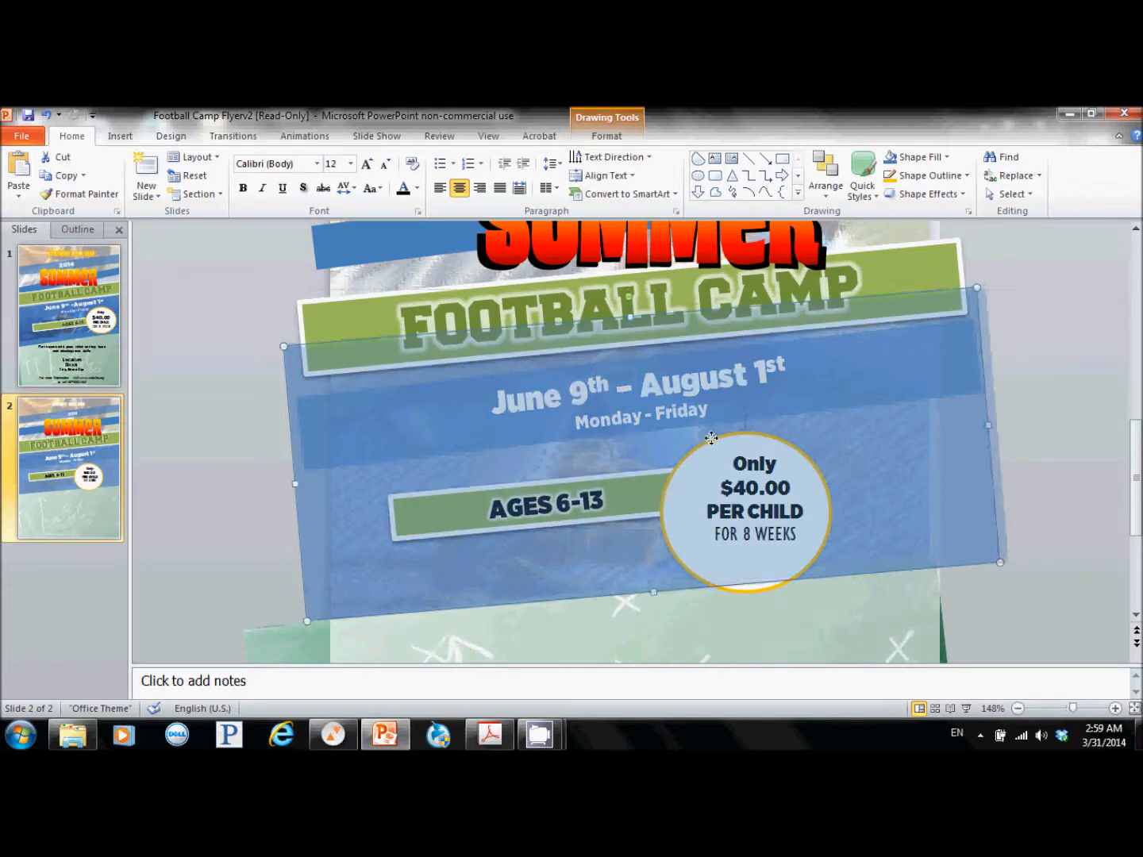
click(784, 569)
drag(783, 578, 791, 564)
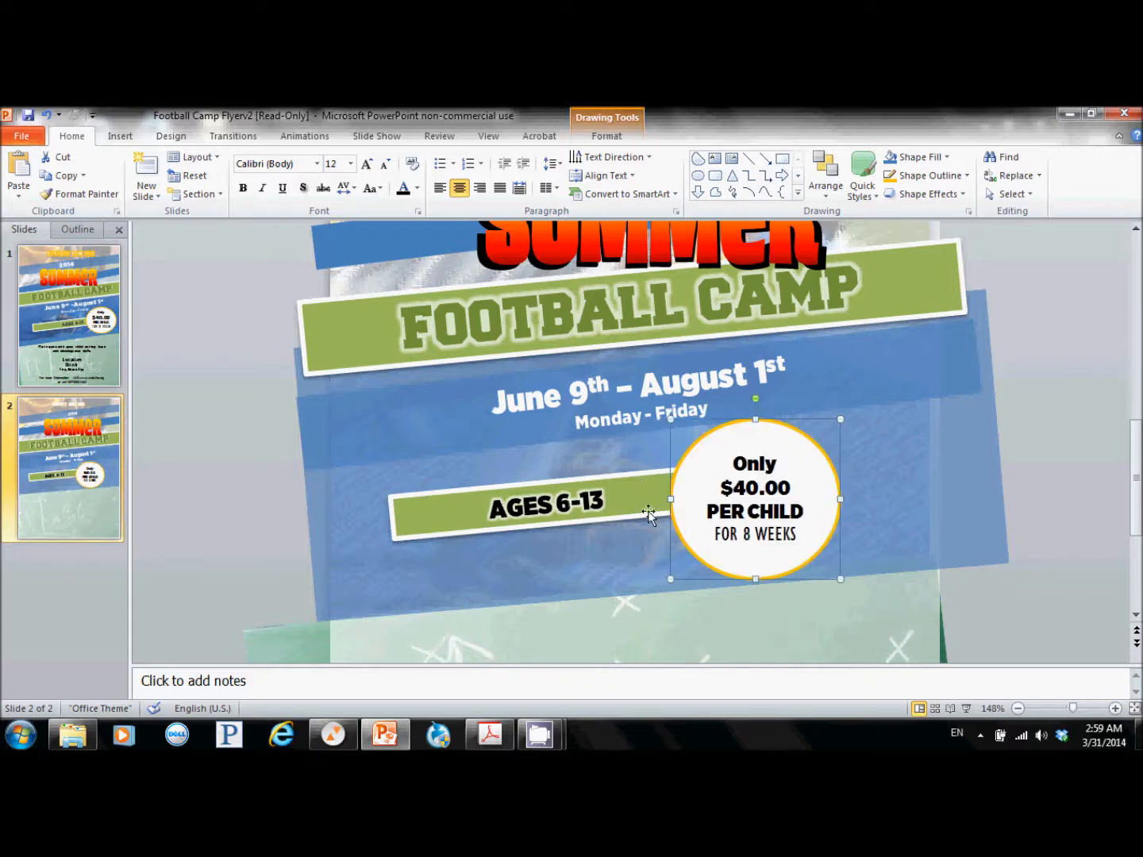
drag(728, 582, 724, 577)
click(967, 588)
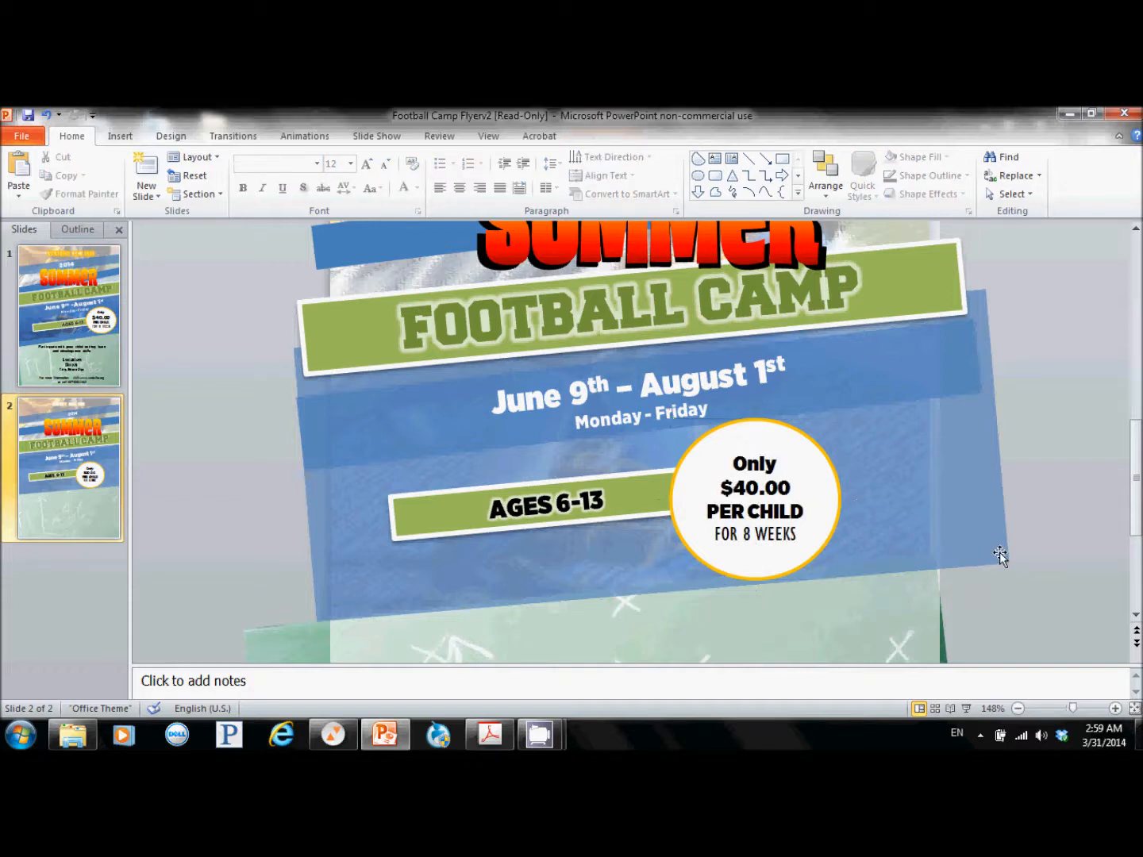
Step: Duplicate the tilted solid blue stripe that runs behind the SUMMER title
mouse_move(1136, 478)
mouse_down()
mouse_move(1136, 508)
mouse_move(1136, 497)
mouse_up()
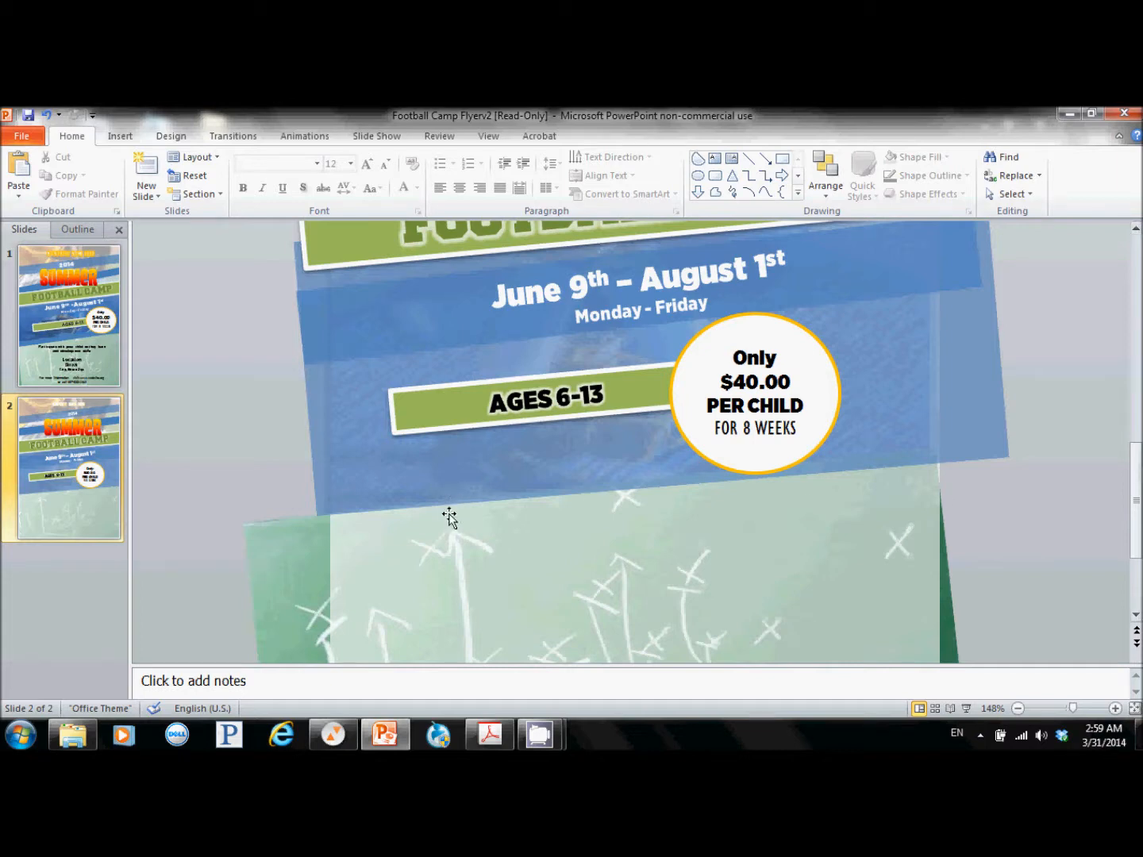
drag(1133, 495, 1127, 425)
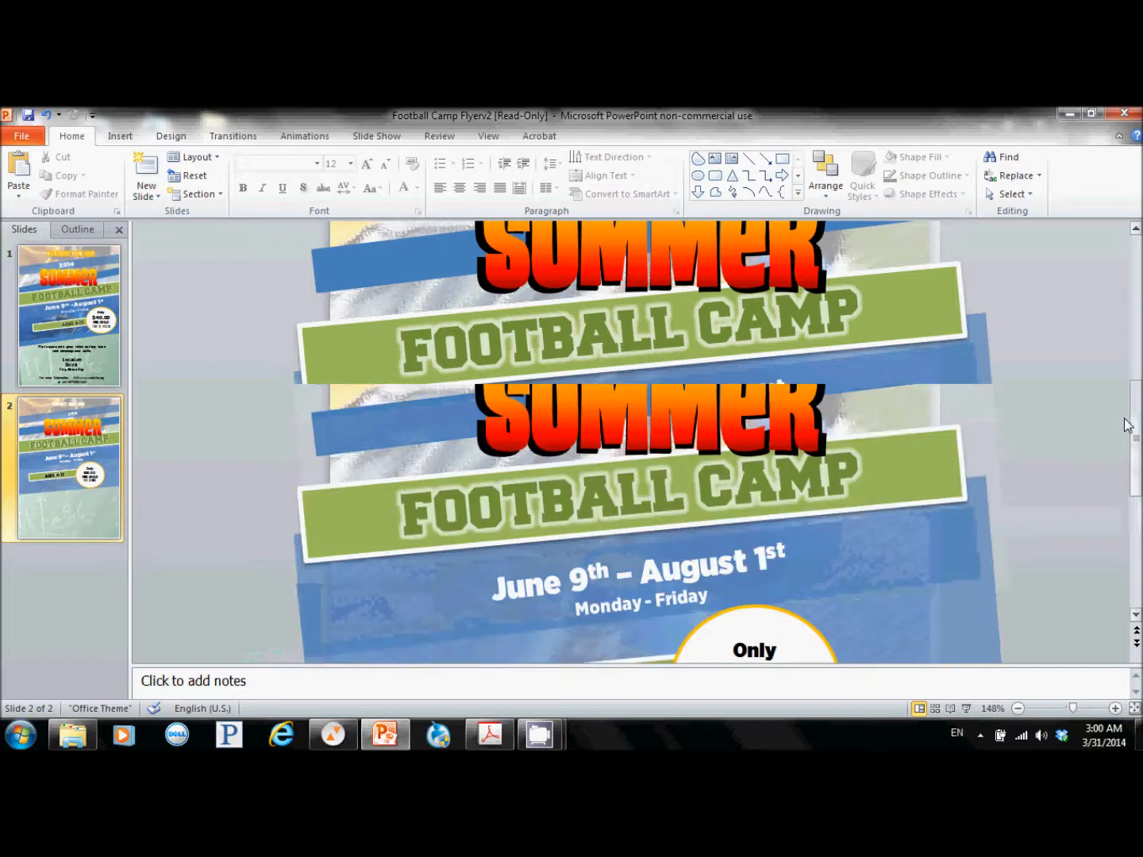
click(433, 418)
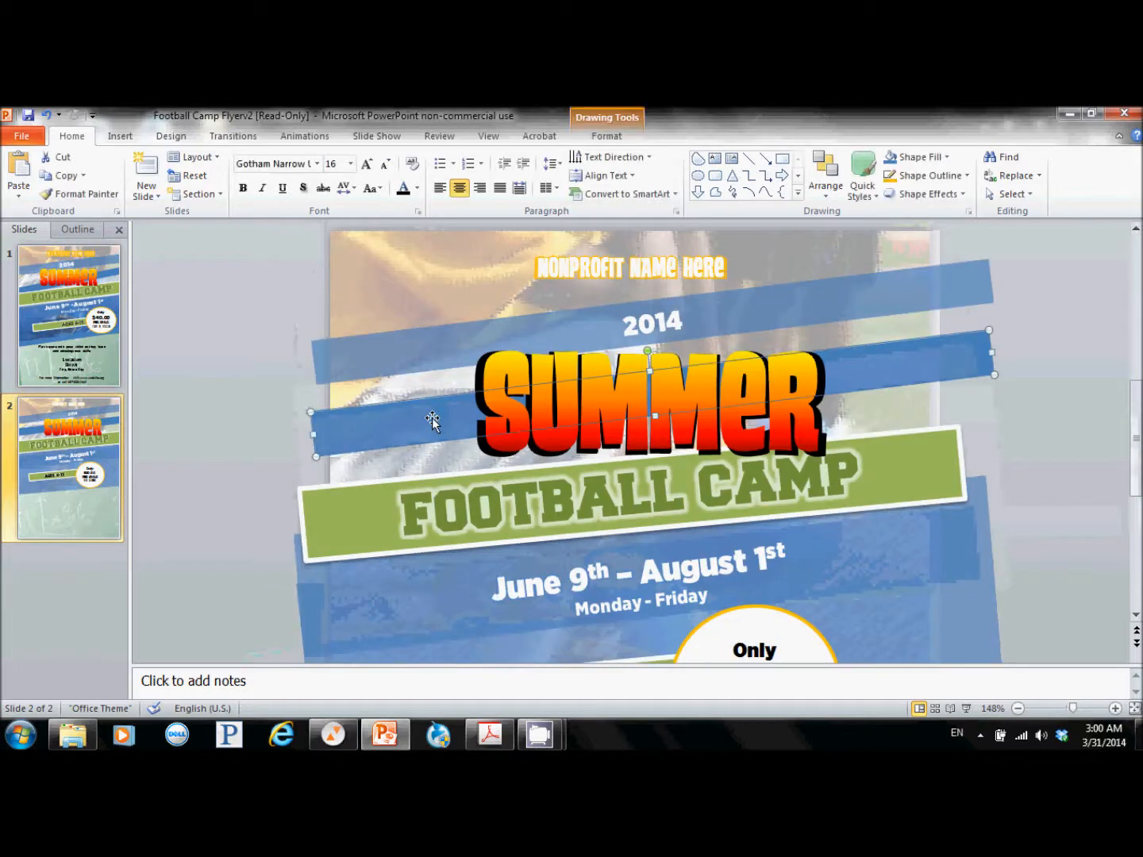
right_click(366, 436)
click(408, 183)
drag(1137, 490, 1136, 557)
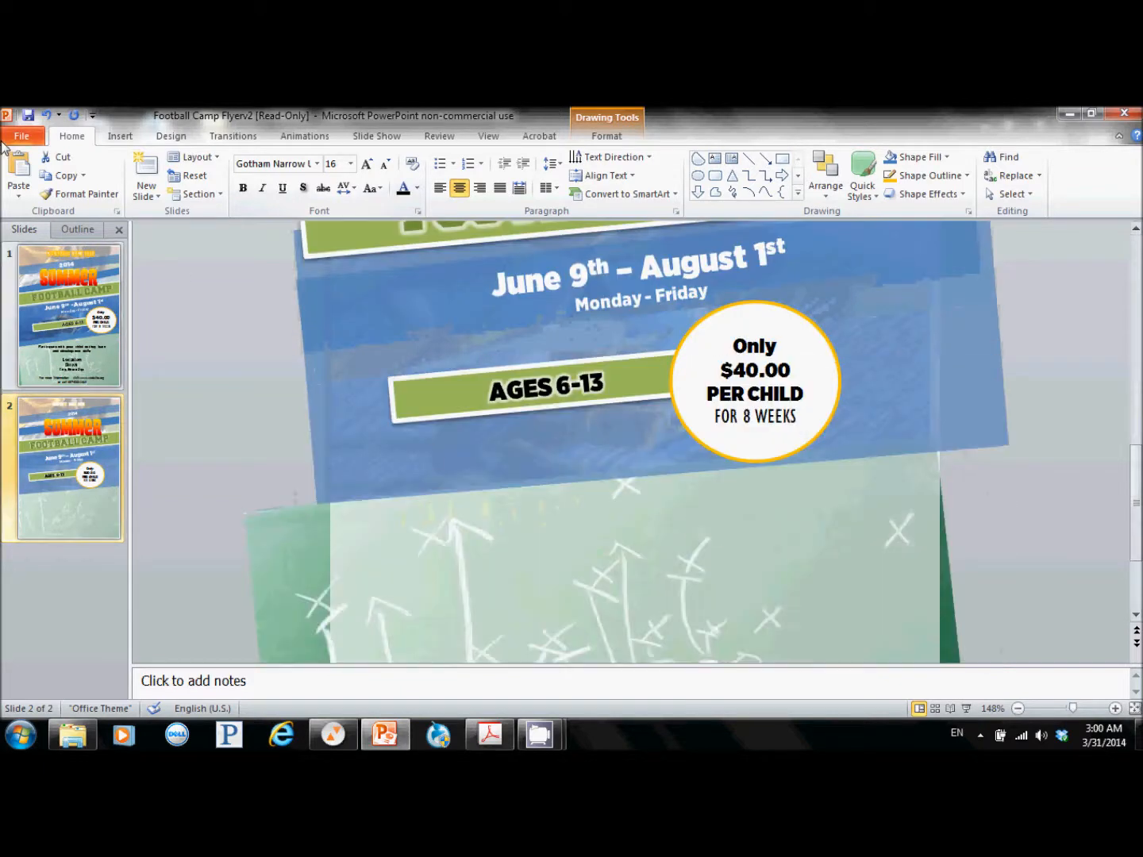
click(18, 171)
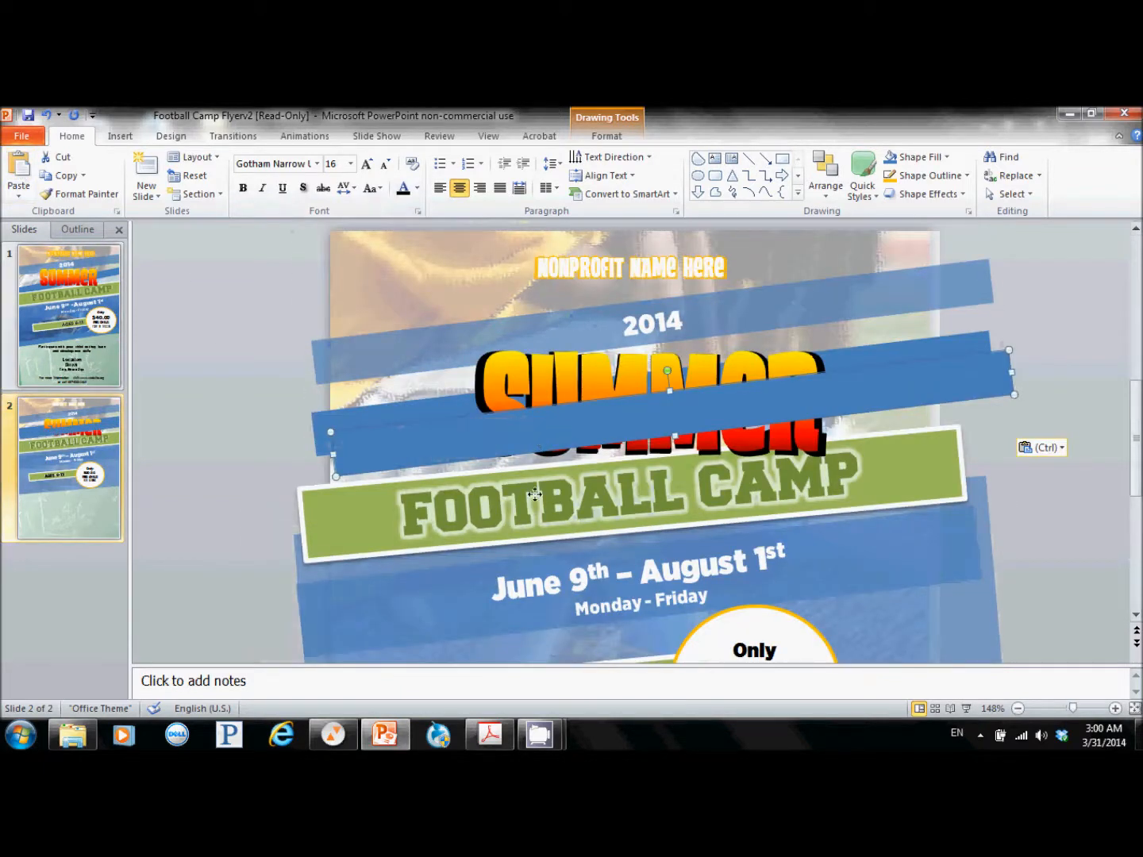
Step: Move the duplicated blue stripe down along the lower edge of the large blue area, just above the green chalkboard picture
drag(534, 493, 533, 622)
drag(1140, 418, 1141, 493)
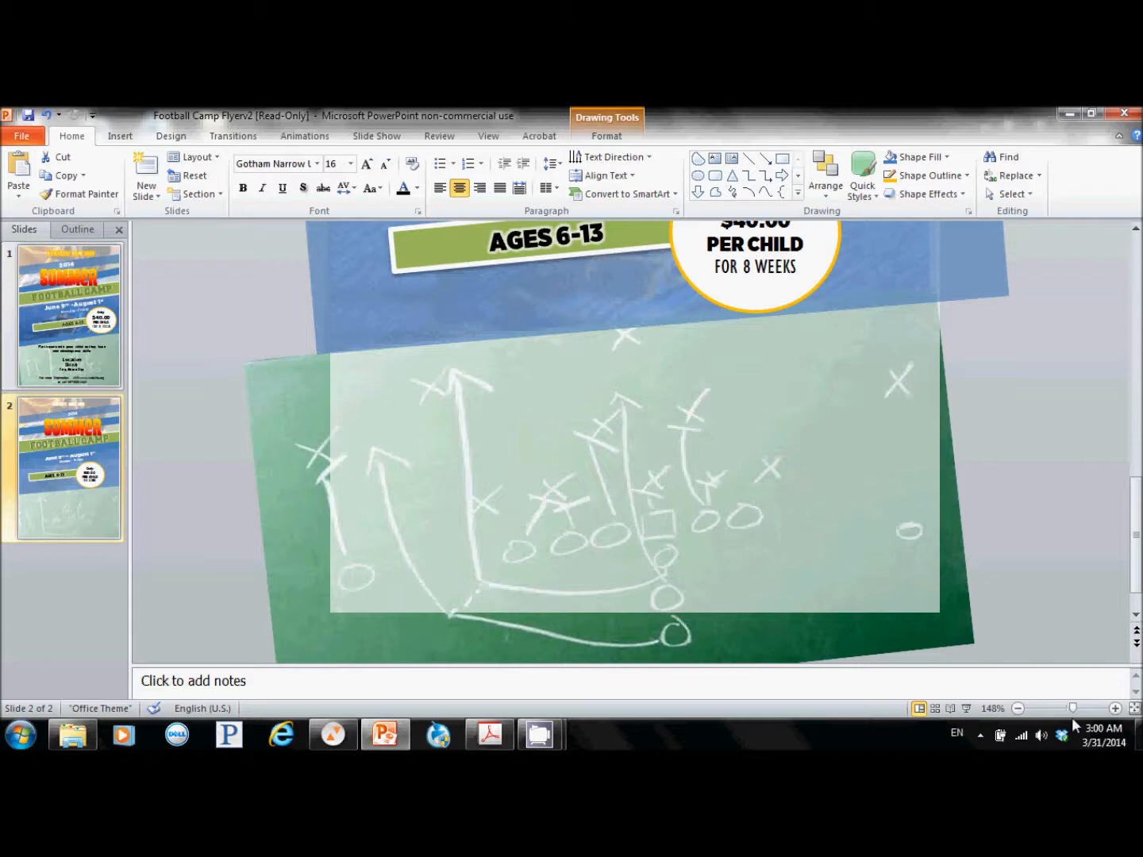
drag(1072, 708, 1061, 709)
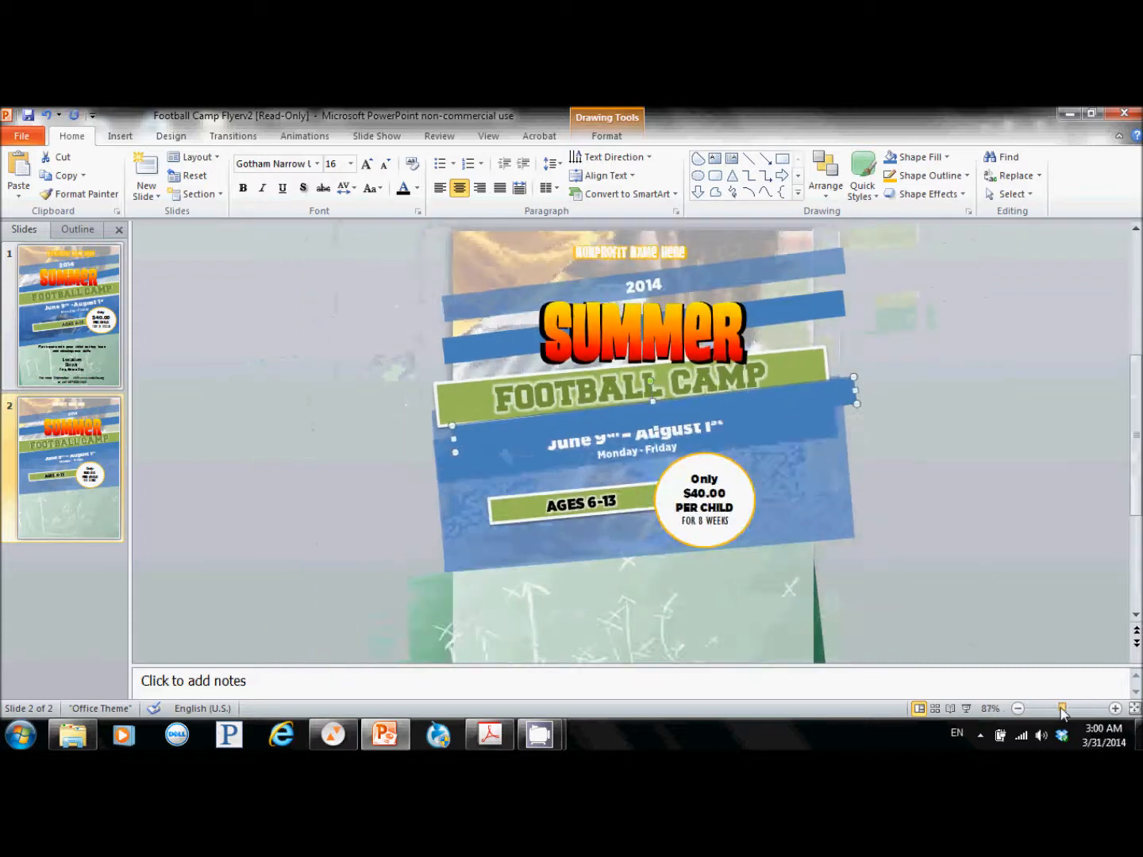
drag(611, 427, 584, 562)
click(918, 561)
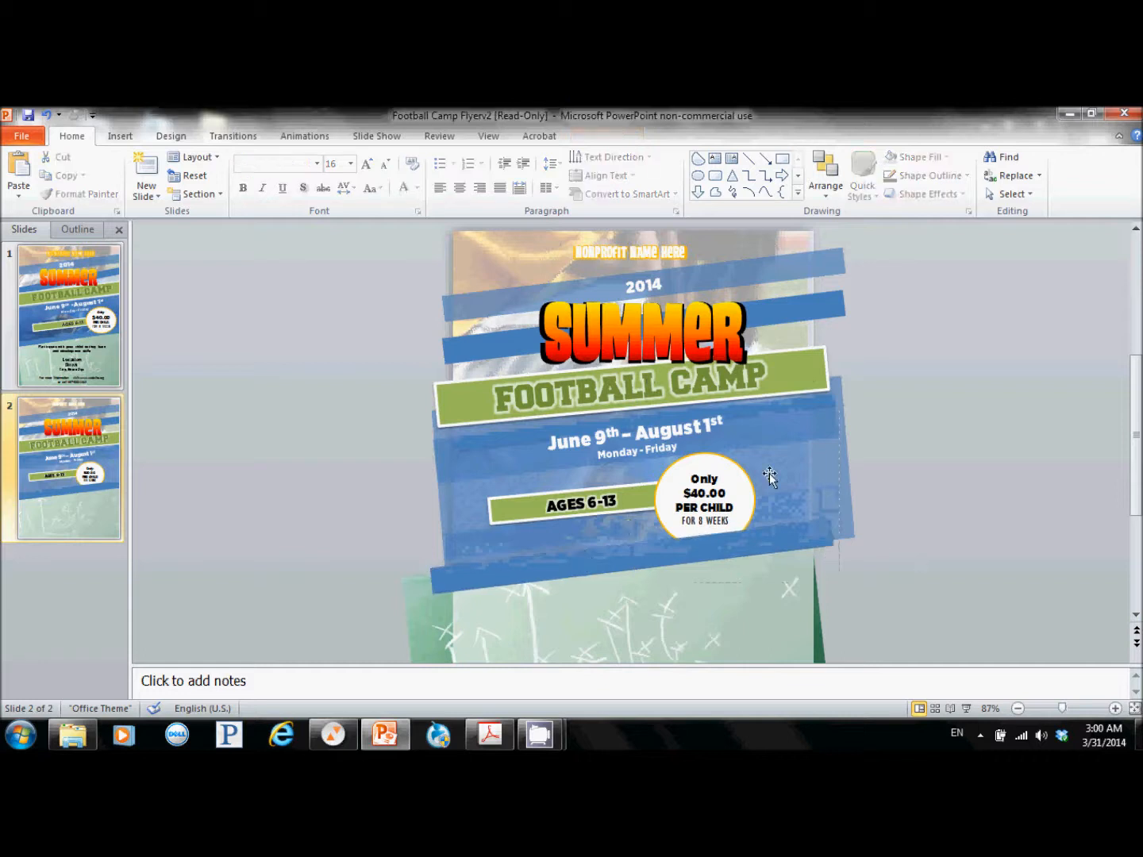
Step: Bring the white price circle to the front so it overlaps the lower blue stripe
click(732, 473)
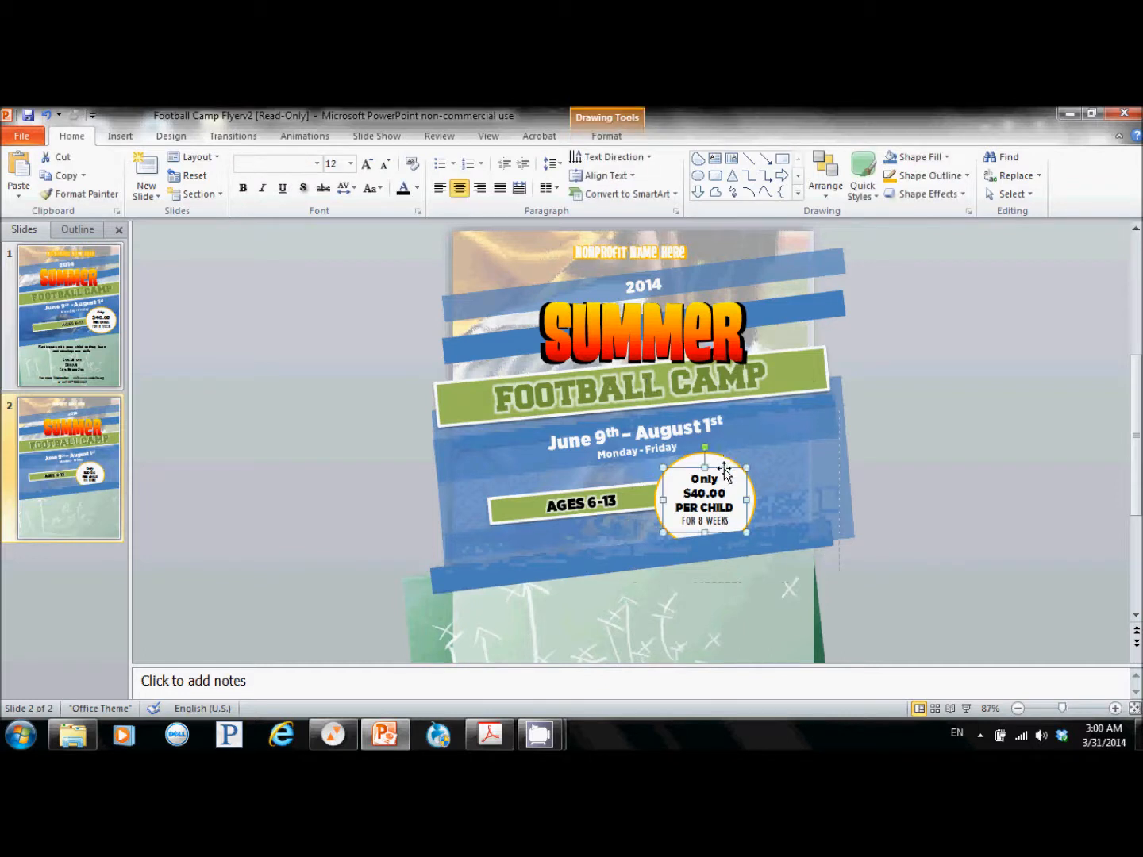
click(827, 175)
click(865, 235)
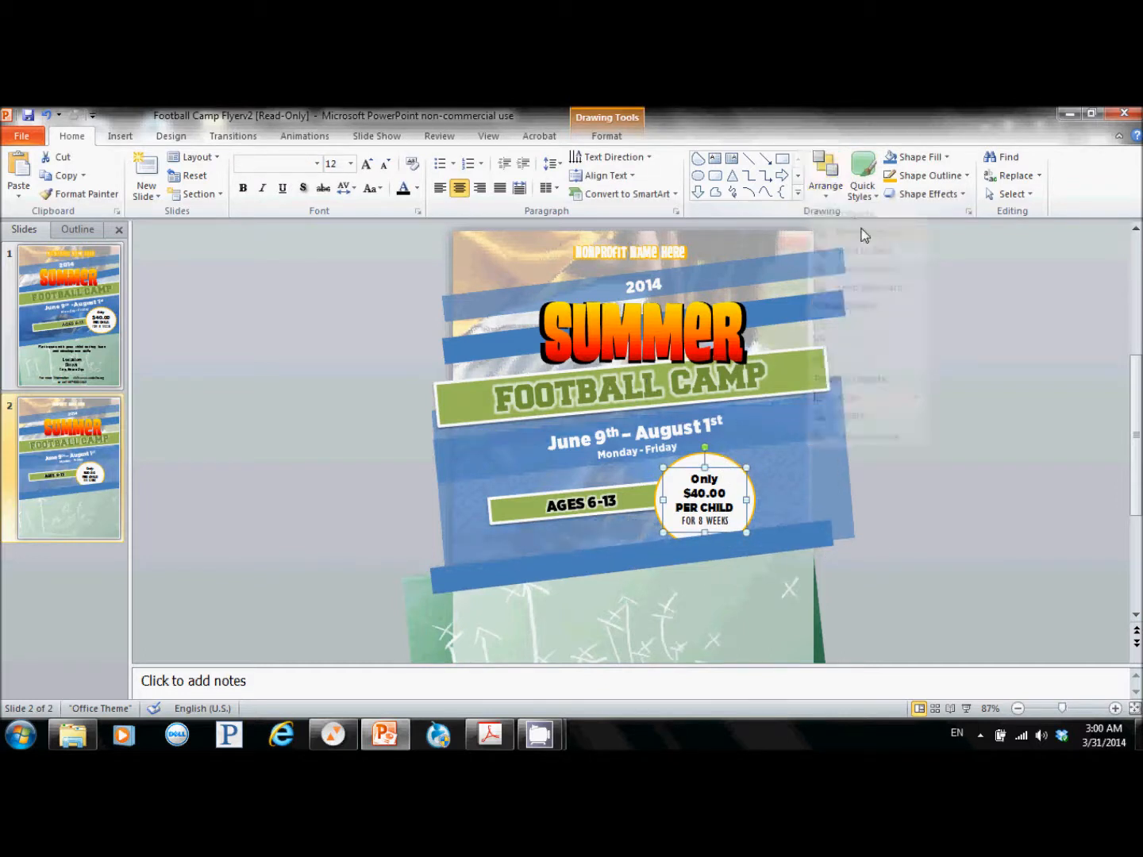
click(825, 171)
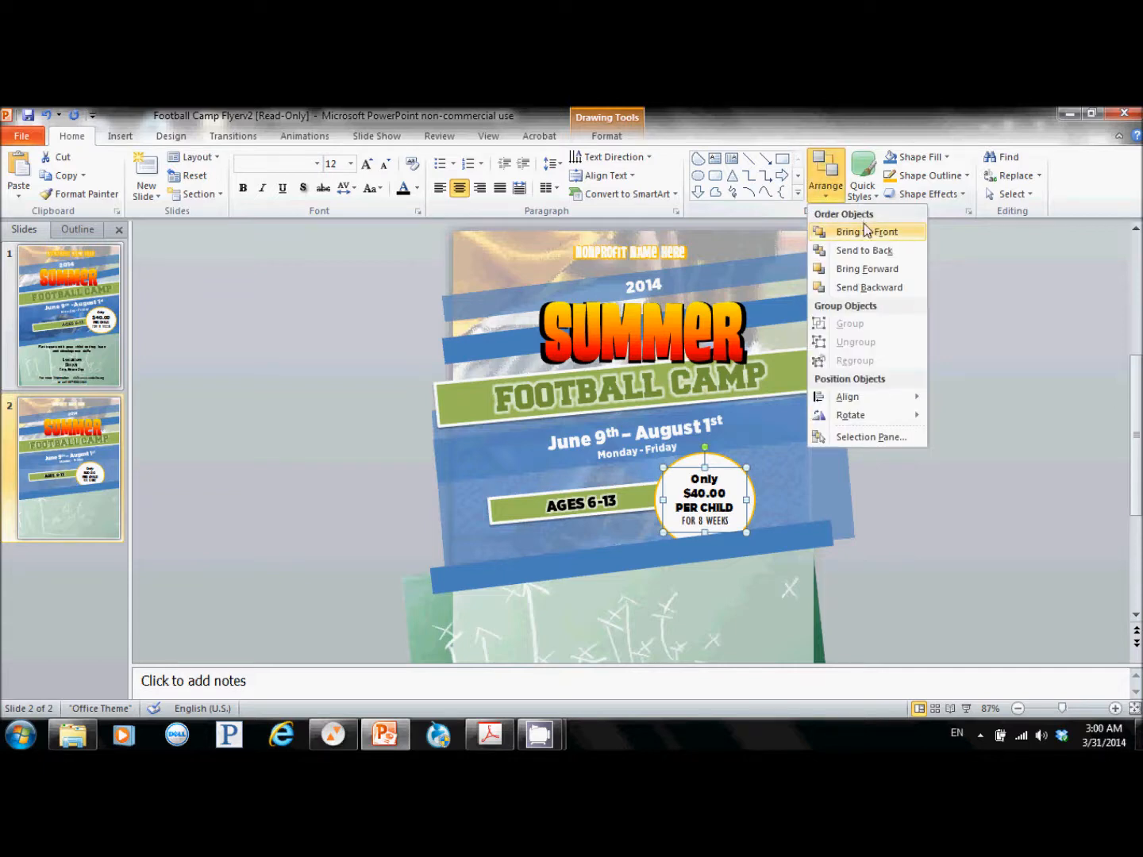
click(793, 333)
click(746, 473)
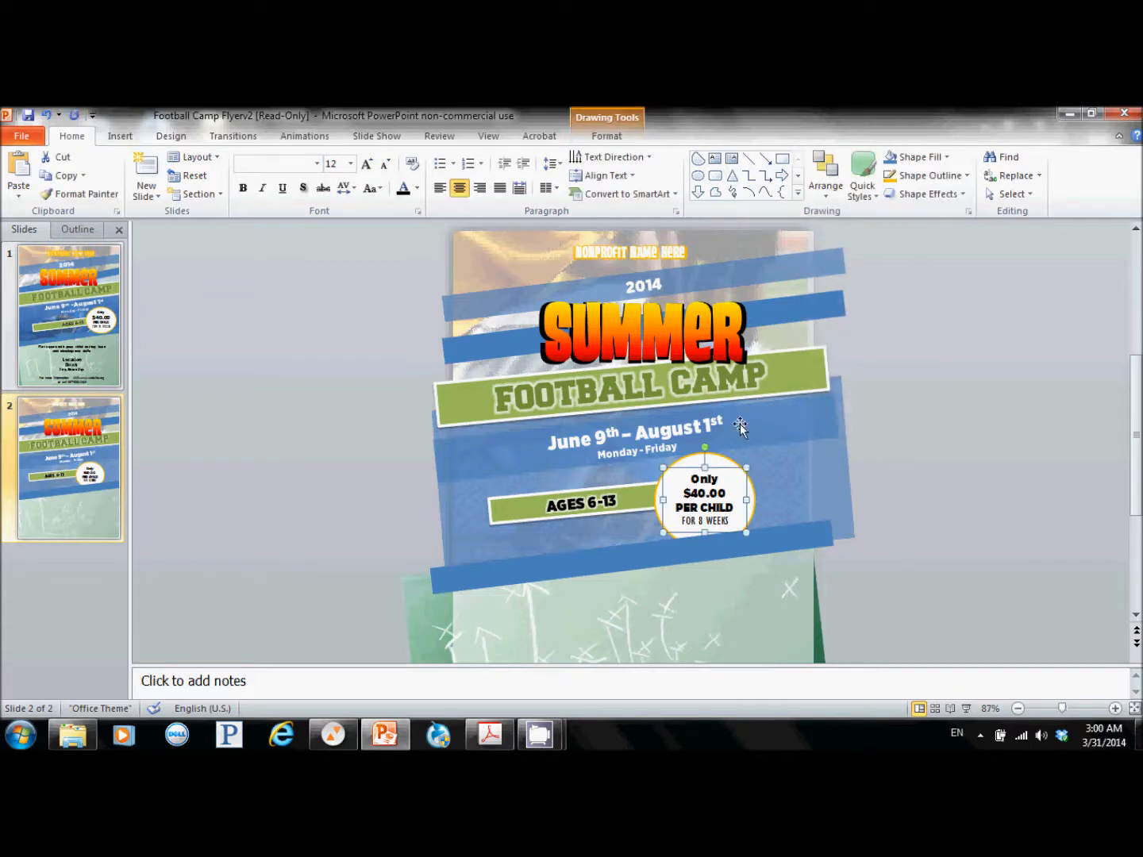
click(720, 454)
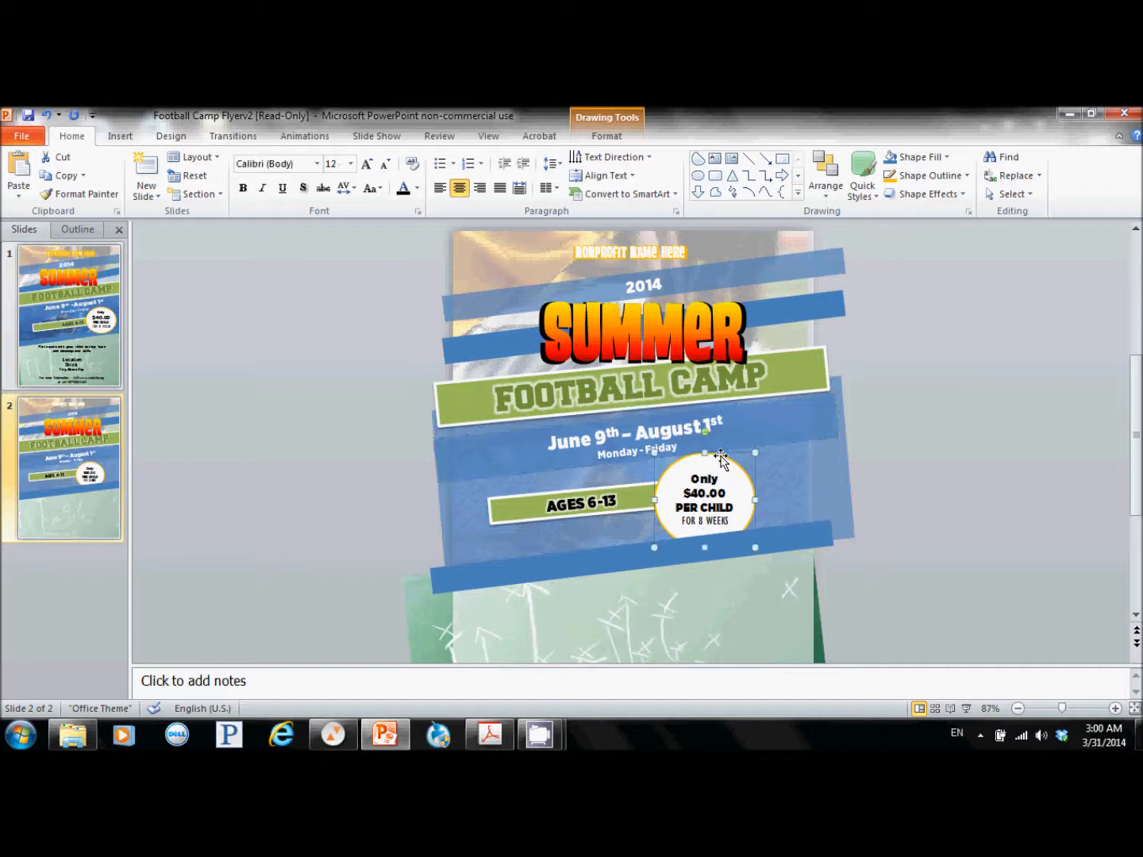
click(830, 163)
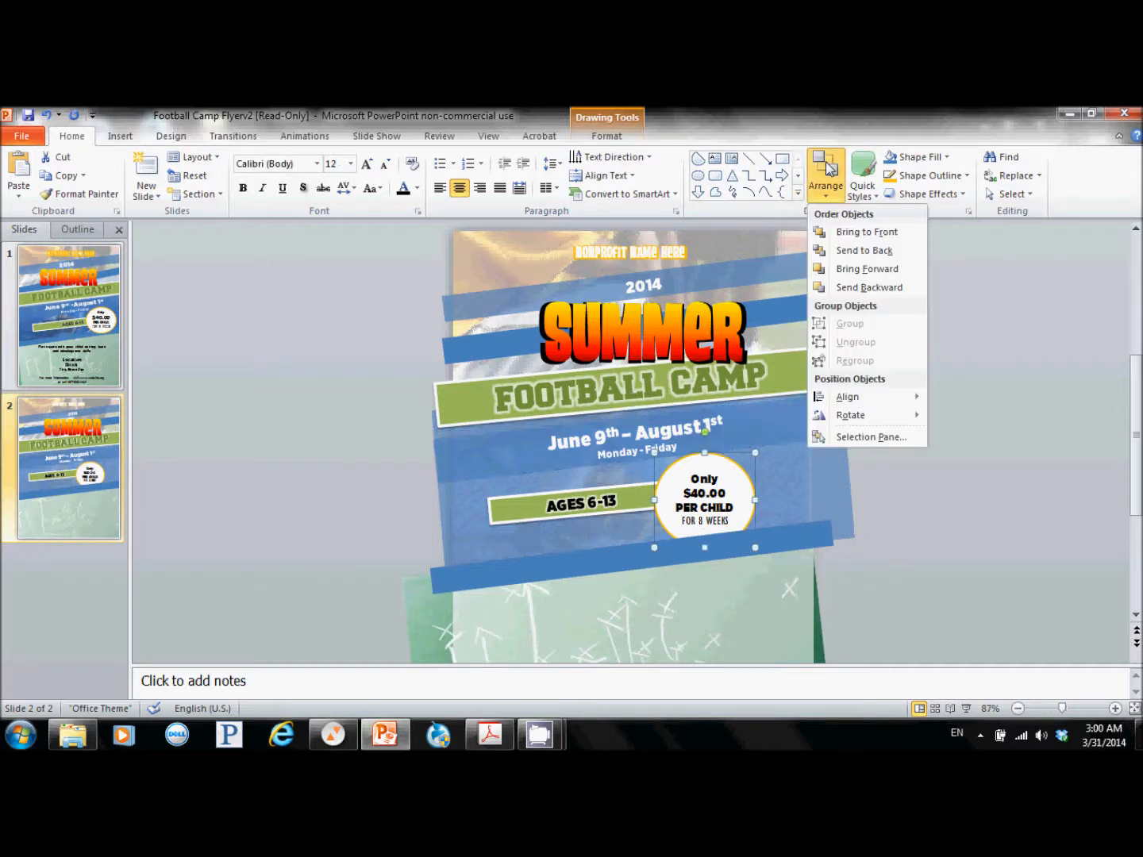
click(862, 233)
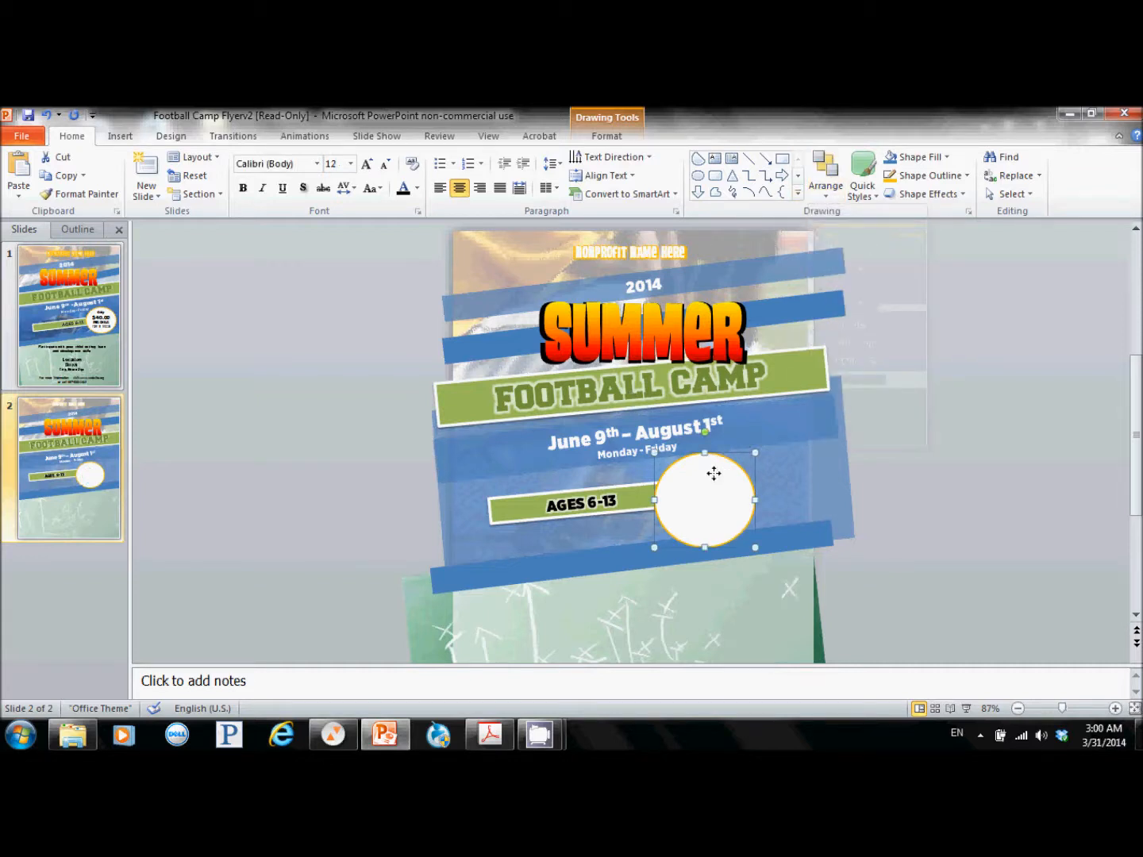
Step: Bring the price text box to the front and reposition the white circle behind it
drag(715, 472, 740, 476)
click(680, 505)
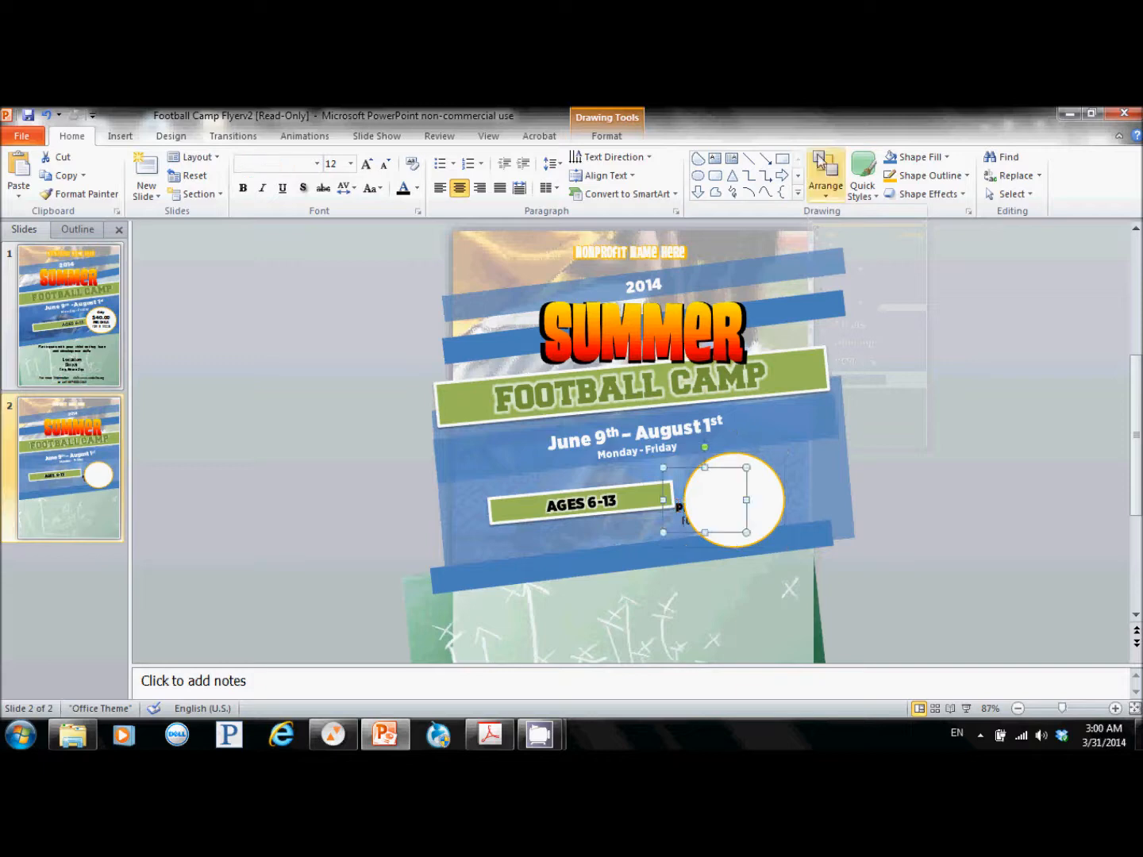
click(824, 185)
click(849, 230)
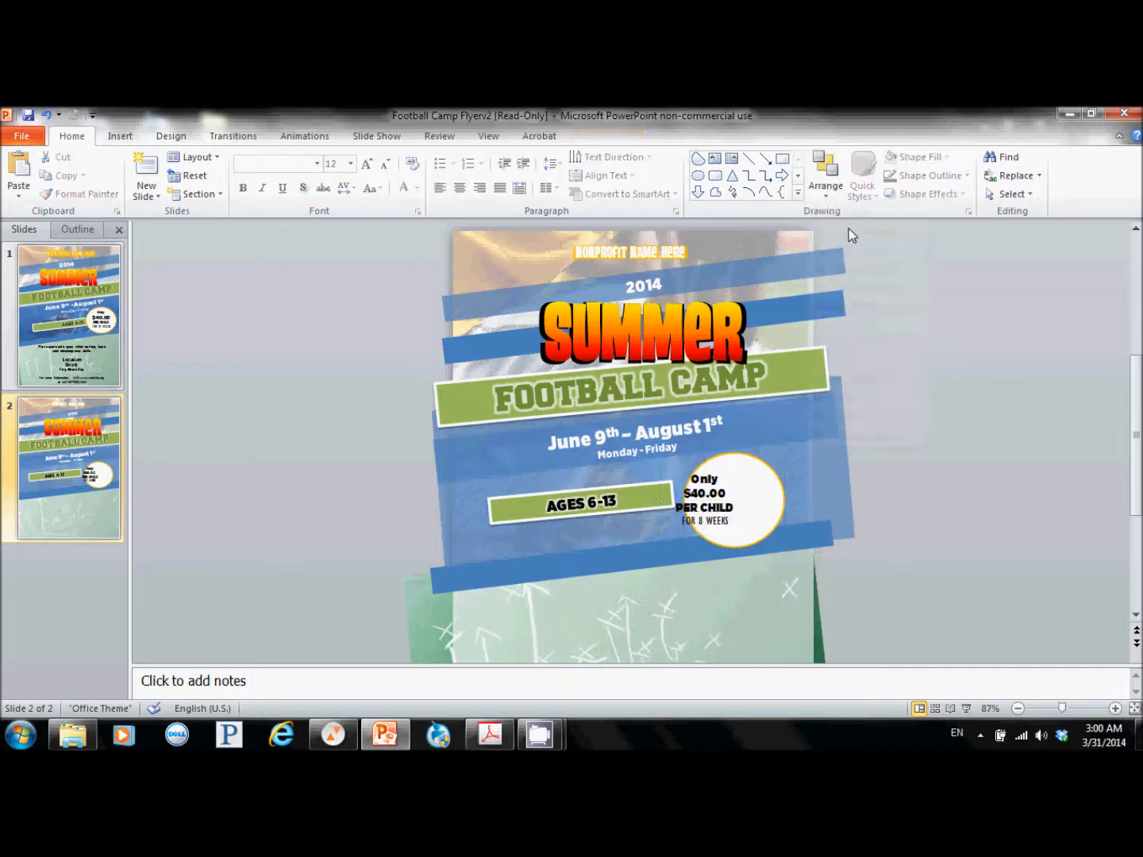
click(822, 168)
click(830, 176)
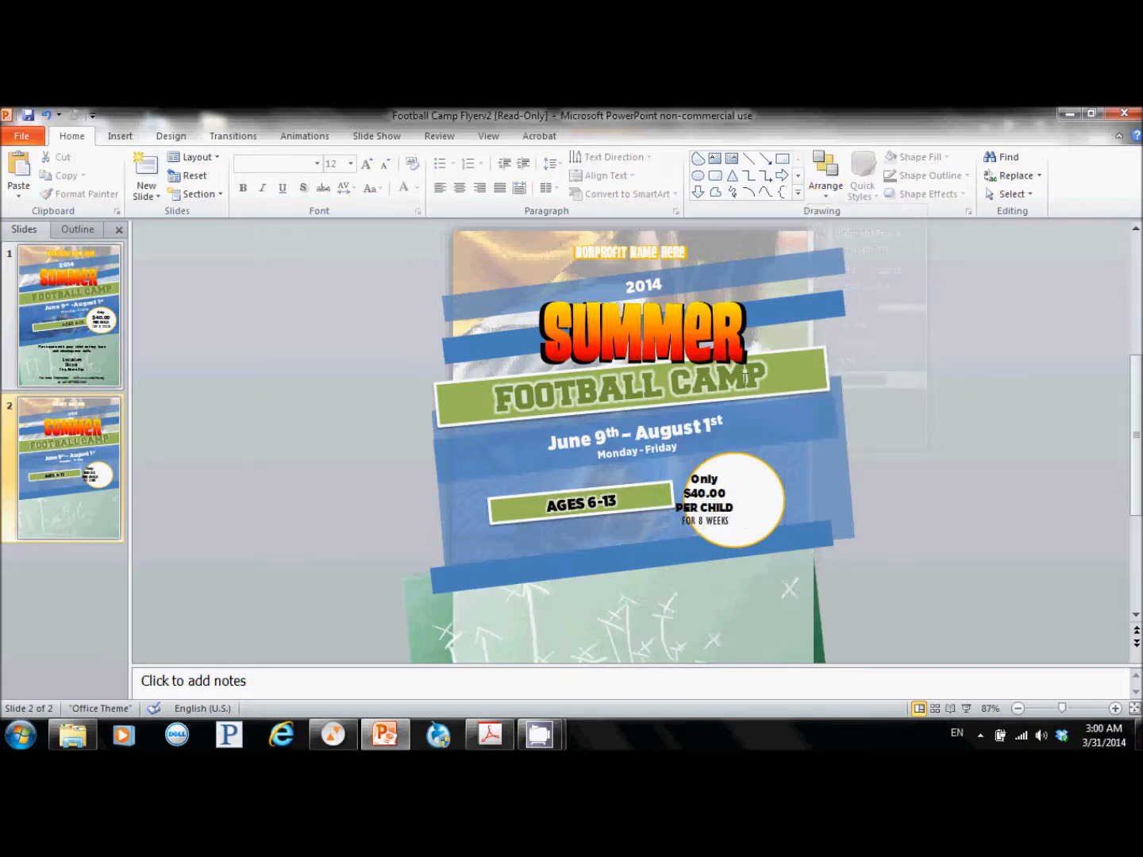
mouse_move(770, 486)
mouse_down()
mouse_move(730, 494)
mouse_move(680, 464)
mouse_move(711, 472)
mouse_up()
click(718, 469)
click(942, 476)
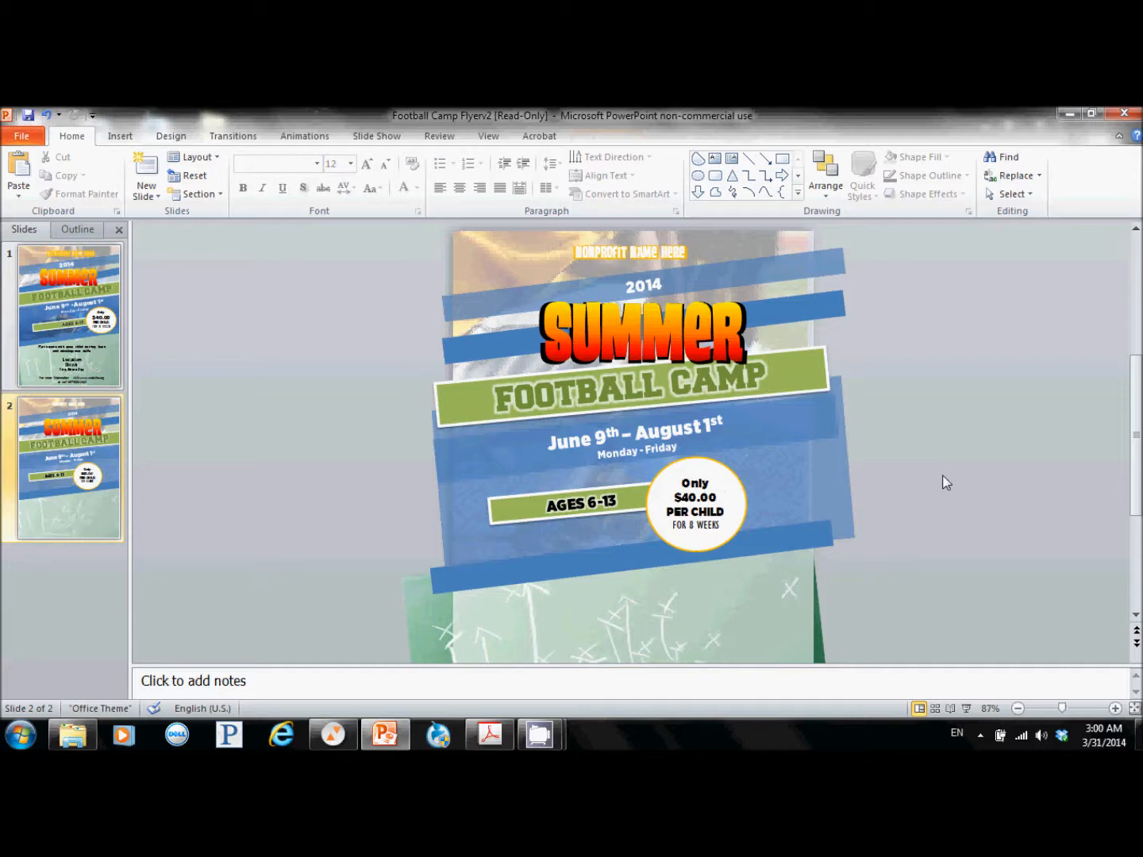
Step: Move the price circle and its text up toward the flyer's right edge and lengthen the AGES 6-13 banner to reach under the circle
mouse_move(734, 474)
mouse_down()
mouse_move(762, 452)
mouse_move(776, 456)
mouse_up()
click(704, 497)
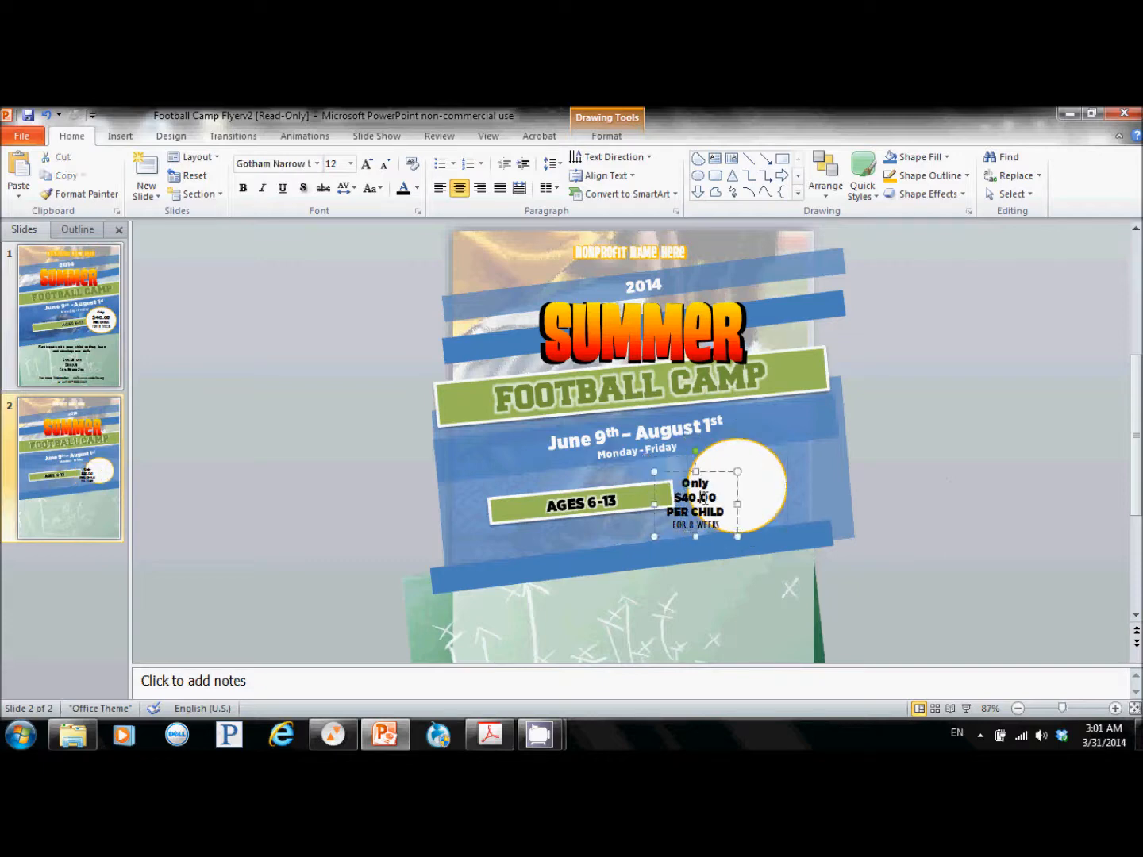
drag(687, 473, 725, 453)
click(666, 485)
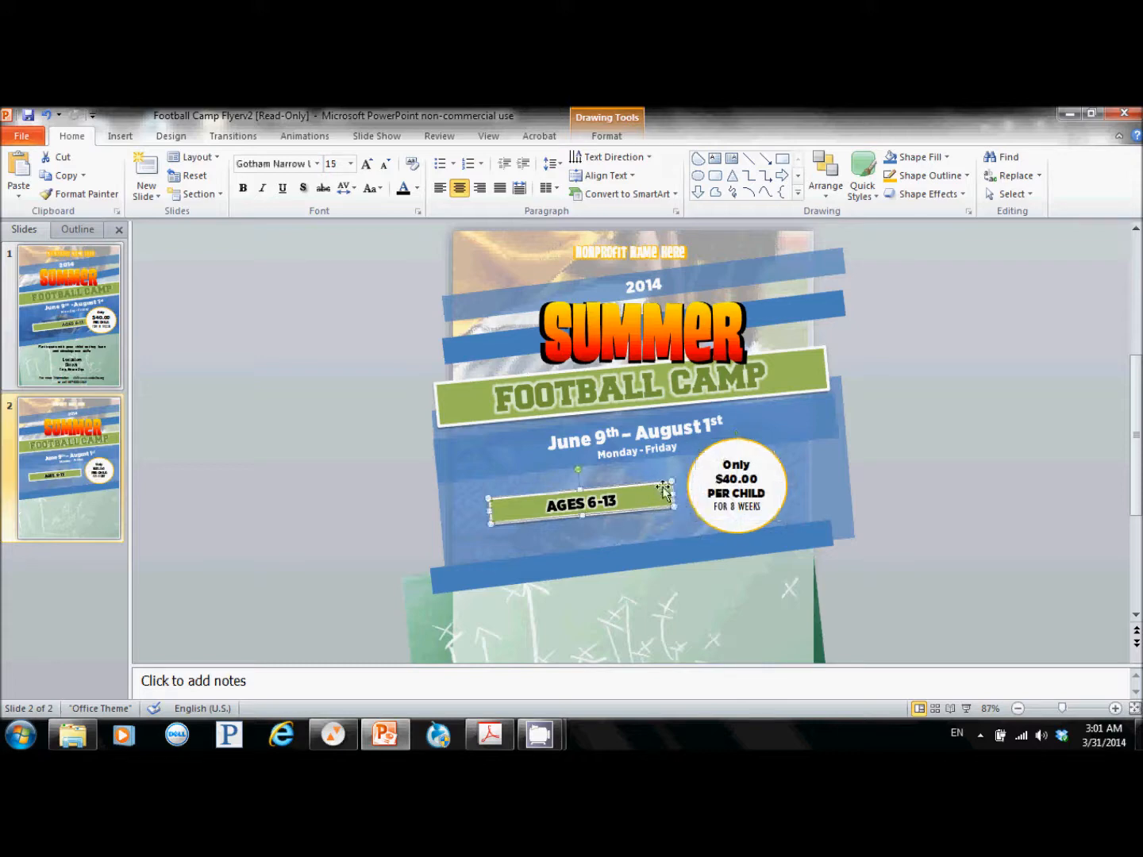
drag(676, 490, 721, 484)
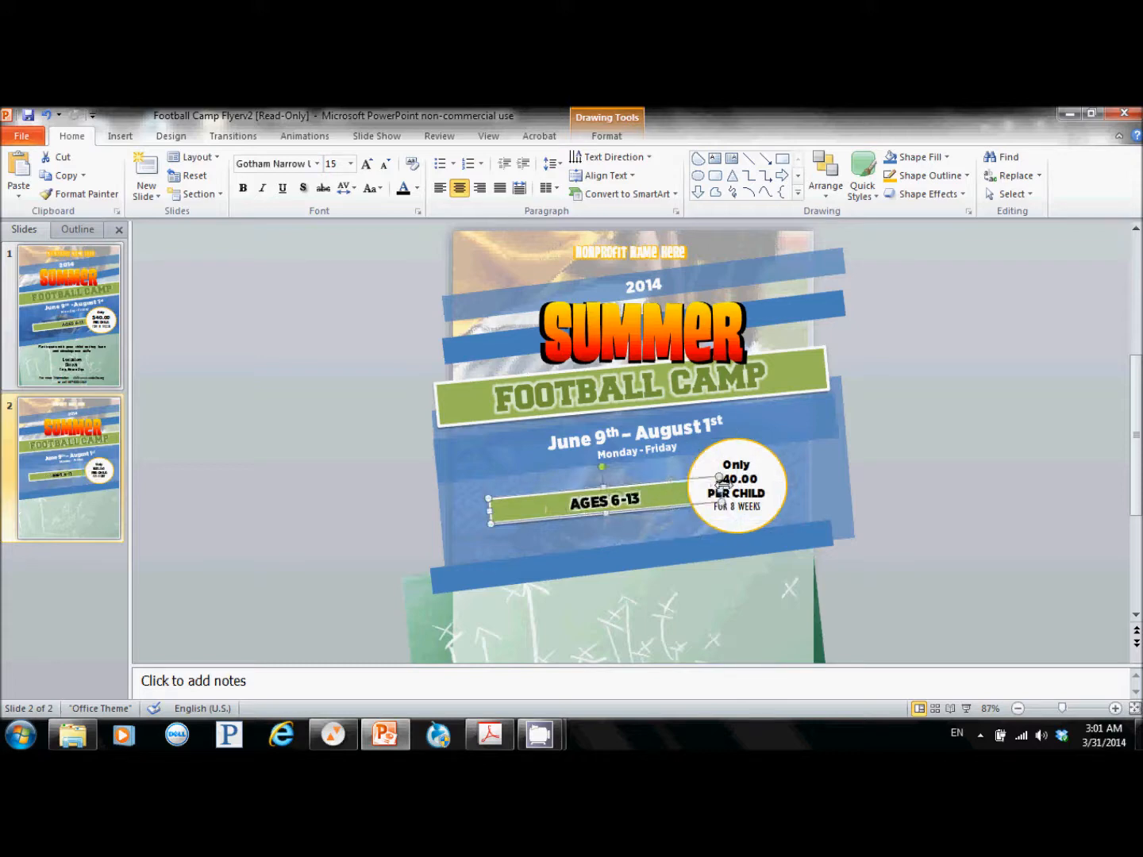
click(967, 471)
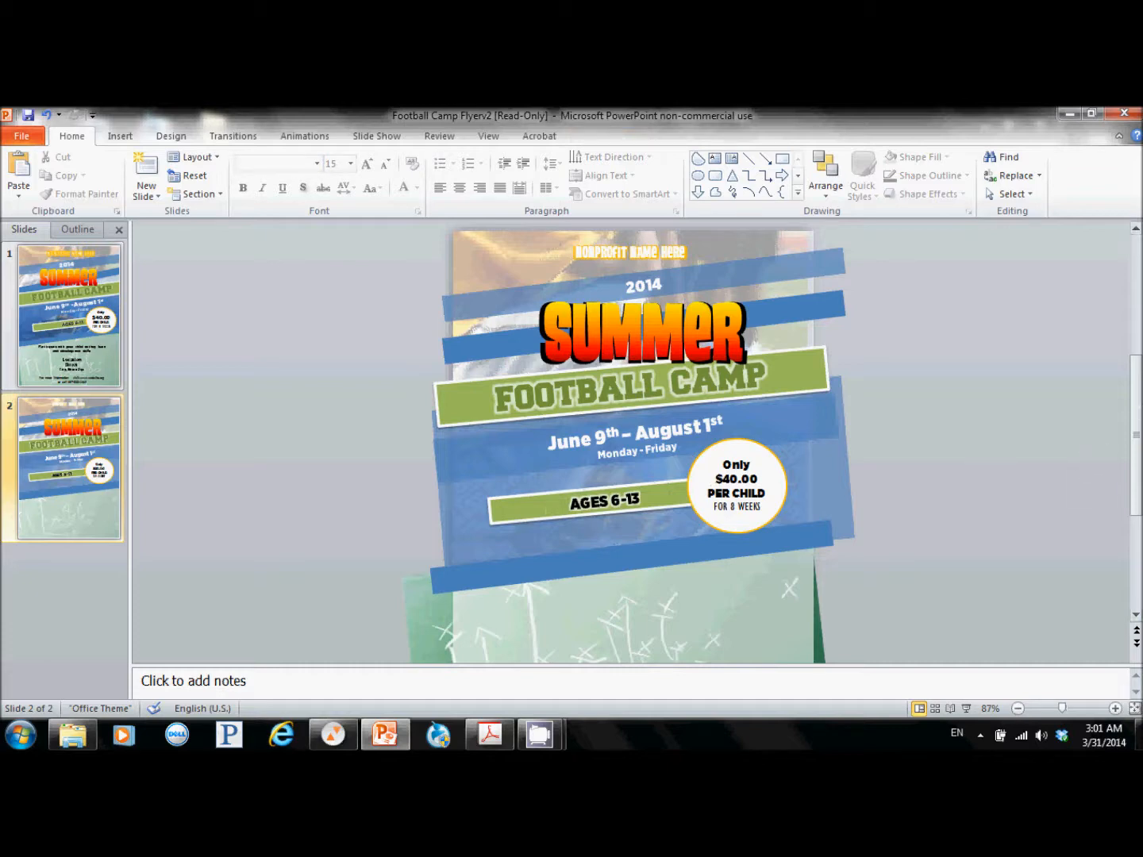
Step: Copy the participation, location and contact text box from slide 1 onto slide 2's chalkboard area and nudge it into place
drag(1138, 387, 1138, 396)
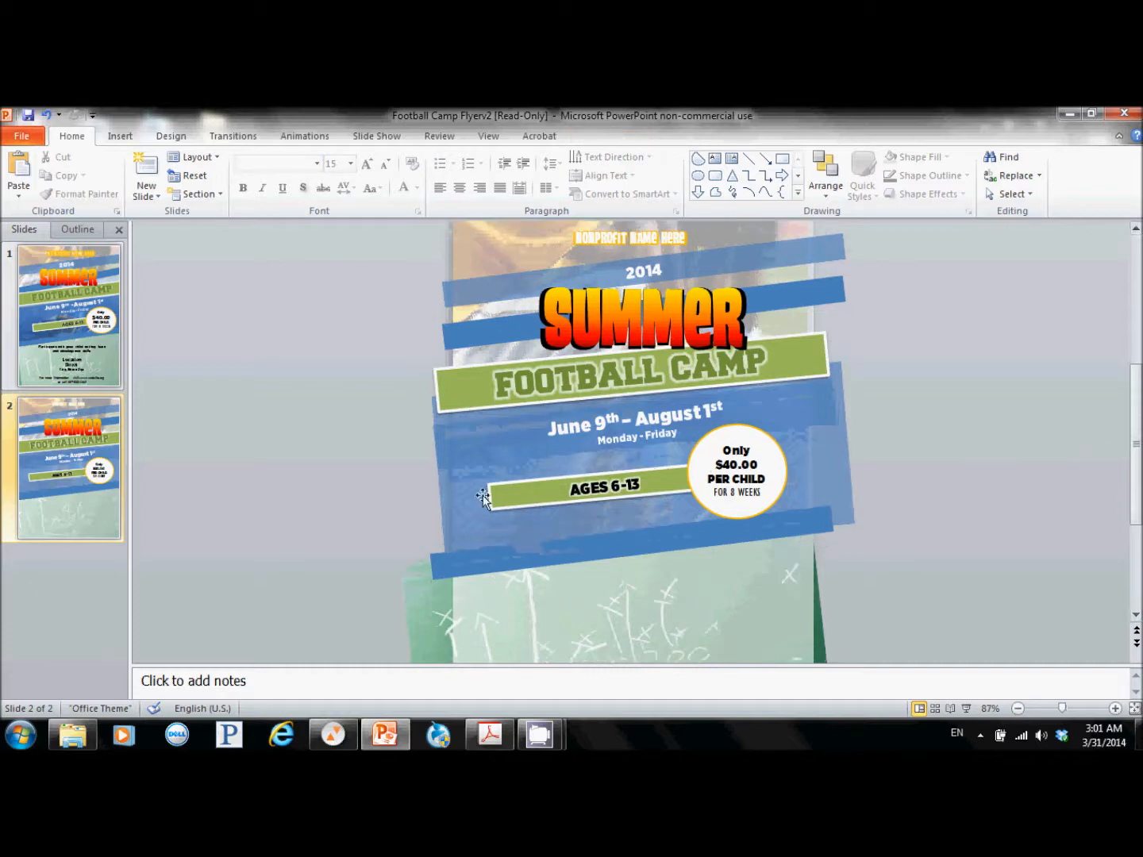
scroll(161, 400, up, 3)
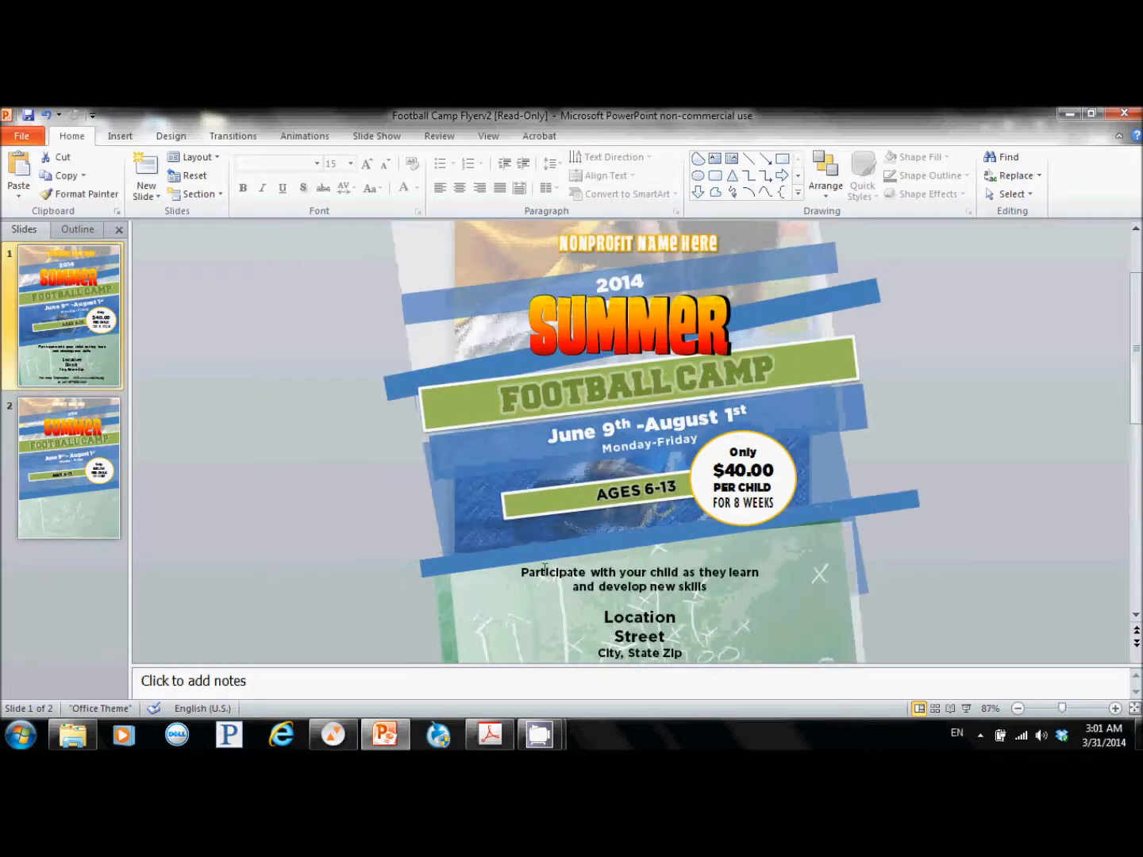
click(601, 573)
click(608, 565)
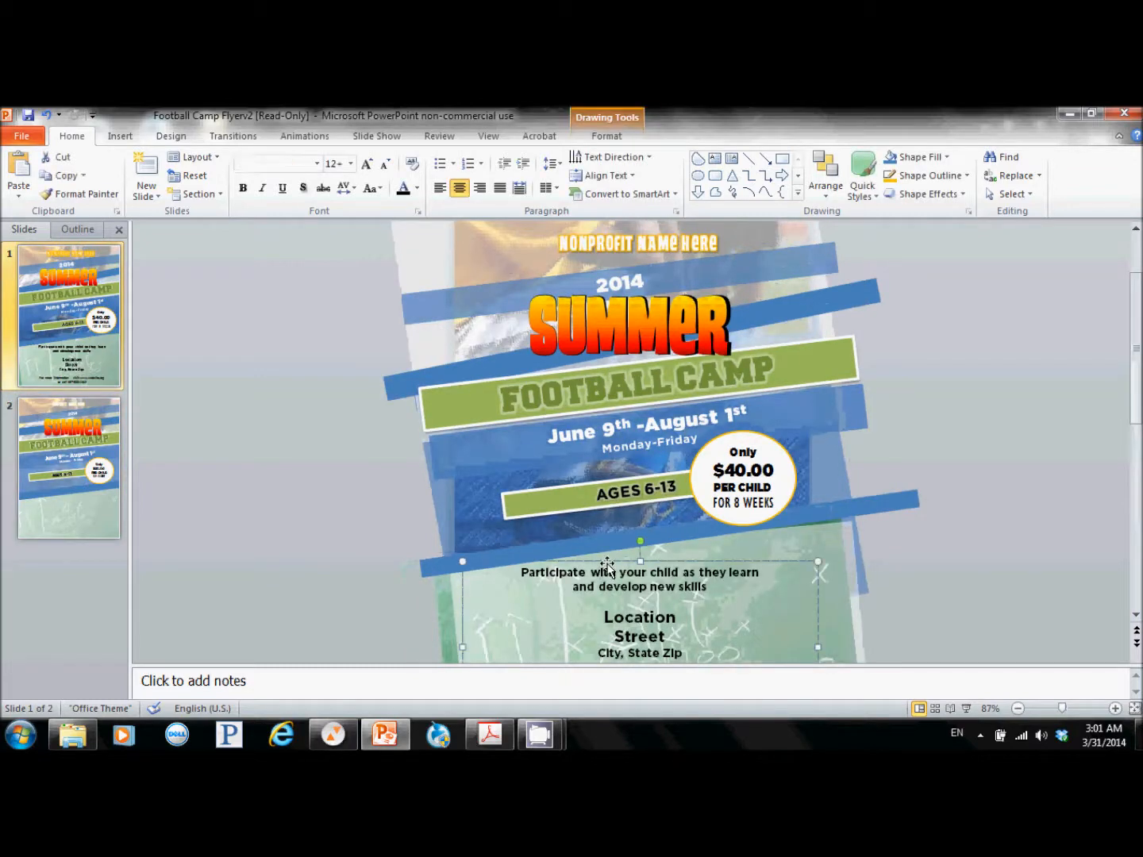
right_click(610, 559)
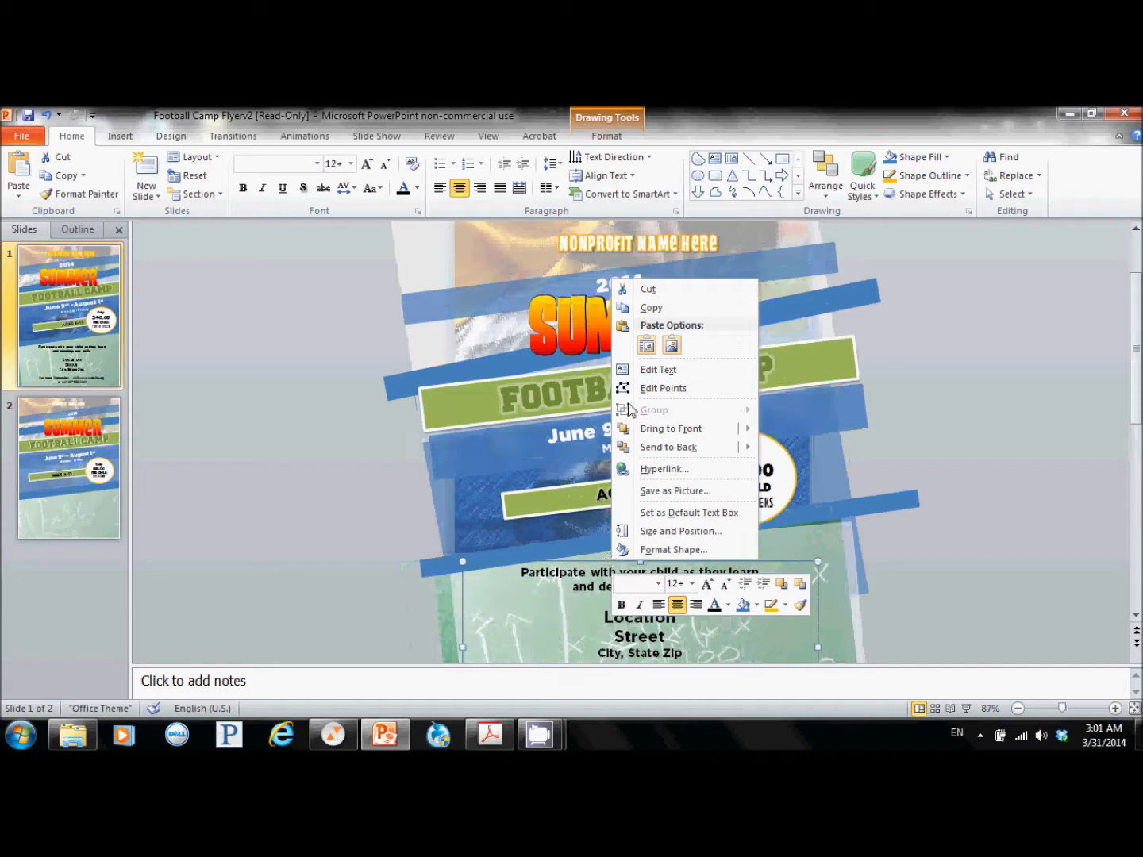
click(651, 306)
click(101, 495)
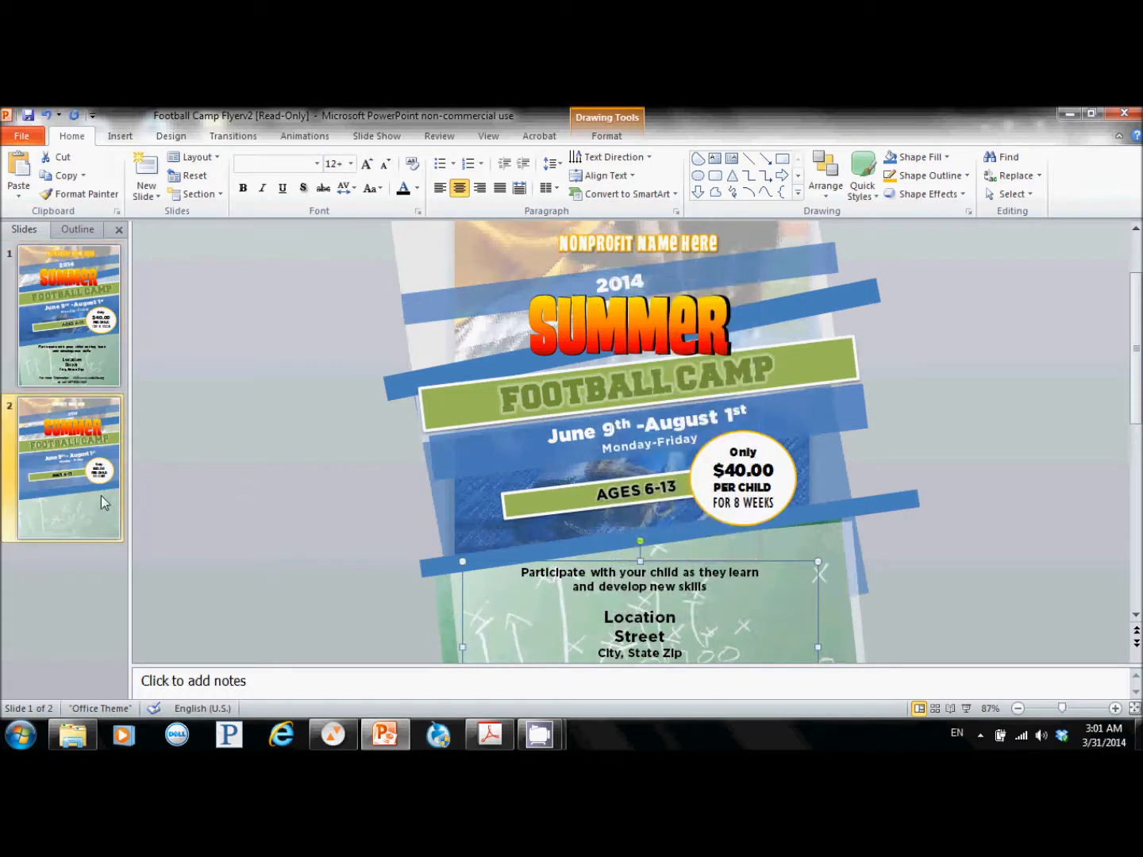
click(18, 169)
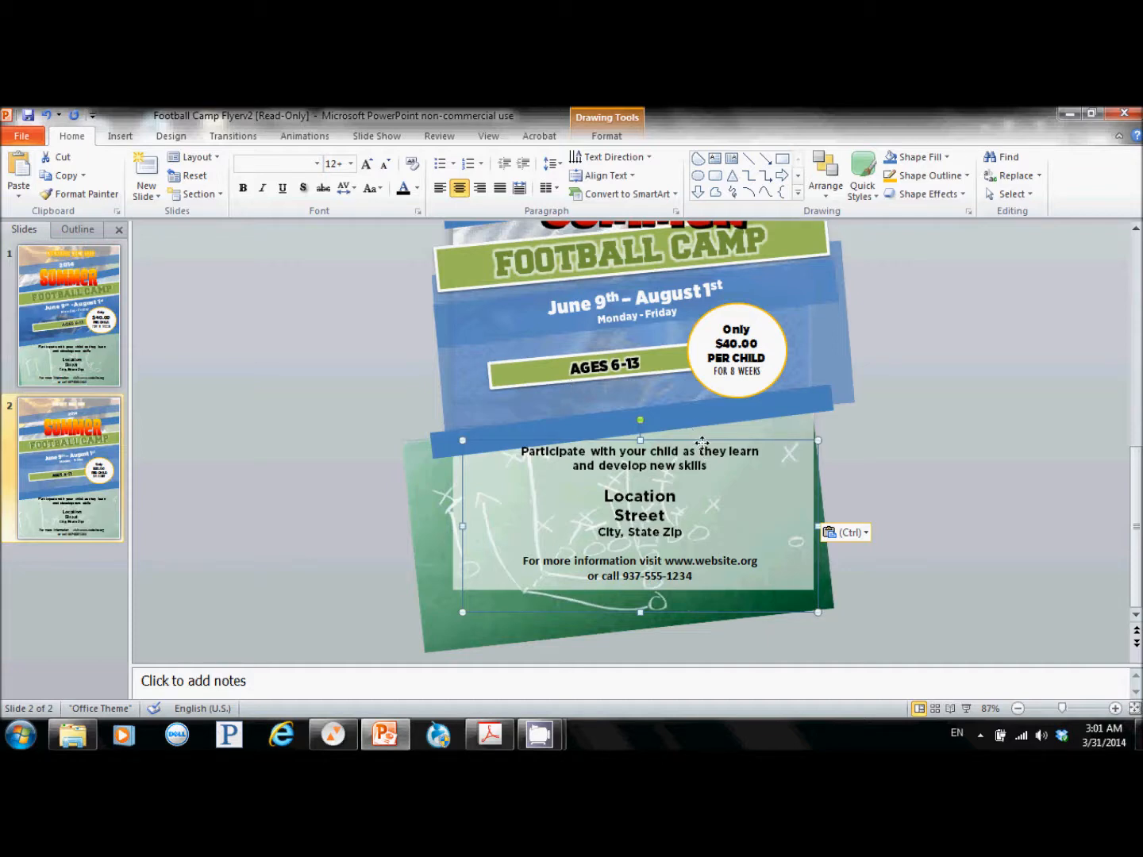
drag(701, 442, 702, 438)
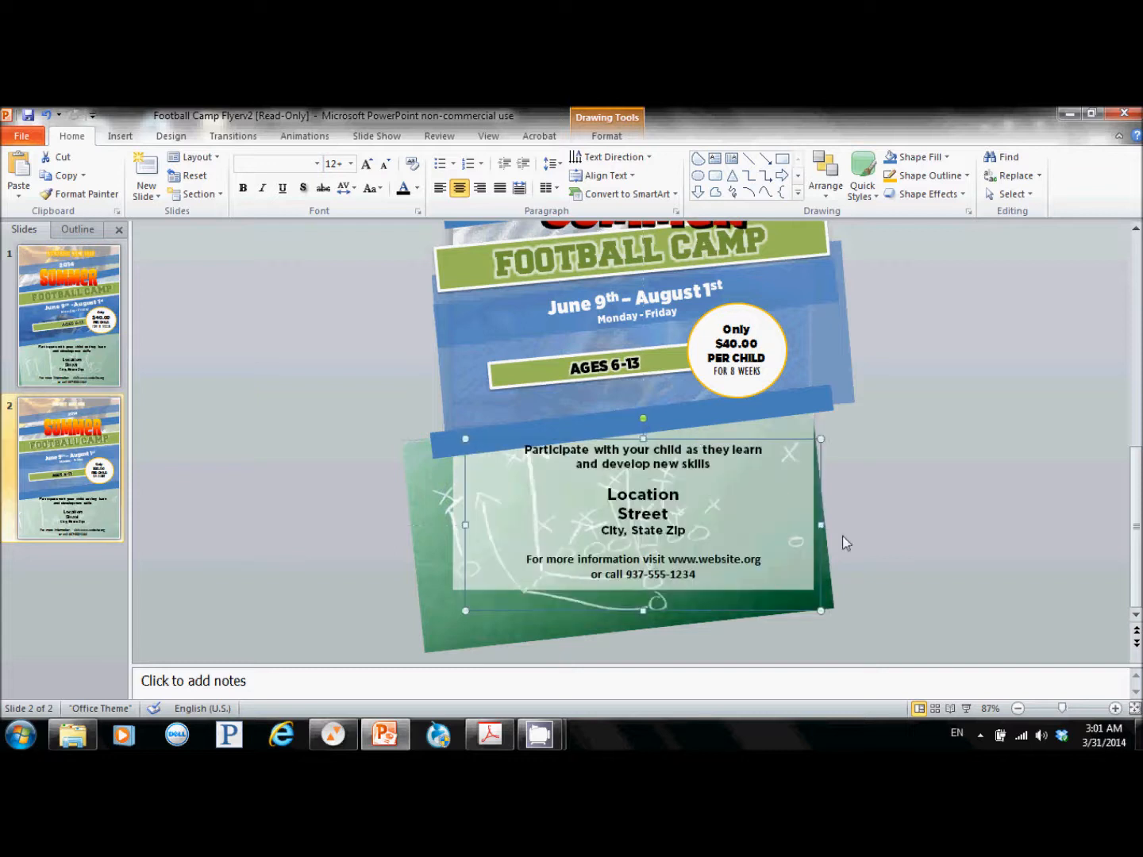
click(878, 540)
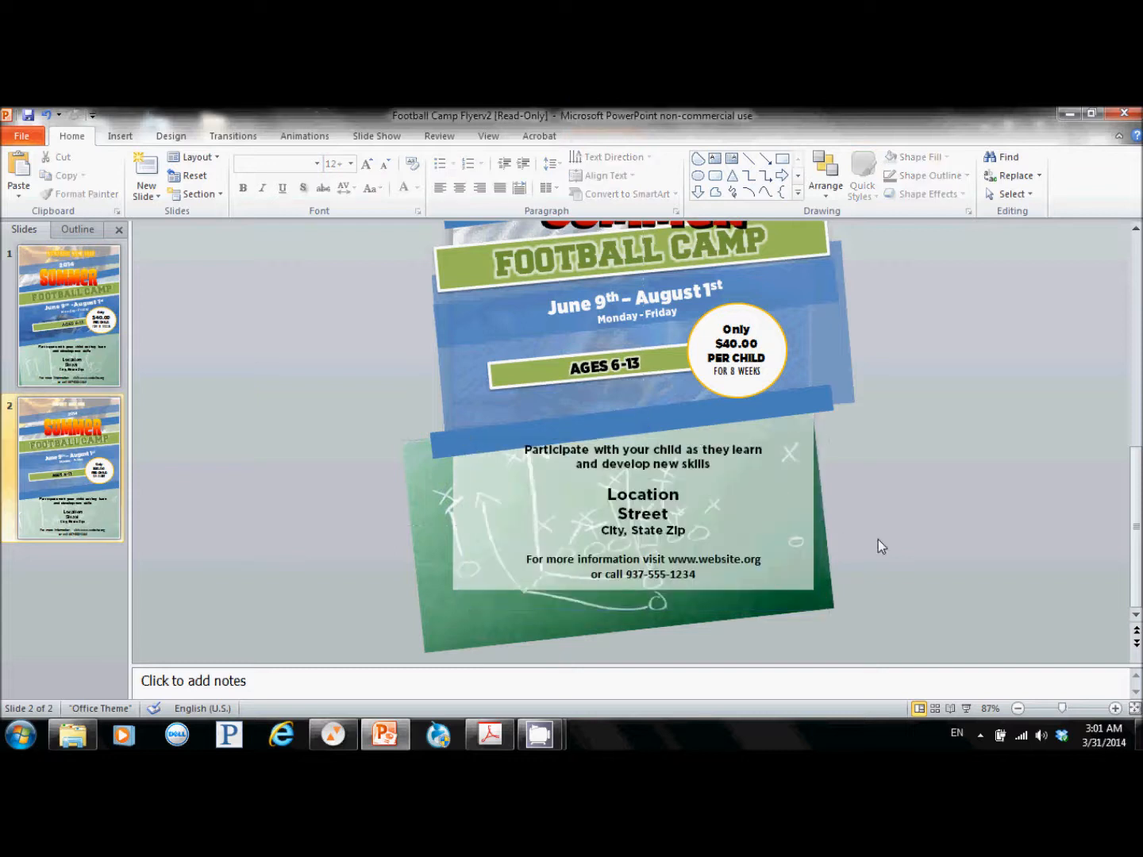
Step: Set the blank line above "Location" in the pasted text box to font size 10
click(644, 478)
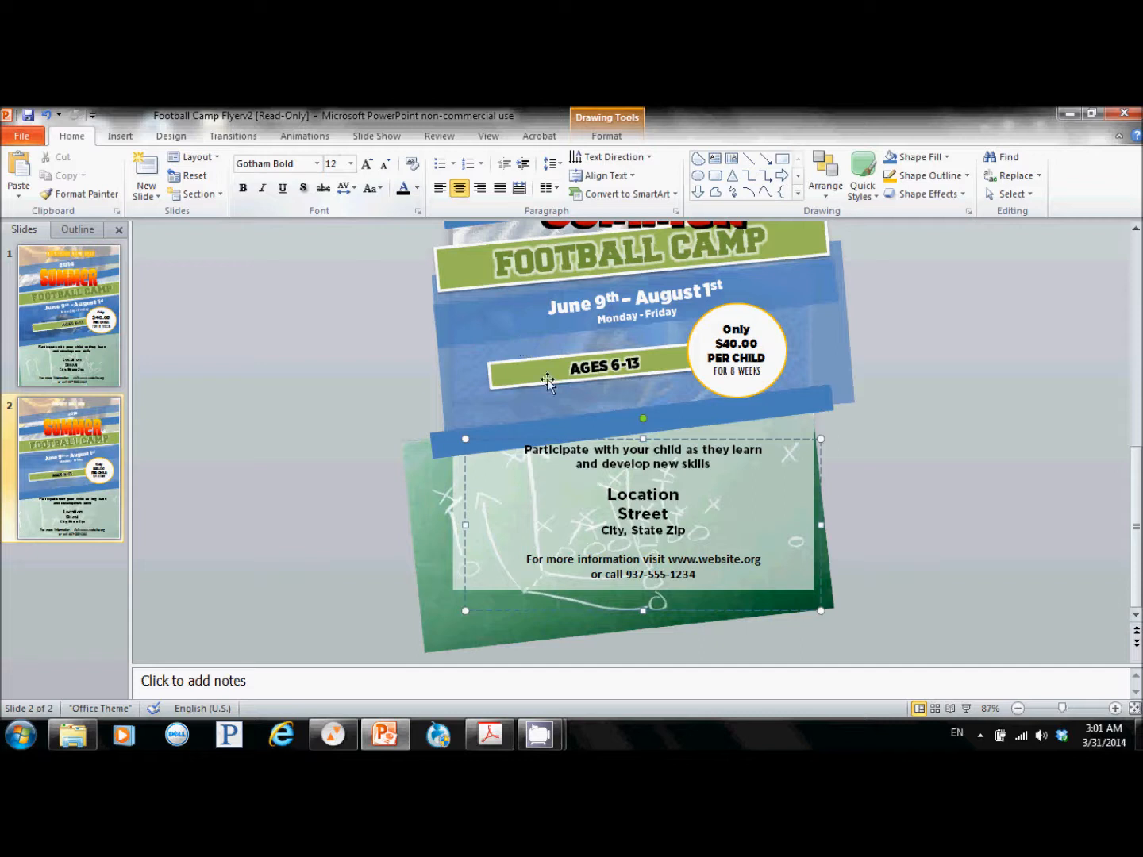
click(338, 162)
text(10)
key(Return)
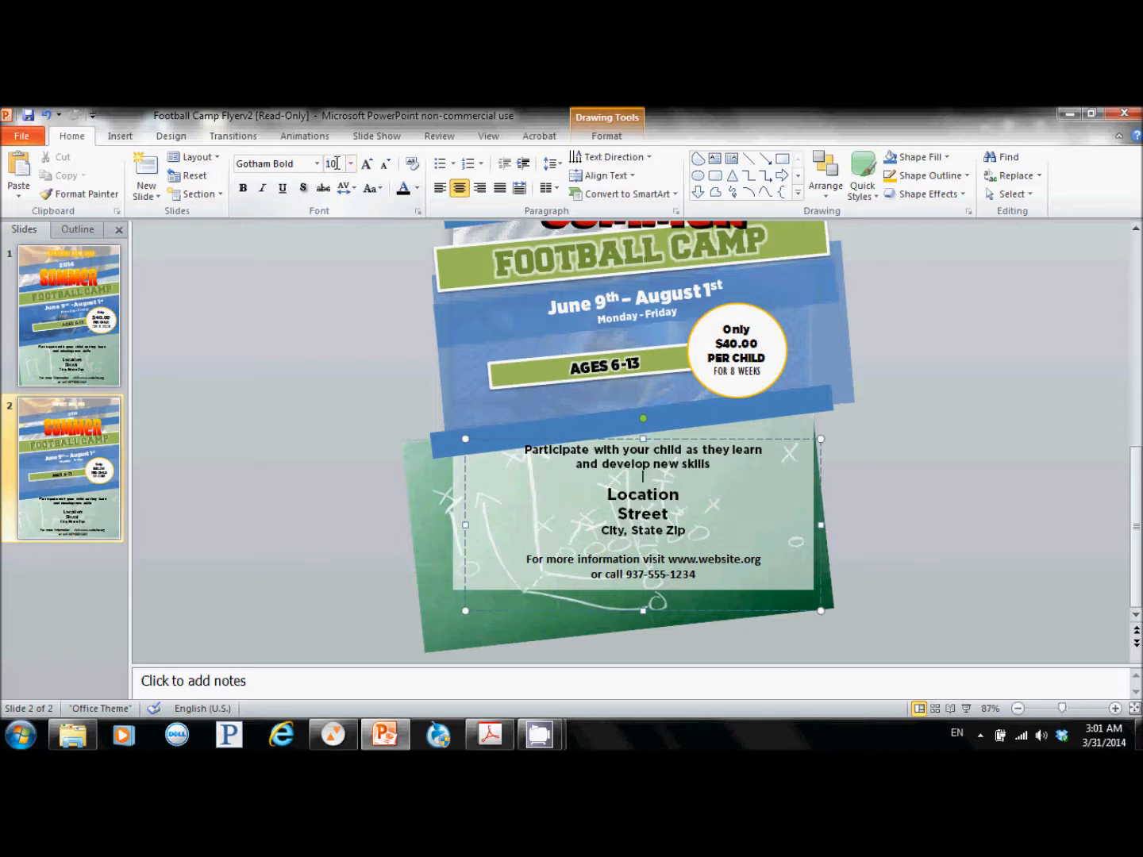